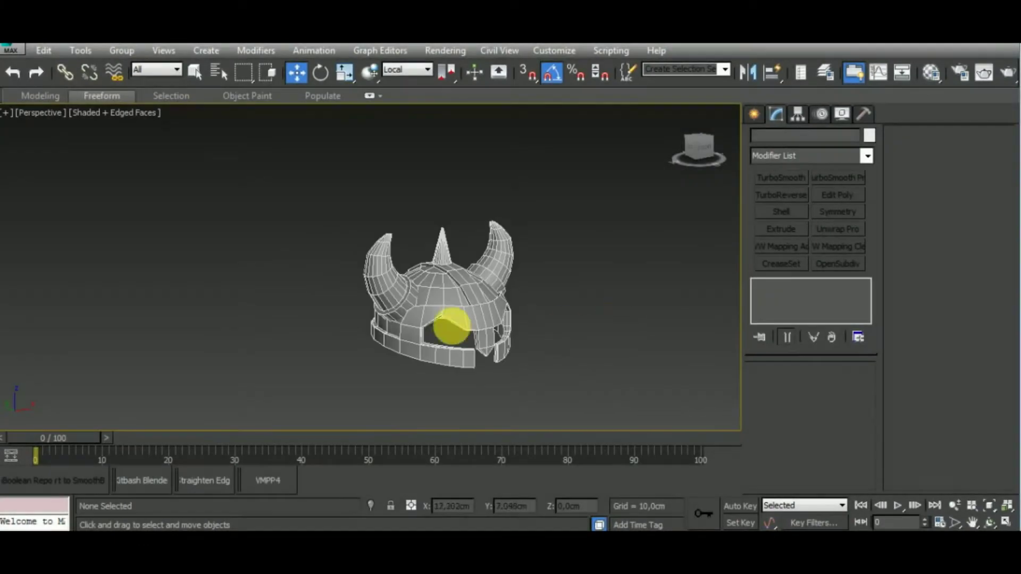
# - Select the horn ring (Cylinder005) at the base of the helmet's horn, in Front view
pyautogui.click(451, 326)
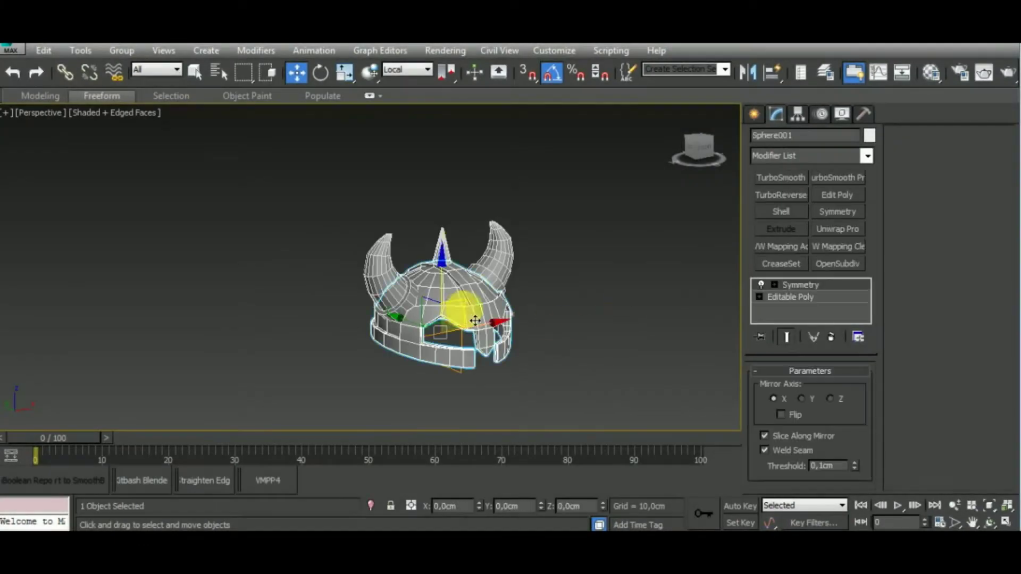
pyautogui.moveTo(463, 305)
pyautogui.keyDown('alt'); pyautogui.mouseDown(button='middle')
pyautogui.moveTo(529, 358)
pyautogui.moveTo(519, 310)
pyautogui.moveTo(531, 328)
pyautogui.mouseUp(button='middle'); pyautogui.keyUp('alt')
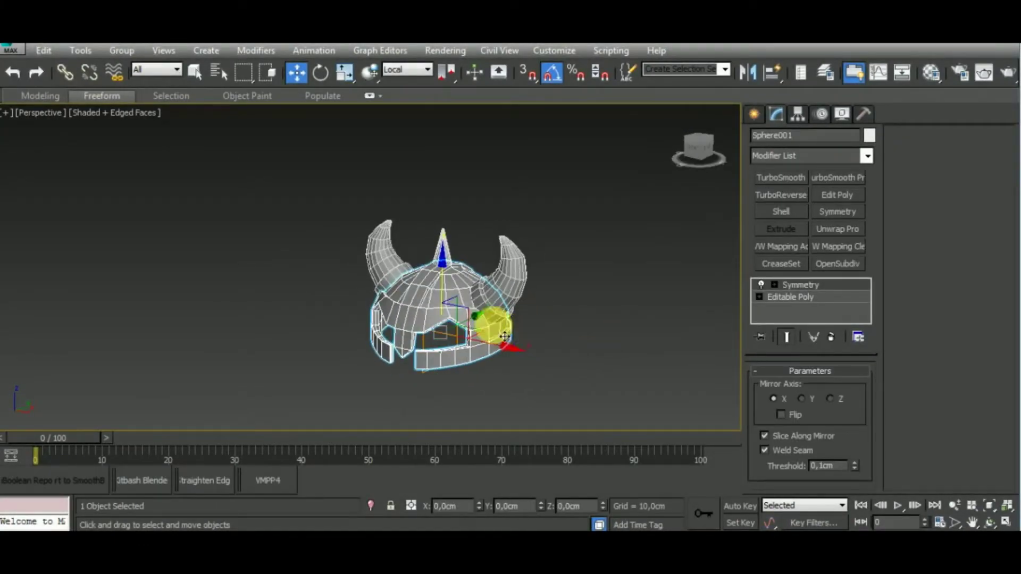
pyautogui.scroll(5, 497, 323)
pyautogui.click(497, 322)
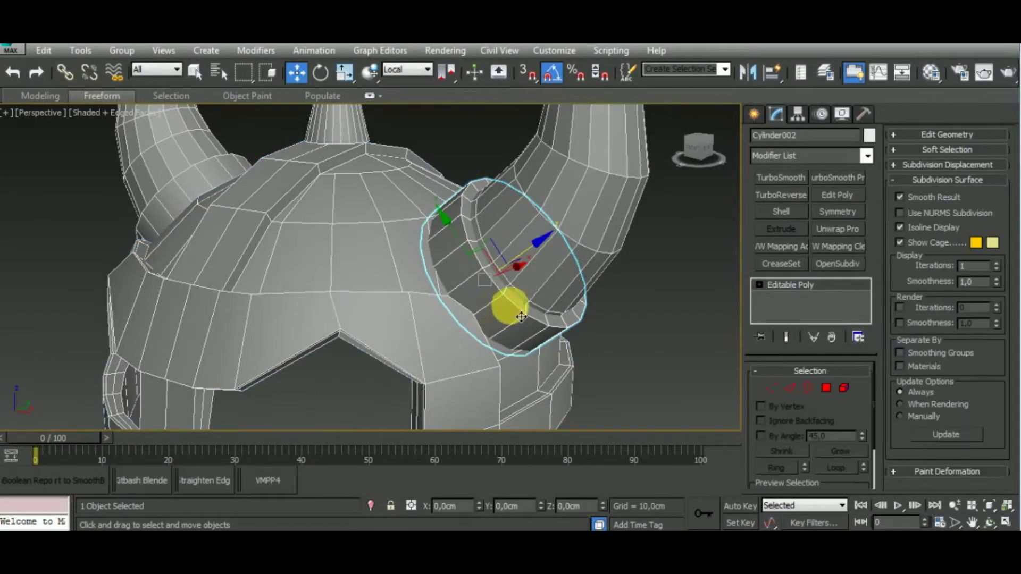
pyautogui.scroll(-5, 521, 316)
pyautogui.moveTo(565, 360)
pyautogui.mouseDown(button='middle')
pyautogui.moveTo(529, 330)
pyautogui.moveTo(510, 372)
pyautogui.mouseUp(button='middle')
pyautogui.press('f')
# - Set the View coordinate system and clone the horn ring to the helmet's right
pyautogui.click(407, 69)
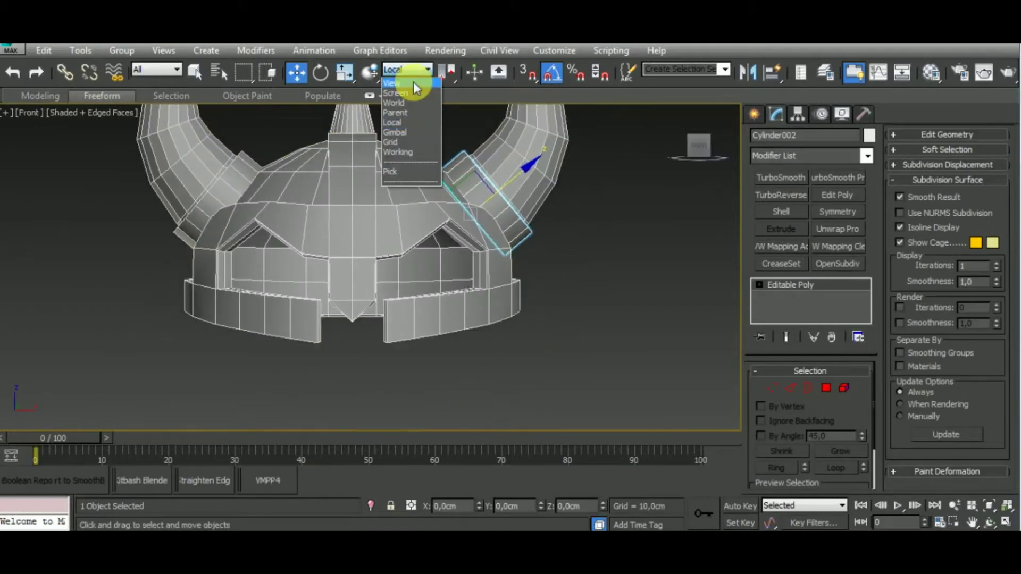
pyautogui.click(413, 83)
pyautogui.scroll(-3, 525, 286)
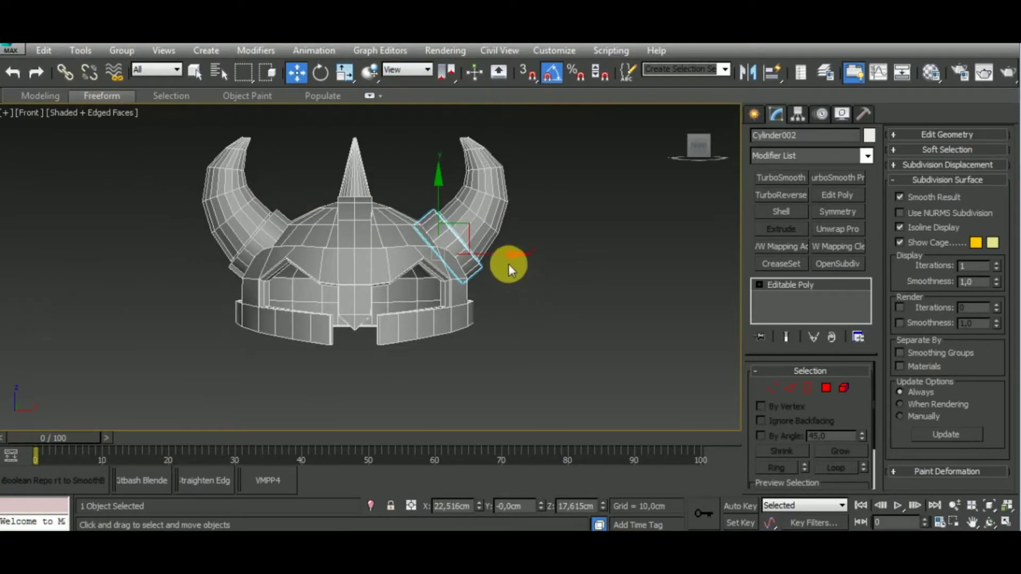
pyautogui.keyDown('shift'); pyautogui.moveTo(497, 251); pyautogui.dragTo(647, 275); pyautogui.keyUp('shift')
pyautogui.click(506, 346)
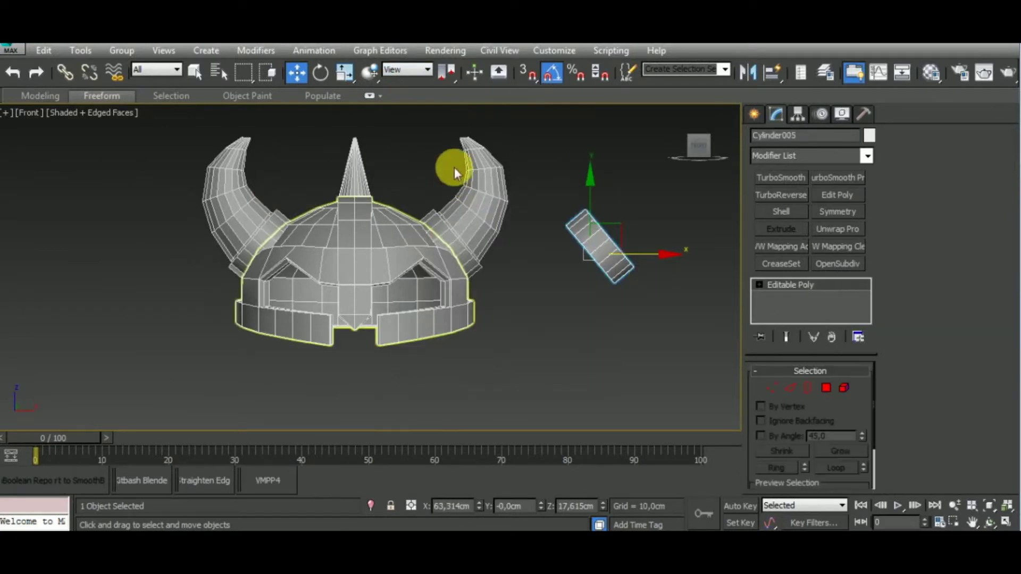
# - Rotate the ring copy -90° upright and create a sphere beside it
pyautogui.click(321, 72)
pyautogui.moveTo(627, 192); pyautogui.dragTo(668, 229)
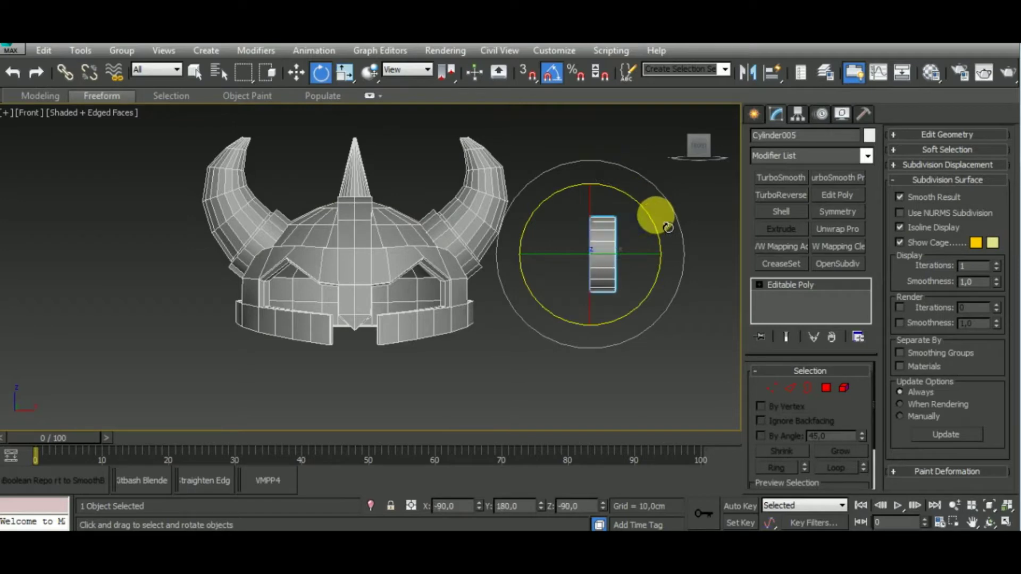
pyautogui.moveTo(629, 337); pyautogui.dragTo(553, 360, button='middle')
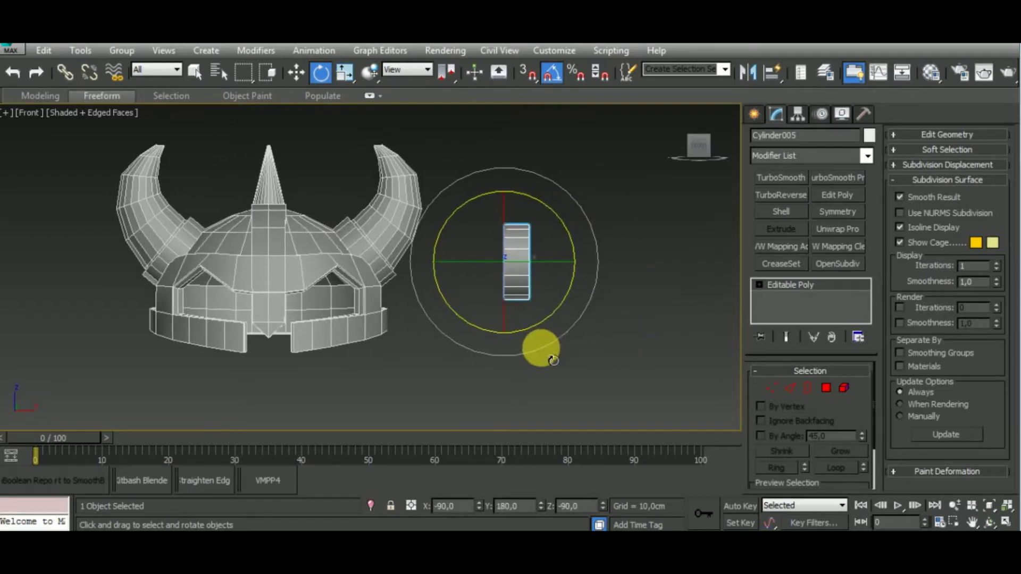
pyautogui.click(755, 115)
pyautogui.click(782, 226)
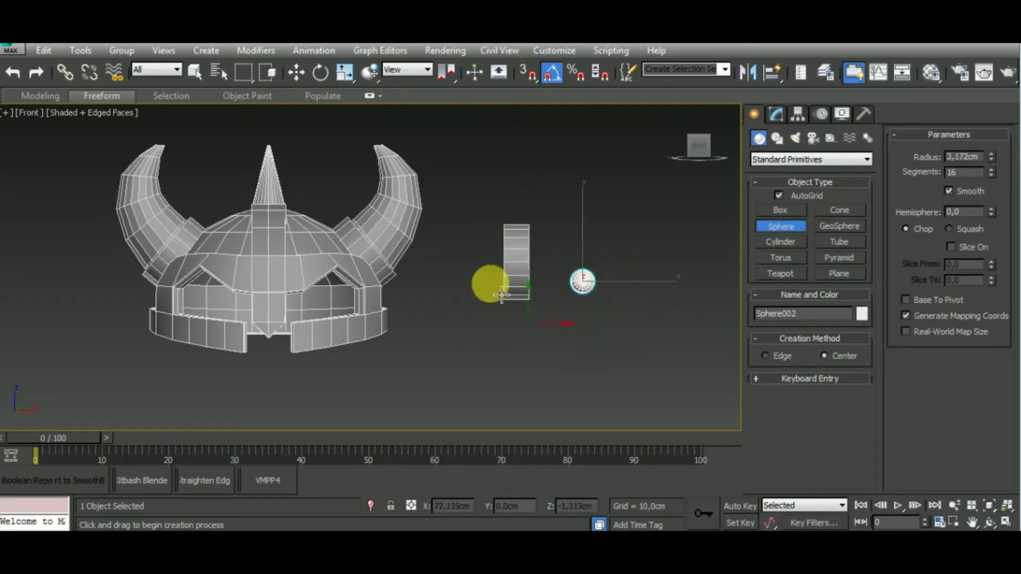
# - Move the sphere onto the ring copy, then move both to the helmet's left
pyautogui.click(296, 73)
pyautogui.moveTo(655, 293); pyautogui.dragTo(593, 292)
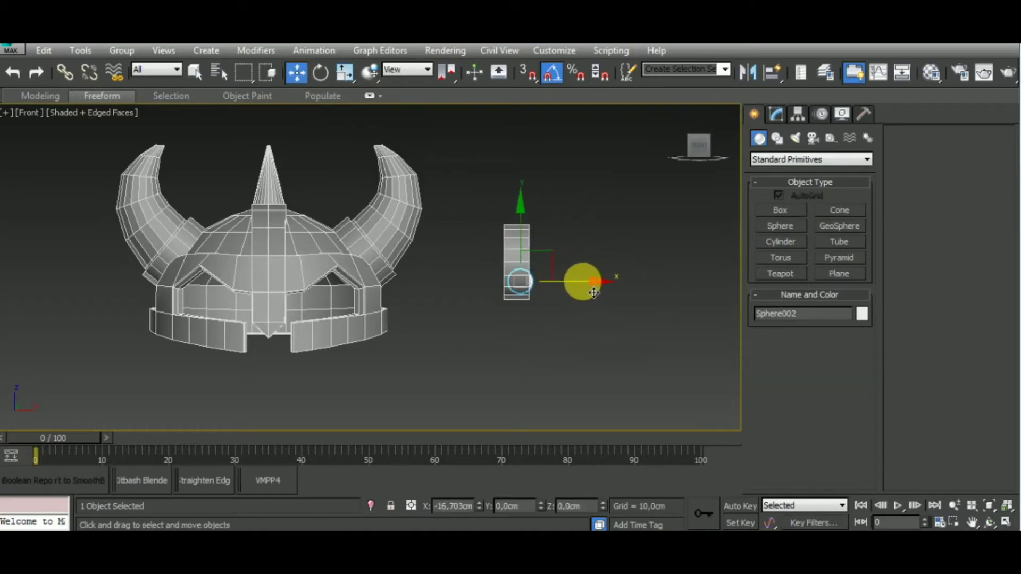
pyautogui.keyDown('ctrl'); pyautogui.click(524, 250); pyautogui.keyUp('ctrl')
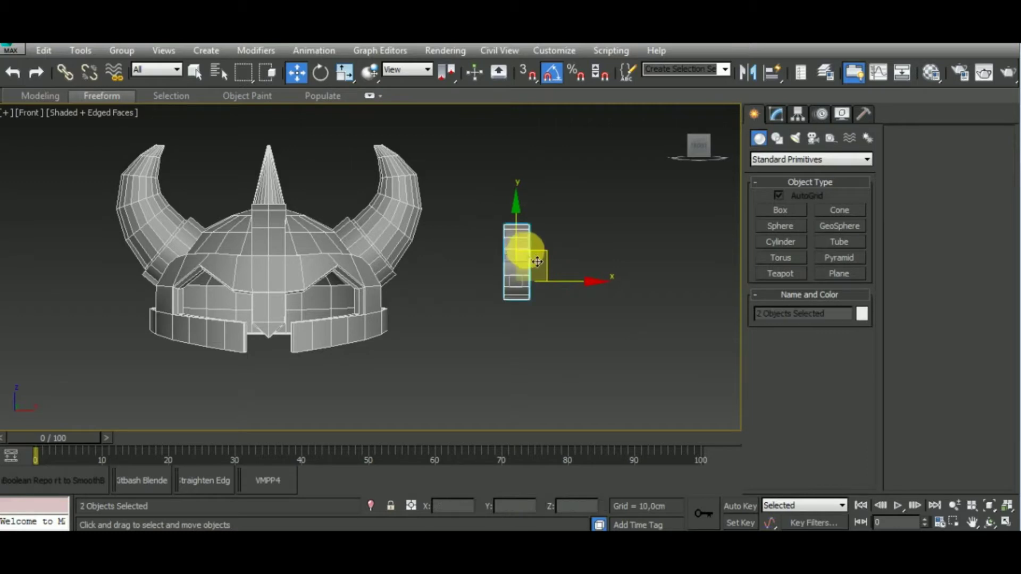
pyautogui.scroll(-5, 558, 259)
pyautogui.moveTo(603, 277); pyautogui.dragTo(307, 284)
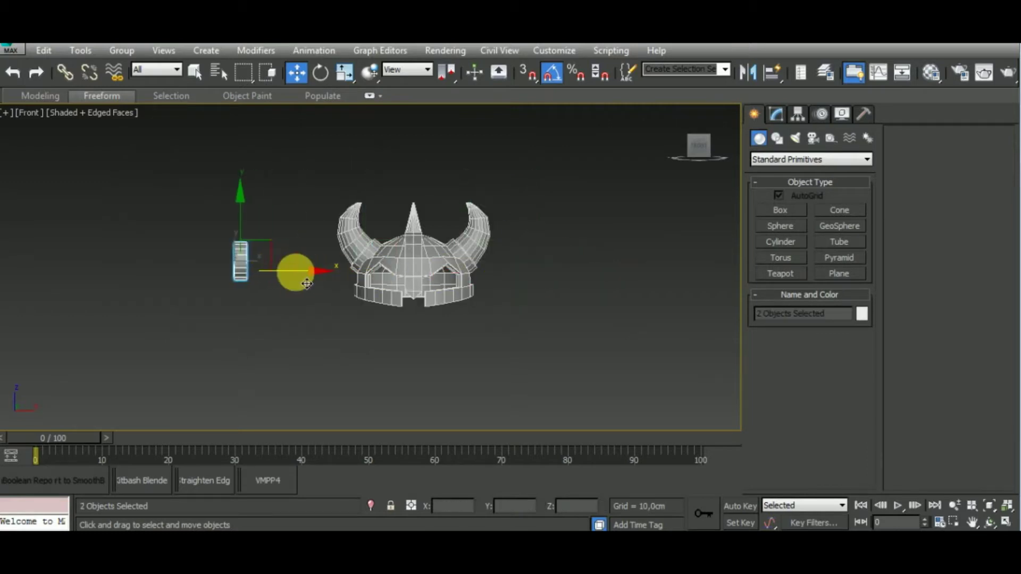
# - In Left view, slide and raise the sphere onto the ring copy's outer edge
pyautogui.press('l')
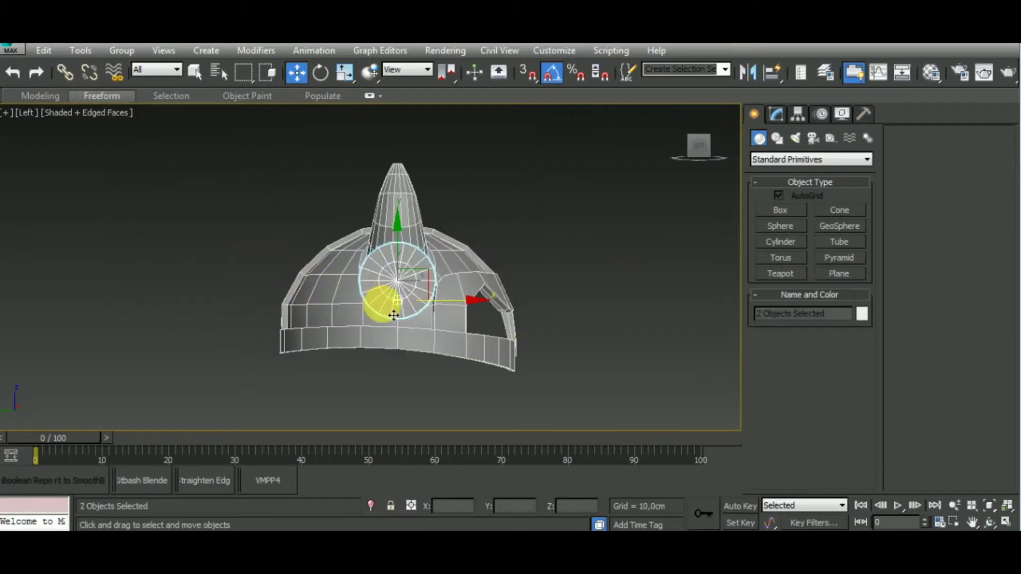
pyautogui.scroll(4, 386, 305)
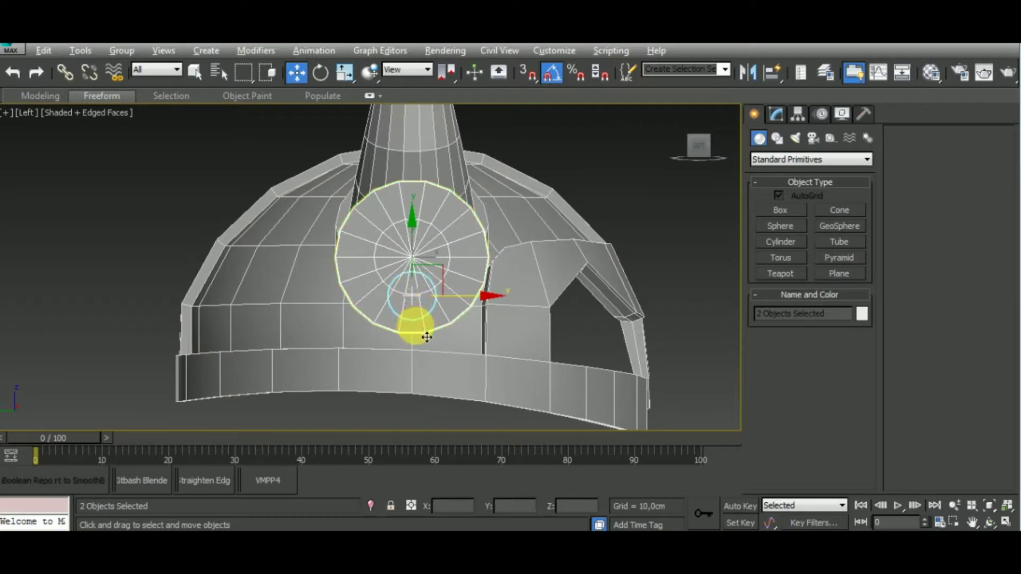
pyautogui.click(412, 293)
pyautogui.moveTo(462, 292); pyautogui.dragTo(560, 316)
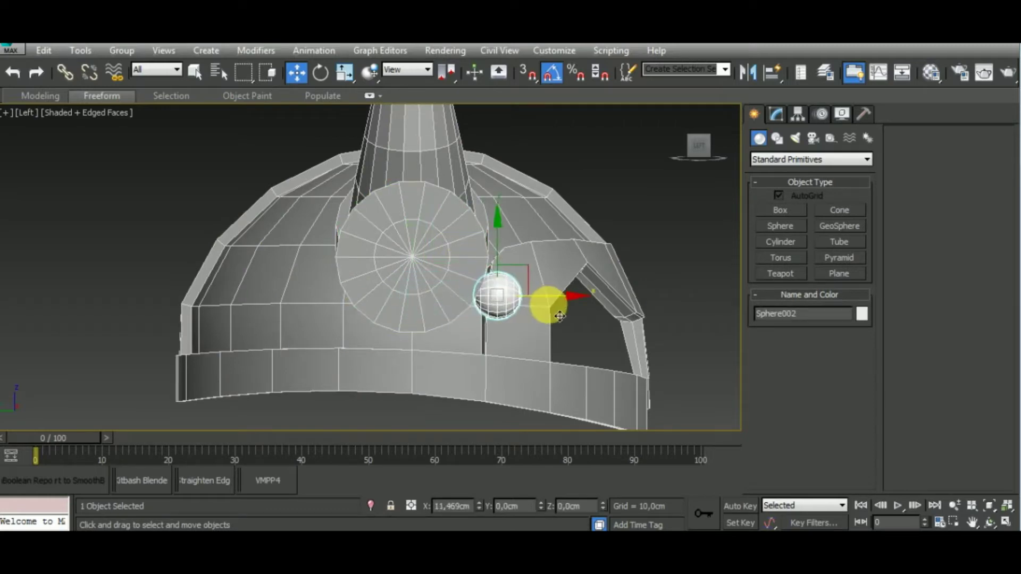
pyautogui.moveTo(506, 278); pyautogui.dragTo(500, 236)
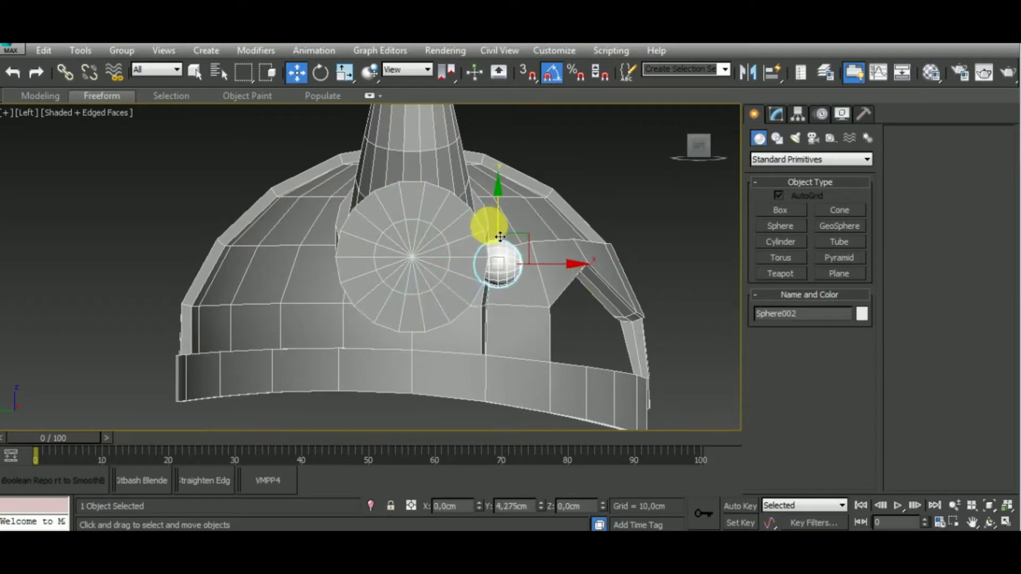
pyautogui.scroll(3, 499, 237)
pyautogui.scroll(-3, 500, 237)
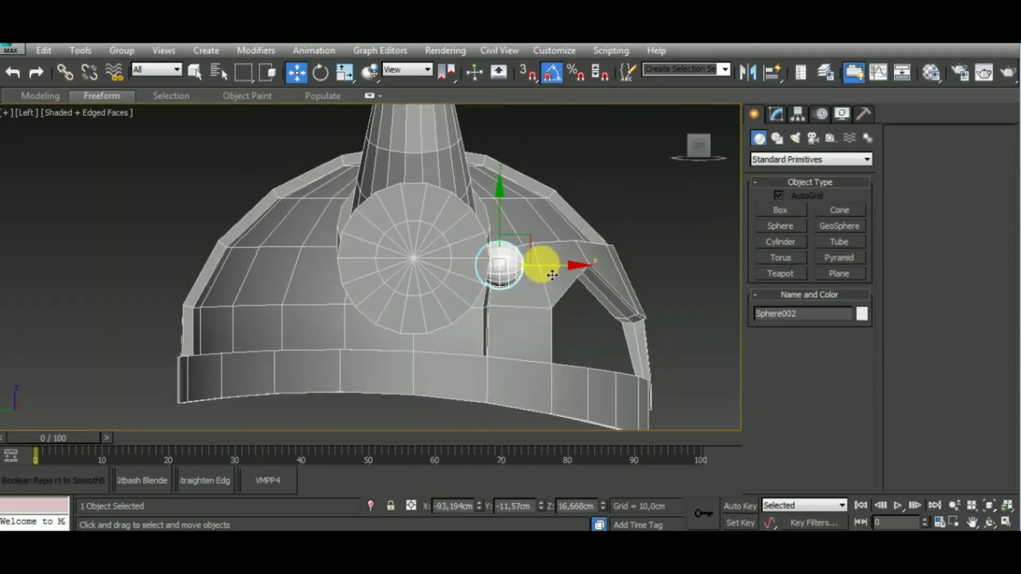
pyautogui.scroll(4, 527, 266)
pyautogui.moveTo(508, 253); pyautogui.dragTo(500, 235)
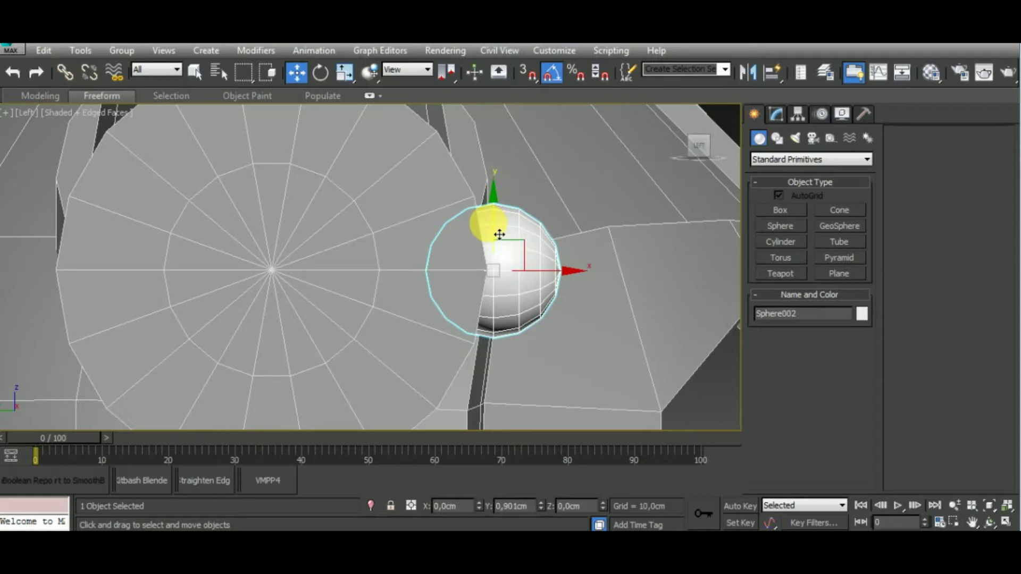
# - Make the sphere a 0.395 hemisphere, push it against the ring, and set its radius to 2.284cm
pyautogui.click(776, 114)
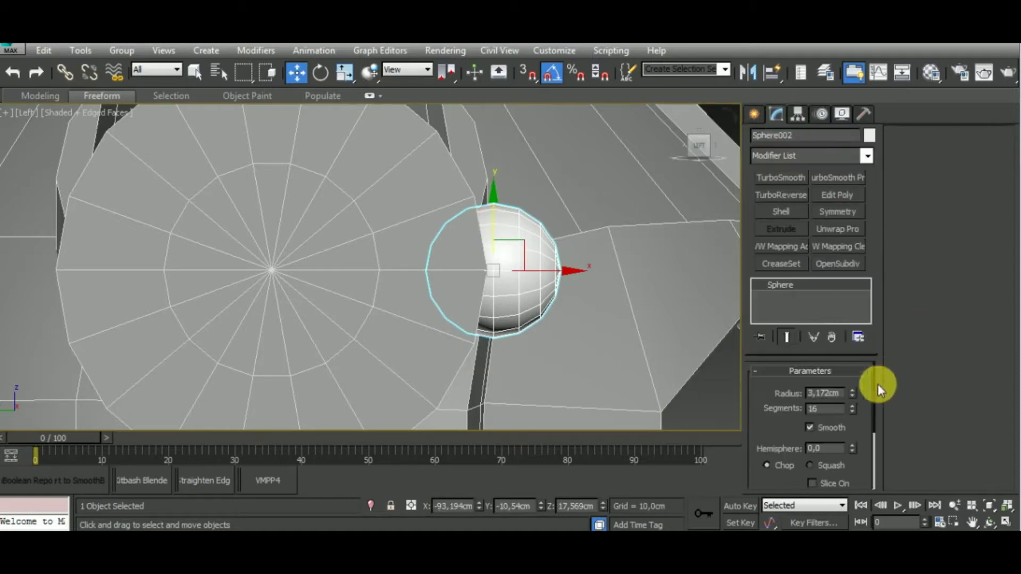
pyautogui.moveTo(854, 449)
pyautogui.mouseDown()
pyautogui.moveTo(848, 369)
pyautogui.moveTo(862, 377)
pyautogui.mouseUp()
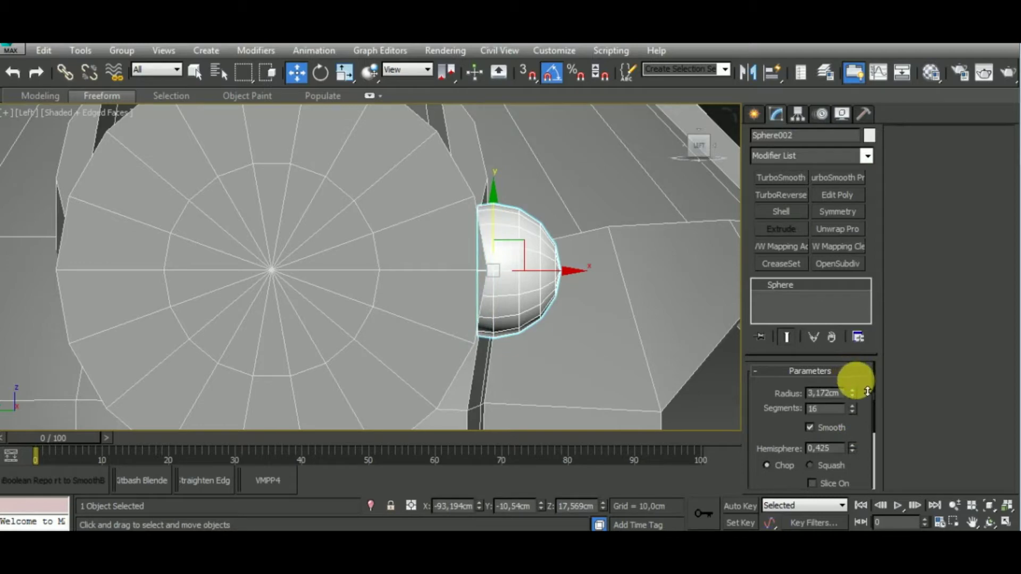
pyautogui.click(853, 452)
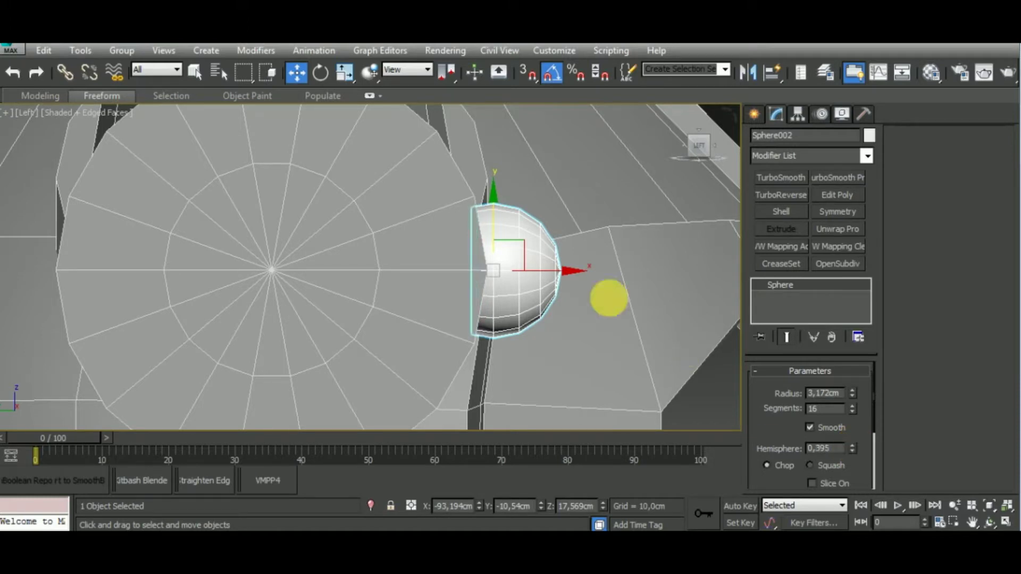
pyautogui.moveTo(575, 271)
pyautogui.mouseDown()
pyautogui.moveTo(597, 273)
pyautogui.moveTo(573, 282)
pyautogui.mouseUp()
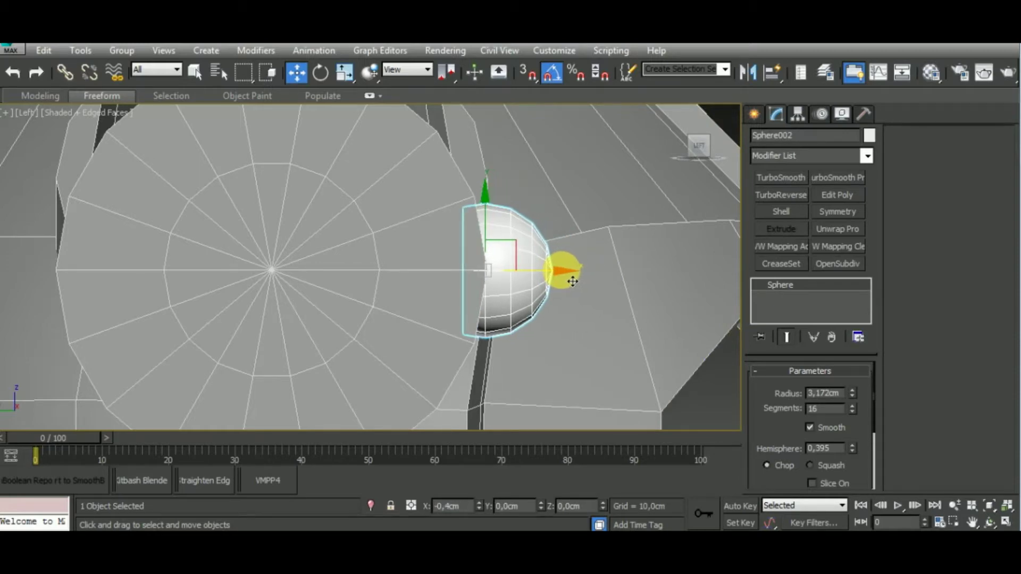
pyautogui.moveTo(617, 308)
pyautogui.keyDown('alt'); pyautogui.mouseDown(button='middle')
pyautogui.moveTo(508, 362)
pyautogui.moveTo(638, 366)
pyautogui.mouseUp(button='middle'); pyautogui.keyUp('alt')
pyautogui.moveTo(852, 393)
pyautogui.mouseDown()
pyautogui.moveTo(862, 427)
pyautogui.moveTo(813, 406)
pyautogui.mouseUp()
# - Shrink the rivet's radius to 2.125cm and set its X position to -96,362
pyautogui.moveTo(691, 340)
pyautogui.keyDown('alt'); pyautogui.mouseDown(button='middle')
pyautogui.moveTo(621, 300)
pyautogui.moveTo(635, 292)
pyautogui.moveTo(538, 267)
pyautogui.mouseUp(button='middle'); pyautogui.keyUp('alt')
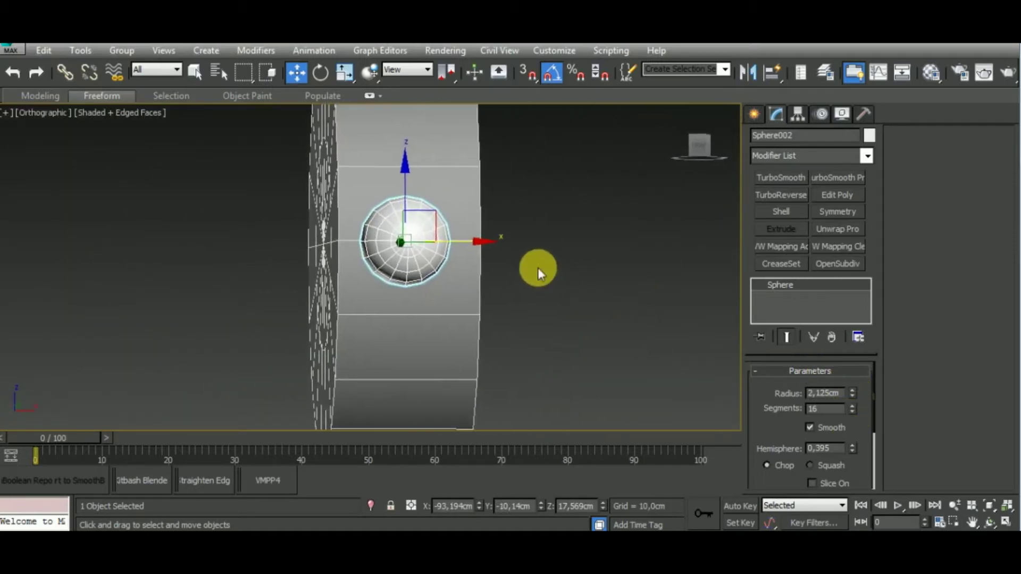
pyautogui.click(445, 348)
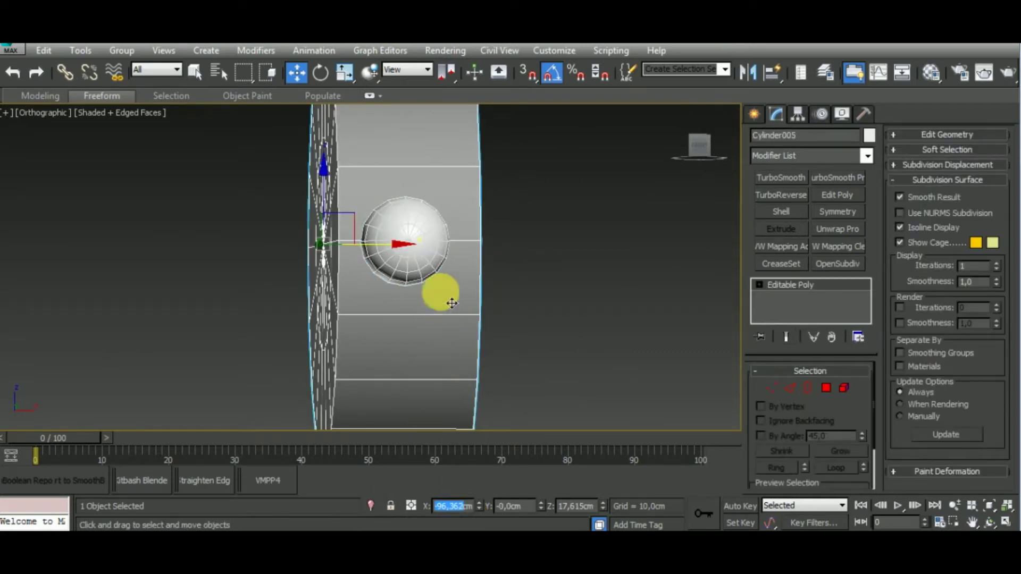
pyautogui.click(429, 260)
pyautogui.moveTo(469, 512); pyautogui.dragTo(433, 511)
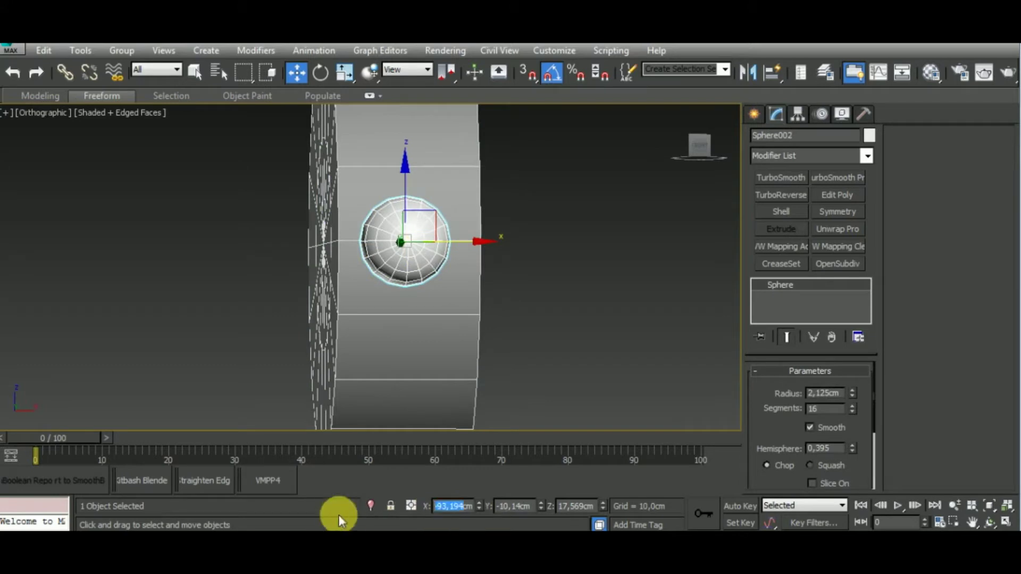
pyautogui.write('-96,362')
pyautogui.press('Return')
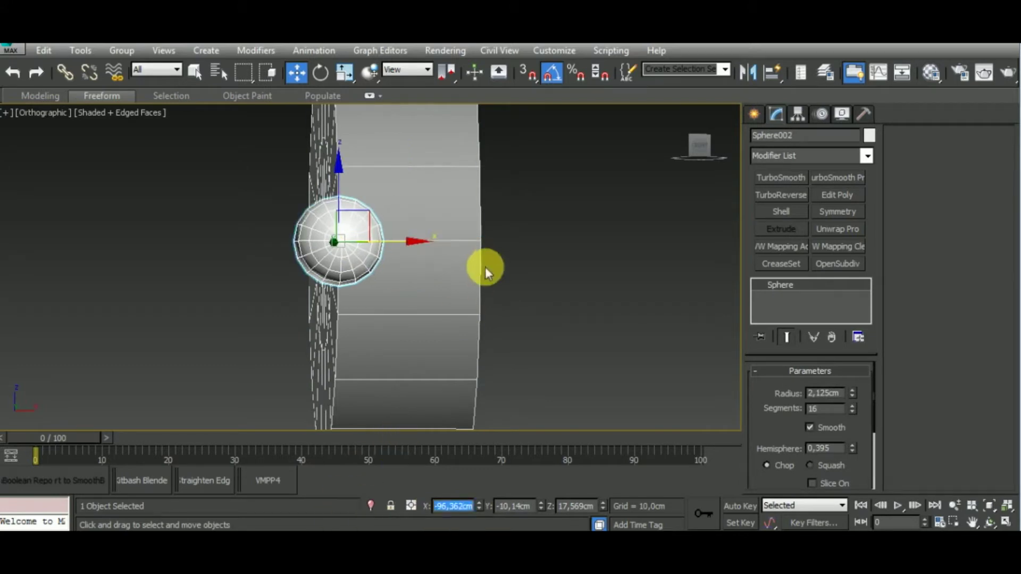
# - Adjust the ring's and sphere's pivots with Affect Pivot Only in the Hierarchy panel
pyautogui.click(481, 269)
pyautogui.click(799, 113)
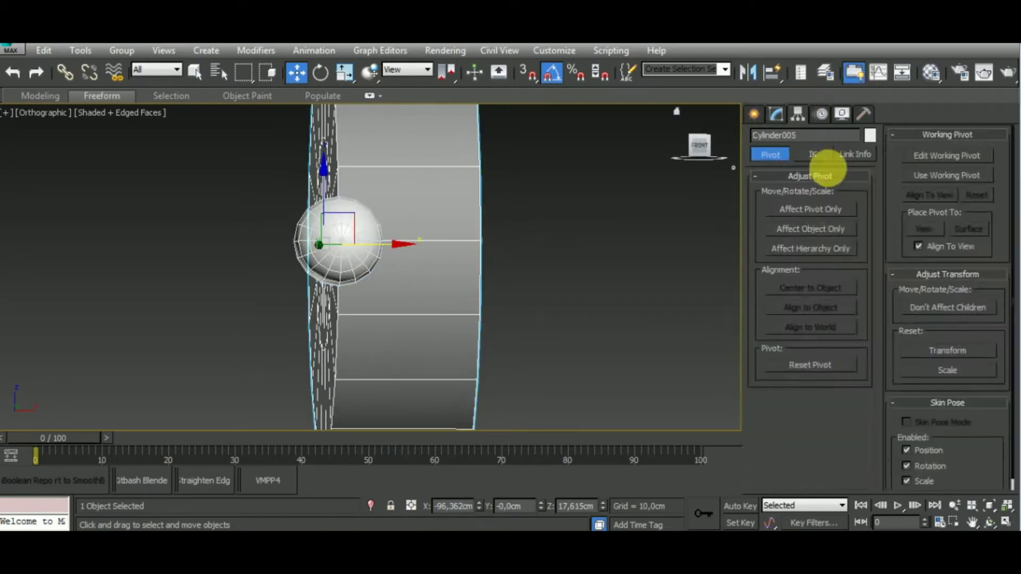
pyautogui.click(833, 287)
pyautogui.click(836, 209)
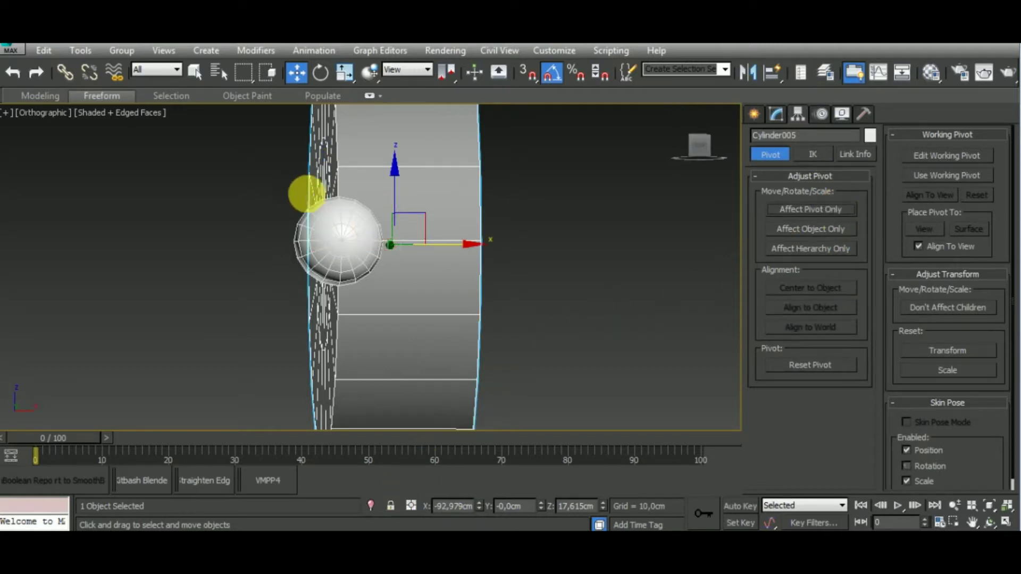
pyautogui.click(336, 223)
pyautogui.click(830, 210)
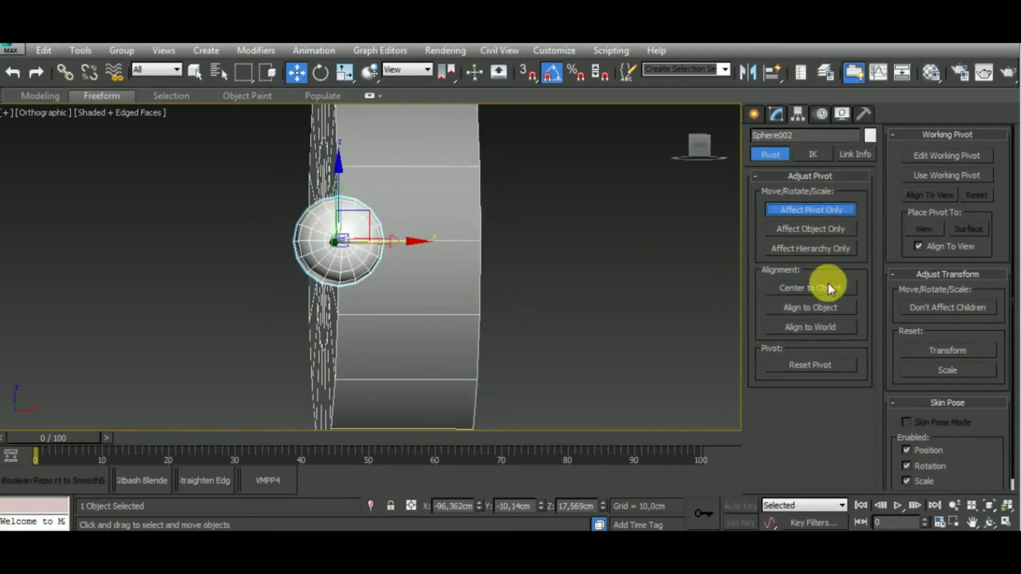
pyautogui.click(825, 287)
pyautogui.click(829, 214)
# - Copy Cylinder005's X position (-92,979cm) into Sphere002's X field
pyautogui.click(426, 321)
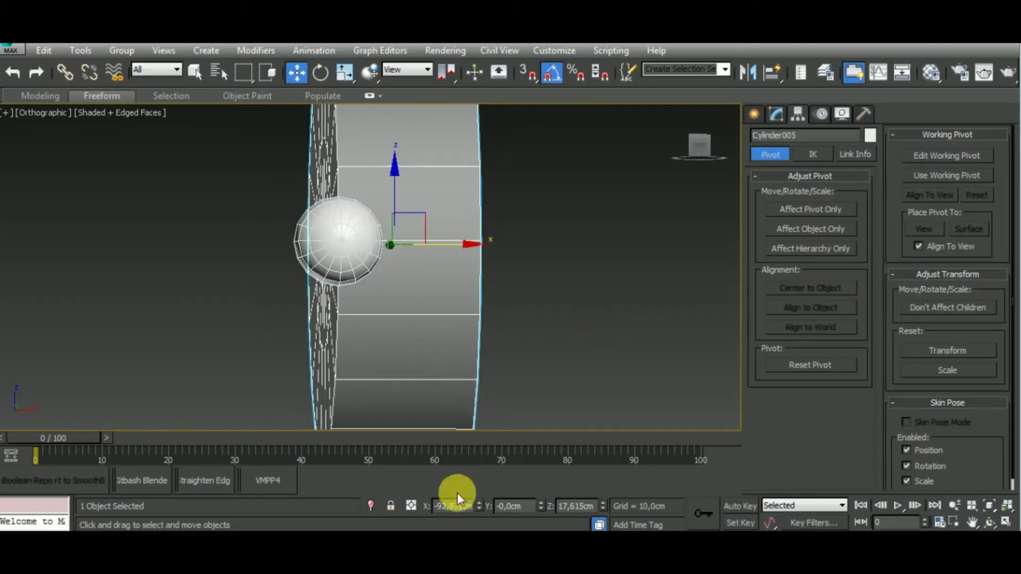
pyautogui.doubleClick(445, 508)
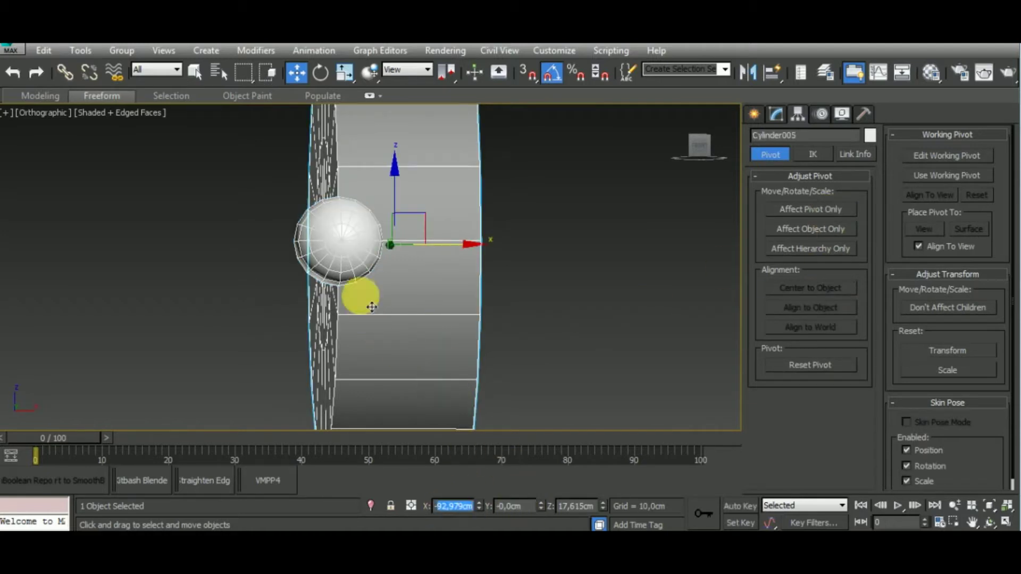
pyautogui.click(356, 248)
pyautogui.doubleClick(442, 508)
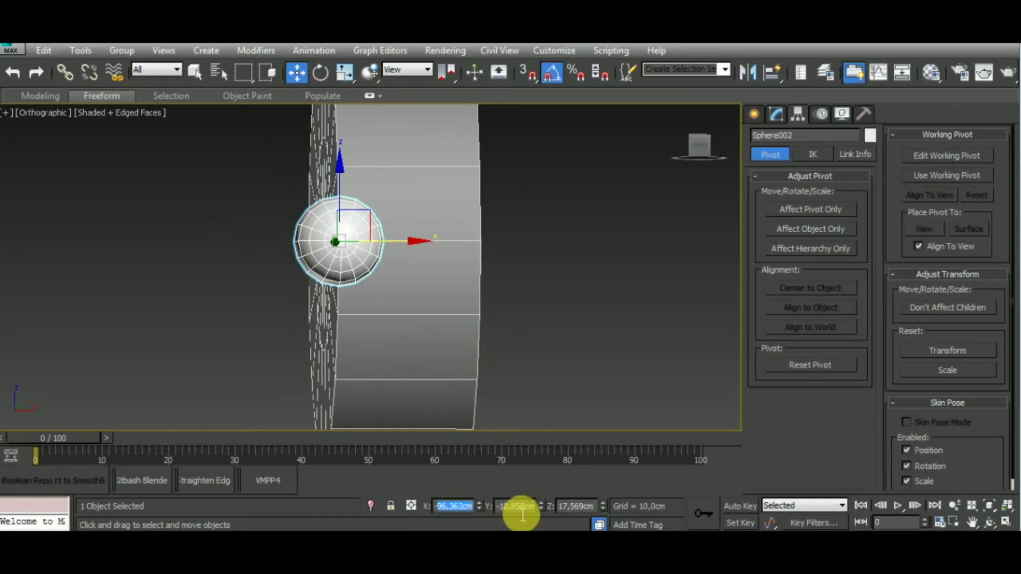
pyautogui.press('Return')
# - Check in Front view that the rivet sphere sits centred on the ring
pyautogui.keyDown('alt'); pyautogui.moveTo(550, 337); pyautogui.dragTo(540, 342, button='middle'); pyautogui.keyUp('alt')
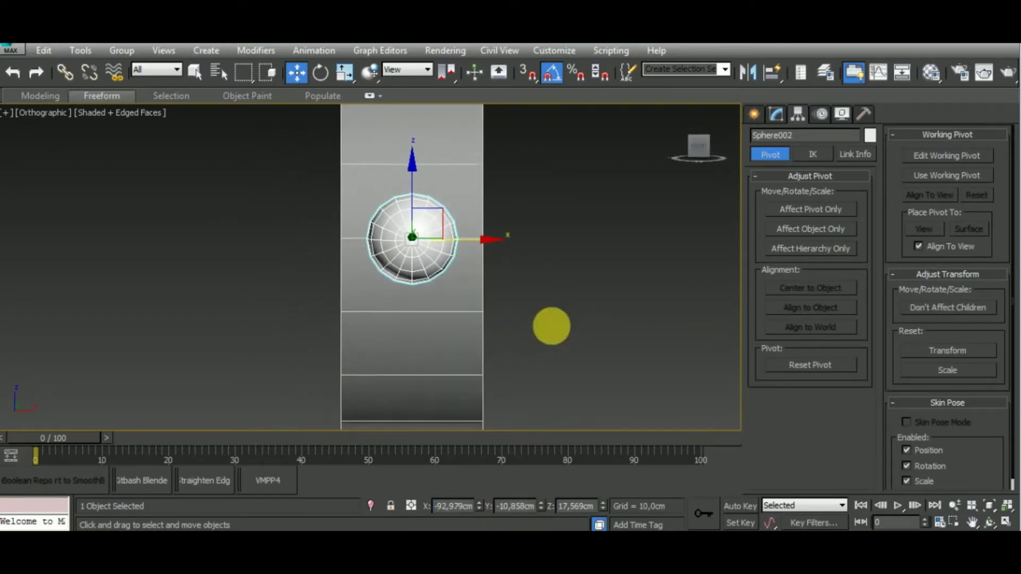
pyautogui.scroll(-2, 550, 335)
pyautogui.scroll(-3, 542, 324)
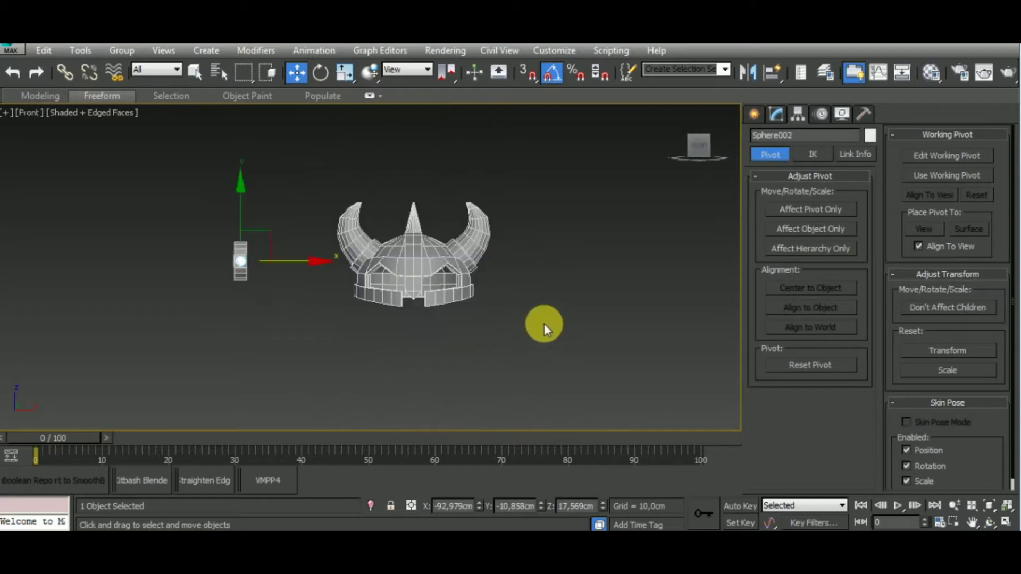
pyautogui.keyDown('alt'); pyautogui.moveTo(543, 325); pyautogui.dragTo(383, 325, button='middle'); pyautogui.keyUp('alt')
pyautogui.scroll(4, 330, 285)
pyautogui.press('f')
pyautogui.click(450, 304)
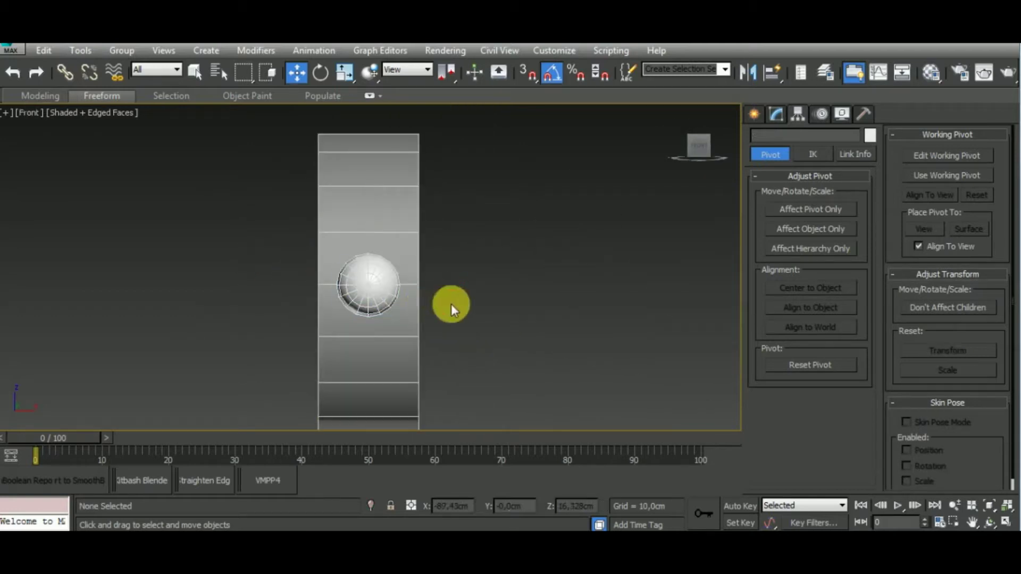
pyautogui.click(366, 285)
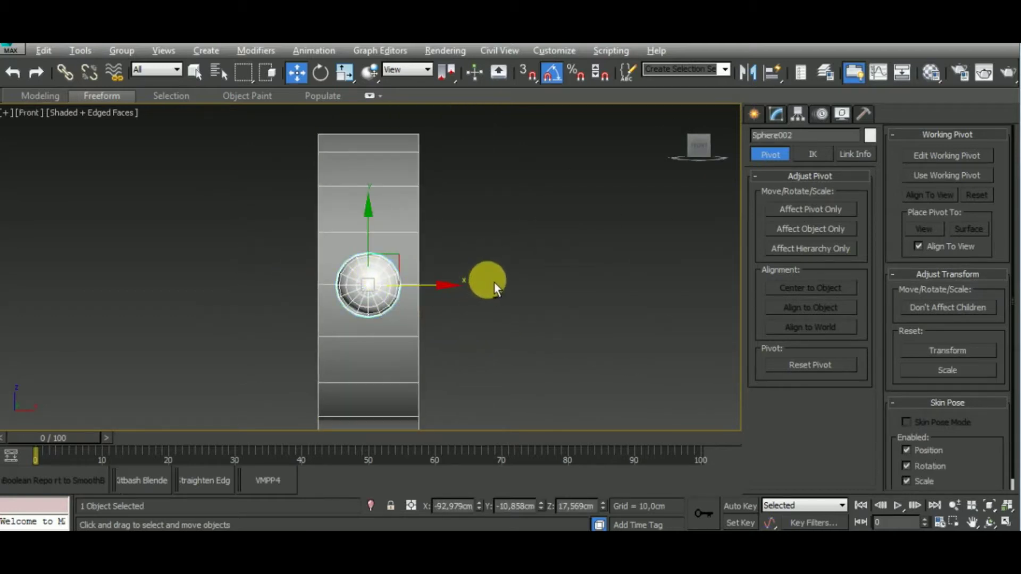
pyautogui.keyDown('alt'); pyautogui.moveTo(494, 283); pyautogui.dragTo(581, 358, button='middle'); pyautogui.keyUp('alt')
pyautogui.scroll(3, 378, 278)
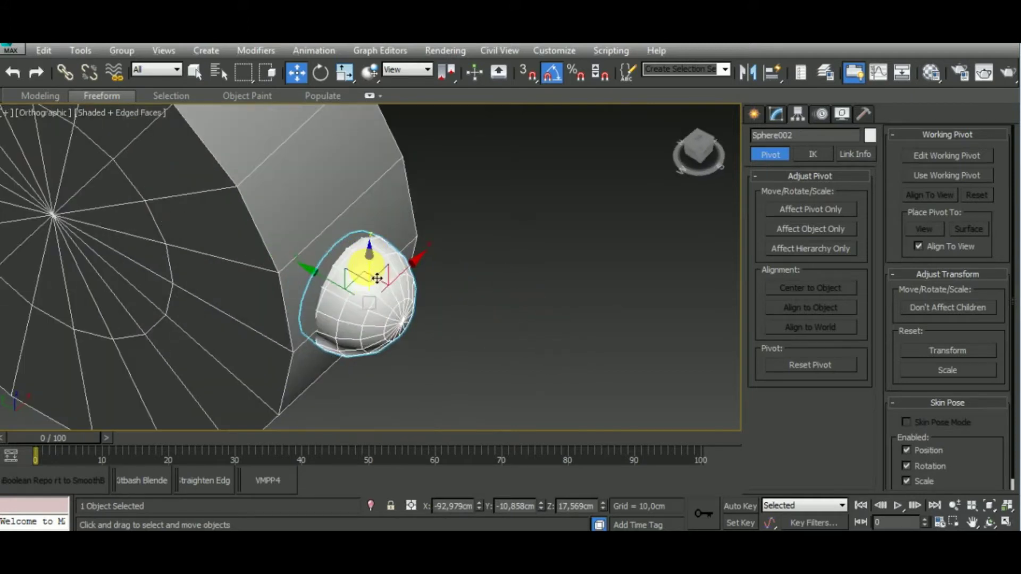
# - Scale the sphere non-uniformly to 57.498% on Z and nudge it against the ring
pyautogui.click(345, 72)
pyautogui.moveTo(451, 349); pyautogui.dragTo(499, 373, button='middle')
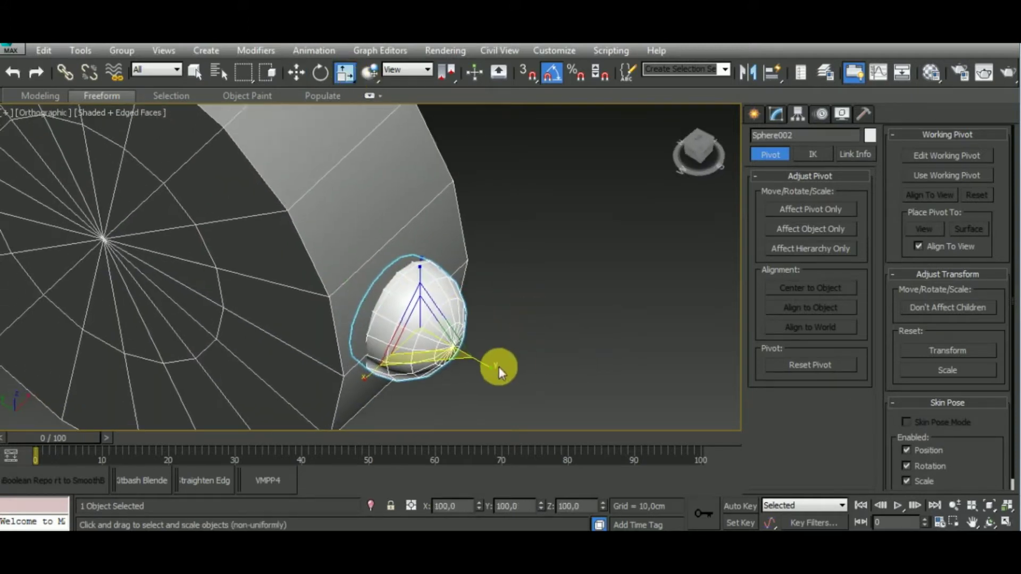
pyautogui.moveTo(499, 372); pyautogui.dragTo(460, 343)
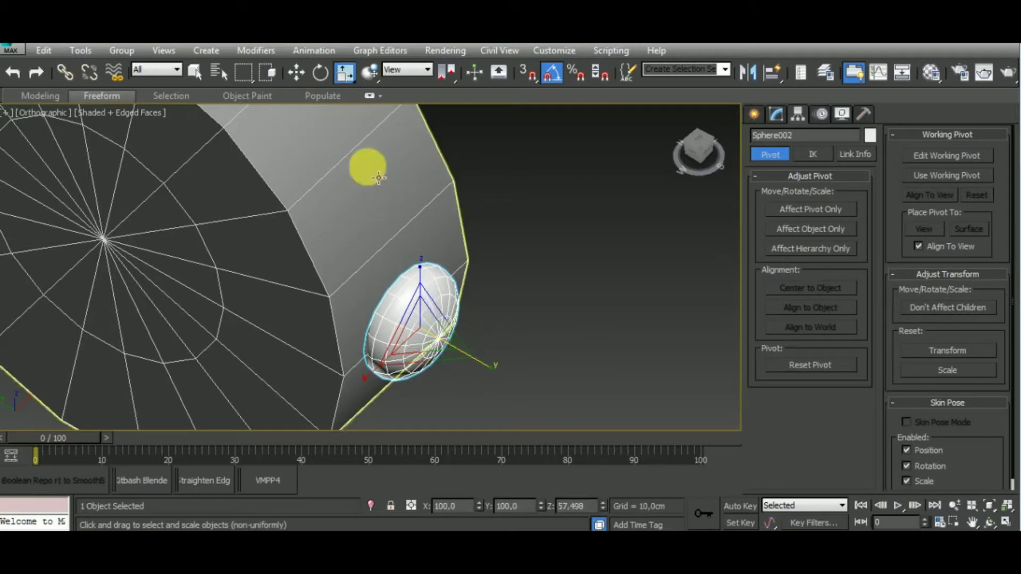
pyautogui.click(297, 72)
pyautogui.moveTo(395, 318); pyautogui.dragTo(385, 312)
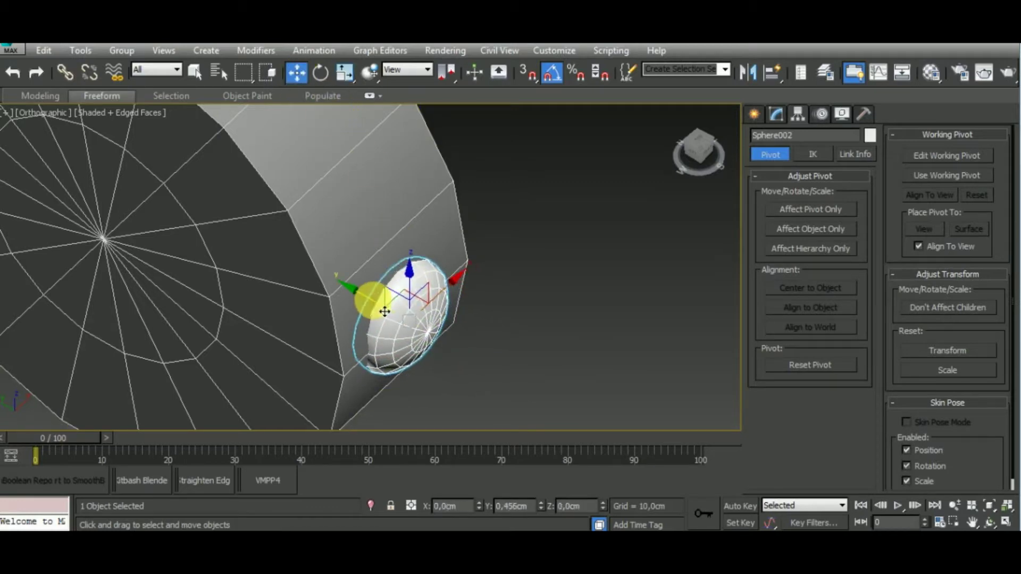
# - Orbit, then inspect the flattened rivet on the ring band in Left view
pyautogui.moveTo(499, 350)
pyautogui.keyDown('alt'); pyautogui.mouseDown(button='middle')
pyautogui.moveTo(503, 358)
pyautogui.moveTo(483, 253)
pyautogui.moveTo(516, 286)
pyautogui.mouseUp(button='middle'); pyautogui.keyUp('alt')
pyautogui.press('l')
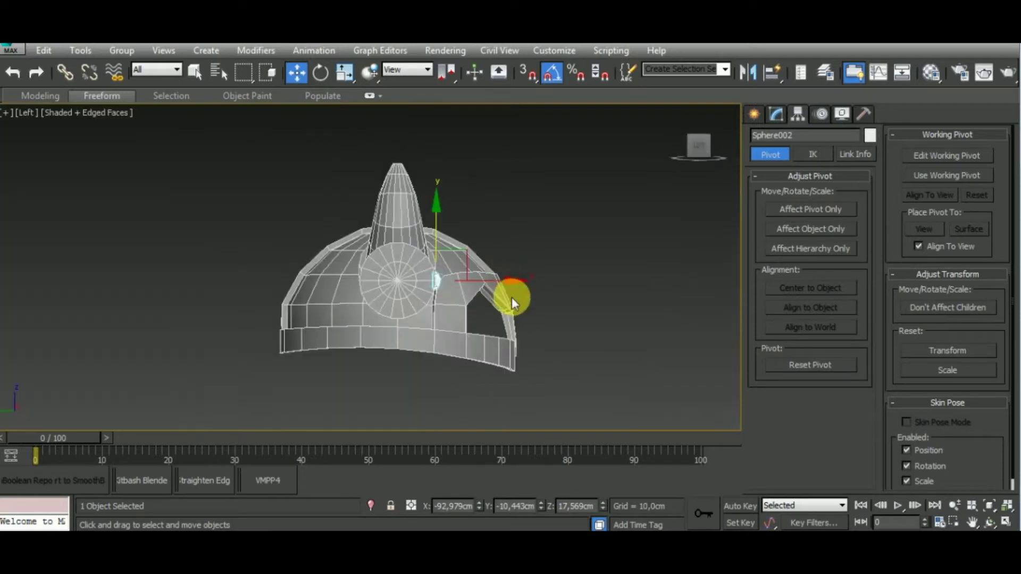
pyautogui.scroll(4, 447, 299)
pyautogui.scroll(4, 459, 311)
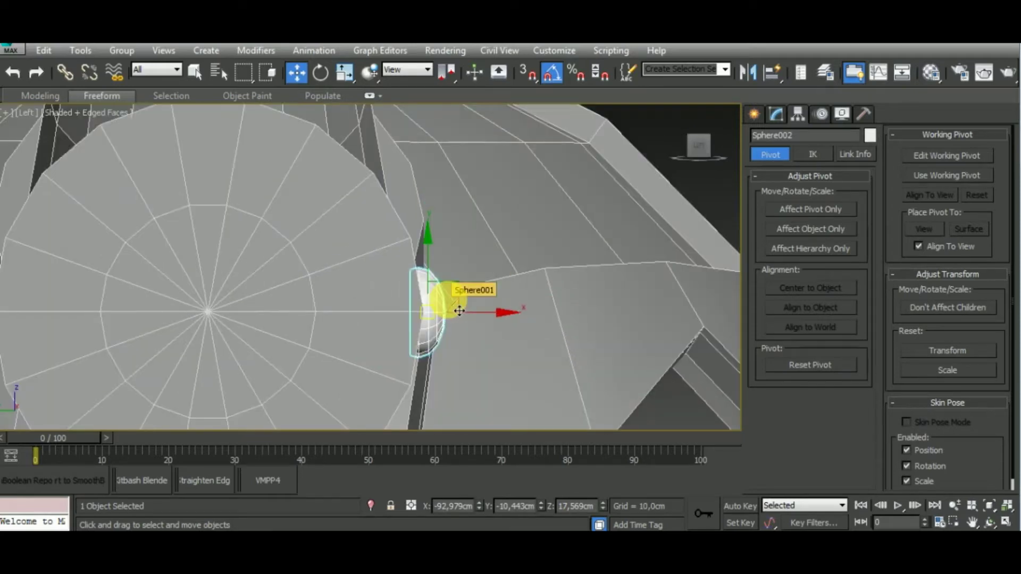
pyautogui.scroll(-3, 467, 337)
pyautogui.scroll(-3, 494, 354)
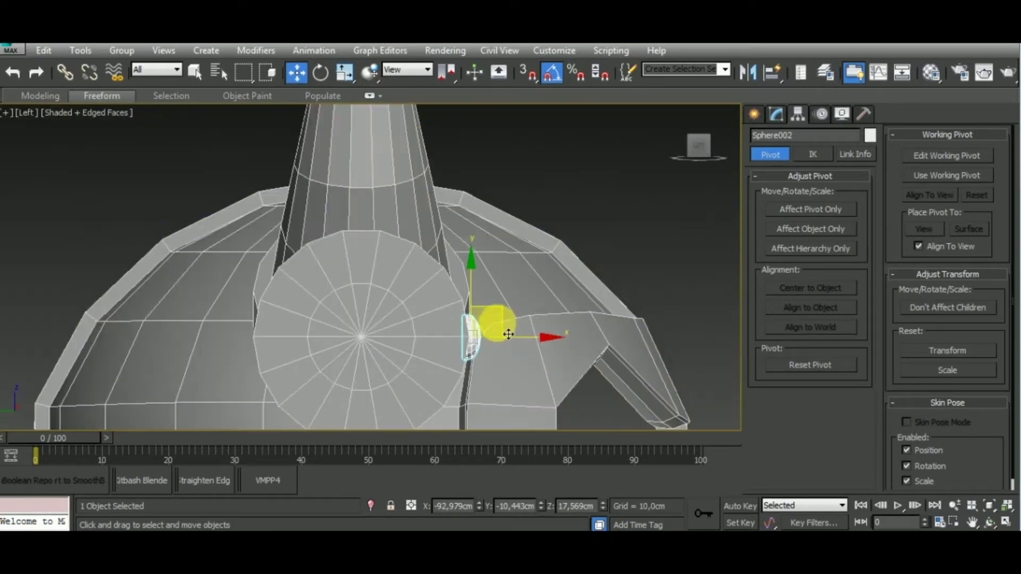
# - Clone the rivet further up the ring and tilt the copy about 45°
pyautogui.keyDown('shift'); pyautogui.moveTo(509, 324); pyautogui.dragTo(468, 249); pyautogui.keyUp('shift')
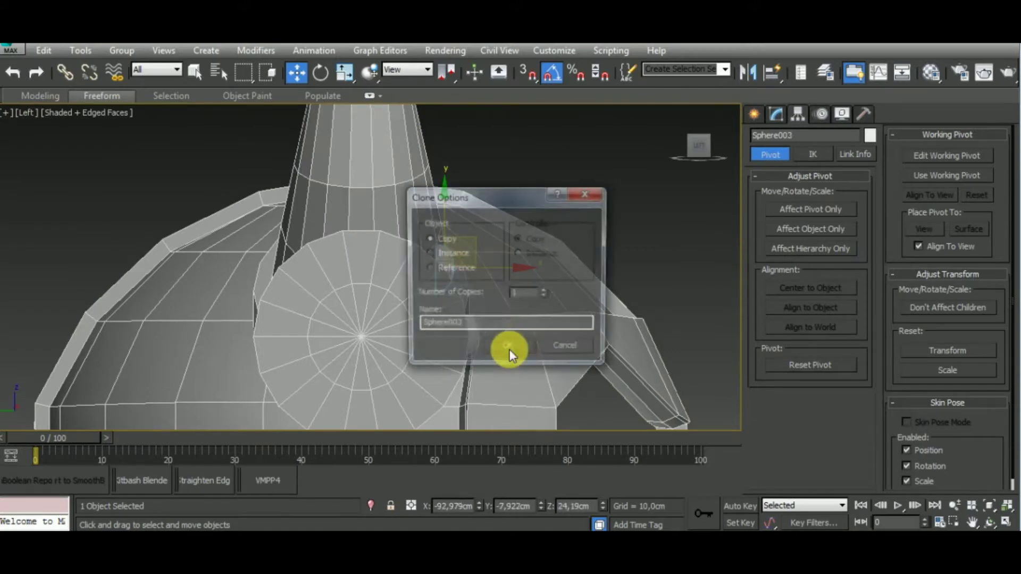
pyautogui.click(510, 351)
pyautogui.scroll(2, 449, 290)
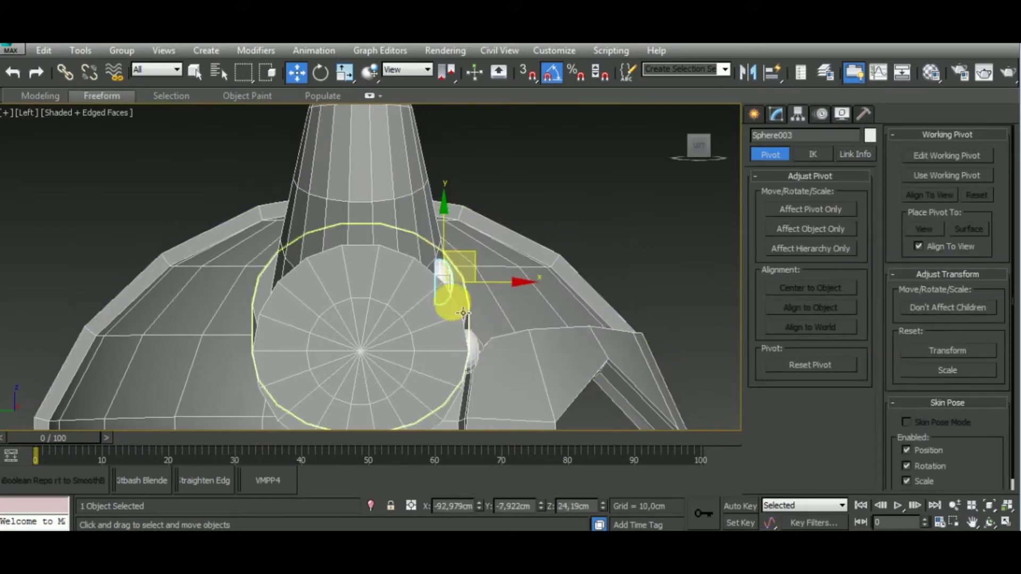
pyautogui.scroll(4, 457, 301)
pyautogui.click(320, 72)
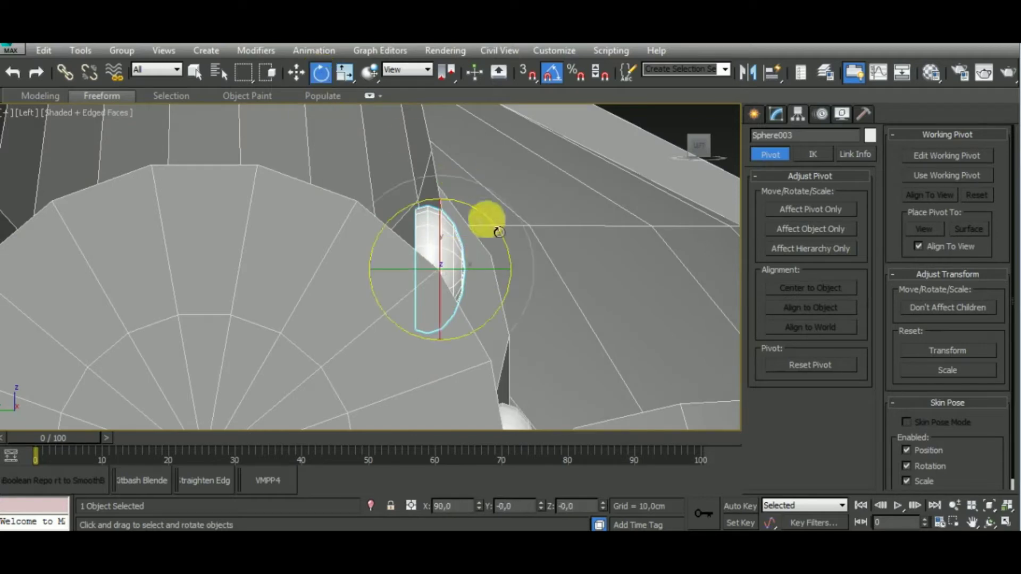
pyautogui.moveTo(501, 237); pyautogui.dragTo(467, 201)
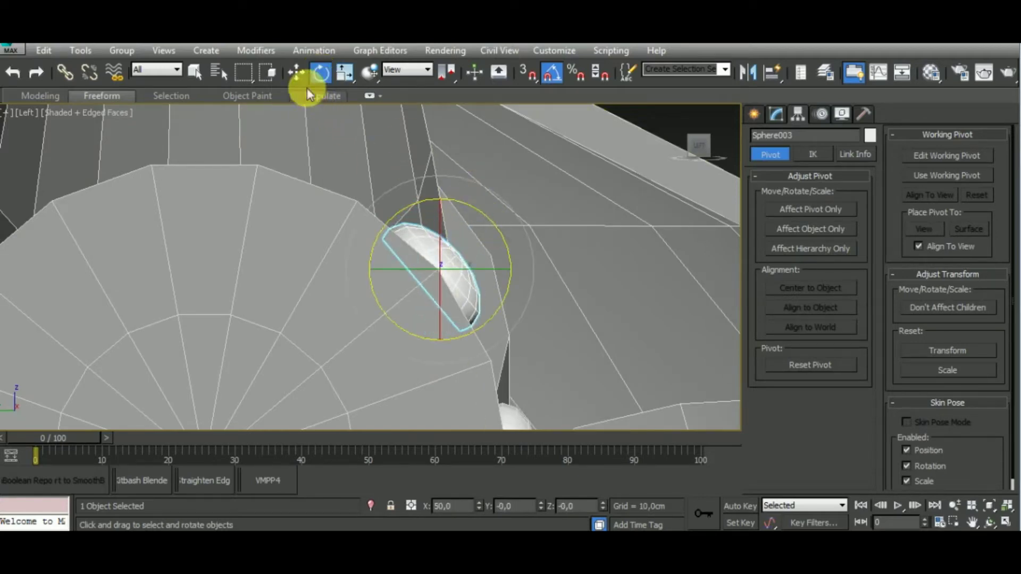
# - Clone the tilted rivet again further along the ring
pyautogui.click(296, 72)
pyautogui.scroll(-2, 510, 371)
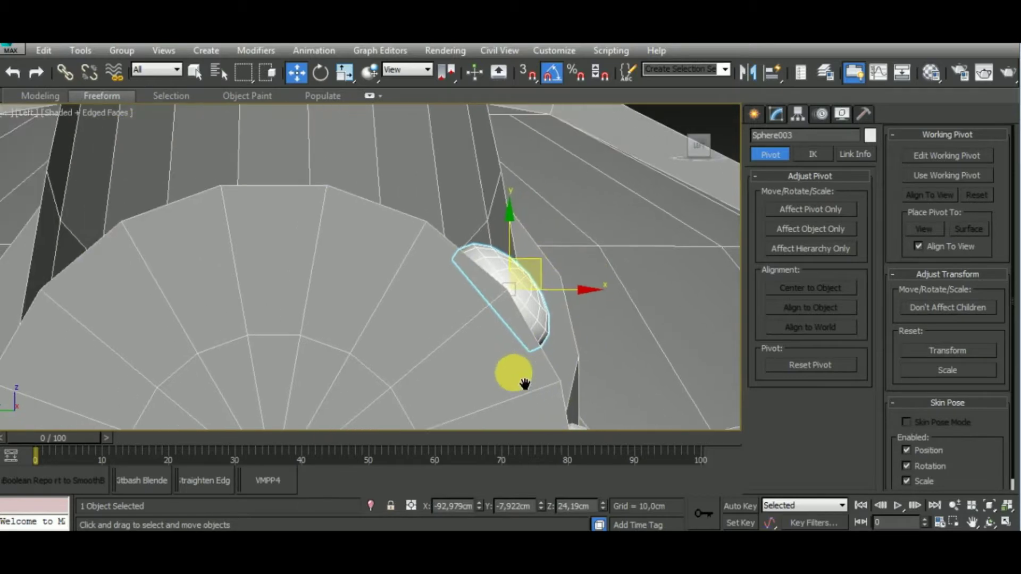
pyautogui.scroll(-2, 548, 367)
pyautogui.keyDown('shift'); pyautogui.moveTo(554, 295); pyautogui.dragTo(417, 209); pyautogui.keyUp('shift')
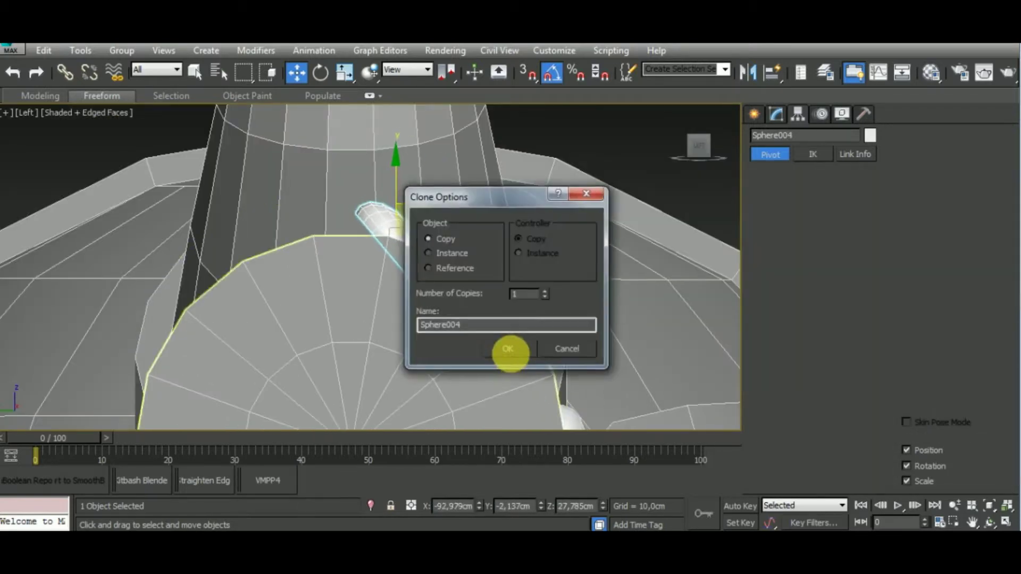
pyautogui.click(508, 350)
# - Undo the extra rivet copy and reselect the original Sphere002
pyautogui.click(321, 72)
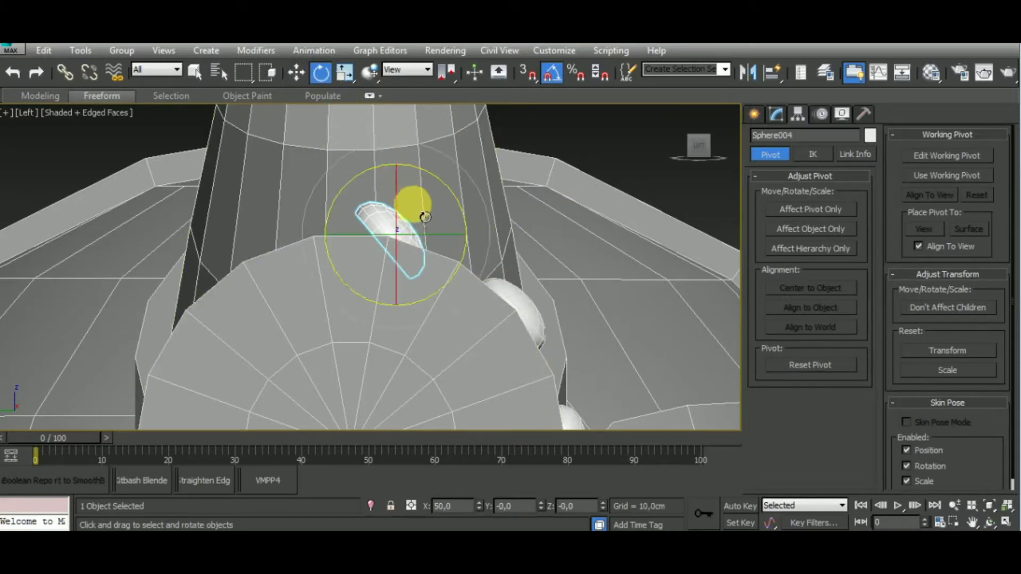
pyautogui.scroll(-2, 558, 285)
pyautogui.scroll(-2, 571, 291)
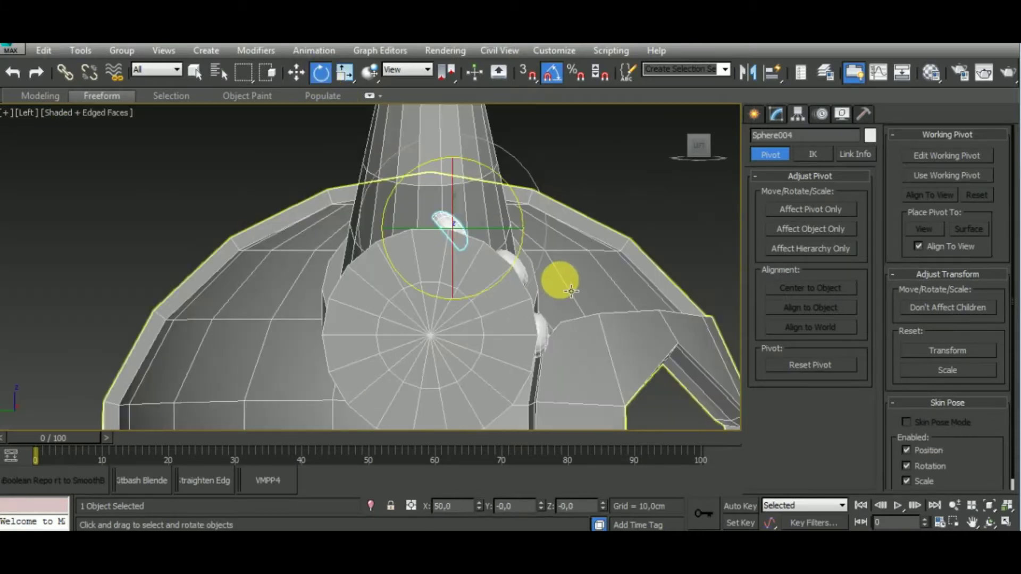
pyautogui.hotkey('ctrl', 'z')
pyautogui.hotkey('ctrl', 'z')
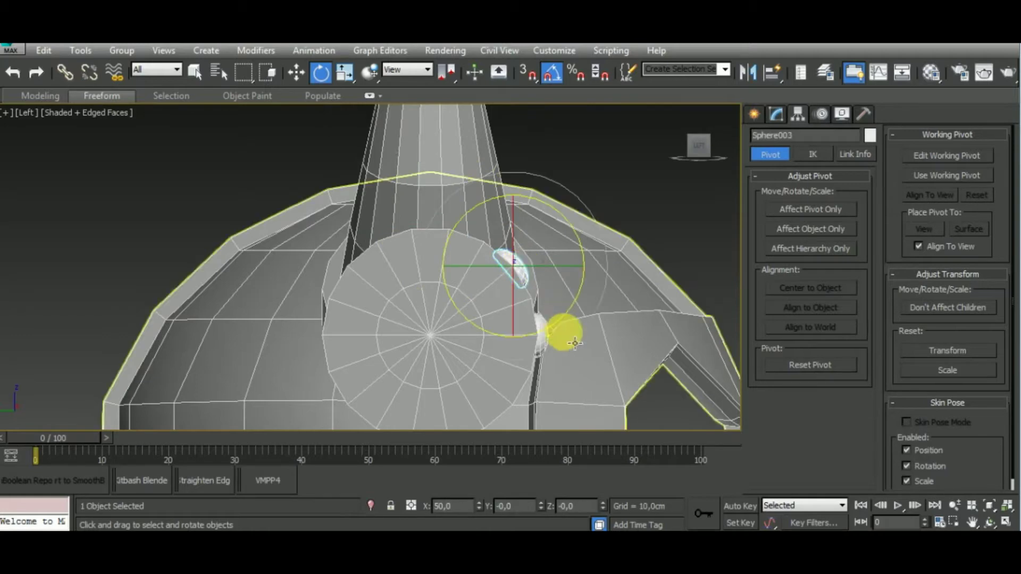
pyautogui.hotkey('ctrl', 'z')
pyautogui.click(553, 342)
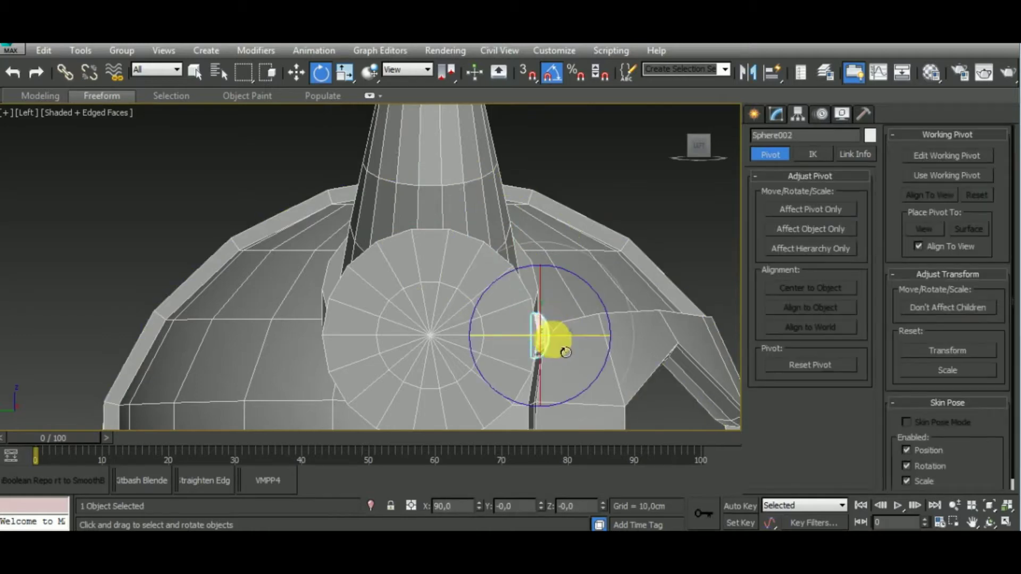
# - Move the rivet's pivot to the ring centre by zeroing its X and Y positions
pyautogui.click(833, 209)
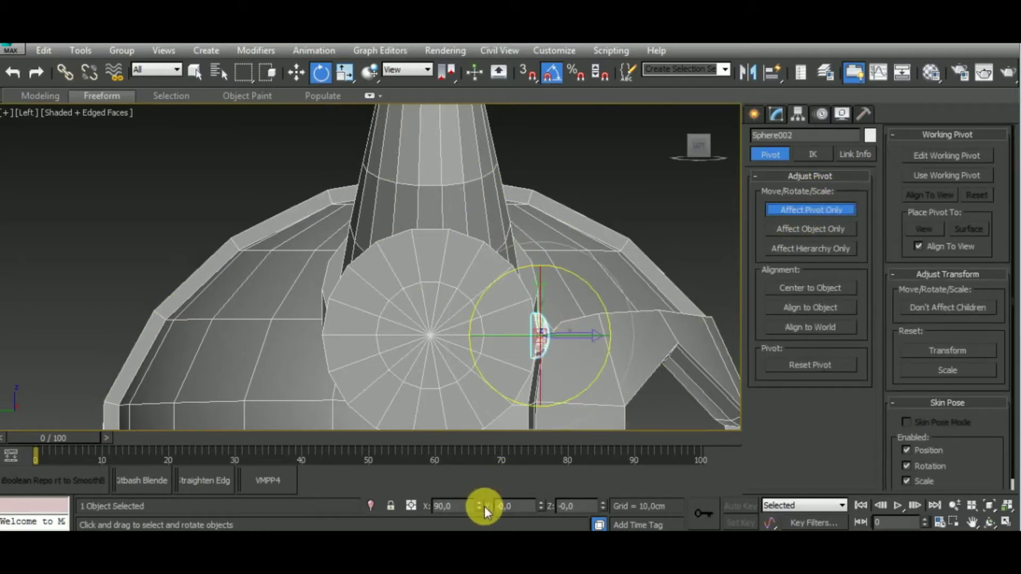
pyautogui.click(297, 72)
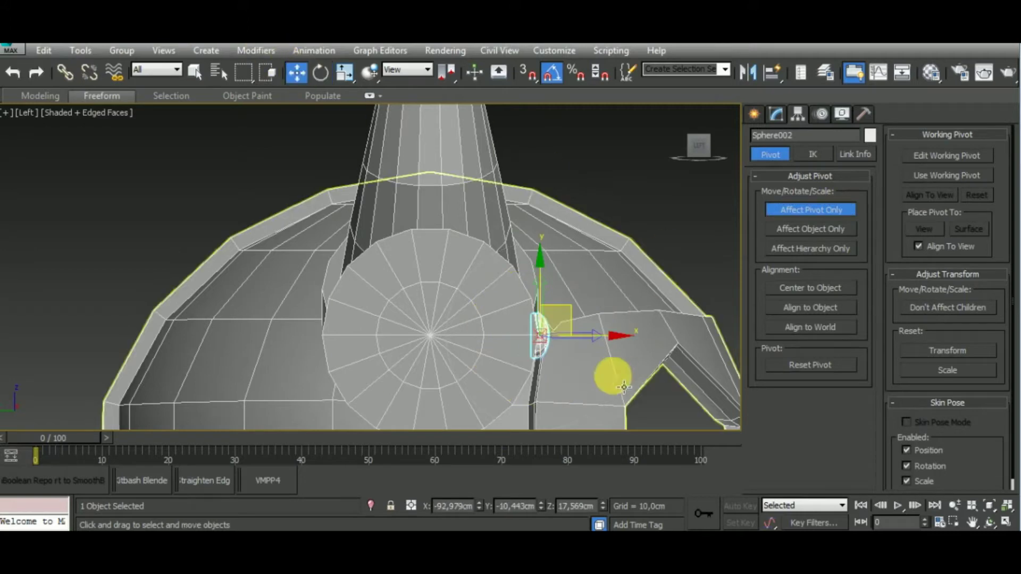
pyautogui.rightClick(478, 505)
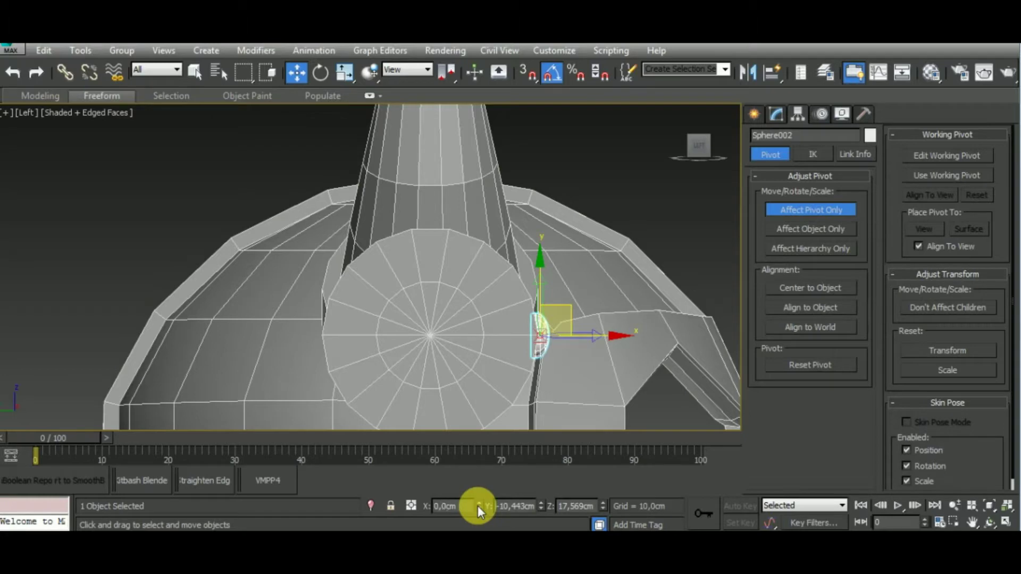
pyautogui.rightClick(540, 508)
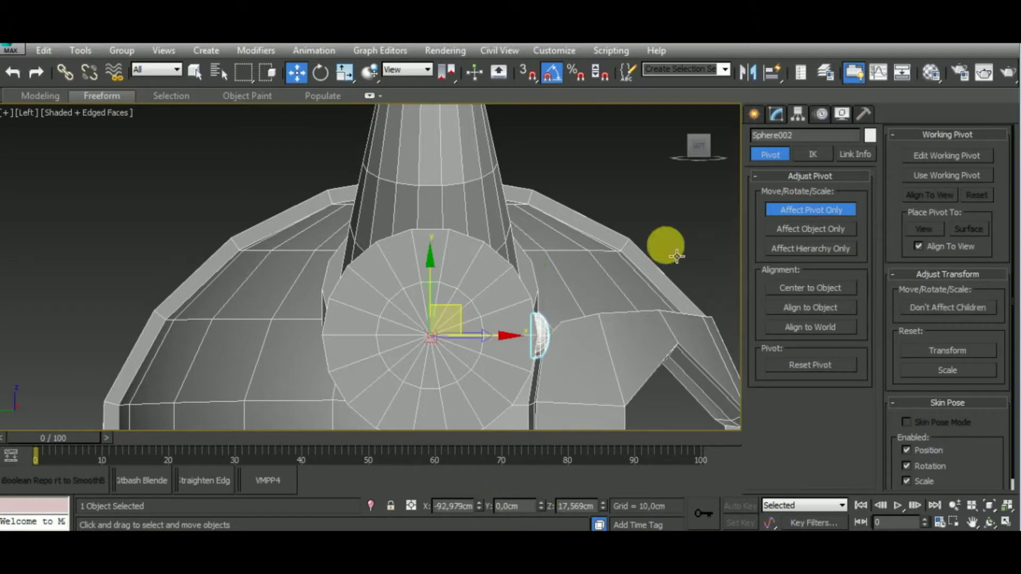
pyautogui.click(814, 210)
# - Shift-rotate the rivet 35° around the ring to create a clone
pyautogui.click(321, 73)
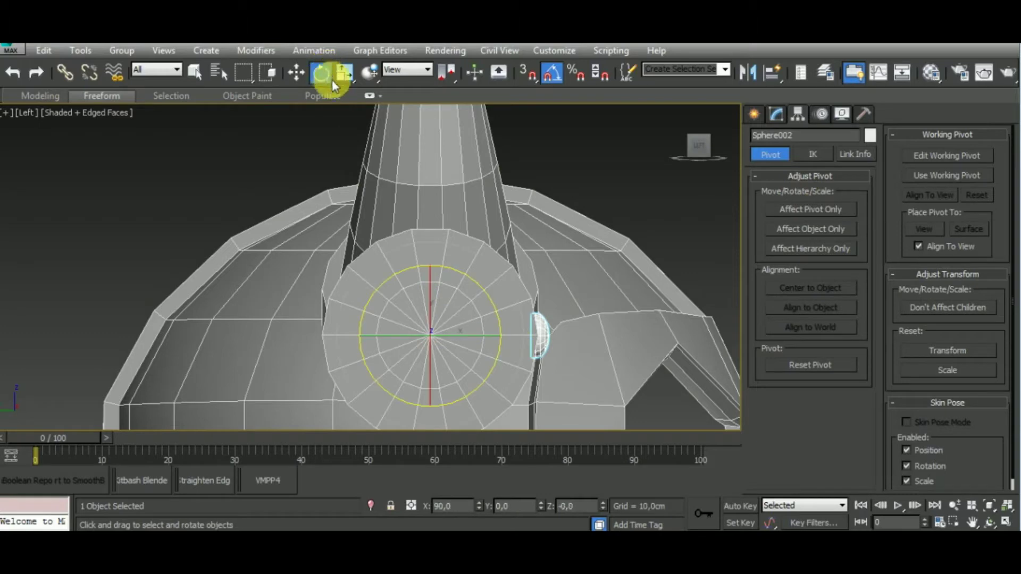
pyautogui.moveTo(536, 269); pyautogui.dragTo(519, 255, button='middle')
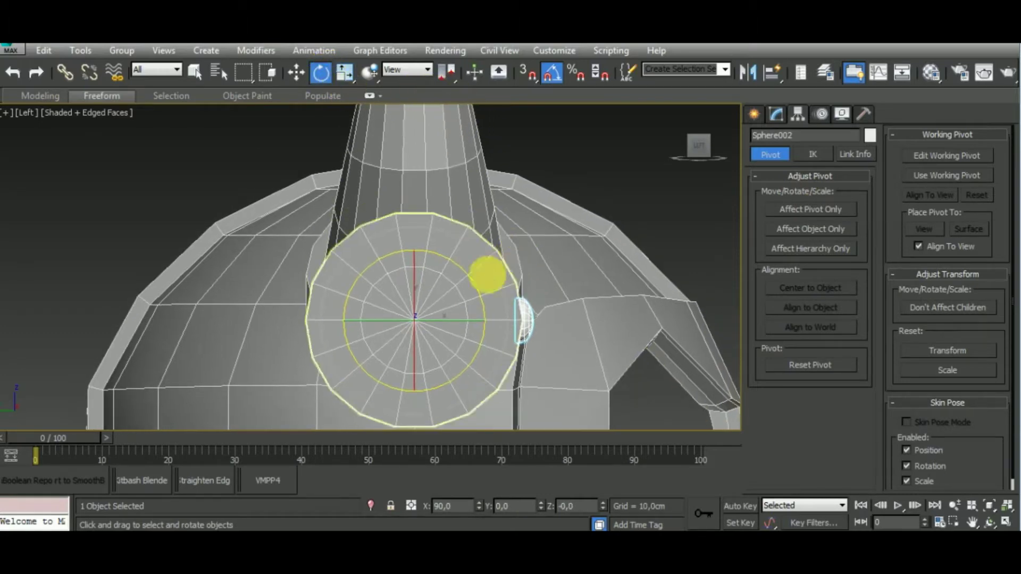
pyautogui.moveTo(481, 290); pyautogui.dragTo(462, 265)
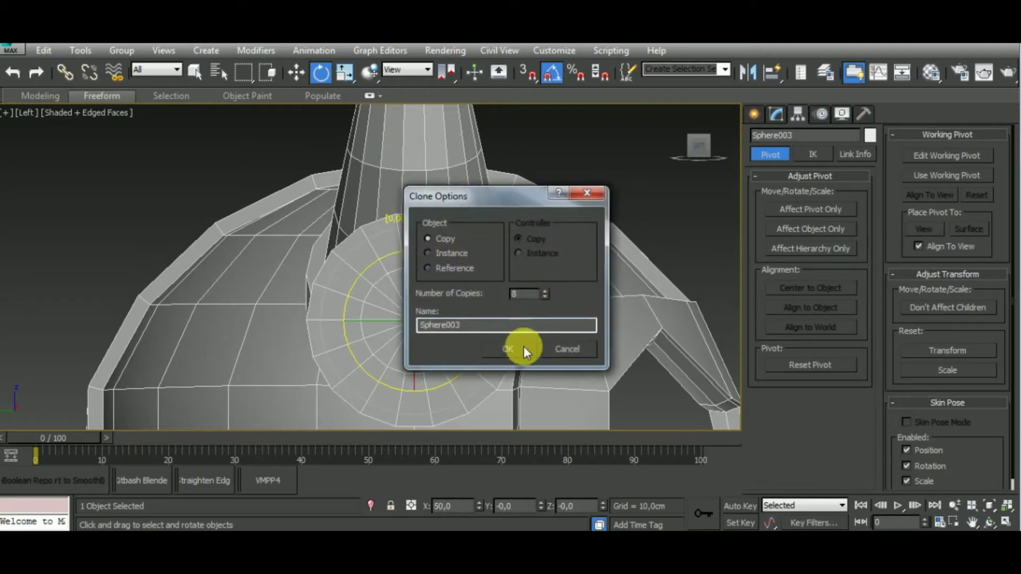
# - Confirm the clone with 8 copies so rivets encircle the ring
pyautogui.click(516, 347)
pyautogui.moveTo(582, 358); pyautogui.dragTo(569, 316, button='middle')
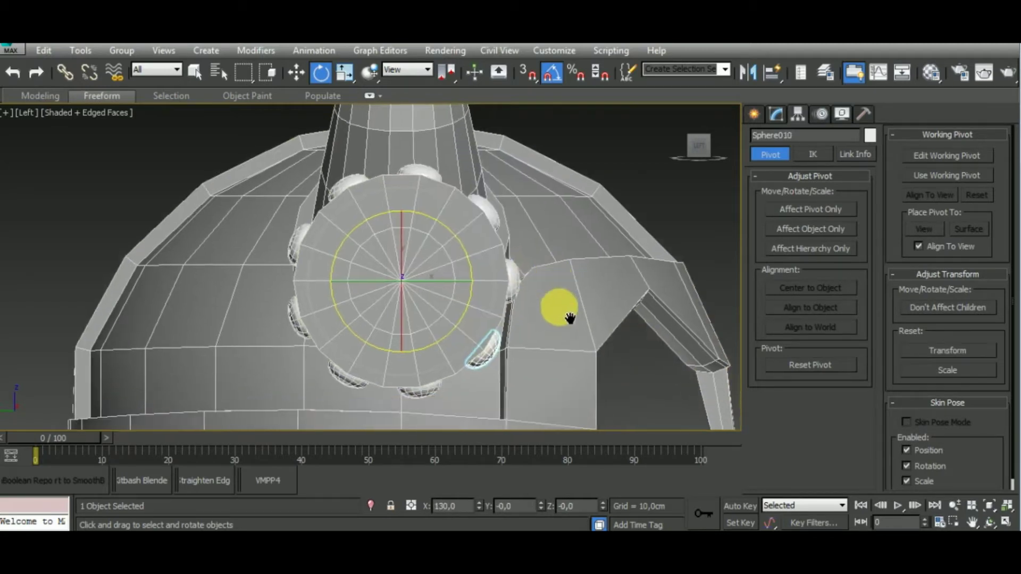
pyautogui.click(296, 72)
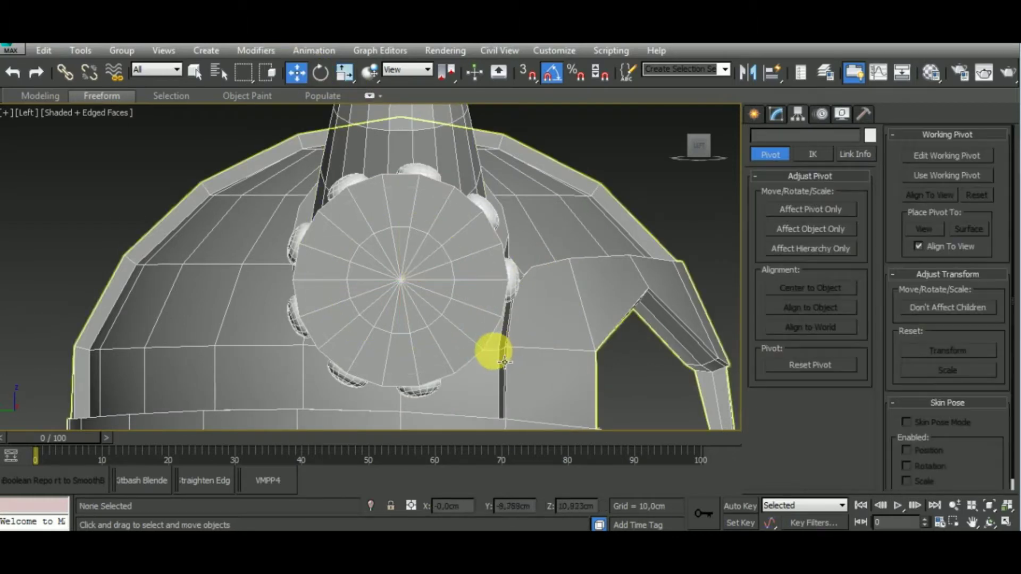
pyautogui.click(515, 276)
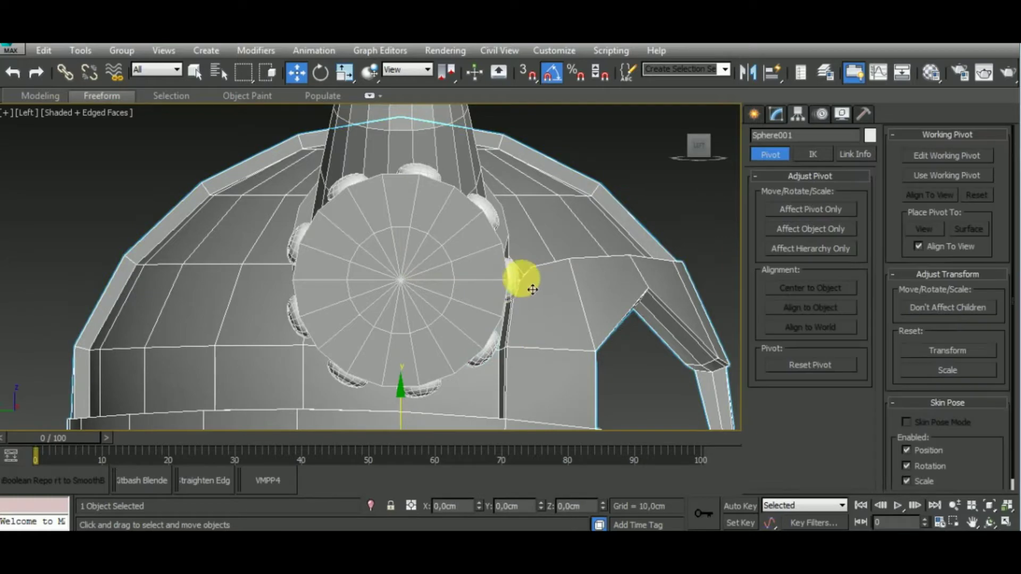
# - Marquee-select the ring together with all of its rivets
pyautogui.click(519, 277)
pyautogui.click(552, 297)
pyautogui.click(476, 218)
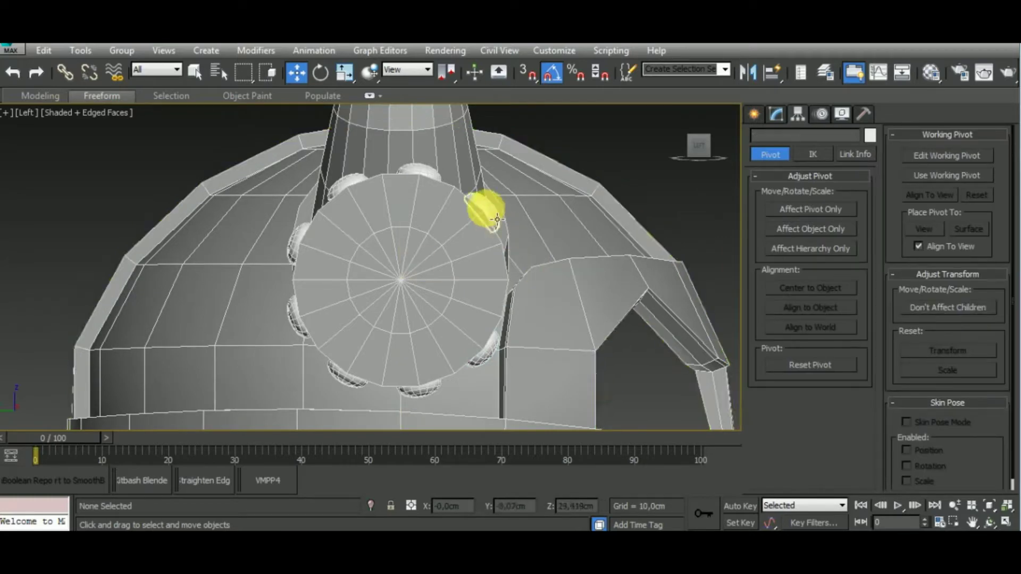
pyautogui.hotkey('ctrl', 'x')
pyautogui.hotkey('ctrl', 'x')
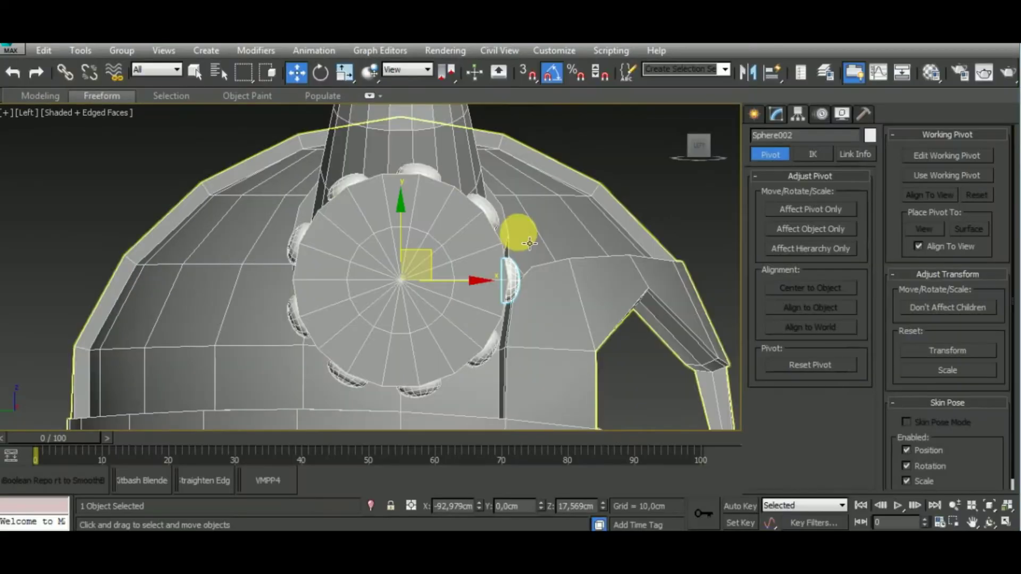
pyautogui.click(545, 241)
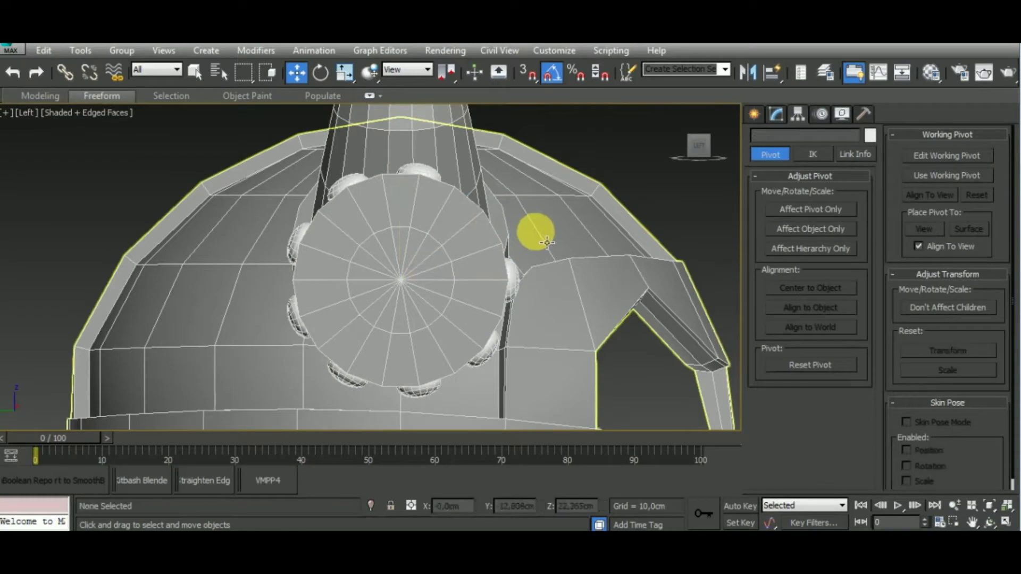
pyautogui.click(407, 399)
pyautogui.moveTo(471, 379)
pyautogui.keyDown('alt'); pyautogui.mouseDown(button='middle')
pyautogui.moveTo(534, 323)
pyautogui.moveTo(537, 210)
pyautogui.mouseUp(button='middle'); pyautogui.keyUp('alt')
pyautogui.moveTo(356, 292); pyautogui.dragTo(212, 438)
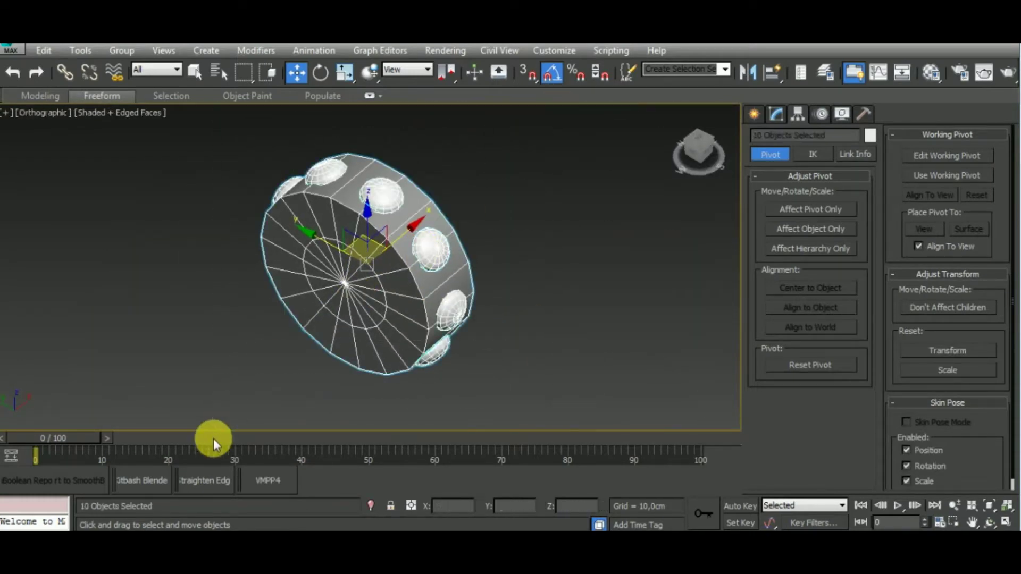
# - Close the Material Editor and group the ring and rivets as Group001
pyautogui.press('m')
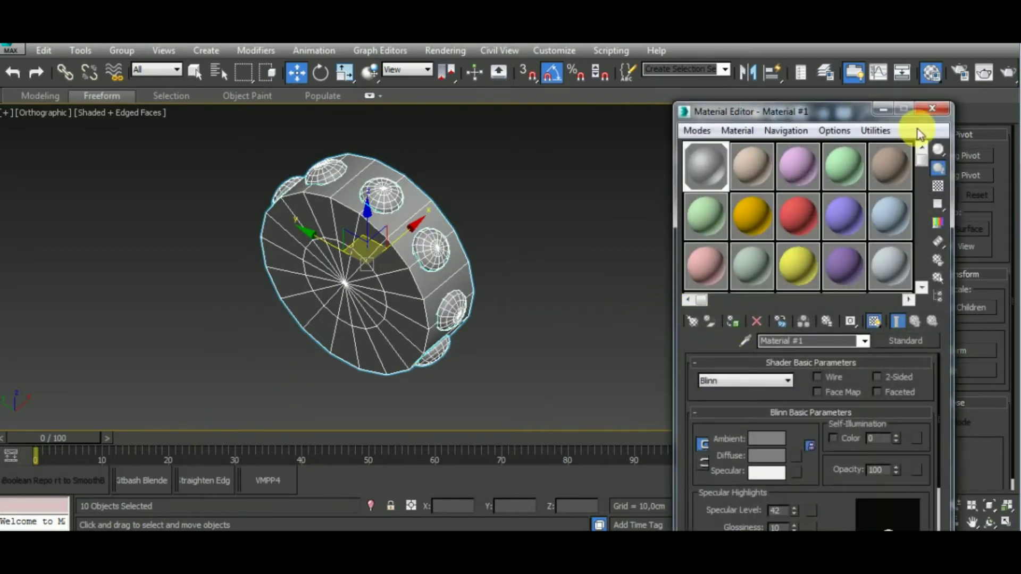
pyautogui.click(933, 110)
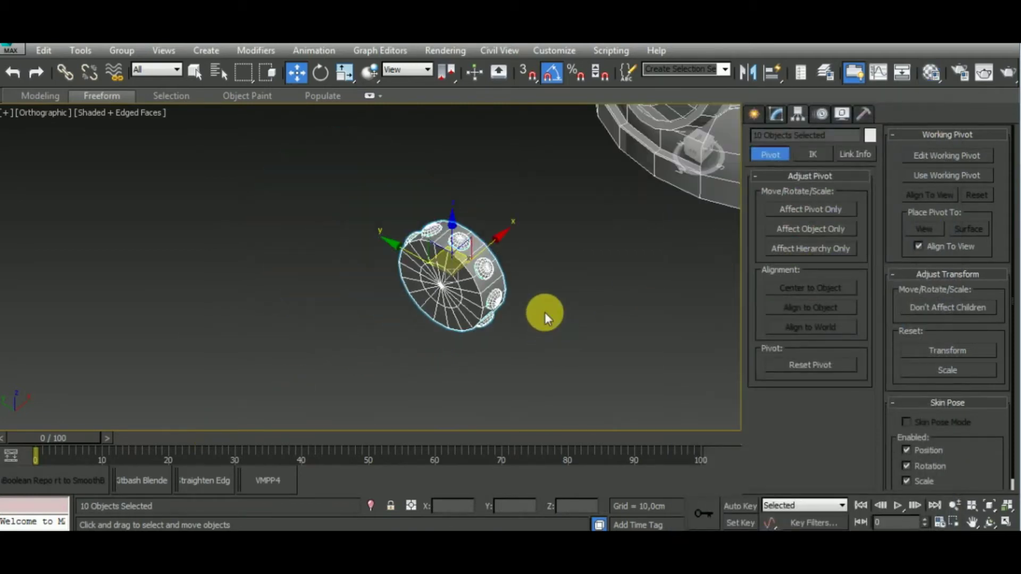
pyautogui.scroll(-3, 545, 311)
pyautogui.moveTo(557, 334)
pyautogui.keyDown('alt'); pyautogui.mouseDown(button='middle')
pyautogui.moveTo(537, 274)
pyautogui.moveTo(456, 255)
pyautogui.mouseUp(button='middle'); pyautogui.keyUp('alt')
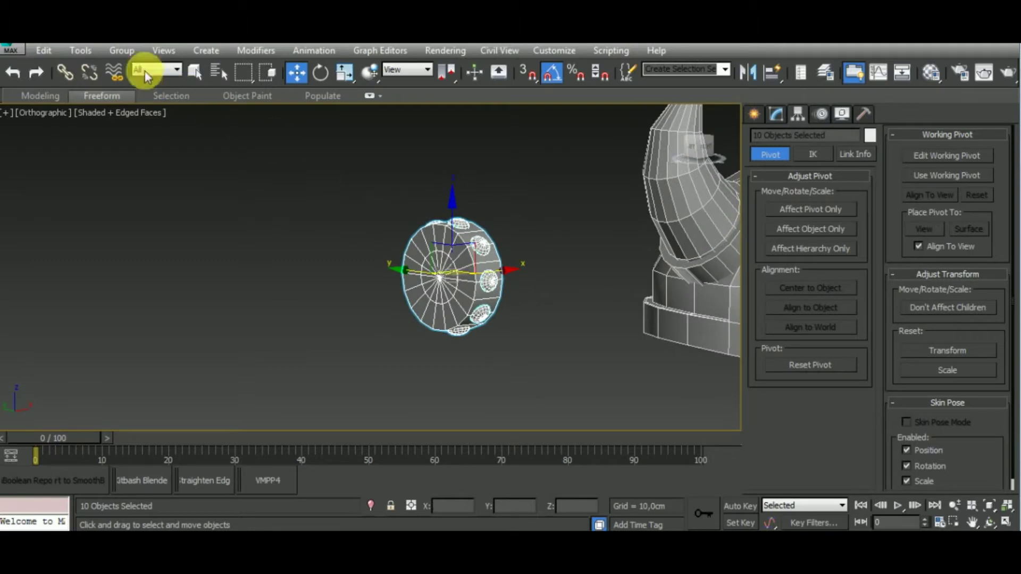
pyautogui.click(123, 51)
pyautogui.click(139, 68)
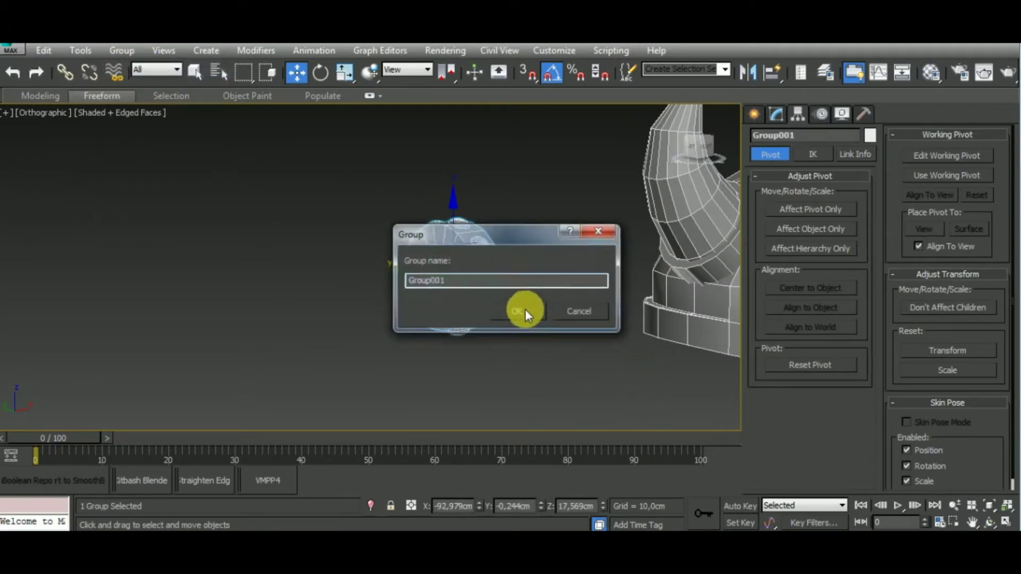
pyautogui.click(521, 314)
pyautogui.keyDown('alt'); pyautogui.moveTo(521, 319); pyautogui.dragTo(521, 386, button='middle'); pyautogui.keyUp('alt')
# - Move Group001 onto the helmet's left horn in Front view
pyautogui.press('f')
pyautogui.scroll(2, 281, 275)
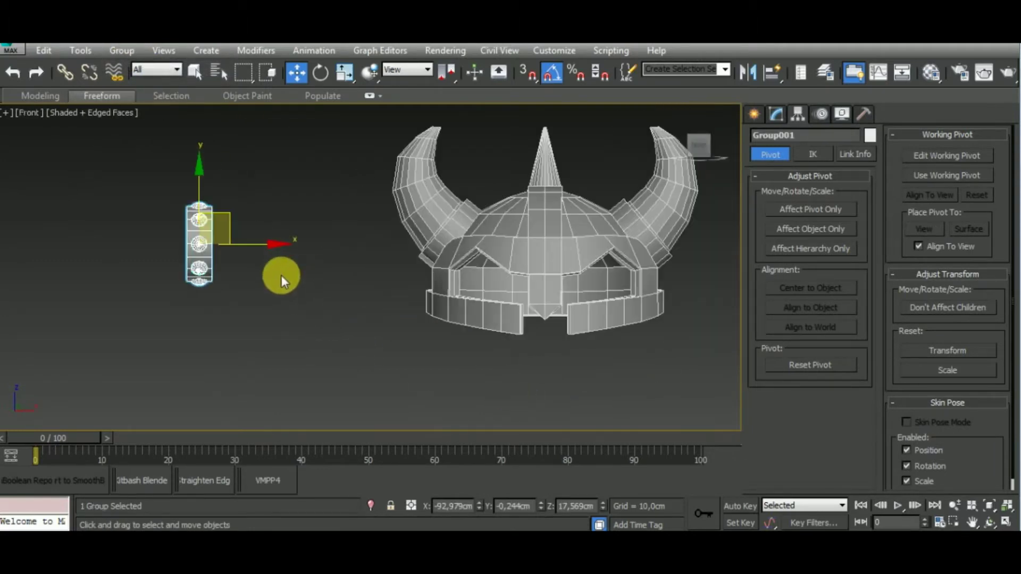
pyautogui.moveTo(266, 236)
pyautogui.mouseDown()
pyautogui.moveTo(521, 274)
pyautogui.moveTo(456, 185)
pyautogui.mouseUp()
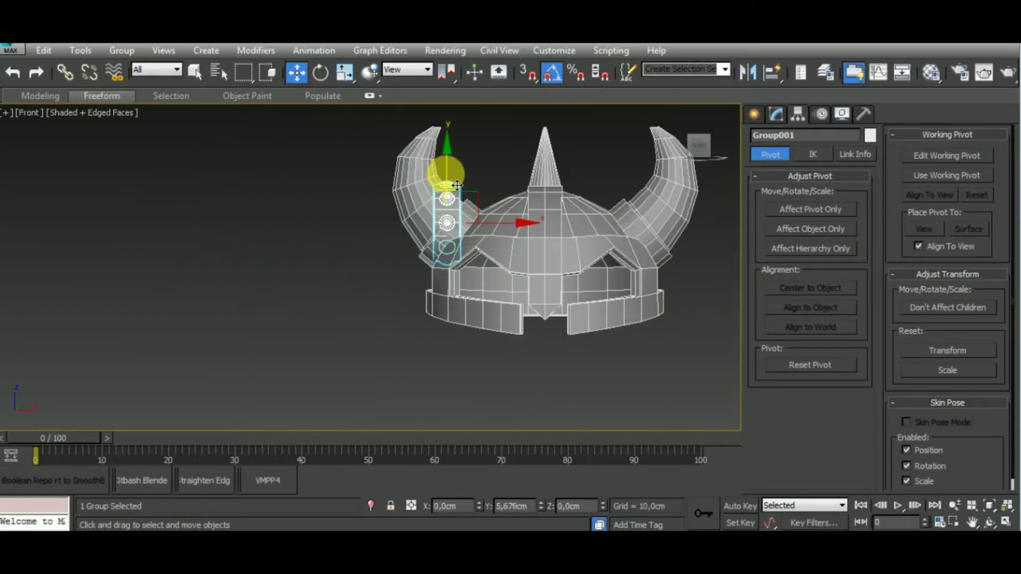
# - Tilt Group001 about -40° to match the left horn's angle
pyautogui.press('z')
pyautogui.click(321, 72)
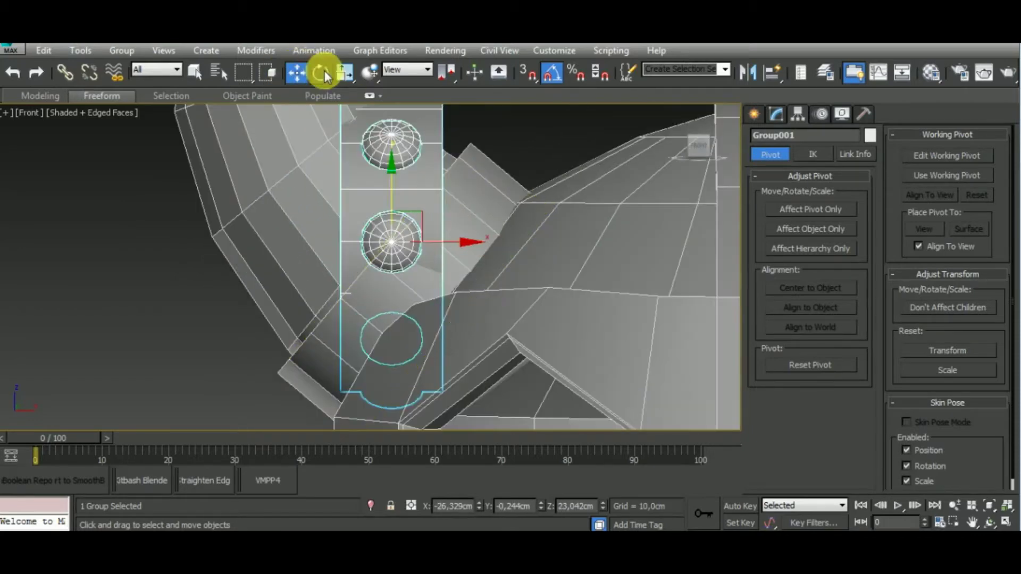
pyautogui.moveTo(433, 193); pyautogui.dragTo(461, 218)
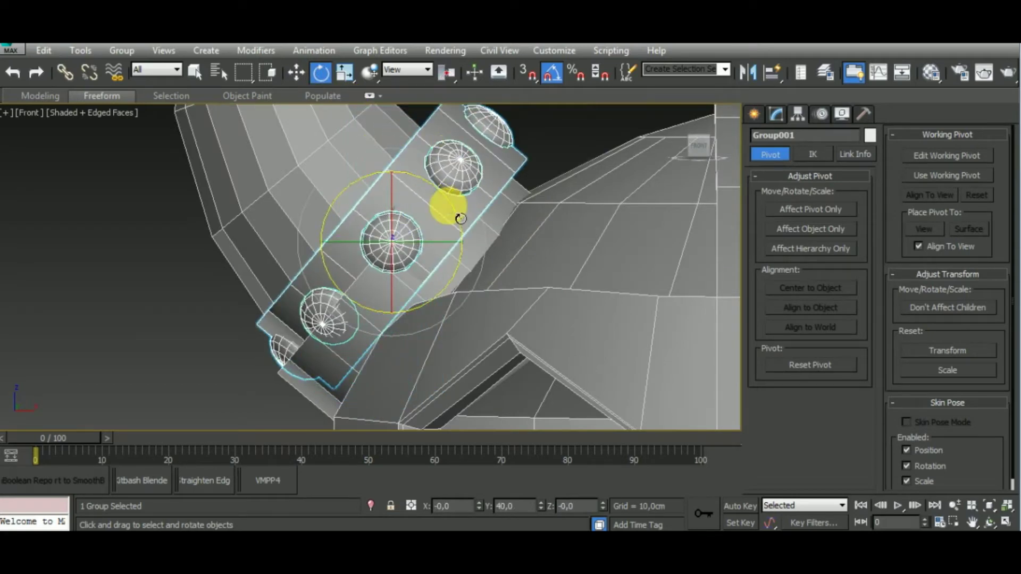
pyautogui.click(296, 71)
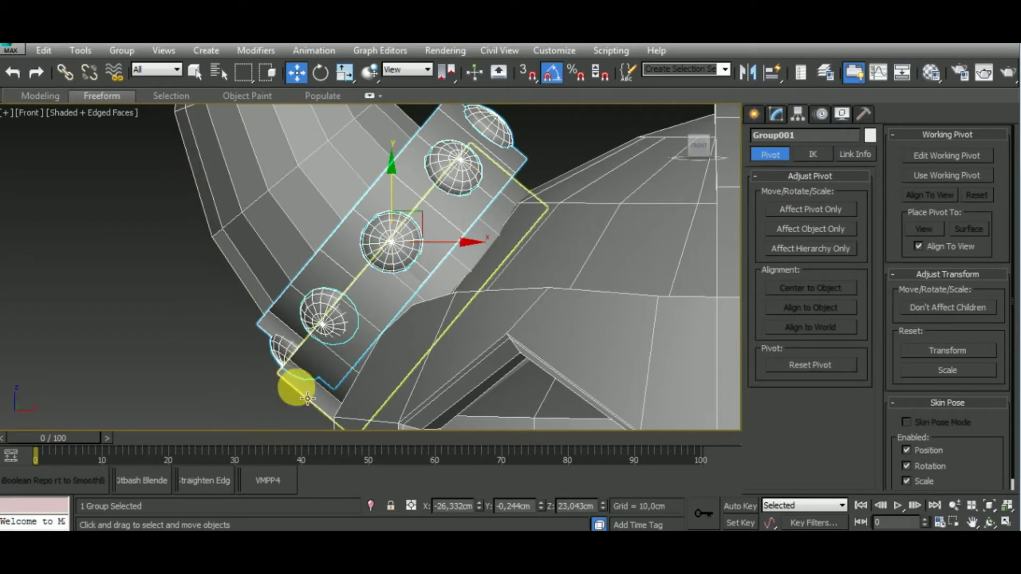
# - Isolate the ring group with the horn and slide it down snugly around the horn base
pyautogui.keyDown('ctrl'); pyautogui.click(290, 386); pyautogui.keyUp('ctrl')
pyautogui.click(372, 506)
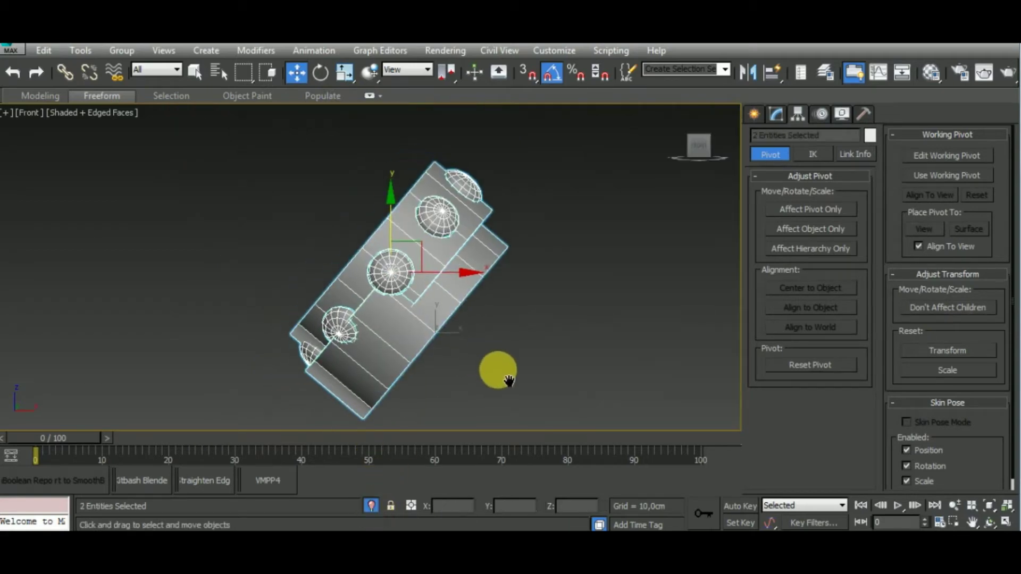
pyautogui.click(423, 248)
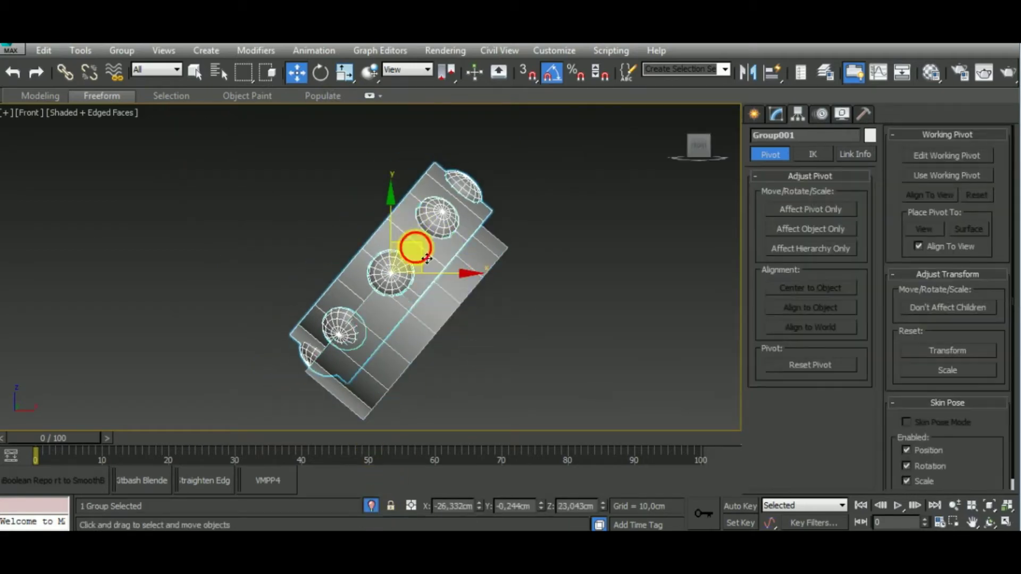
pyautogui.moveTo(427, 259); pyautogui.dragTo(441, 294)
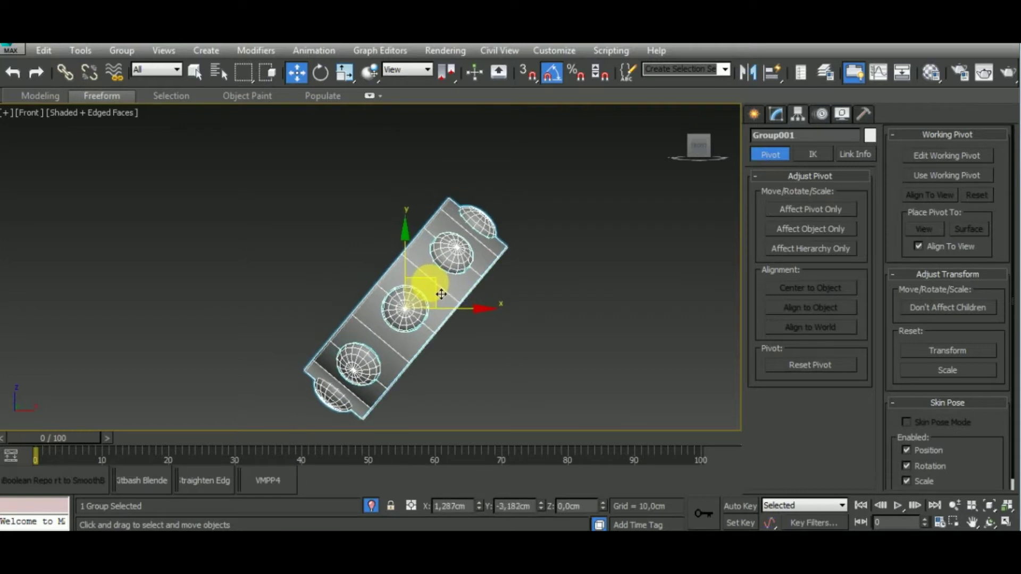
pyautogui.moveTo(442, 294); pyautogui.dragTo(442, 294)
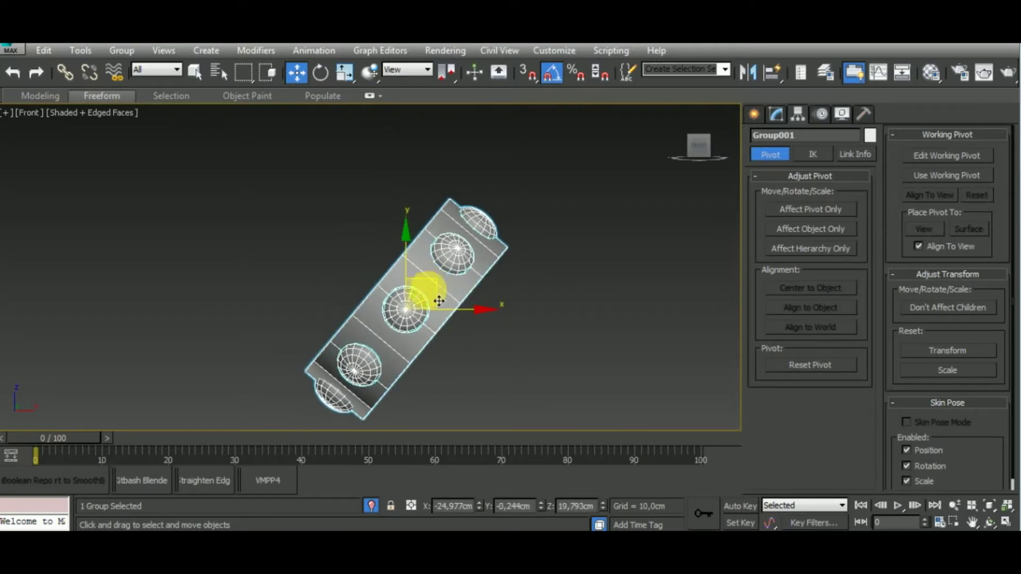
# - Exit isolation and orbit to check the ring's fit, then isolate the ring group alone
pyautogui.click(374, 505)
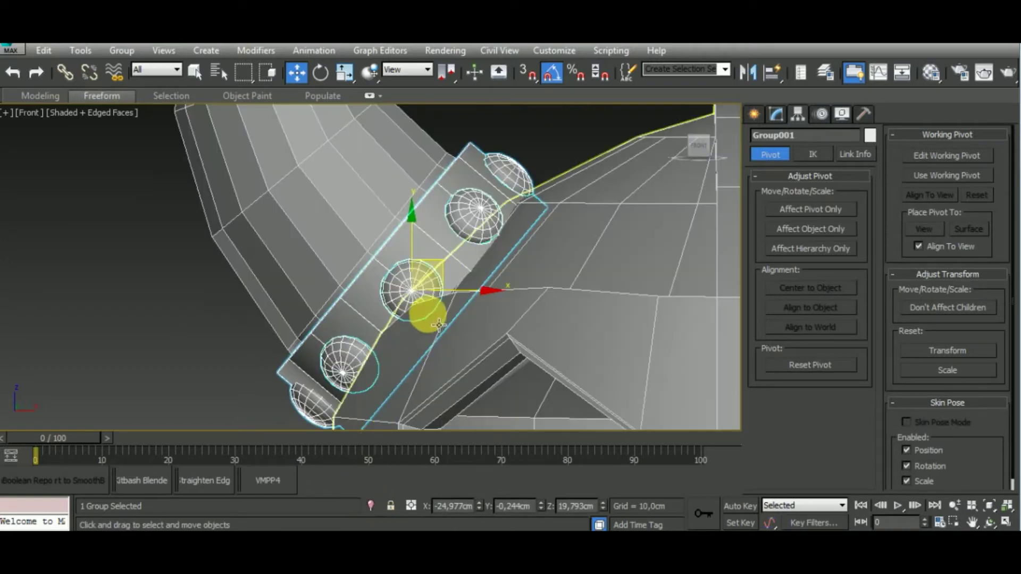
pyautogui.moveTo(426, 313)
pyautogui.keyDown('alt'); pyautogui.mouseDown(button='middle')
pyautogui.moveTo(573, 357)
pyautogui.moveTo(524, 346)
pyautogui.mouseUp(button='middle'); pyautogui.keyUp('alt')
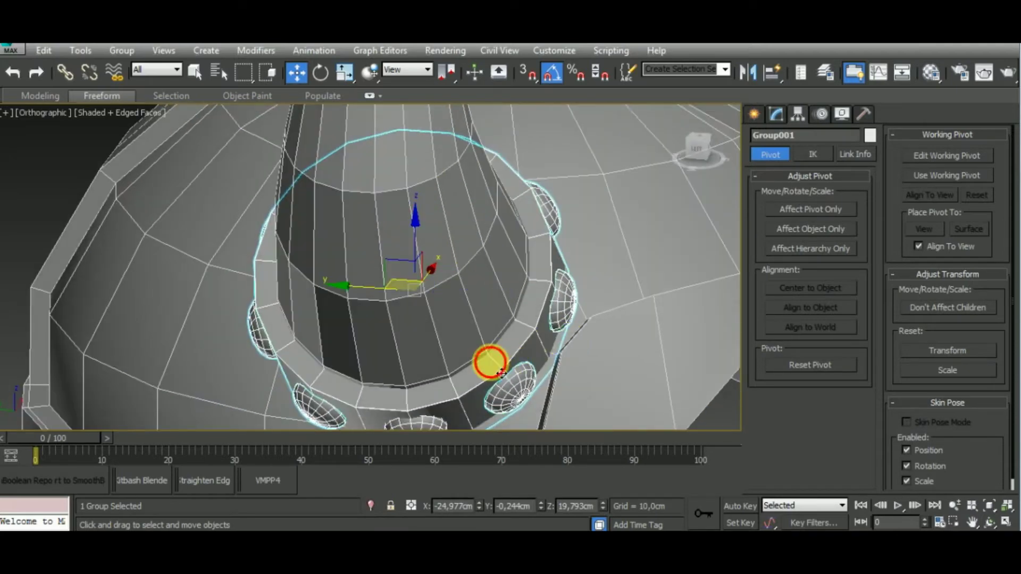
pyautogui.click(473, 399)
pyautogui.scroll(-2, 471, 401)
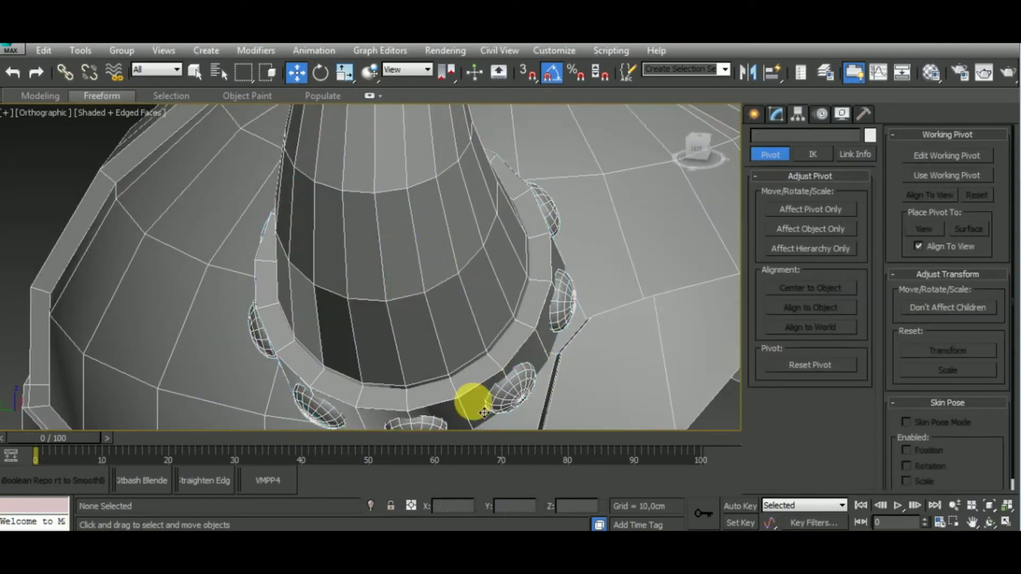
pyautogui.click(474, 345)
pyautogui.scroll(-4, 528, 311)
pyautogui.moveTo(528, 311)
pyautogui.keyDown('alt'); pyautogui.mouseDown(button='middle')
pyautogui.moveTo(559, 338)
pyautogui.moveTo(433, 319)
pyautogui.mouseUp(button='middle'); pyautogui.keyUp('alt')
pyautogui.scroll(6, 388, 299)
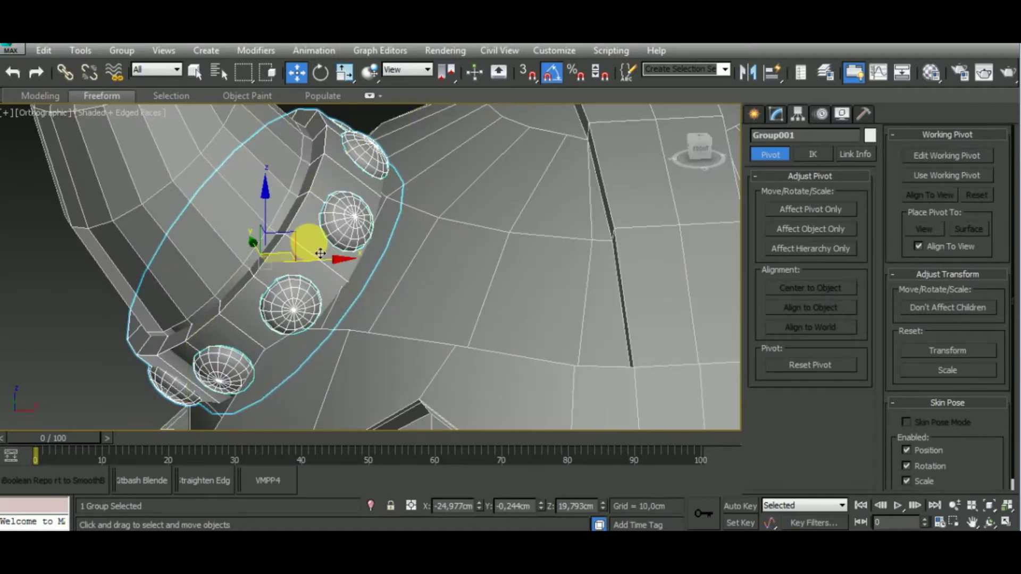
pyautogui.scroll(-5, 327, 255)
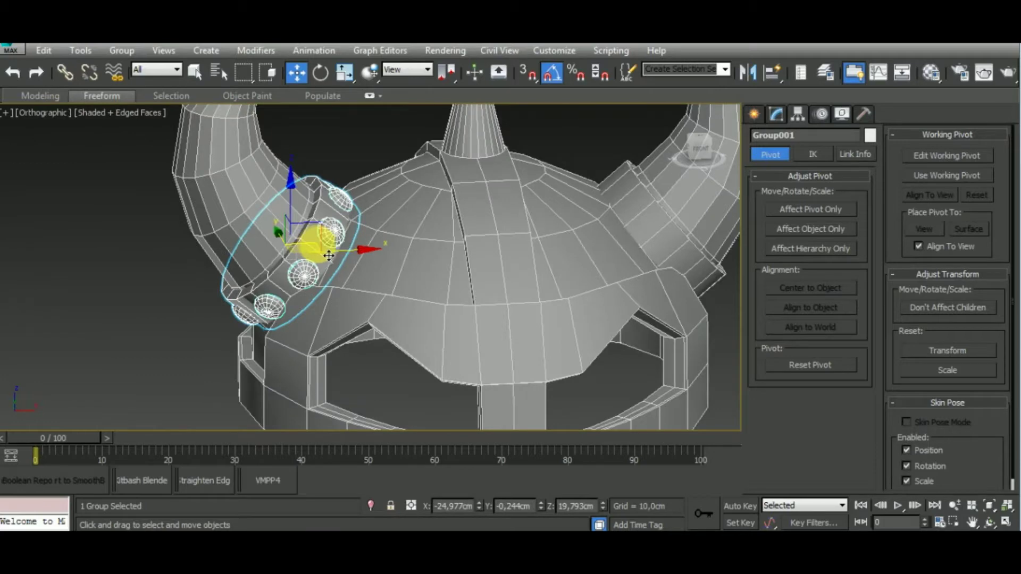
pyautogui.click(371, 507)
# - Ungroup the ring and rivets and start sub-object editing on the ring cylinder
pyautogui.click(129, 52)
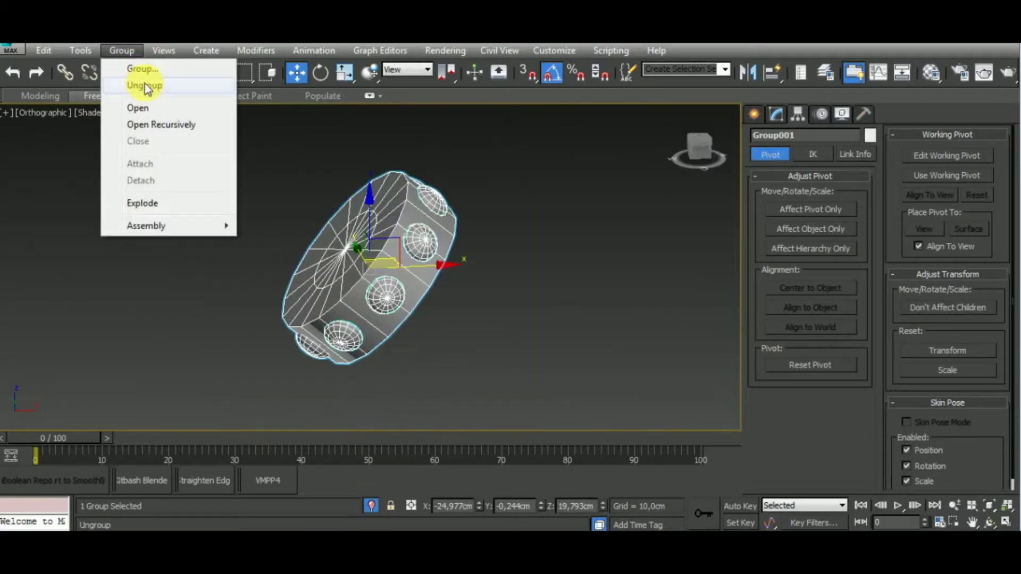
pyautogui.click(142, 84)
pyautogui.keyDown('alt'); pyautogui.moveTo(463, 333); pyautogui.dragTo(415, 307, button='middle'); pyautogui.keyUp('alt')
pyautogui.click(414, 307)
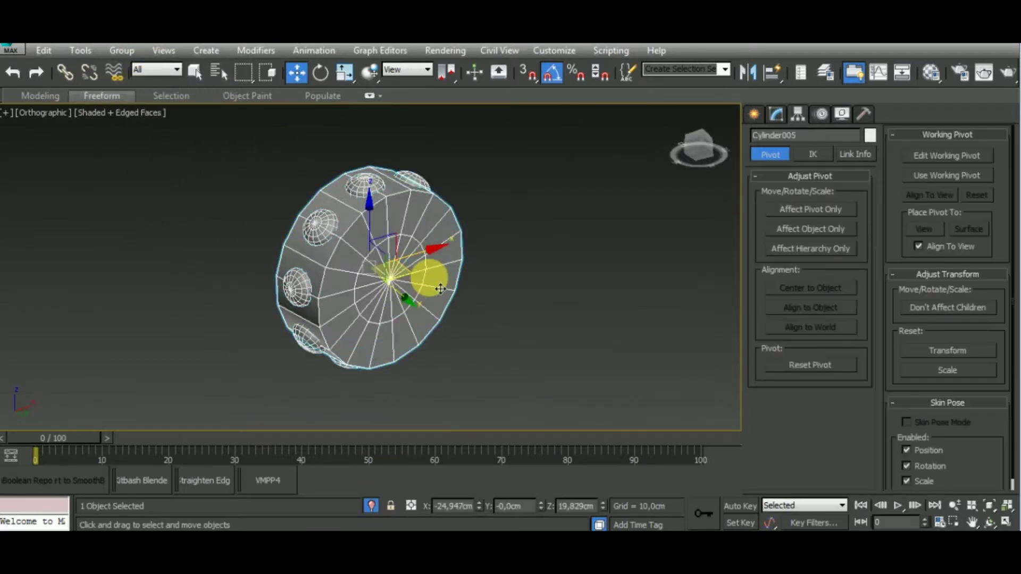
pyautogui.click(776, 116)
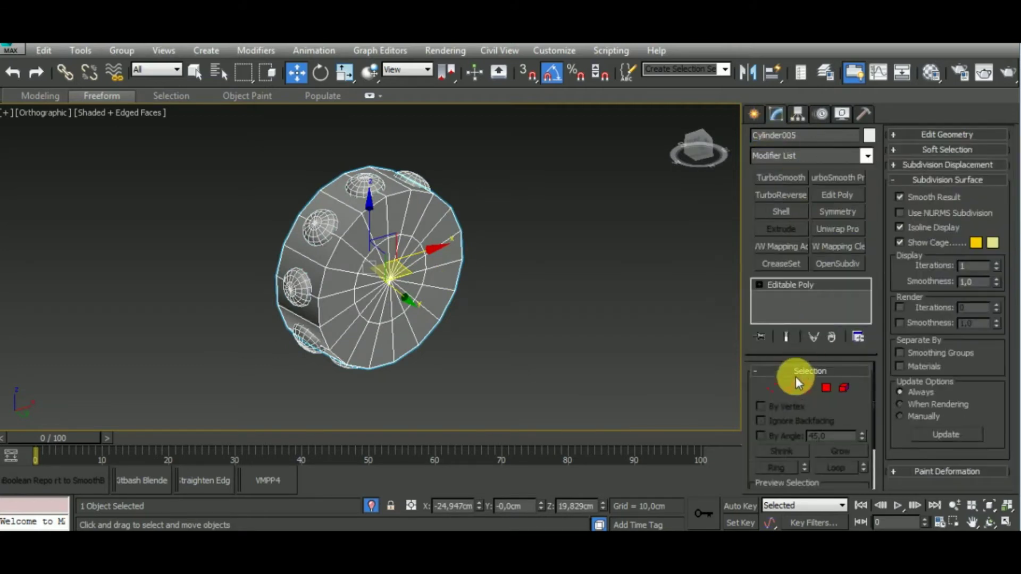
pyautogui.click(774, 388)
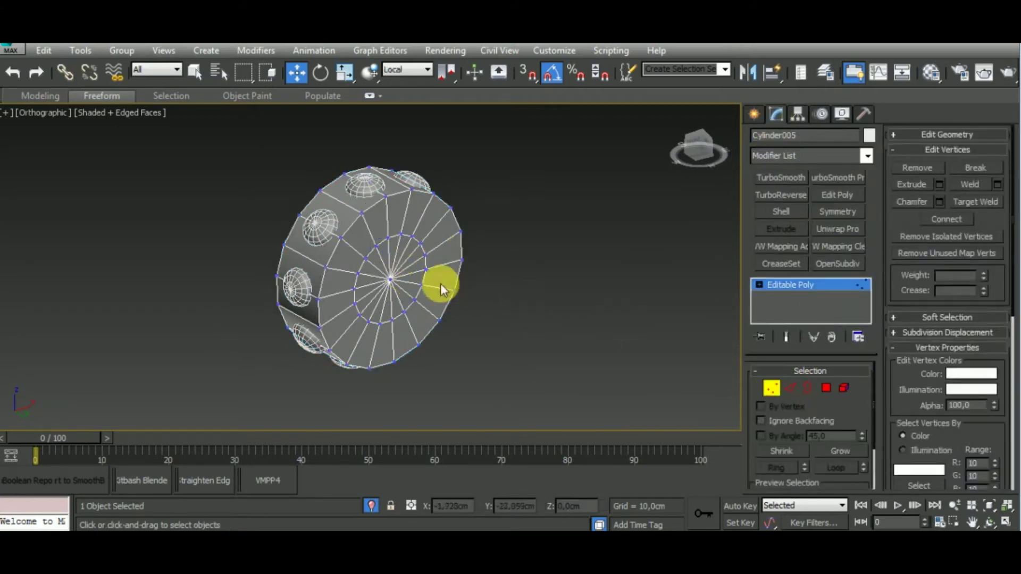
pyautogui.click(391, 280)
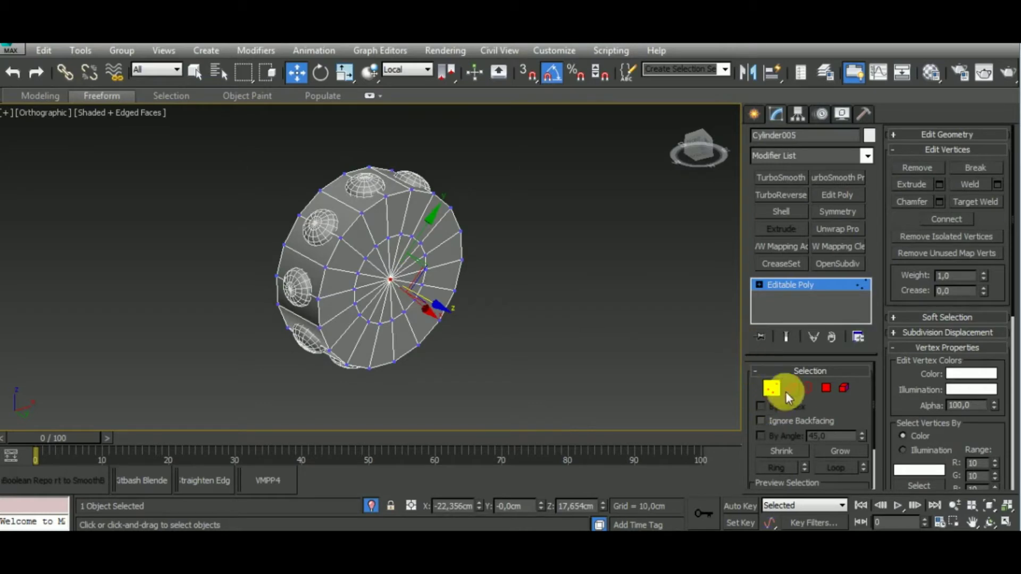
pyautogui.click(789, 388)
pyautogui.click(398, 252)
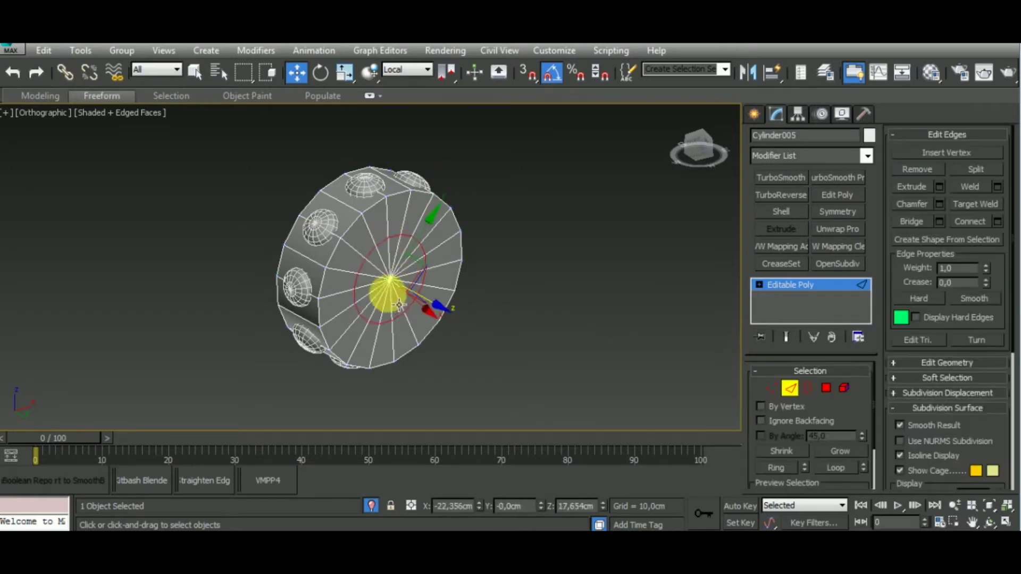
# - Select the cylinder's cap polygon and pull it outward to lengthen Cylinder005
pyautogui.keyDown('alt'); pyautogui.moveTo(398, 252); pyautogui.dragTo(399, 260, button='middle'); pyautogui.keyUp('alt')
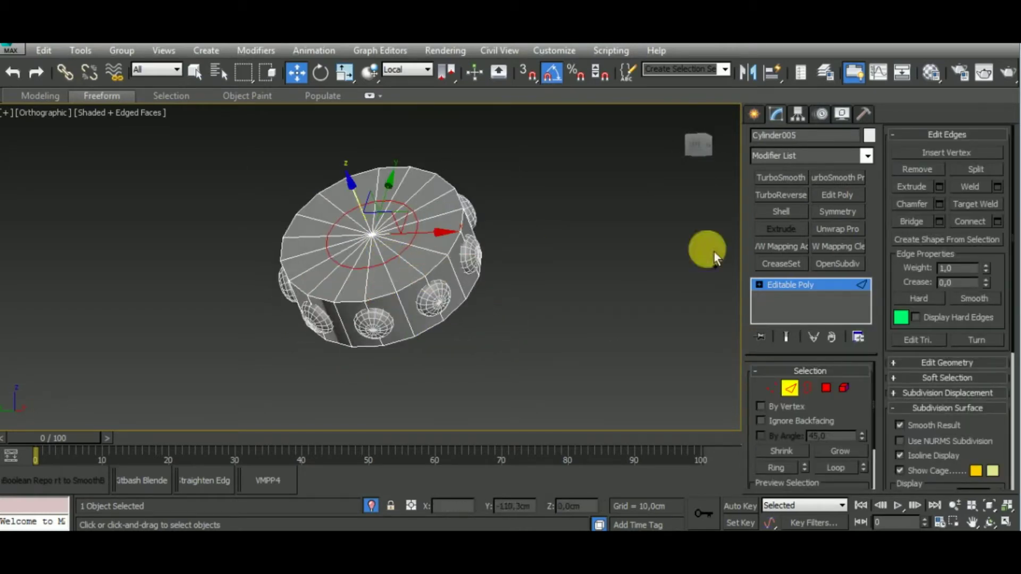
pyautogui.hotkey('ctrl', 'd')
pyautogui.keyDown('alt'); pyautogui.moveTo(545, 318); pyautogui.dragTo(407, 217, button='middle'); pyautogui.keyUp('alt')
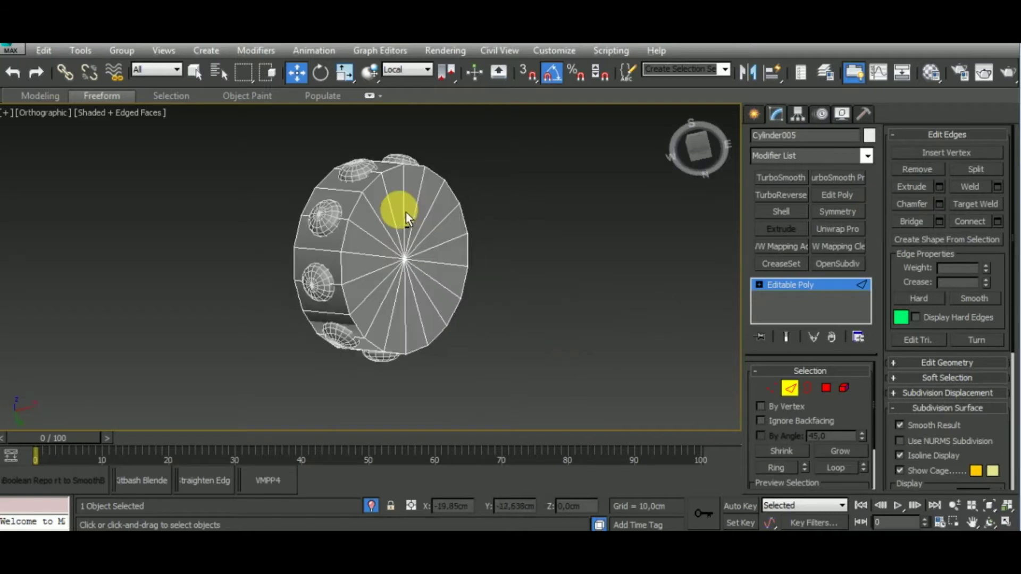
pyautogui.click(772, 387)
pyautogui.click(400, 284)
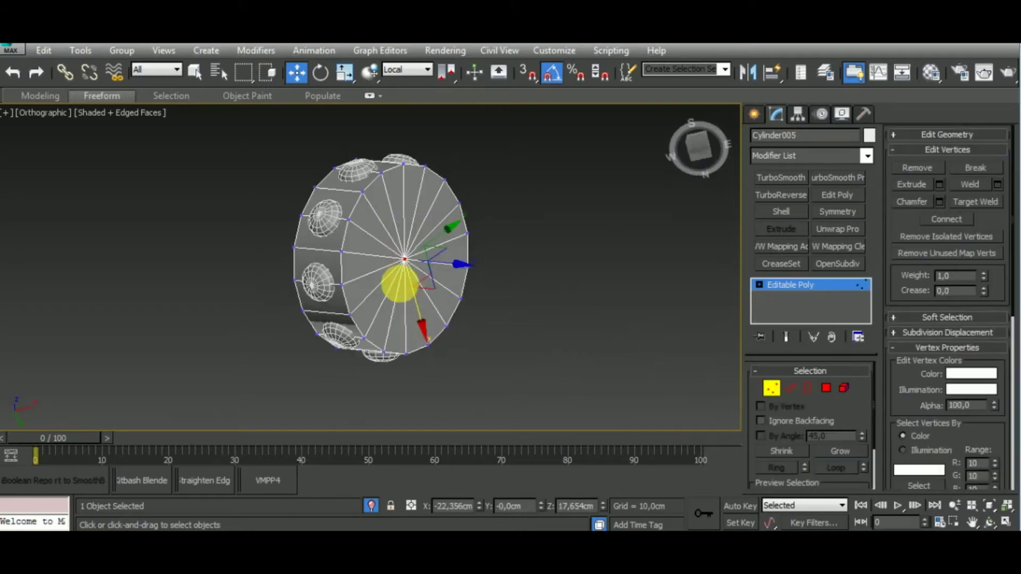
pyautogui.click(825, 388)
pyautogui.moveTo(406, 100)
pyautogui.keyDown('alt'); pyautogui.mouseDown(button='middle')
pyautogui.moveTo(548, 386)
pyautogui.moveTo(451, 307)
pyautogui.mouseUp(button='middle'); pyautogui.keyUp('alt')
pyautogui.moveTo(460, 303); pyautogui.dragTo(482, 324)
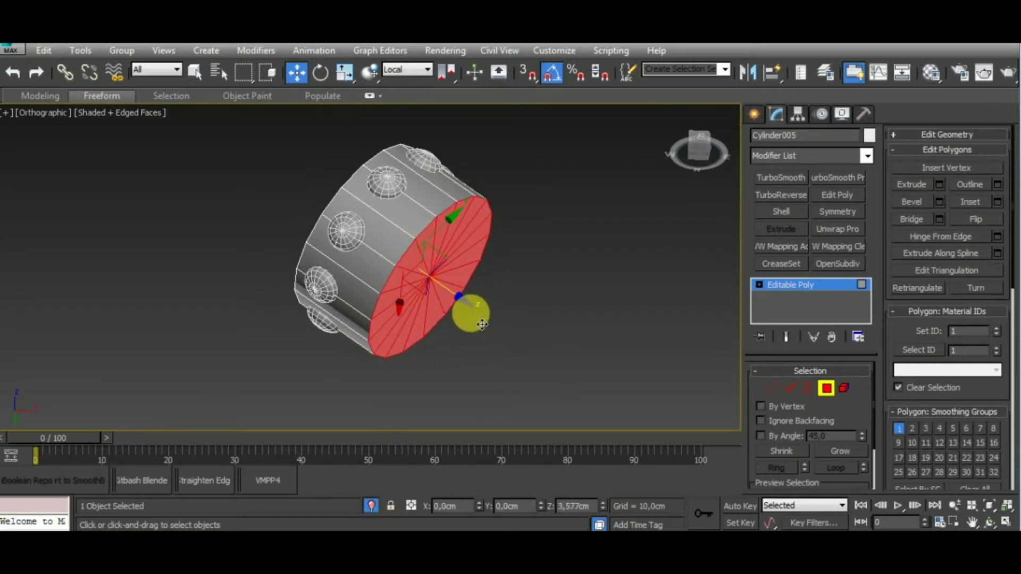
# - Exit isolation and sub-object editing, then nudge the plate slightly along its Local axis
pyautogui.click(372, 506)
pyautogui.click(827, 388)
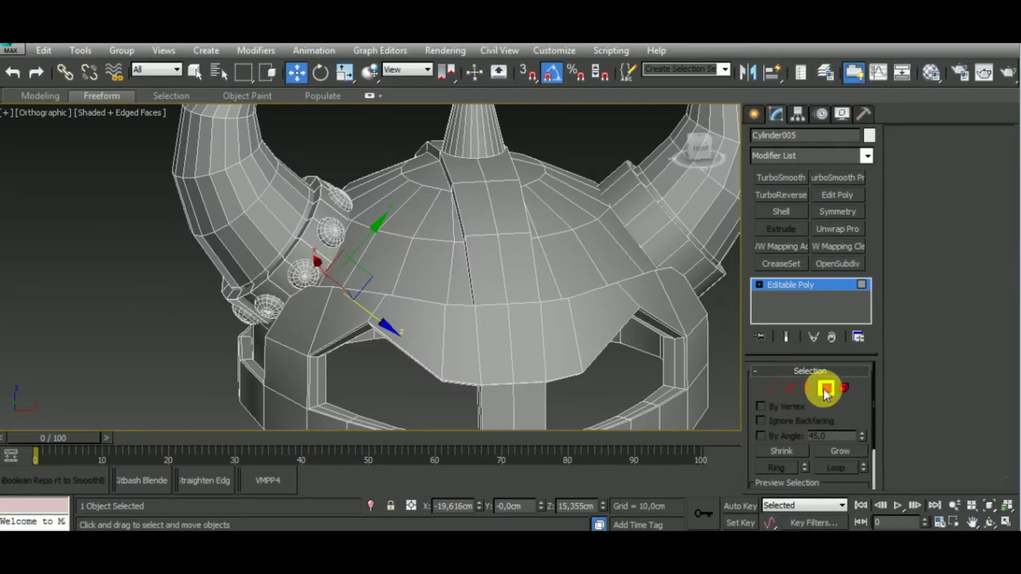
pyautogui.click(386, 276)
pyautogui.press('f')
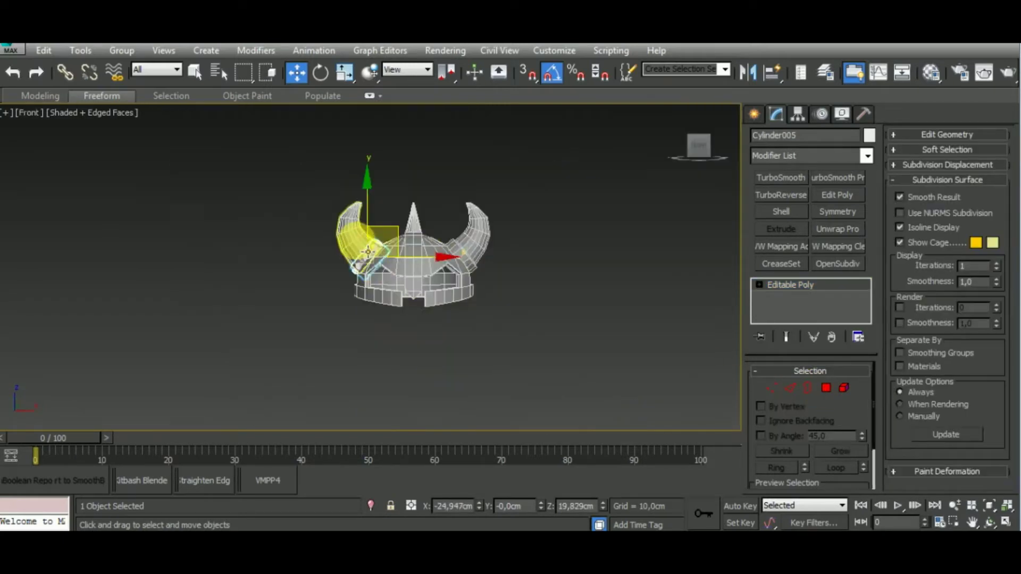
pyautogui.scroll(5, 394, 255)
pyautogui.scroll(3, 394, 253)
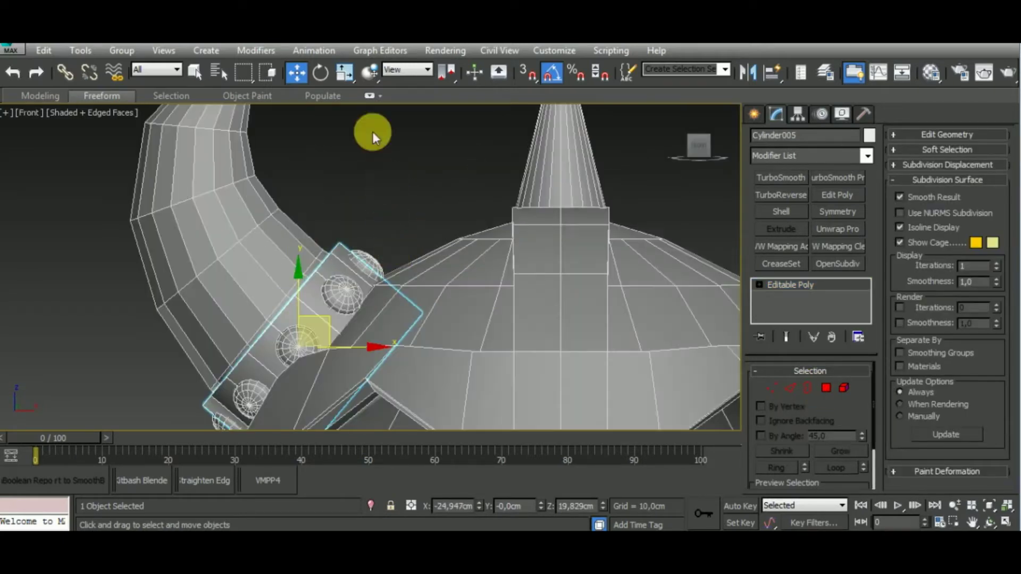
pyautogui.click(407, 71)
pyautogui.click(413, 121)
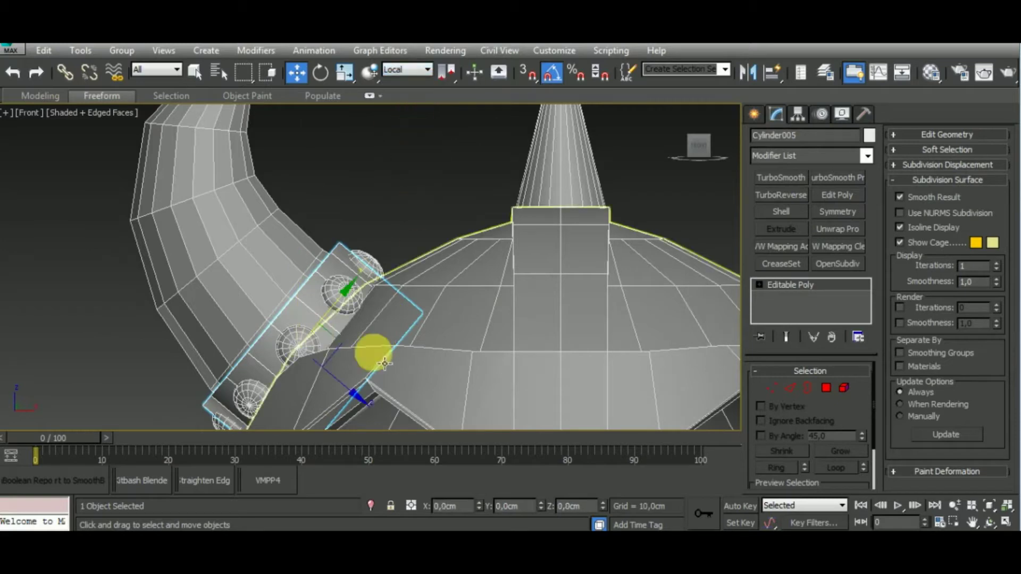
pyautogui.moveTo(353, 392); pyautogui.dragTo(353, 398)
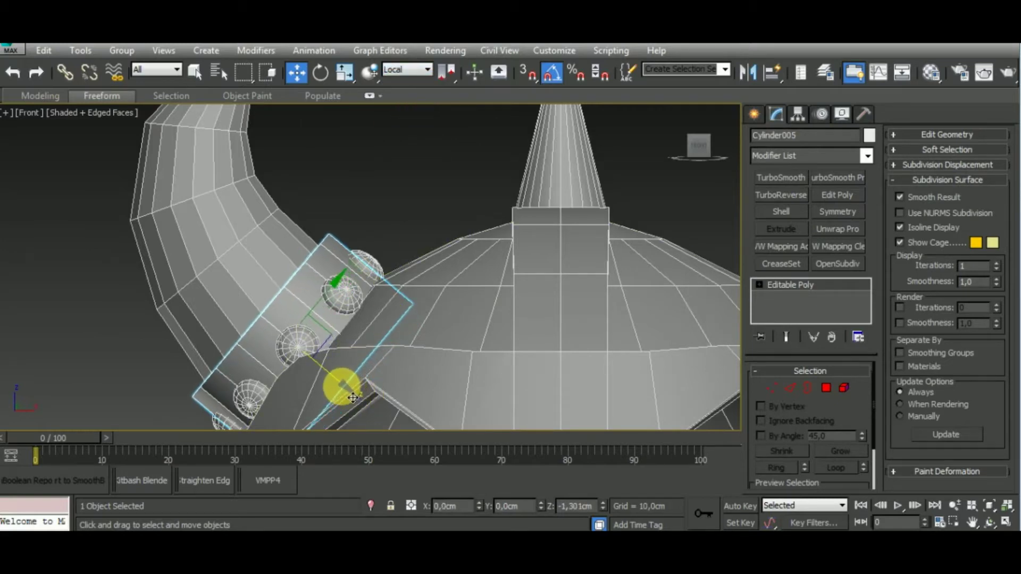
# - Select all nine rivet spheres around the left horn ring
pyautogui.click(360, 302)
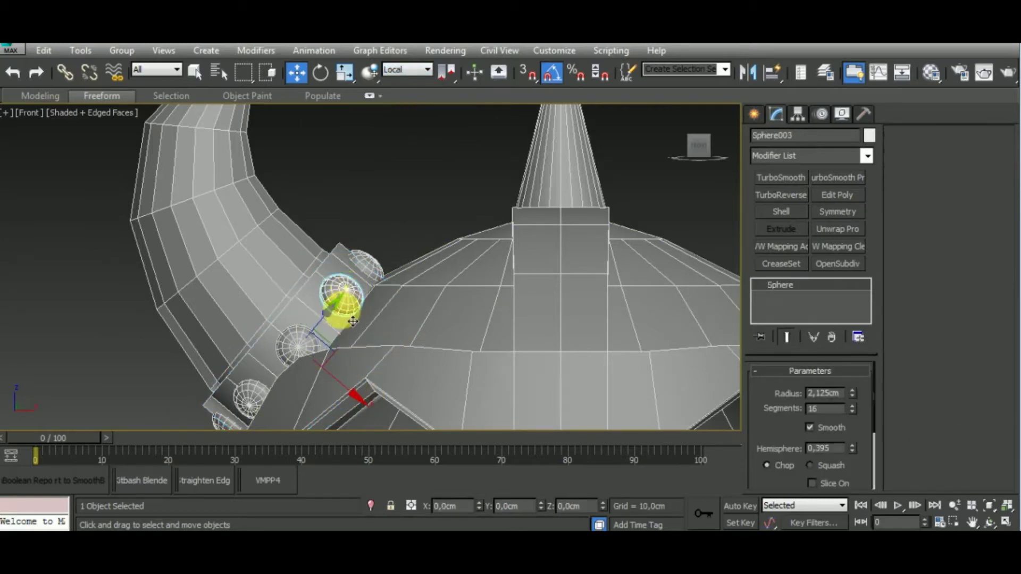
pyautogui.keyDown('ctrl'); pyautogui.click(297, 344); pyautogui.keyUp('ctrl')
pyautogui.keyDown('ctrl'); pyautogui.click(364, 263); pyautogui.keyUp('ctrl')
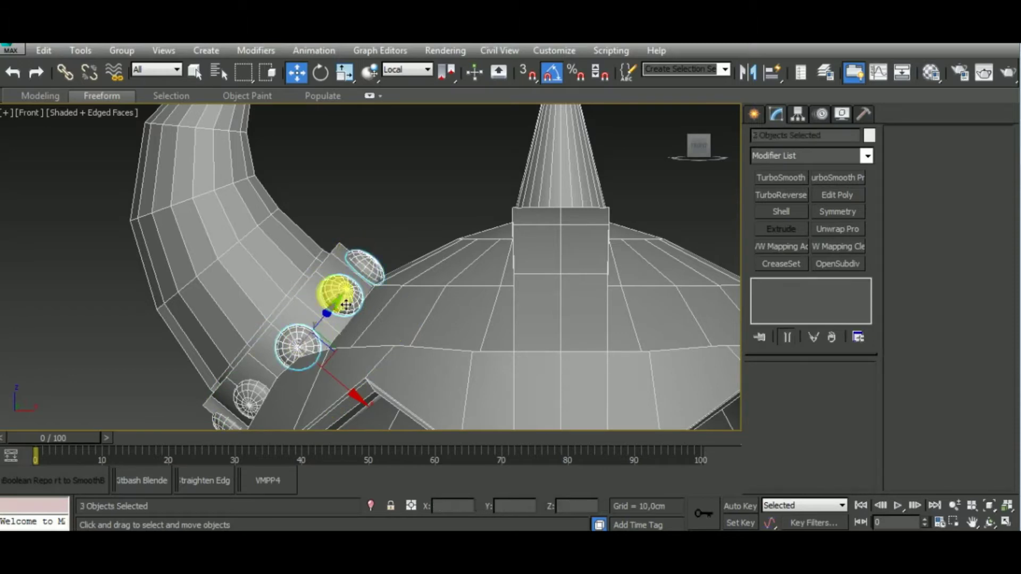
pyautogui.keyDown('ctrl'); pyautogui.click(266, 410); pyautogui.keyUp('ctrl')
pyautogui.keyDown('alt'); pyautogui.moveTo(241, 431); pyautogui.dragTo(450, 335, button='middle'); pyautogui.keyUp('alt')
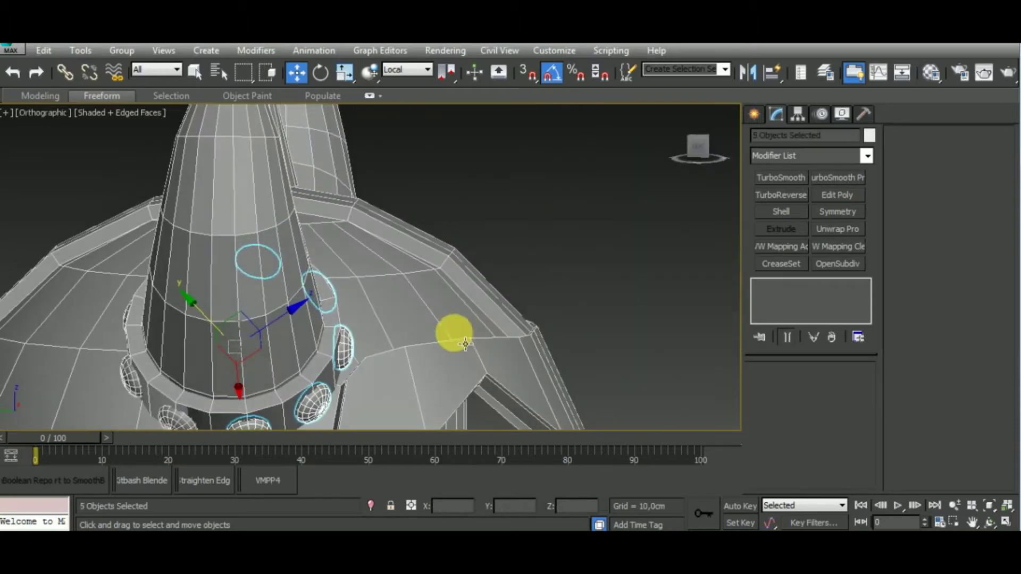
pyautogui.keyDown('ctrl'); pyautogui.click(188, 429); pyautogui.keyUp('ctrl')
pyautogui.keyDown('ctrl'); pyautogui.click(129, 369); pyautogui.keyUp('ctrl')
pyautogui.moveTo(129, 369)
pyautogui.keyDown('alt'); pyautogui.mouseDown(button='middle')
pyautogui.moveTo(234, 358)
pyautogui.moveTo(206, 369)
pyautogui.mouseUp(button='middle'); pyautogui.keyUp('alt')
pyautogui.keyDown('ctrl'); pyautogui.click(188, 362); pyautogui.keyUp('ctrl')
pyautogui.keyDown('ctrl'); pyautogui.click(164, 308); pyautogui.keyUp('ctrl')
pyautogui.moveTo(164, 307)
pyautogui.keyDown('alt'); pyautogui.mouseDown(button='middle')
pyautogui.moveTo(346, 337)
pyautogui.moveTo(154, 338)
pyautogui.mouseUp(button='middle'); pyautogui.keyUp('alt')
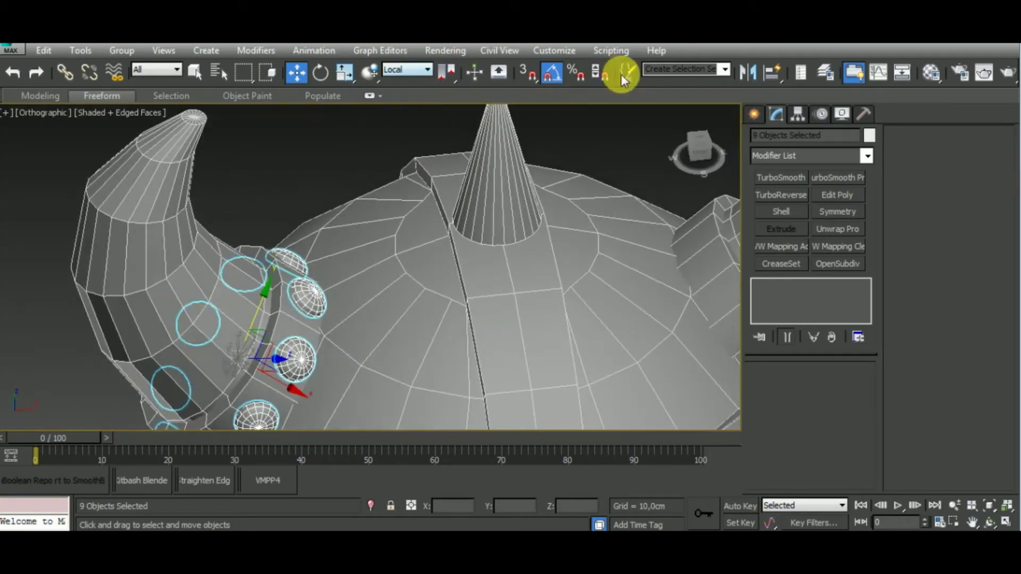
# - Centre each rivet's pivot on itself with Affect Pivot Only and Center to Object
pyautogui.click(797, 114)
pyautogui.click(810, 210)
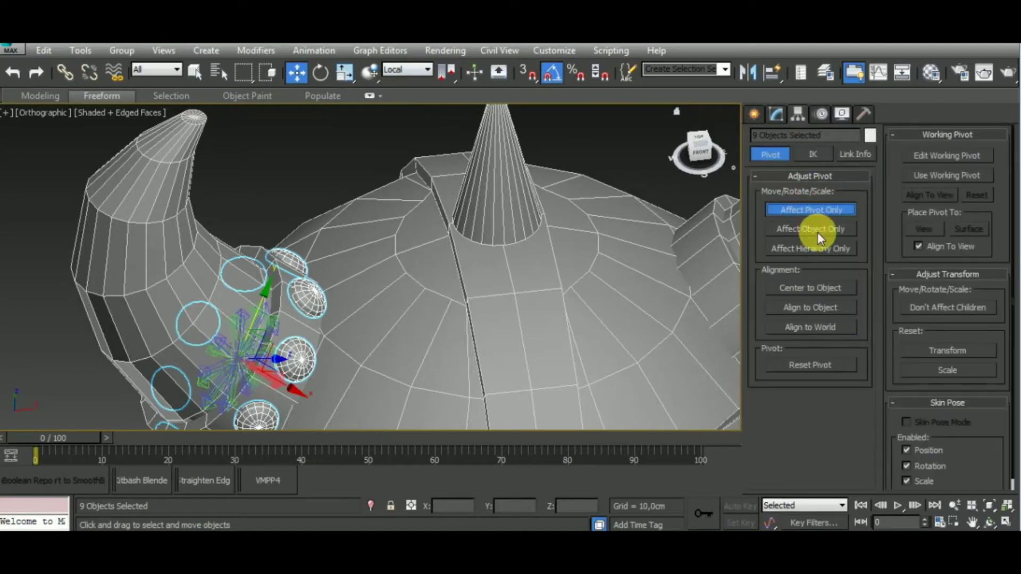
pyautogui.click(824, 288)
pyautogui.click(825, 213)
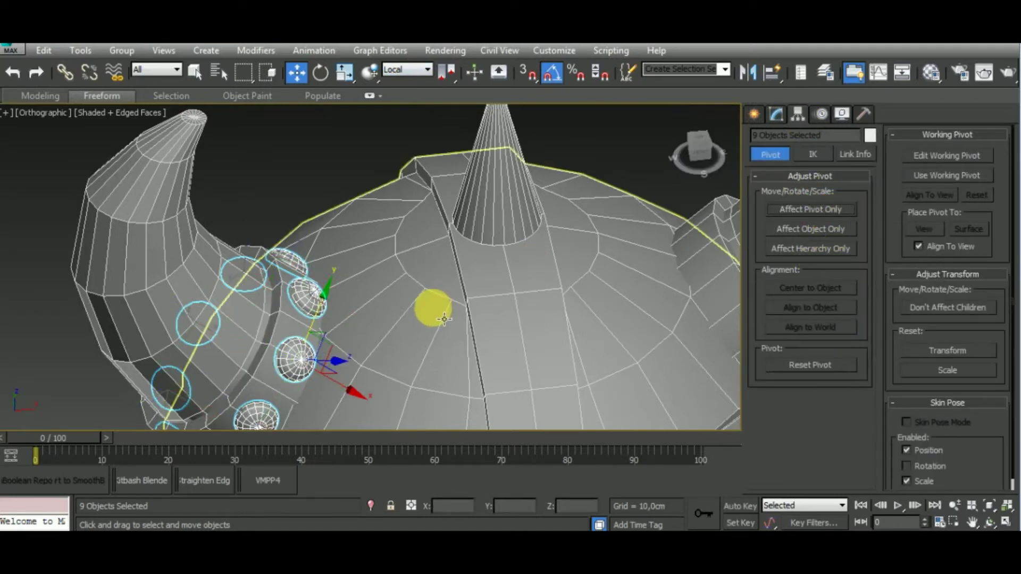
# - Shift the plate and rivets up along the horn's local X axis
pyautogui.scroll(-5, 392, 278)
pyautogui.press('f')
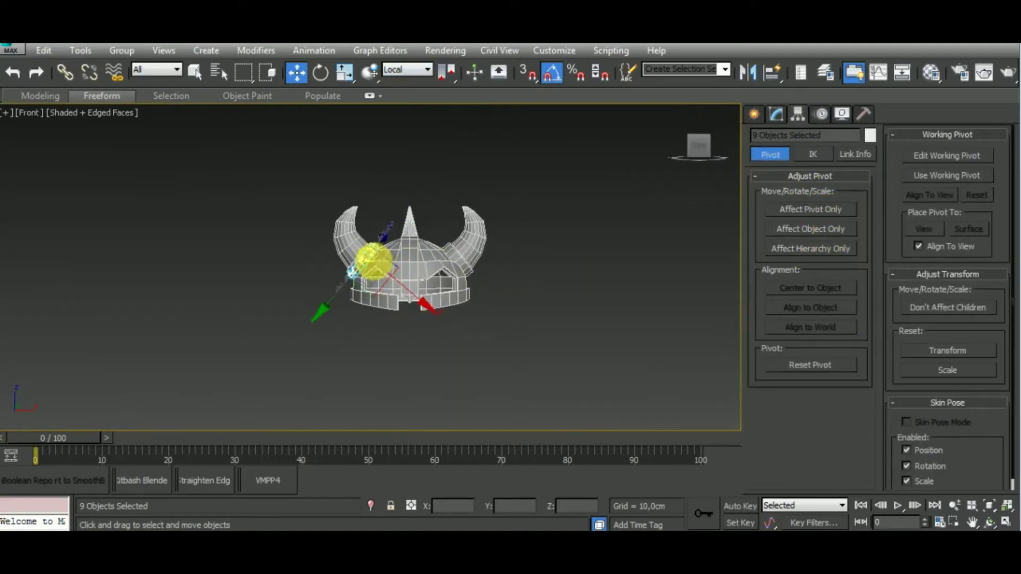
pyautogui.scroll(5, 386, 273)
pyautogui.scroll(3, 386, 272)
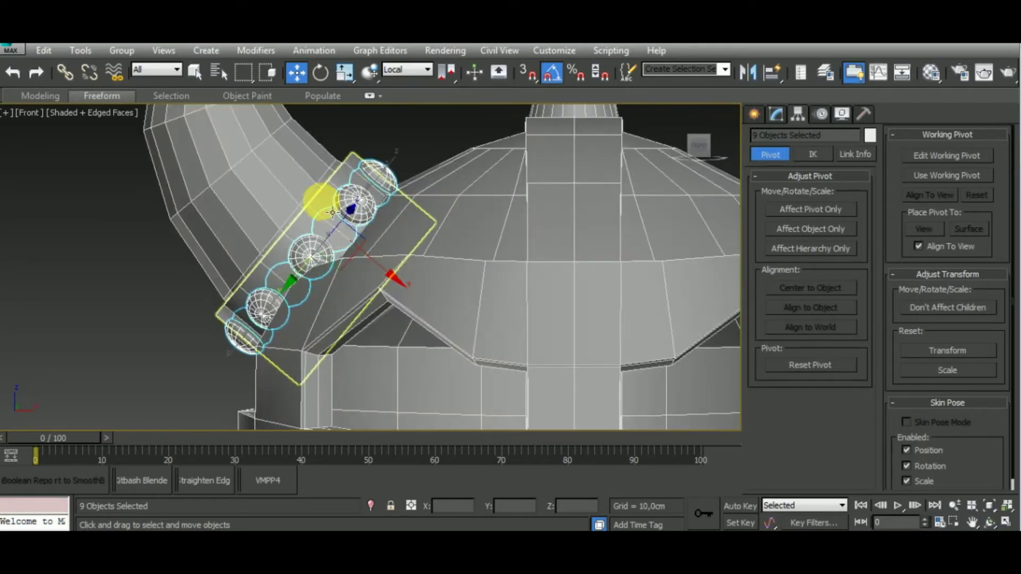
pyautogui.keyDown('ctrl'); pyautogui.click(368, 241); pyautogui.keyUp('ctrl')
pyautogui.moveTo(392, 279); pyautogui.dragTo(399, 288)
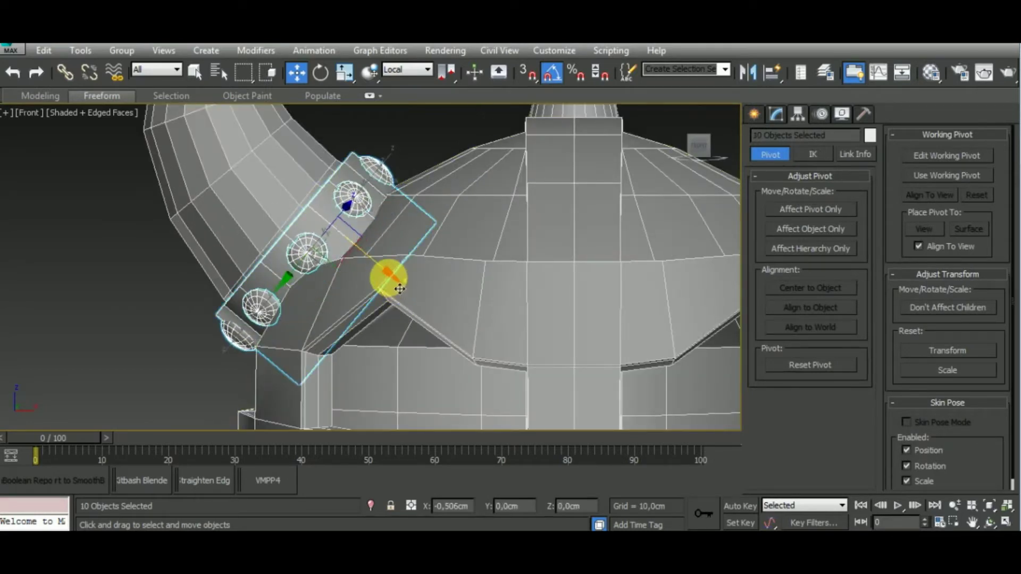
pyautogui.keyDown('alt'); pyautogui.click(327, 212); pyautogui.keyUp('alt')
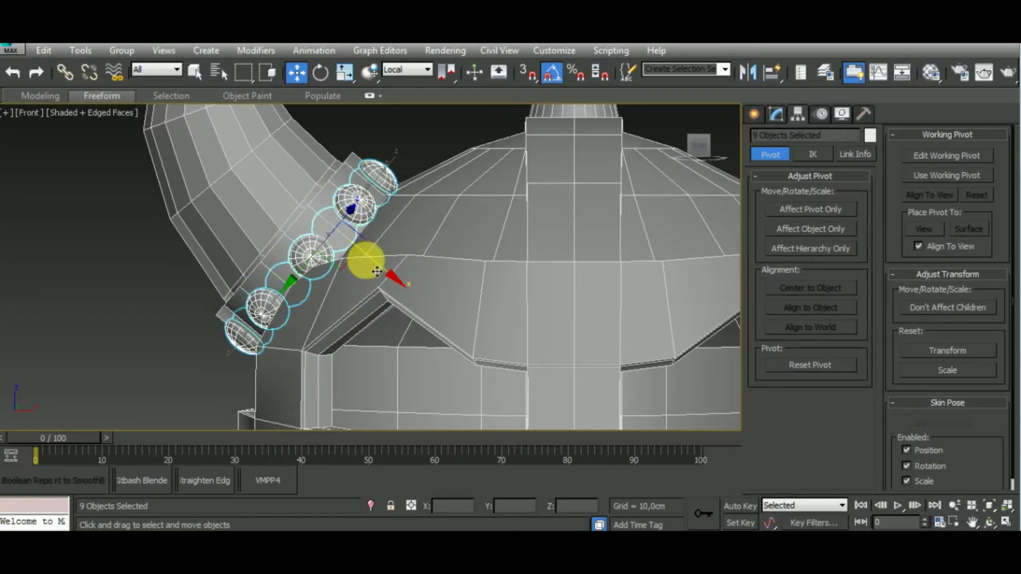
pyautogui.moveTo(389, 278); pyautogui.dragTo(381, 273)
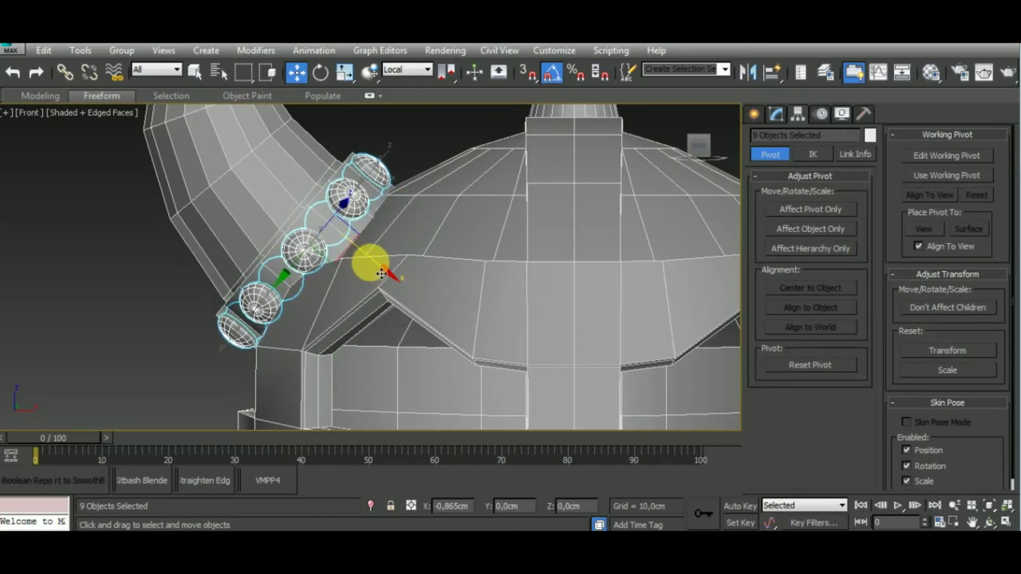
pyautogui.click(298, 205)
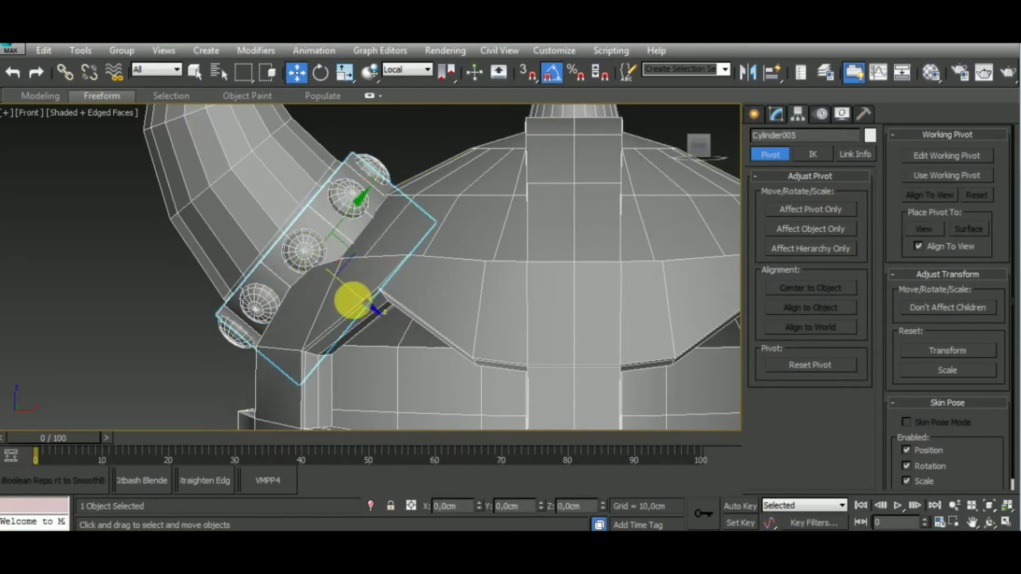
pyautogui.moveTo(371, 308); pyautogui.dragTo(364, 303)
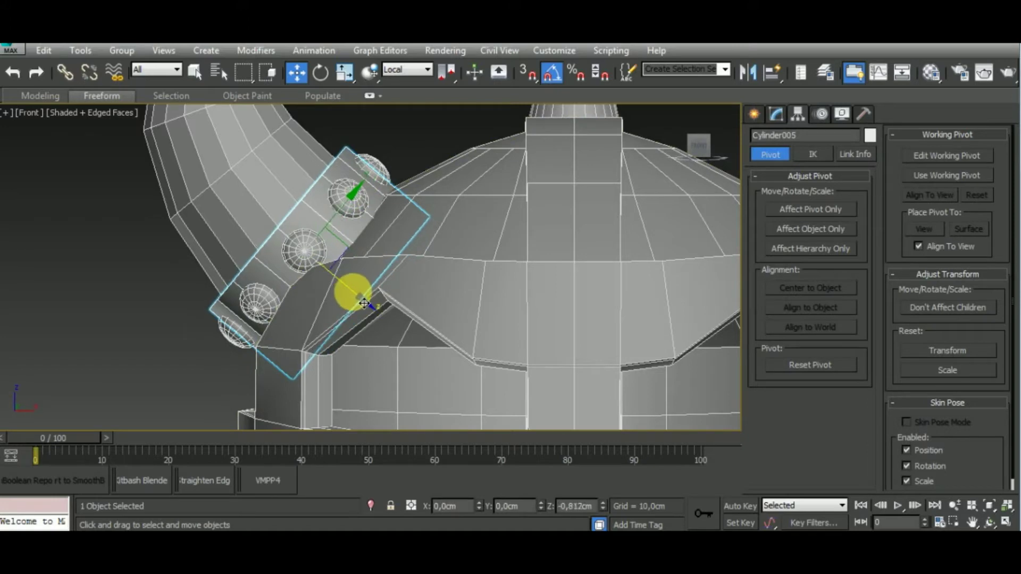
# - Select rivet Sphere002 and show its parameters in the Modify panel
pyautogui.moveTo(363, 303)
pyautogui.keyDown('alt'); pyautogui.mouseDown(button='middle')
pyautogui.moveTo(431, 314)
pyautogui.moveTo(392, 317)
pyautogui.moveTo(428, 311)
pyautogui.mouseUp(button='middle'); pyautogui.keyUp('alt')
pyautogui.scroll(-3, 615, 303)
pyautogui.moveTo(615, 303)
pyautogui.keyDown('alt'); pyautogui.mouseDown(button='middle')
pyautogui.moveTo(611, 337)
pyautogui.moveTo(360, 296)
pyautogui.mouseUp(button='middle'); pyautogui.keyUp('alt')
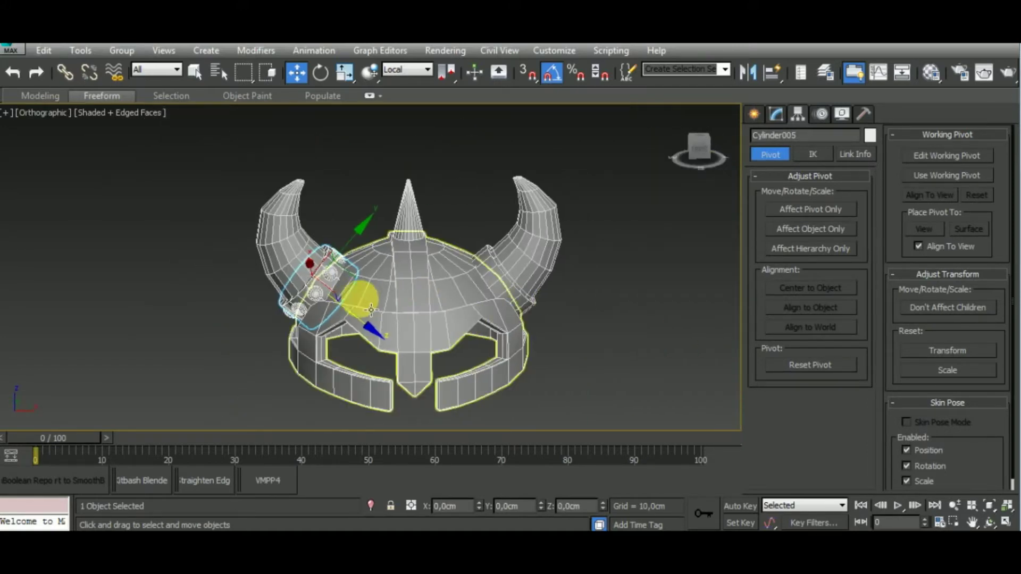
pyautogui.scroll(4, 360, 296)
pyautogui.click(239, 297)
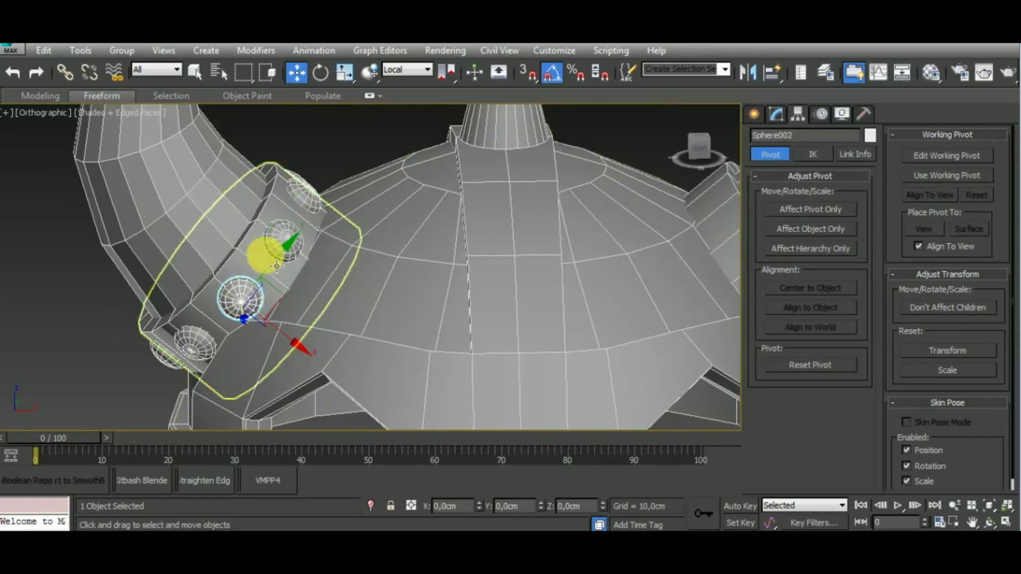
pyautogui.click(772, 115)
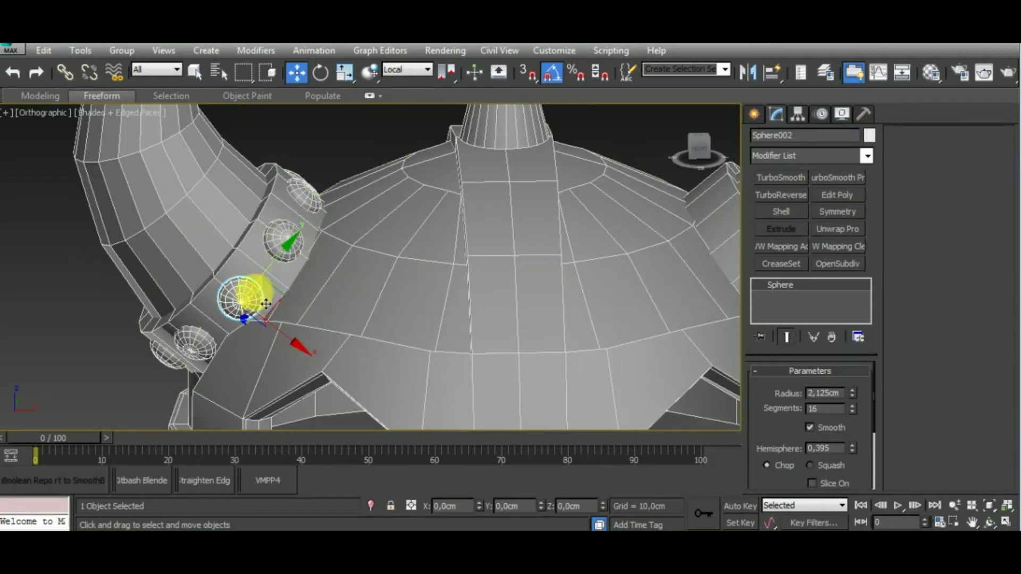
# - Convert Sphere002 to an Editable Poly and activate Attach
pyautogui.rightClick(244, 290)
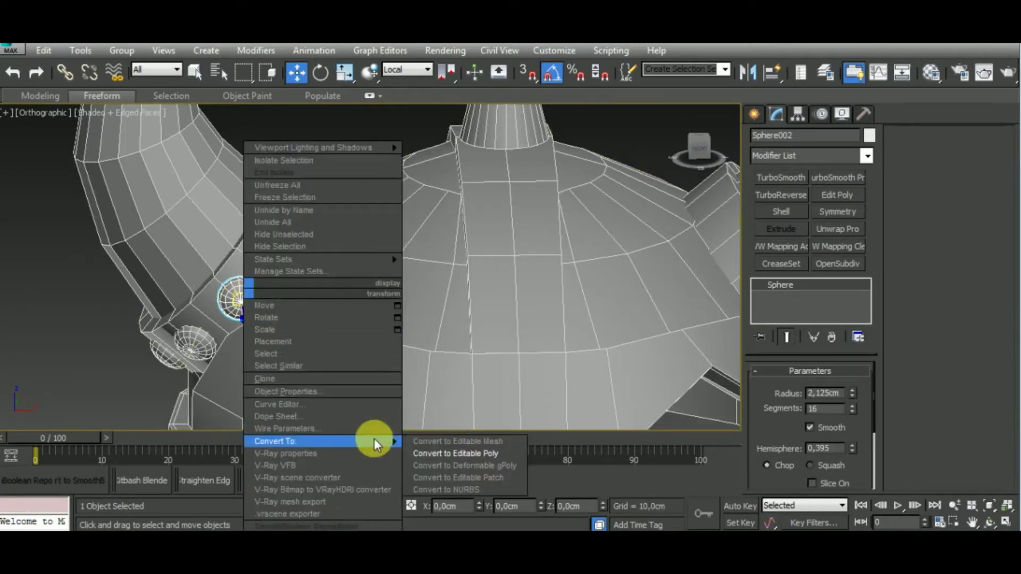
pyautogui.click(425, 453)
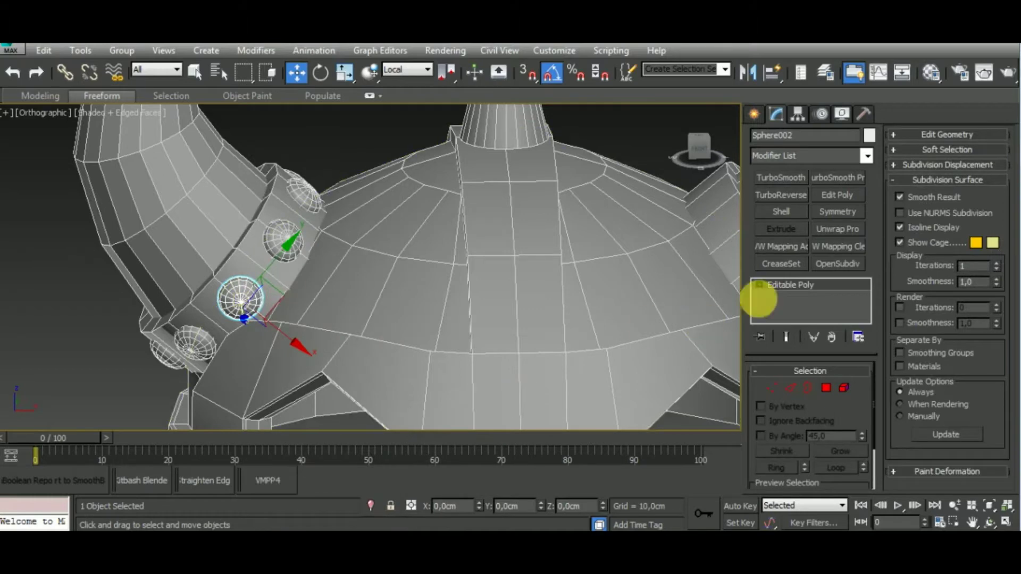
pyautogui.click(949, 133)
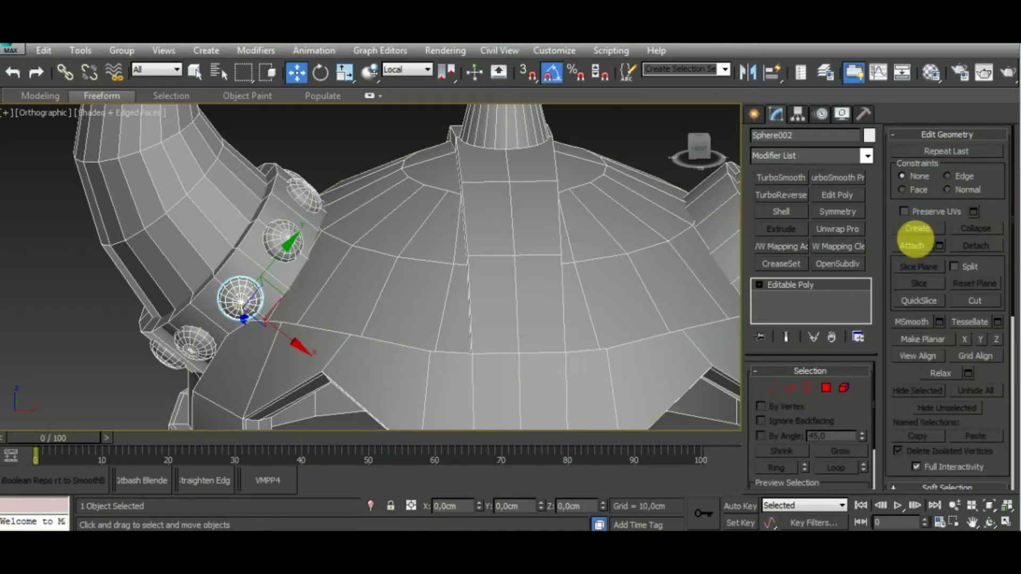
pyautogui.click(912, 245)
# - Attach each remaining rivet sphere on the band to Sphere002
pyautogui.click(287, 234)
pyautogui.click(300, 194)
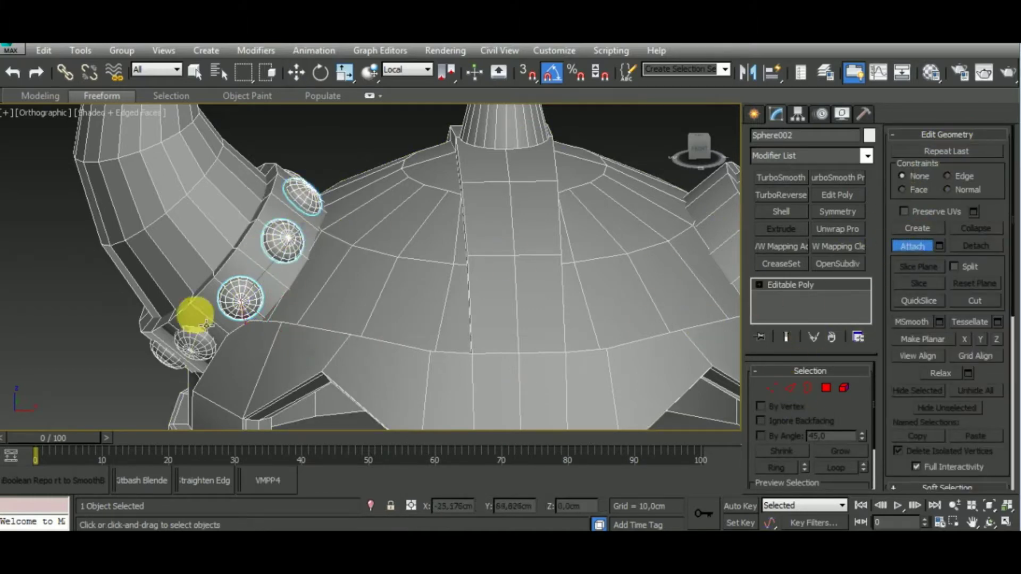
pyautogui.click(200, 354)
pyautogui.keyDown('alt'); pyautogui.moveTo(206, 346); pyautogui.dragTo(388, 292, button='middle'); pyautogui.keyUp('alt')
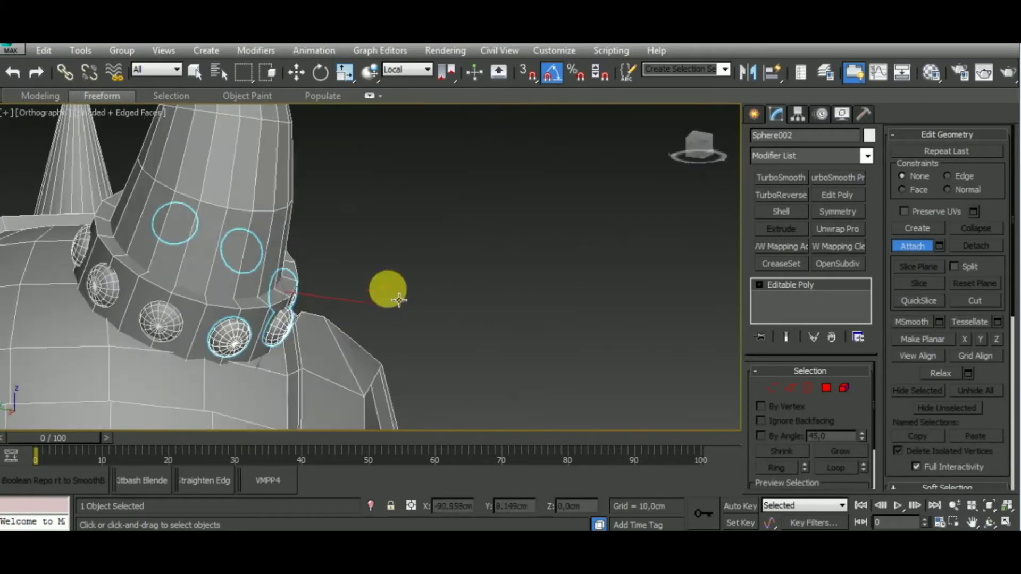
pyautogui.keyDown('alt'); pyautogui.moveTo(178, 263); pyautogui.dragTo(235, 342, button='middle'); pyautogui.keyUp('alt')
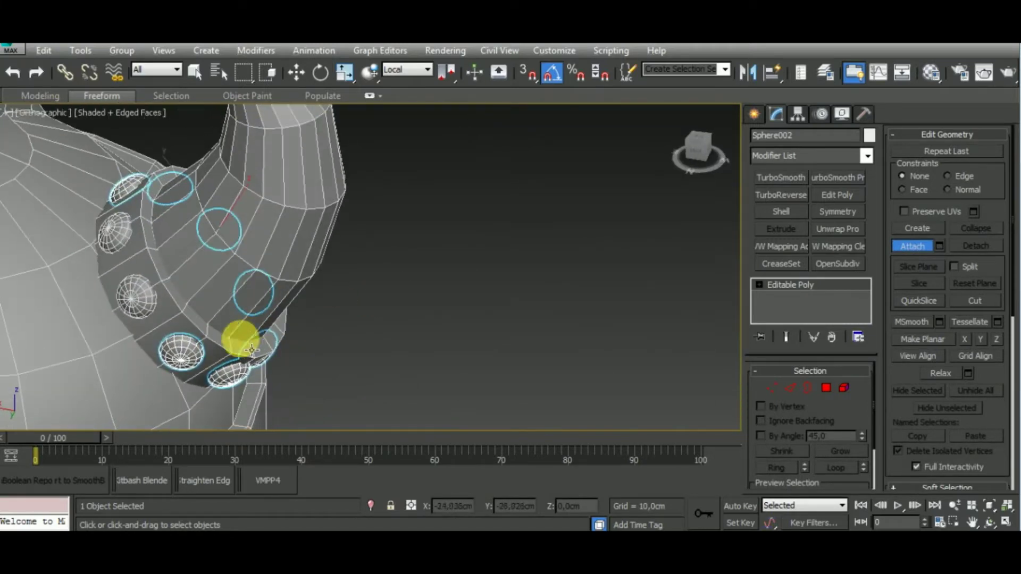
pyautogui.click(133, 298)
pyautogui.keyDown('alt'); pyautogui.moveTo(481, 308); pyautogui.dragTo(228, 324, button='middle'); pyautogui.keyUp('alt')
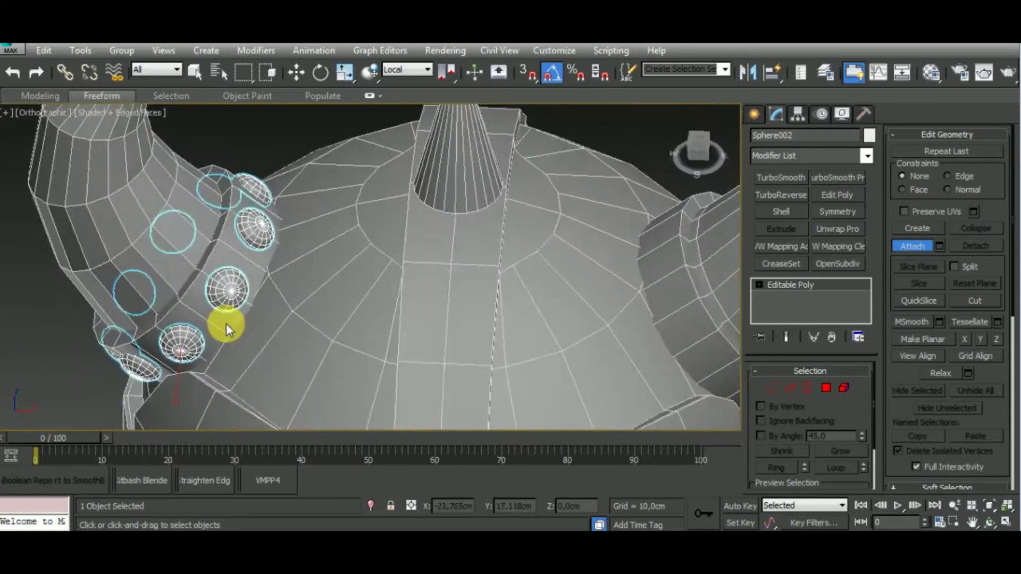
pyautogui.press('w')
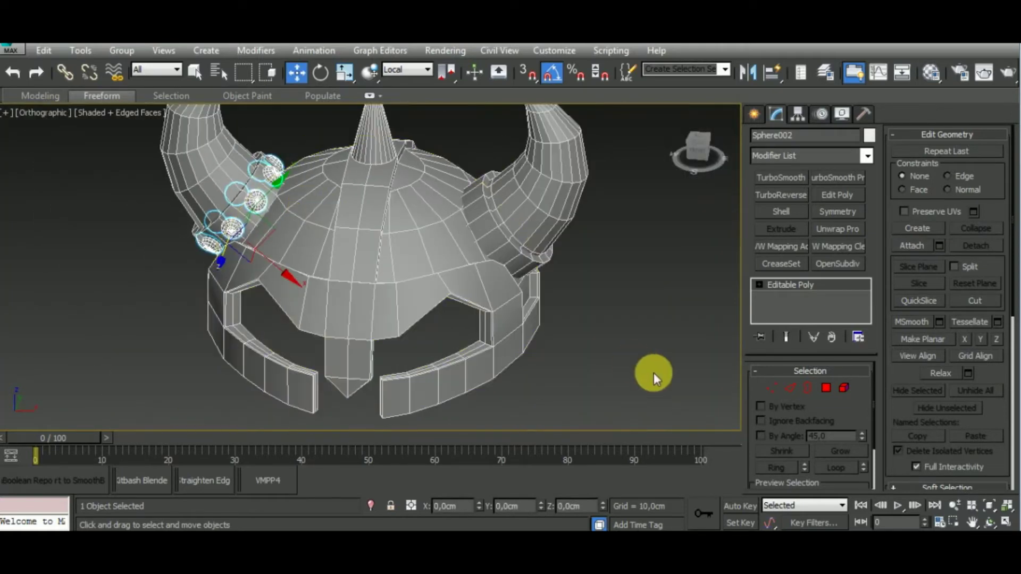
# - Select the merged Sphere002 together with the ring band
pyautogui.click(650, 371)
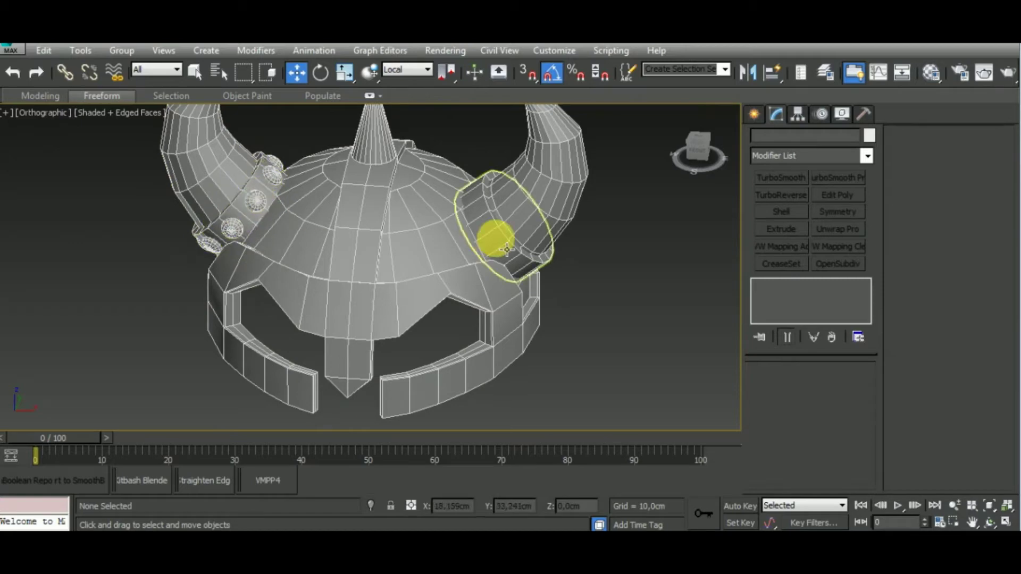
pyautogui.click(259, 213)
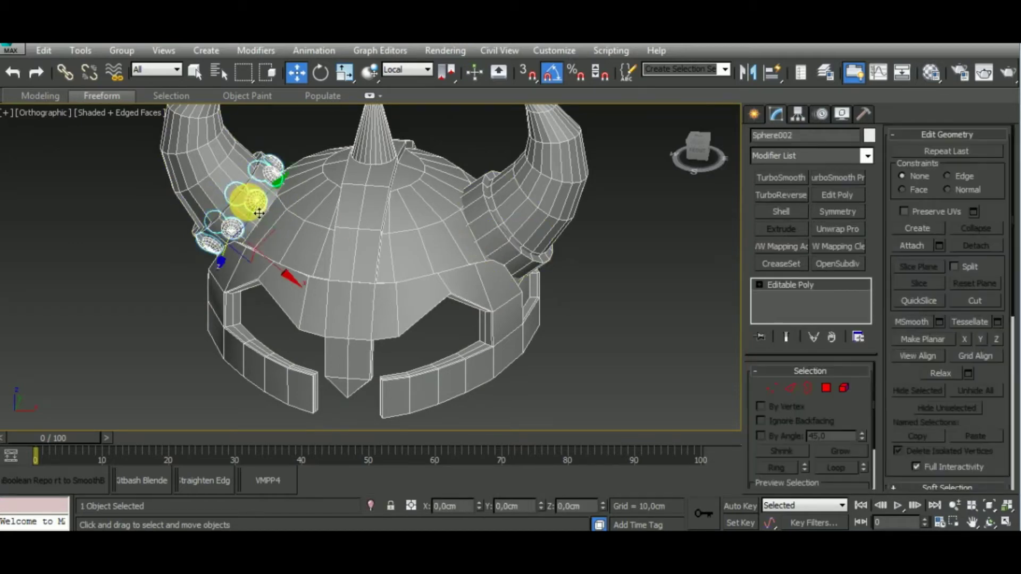
pyautogui.keyDown('ctrl'); pyautogui.click(250, 214); pyautogui.keyUp('ctrl')
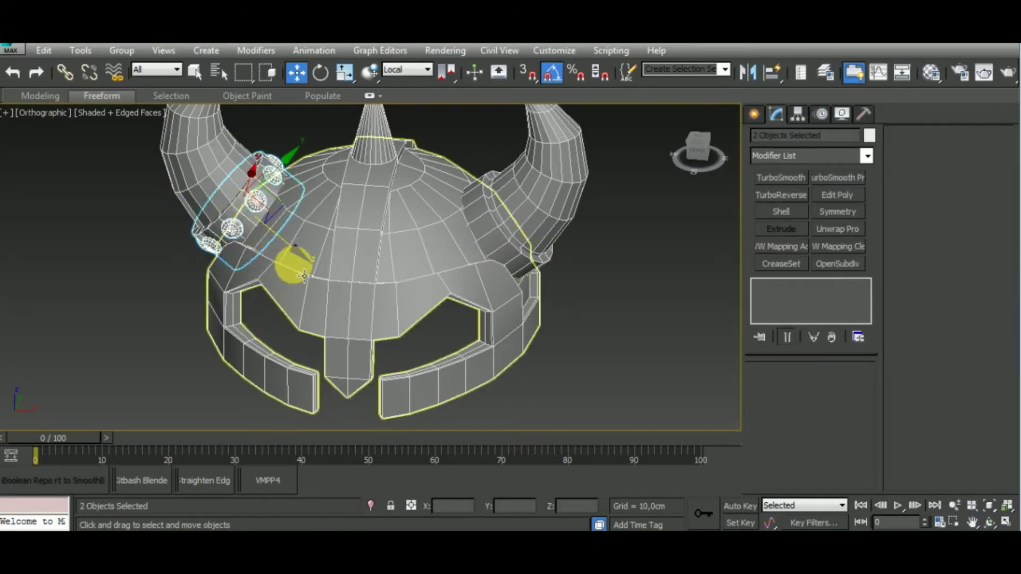
# - Shift-drag a Copy of the ring and Sphere002 toward the right horn
pyautogui.press('f')
pyautogui.click(415, 70)
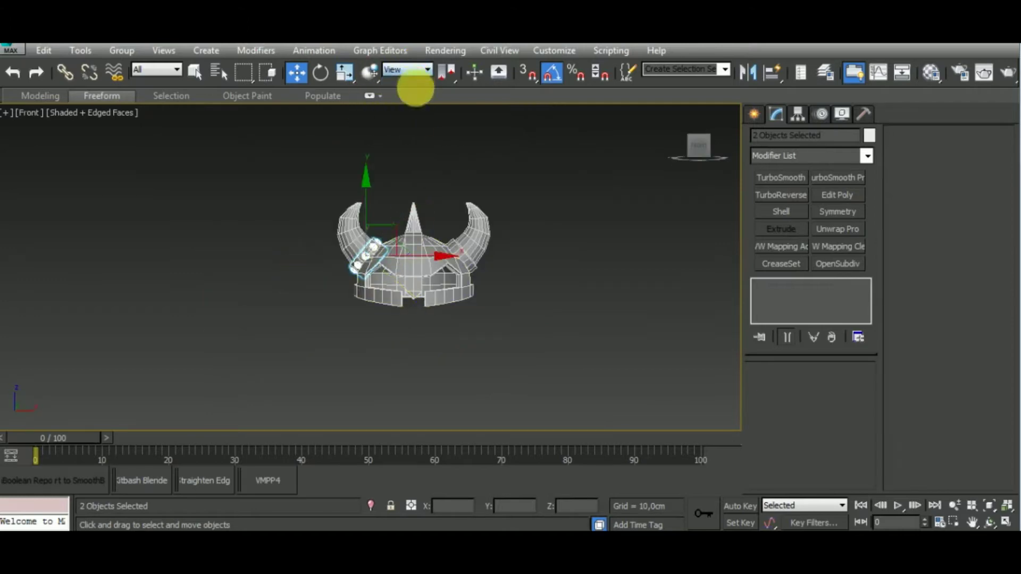
pyautogui.moveTo(410, 255); pyautogui.dragTo(547, 274)
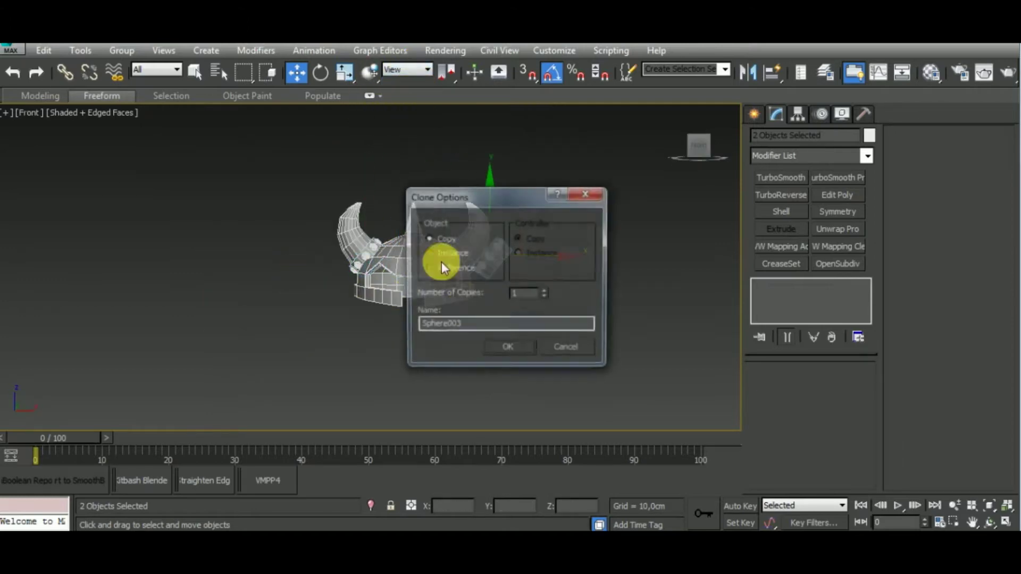
pyautogui.press('Return')
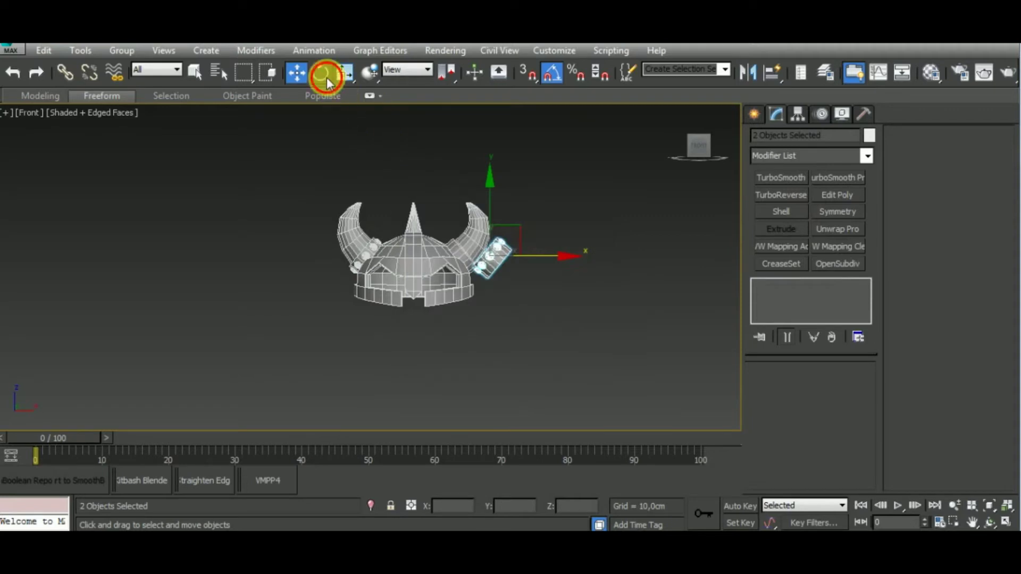
# - Rotate the copy about -135° and move it onto the right horn's base
pyautogui.click(320, 72)
pyautogui.moveTo(566, 268); pyautogui.dragTo(464, 274)
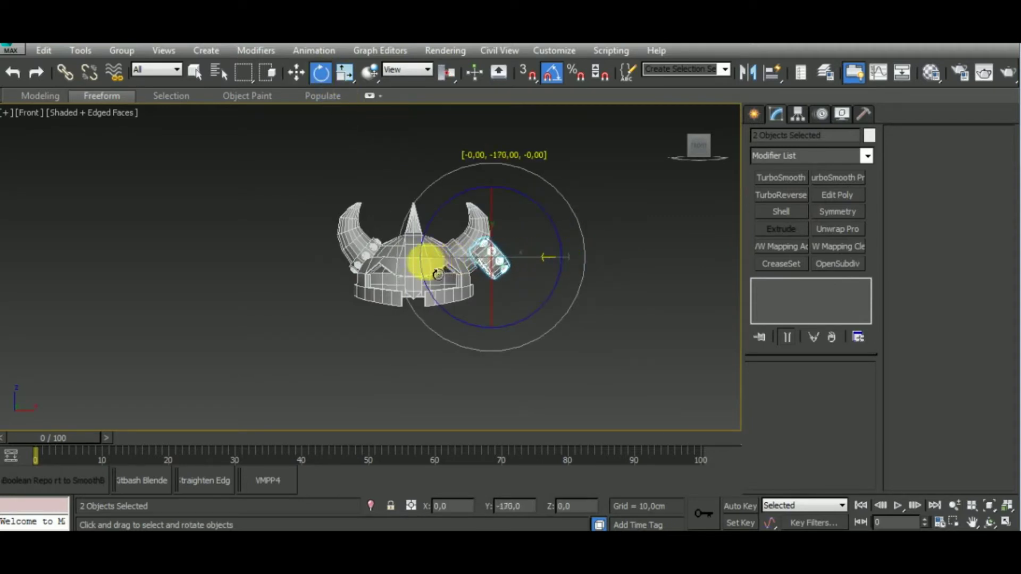
pyautogui.scroll(5, 531, 269)
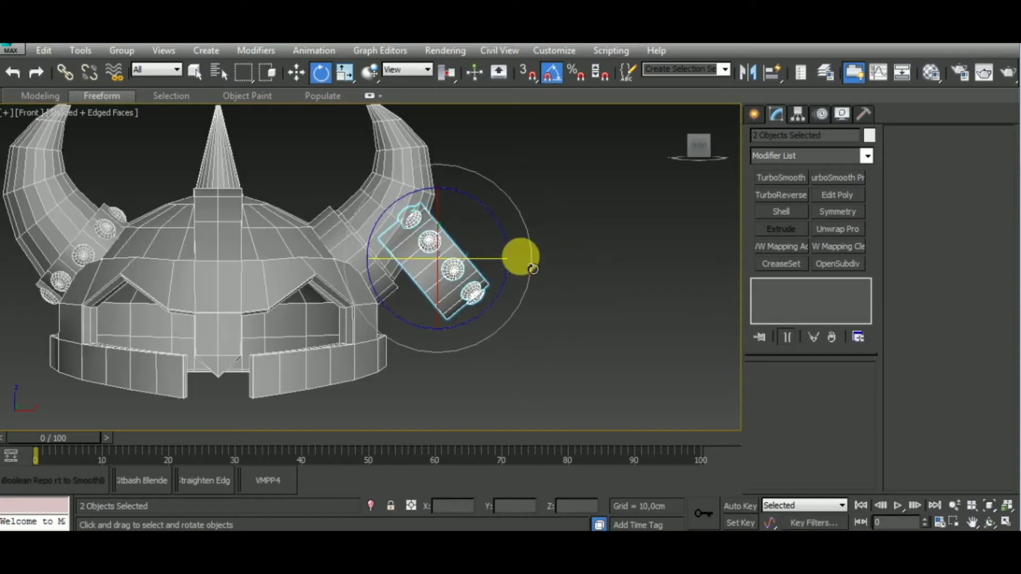
pyautogui.click(297, 72)
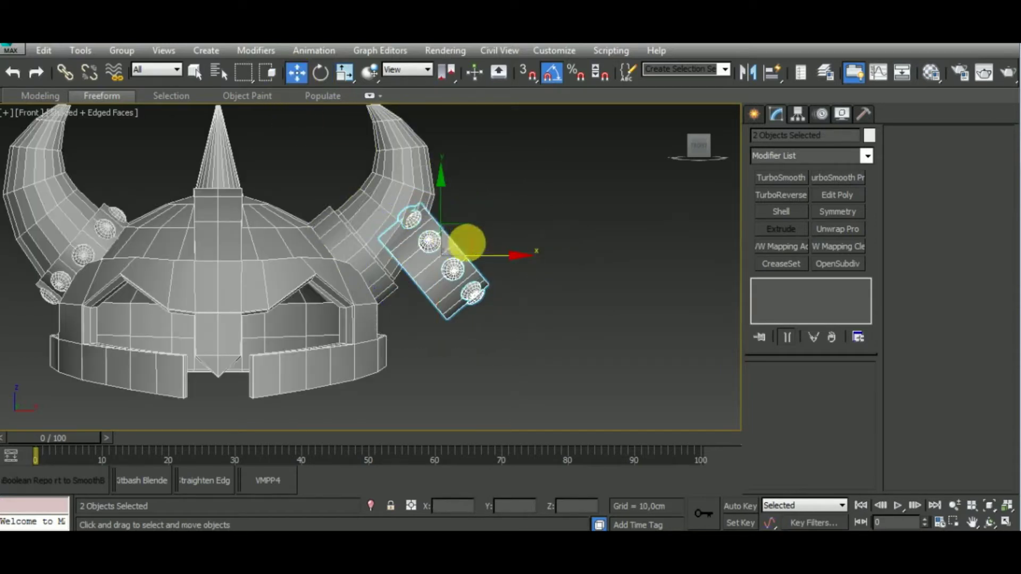
pyautogui.moveTo(482, 242); pyautogui.dragTo(392, 244)
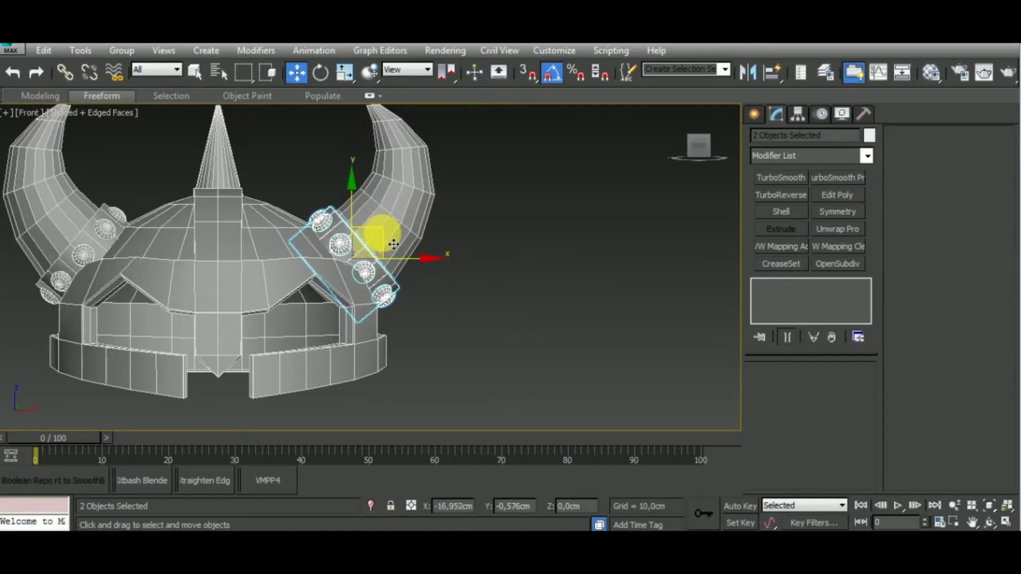
pyautogui.scroll(3, 349, 220)
pyautogui.scroll(-1, 349, 223)
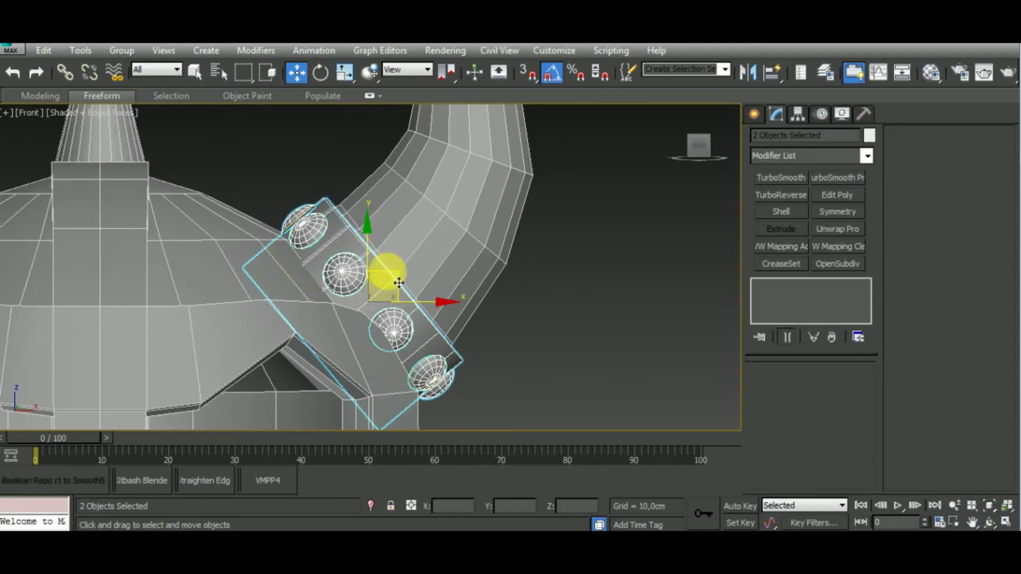
pyautogui.moveTo(529, 276)
pyautogui.keyDown('alt'); pyautogui.mouseDown(button='middle')
pyautogui.moveTo(492, 316)
pyautogui.moveTo(364, 353)
pyautogui.mouseUp(button='middle'); pyautogui.keyUp('alt')
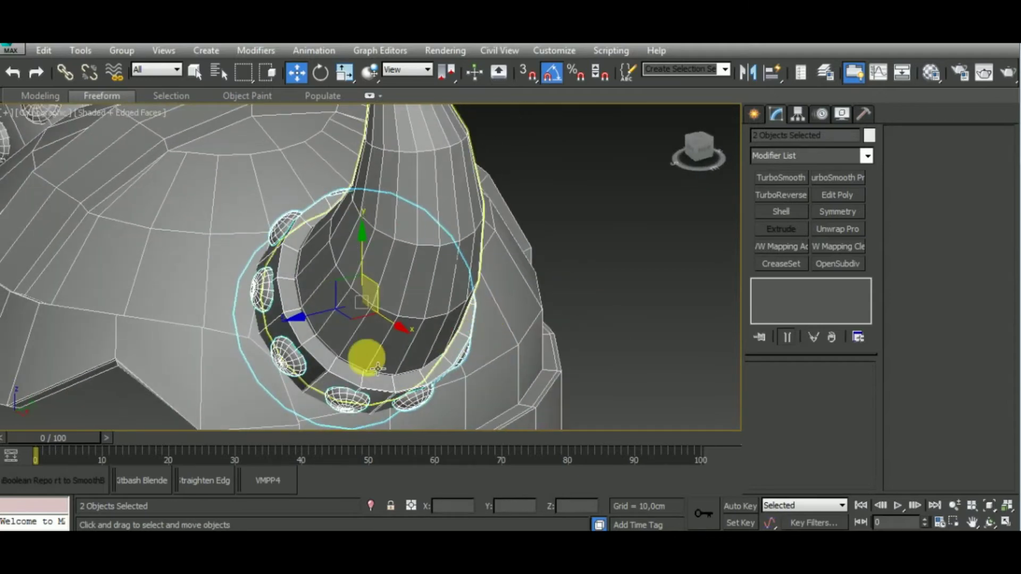
# - Select the right horn's ring band Cylinder006 and isolate it from the helmet
pyautogui.click(335, 384)
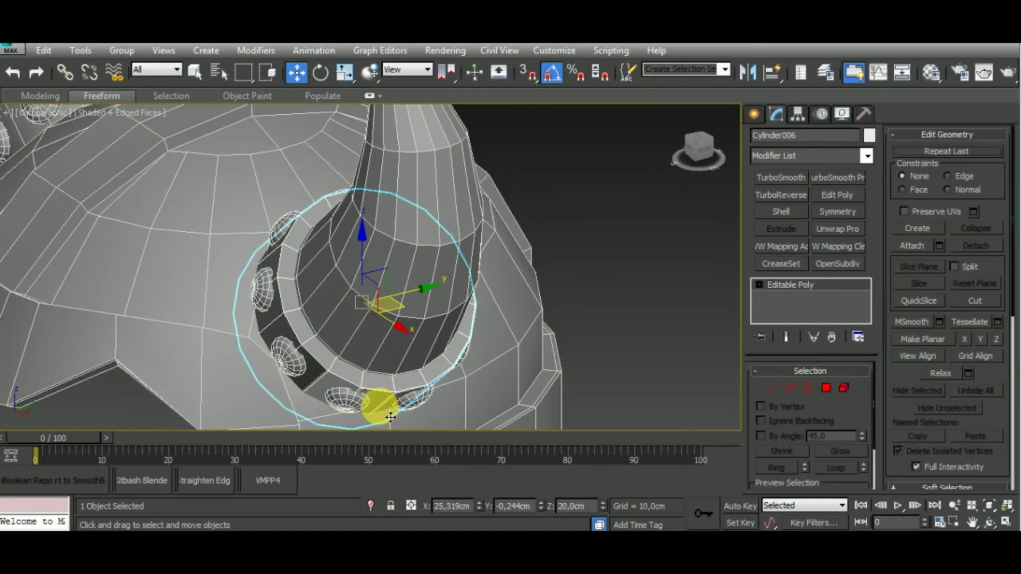
pyautogui.click(376, 406)
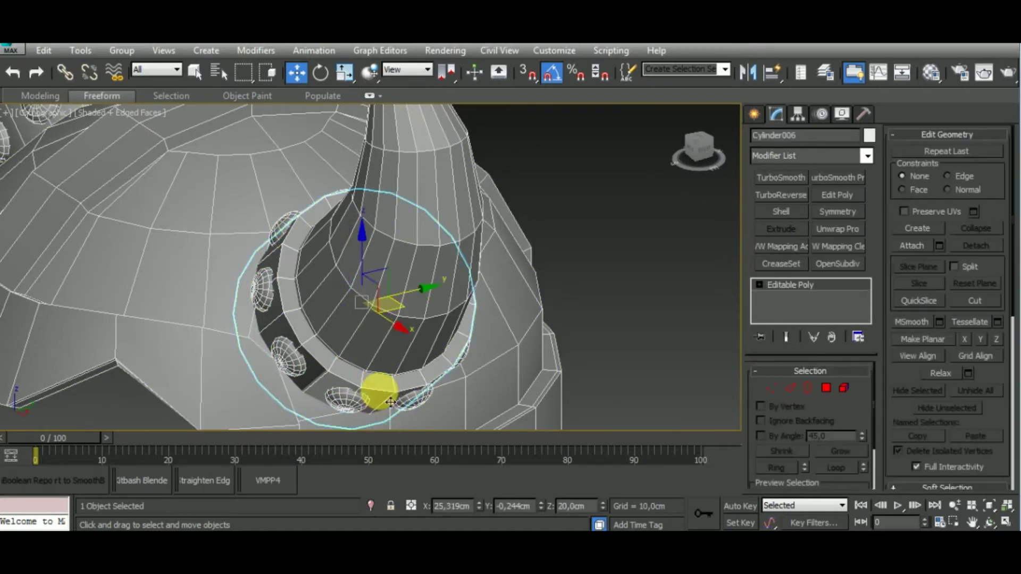
pyautogui.keyDown('alt'); pyautogui.moveTo(391, 403); pyautogui.dragTo(606, 313, button='middle'); pyautogui.keyUp('alt')
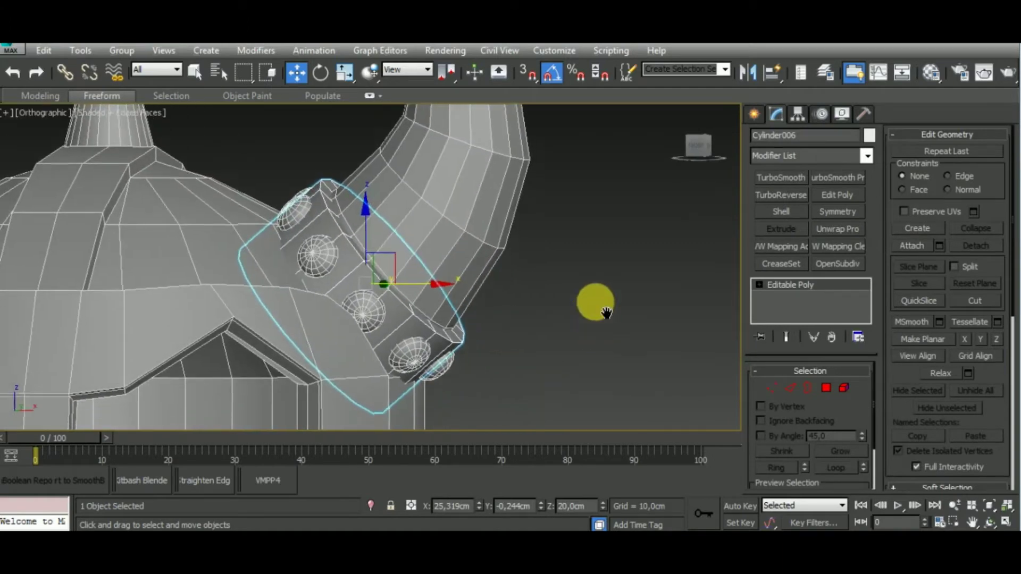
pyautogui.scroll(-5, 606, 313)
pyautogui.moveTo(597, 265)
pyautogui.keyDown('alt'); pyautogui.mouseDown(button='middle')
pyautogui.moveTo(555, 357)
pyautogui.moveTo(494, 335)
pyautogui.mouseUp(button='middle'); pyautogui.keyUp('alt')
pyautogui.click(556, 357)
pyautogui.click(494, 335)
pyautogui.keyDown('alt'); pyautogui.moveTo(577, 338); pyautogui.dragTo(486, 308, button='middle'); pyautogui.keyUp('alt')
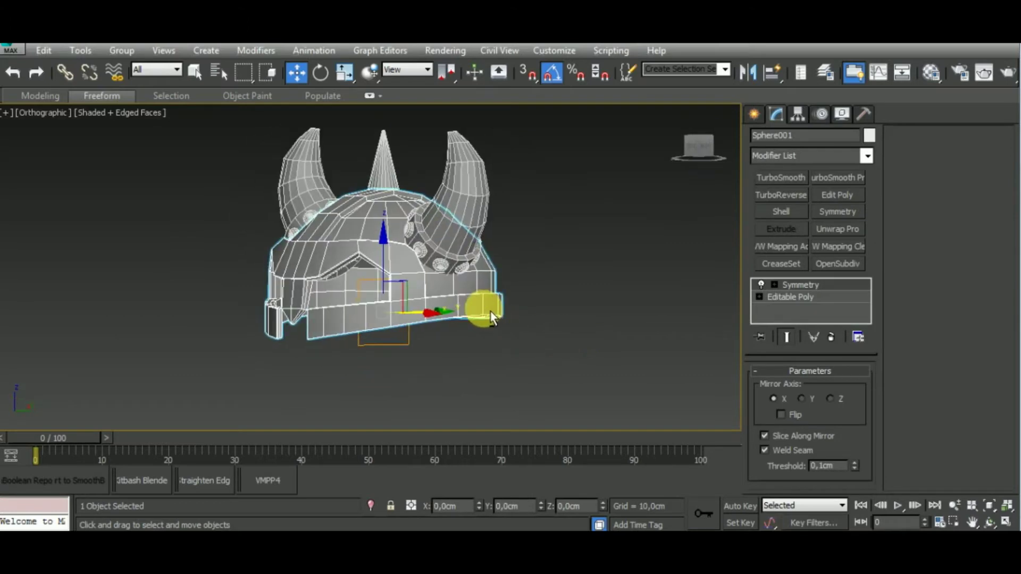
pyautogui.scroll(8, 456, 262)
pyautogui.click(455, 262)
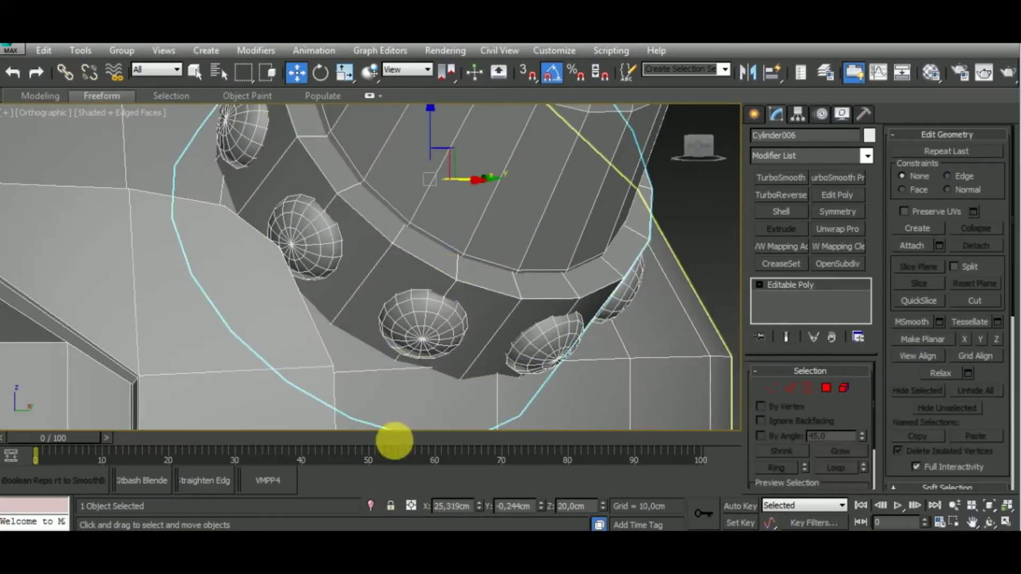
pyautogui.click(372, 500)
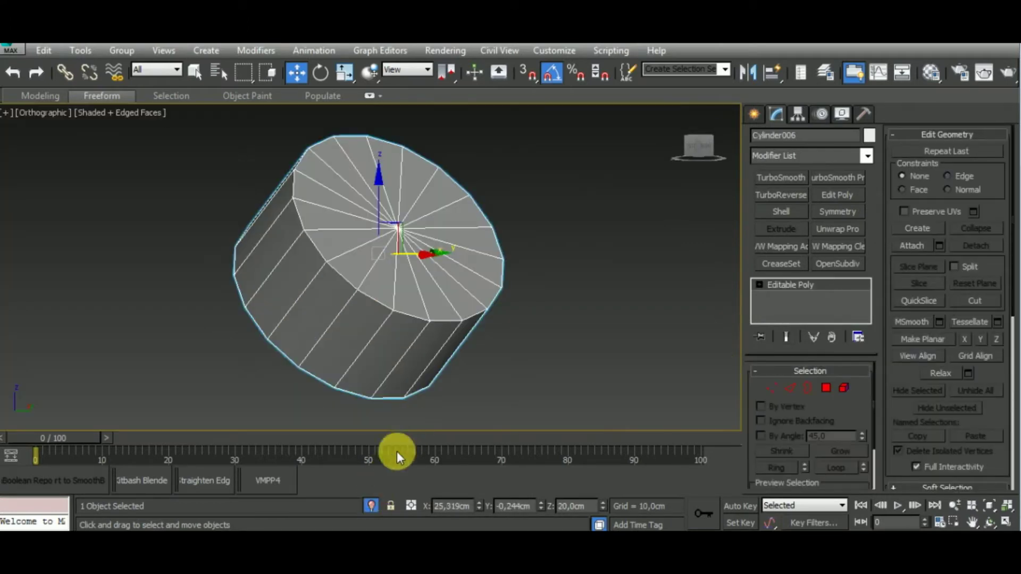
# - Cut a new edge into the ring's rim to form a triangular notch
pyautogui.click(771, 388)
pyautogui.rightClick(592, 324)
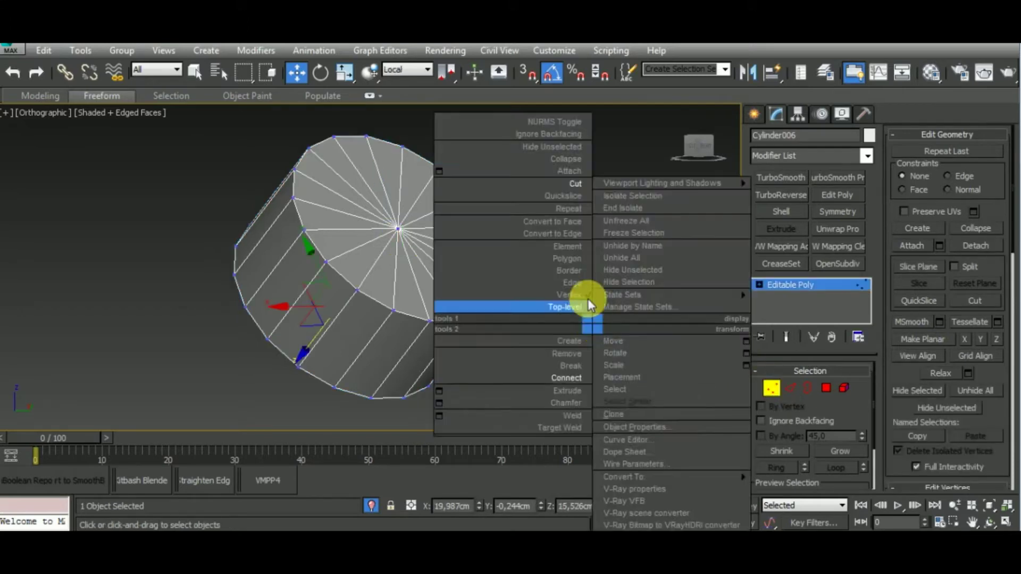
pyautogui.click(580, 184)
pyautogui.keyDown('alt'); pyautogui.moveTo(496, 344); pyautogui.dragTo(477, 313, button='middle'); pyautogui.keyUp('alt')
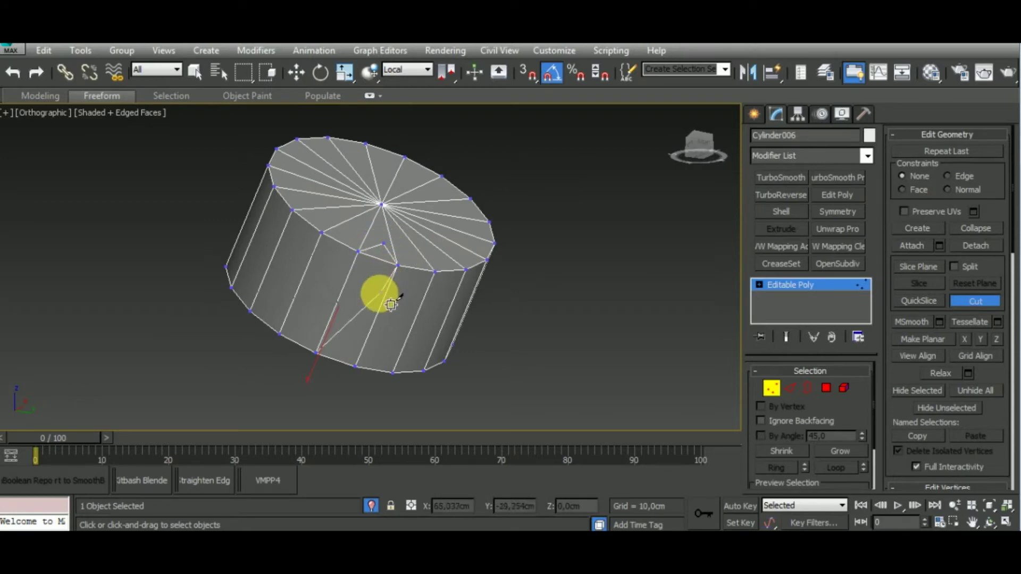
pyautogui.click(357, 296)
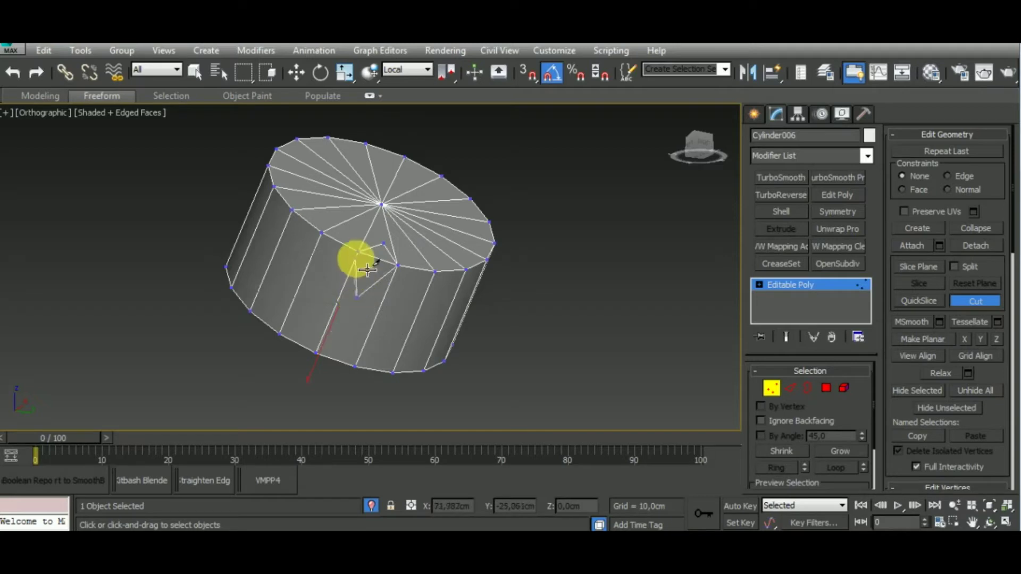
# - Select the notch face and cap the triangular hole's border with a new face
pyautogui.click(826, 388)
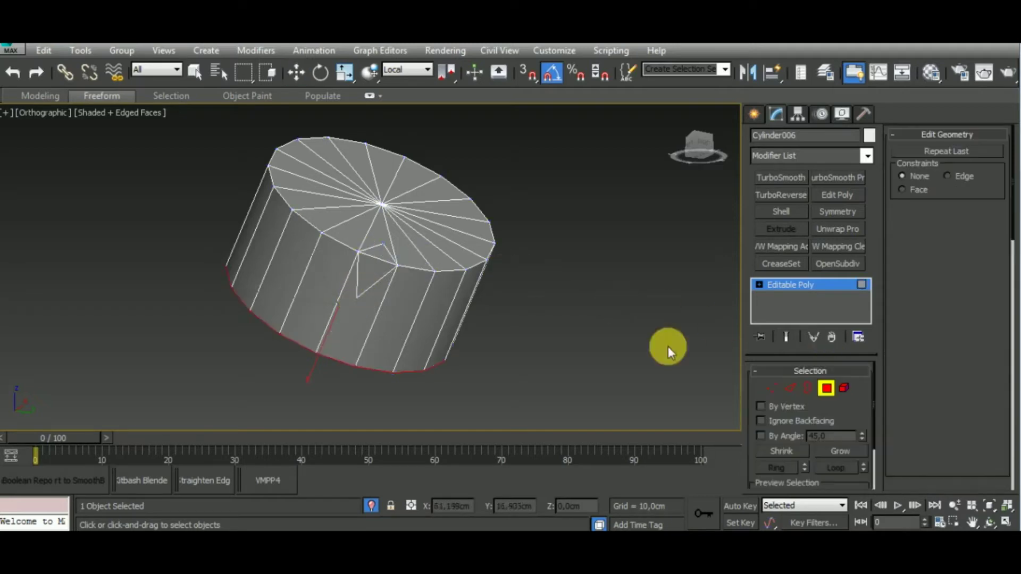
pyautogui.press('w')
pyautogui.click(381, 254)
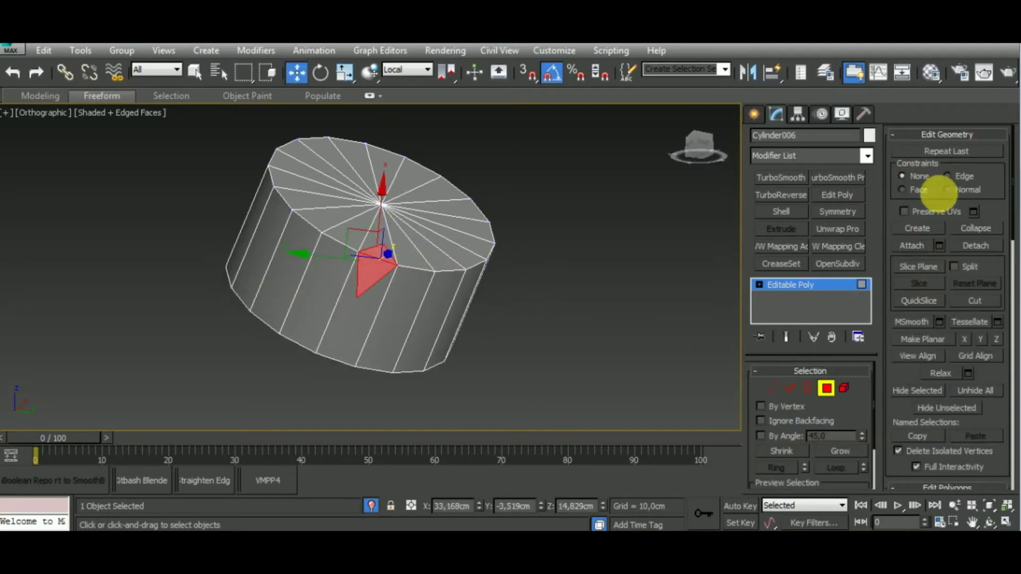
pyautogui.click(808, 388)
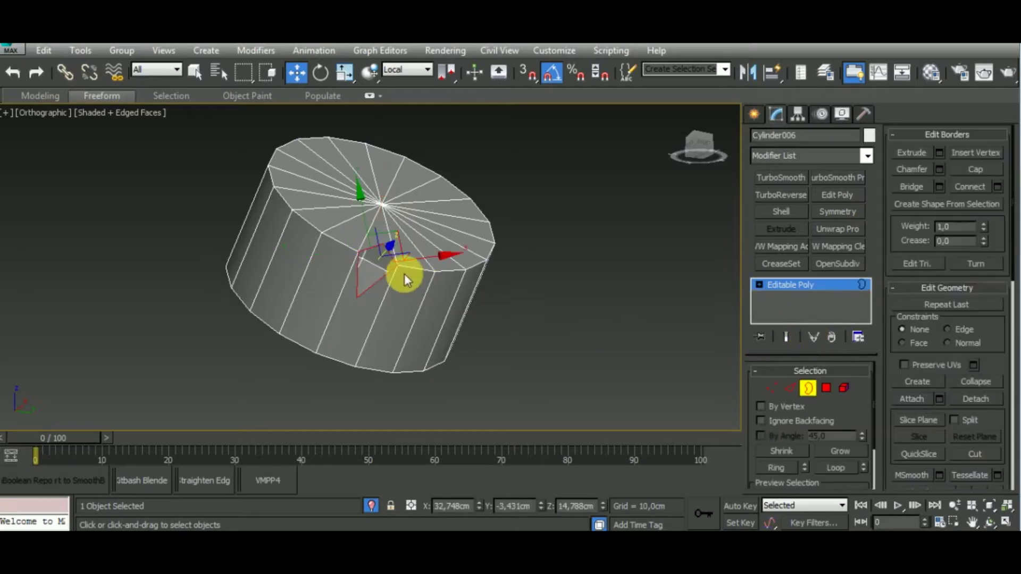
pyautogui.click(970, 167)
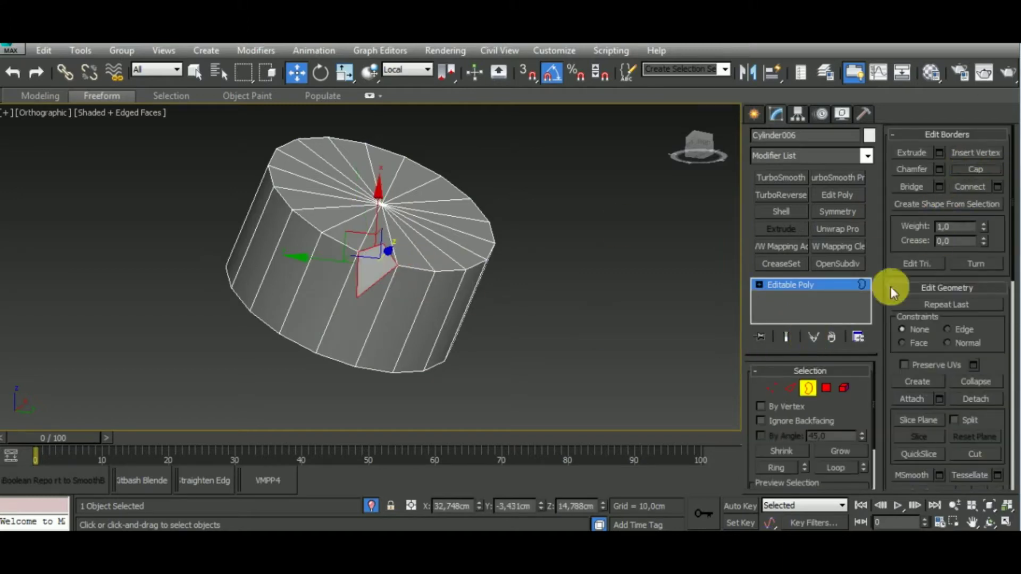
# - Connect two rim vertices with a new edge and select the notch vertex for moving
pyautogui.click(771, 388)
pyautogui.click(388, 247)
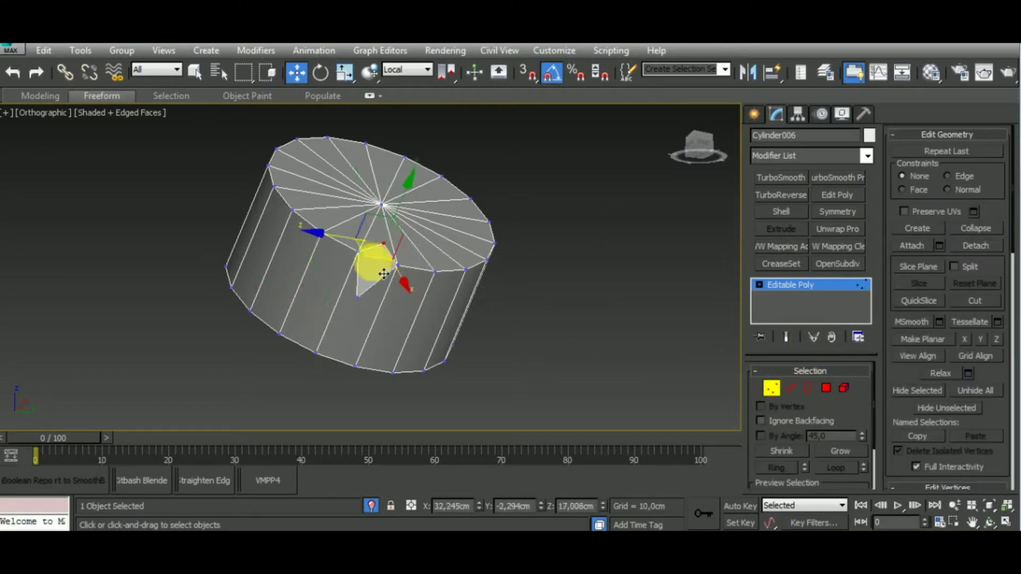
pyautogui.keyDown('ctrl'); pyautogui.click(357, 296); pyautogui.keyUp('ctrl')
pyautogui.rightClick(531, 297)
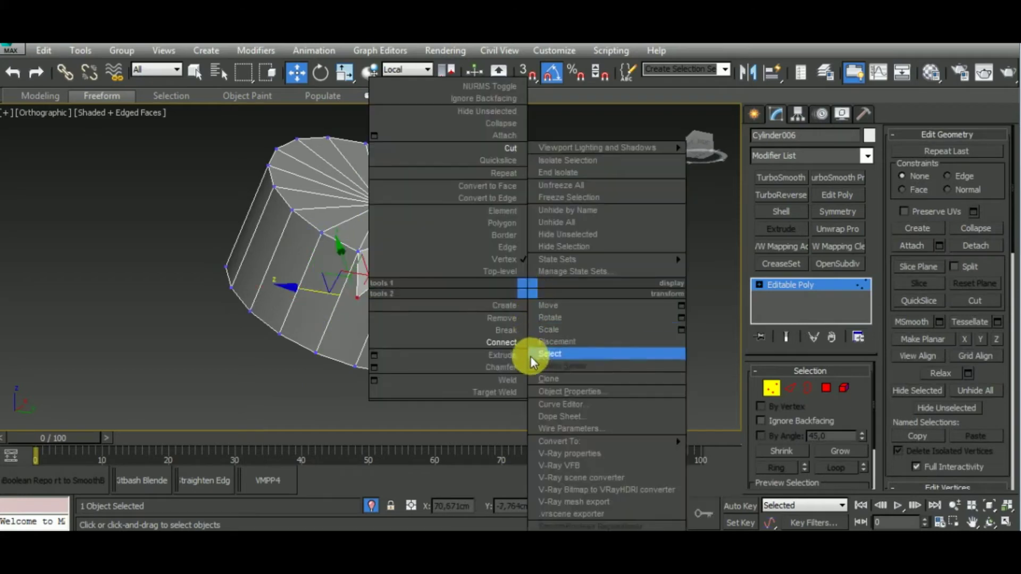
pyautogui.click(506, 354)
pyautogui.moveTo(608, 271)
pyautogui.keyDown('alt'); pyautogui.mouseDown(button='middle')
pyautogui.moveTo(588, 326)
pyautogui.moveTo(518, 347)
pyautogui.mouseUp(button='middle'); pyautogui.keyUp('alt')
pyautogui.click(391, 287)
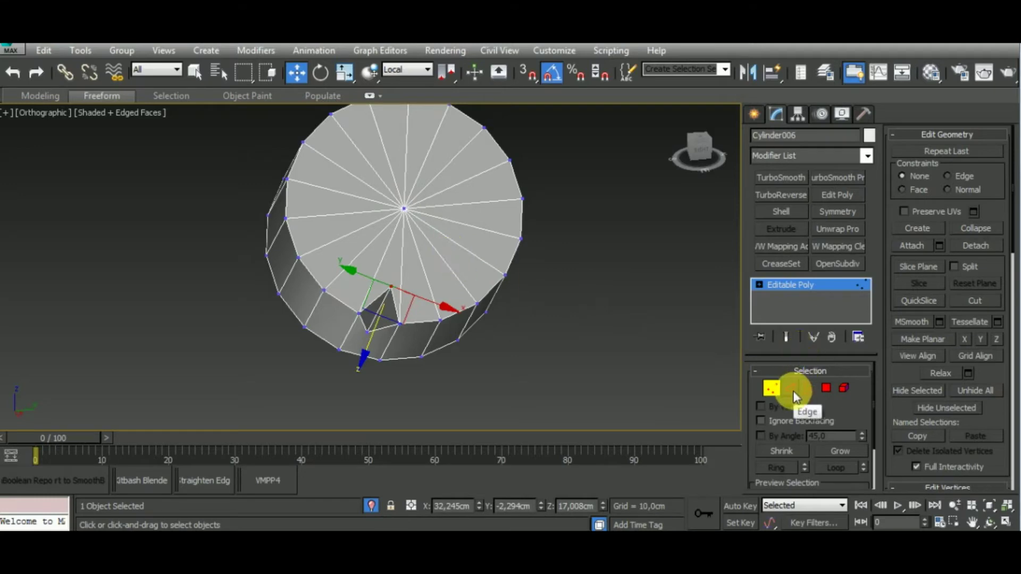
pyautogui.moveTo(541, 240); pyautogui.dragTo(535, 274, button='middle')
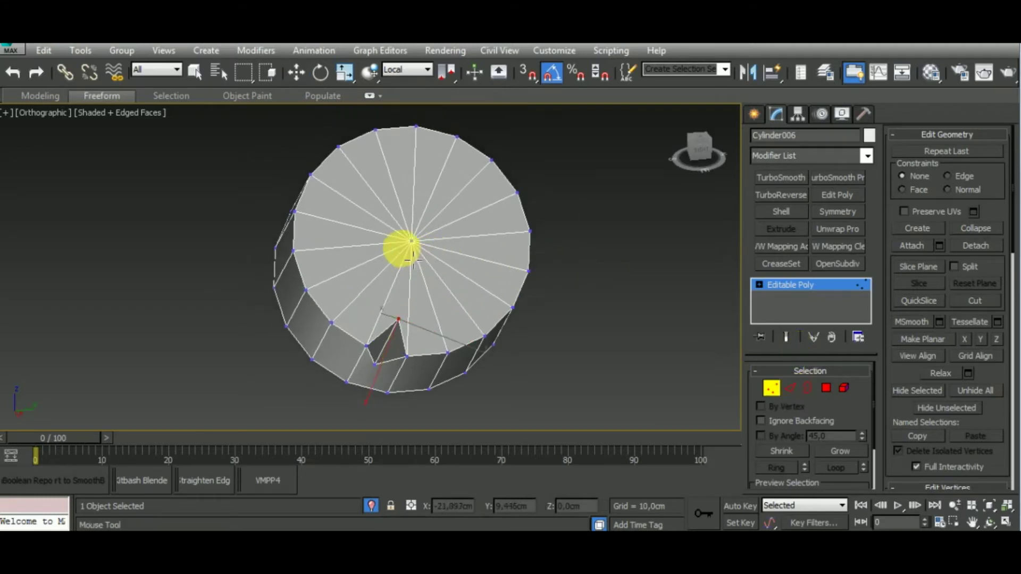
pyautogui.press('w')
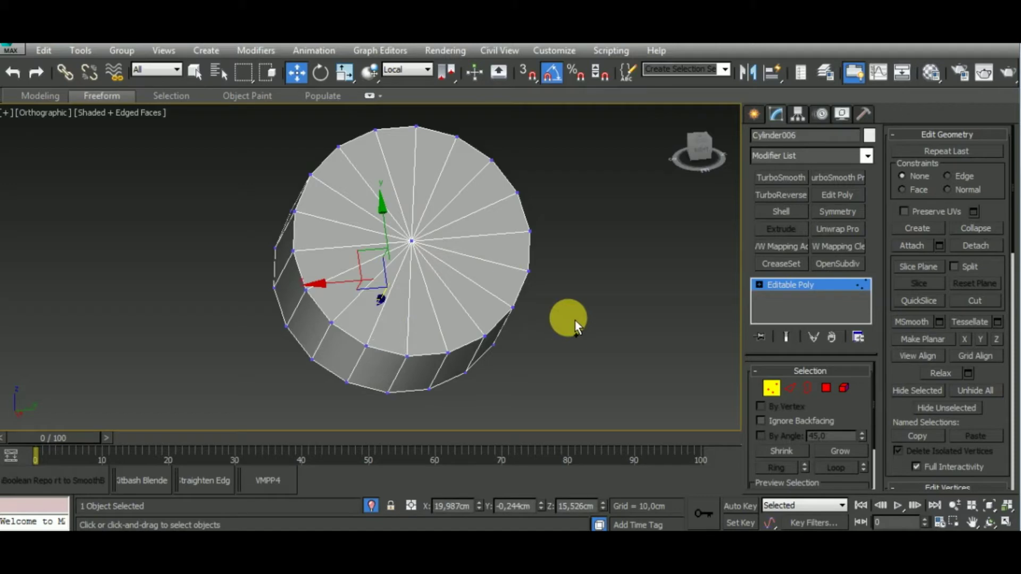
# - Convert the cap's centre vertex to its radial edges and Connect them into a new edge ring
pyautogui.click(791, 388)
pyautogui.click(441, 306)
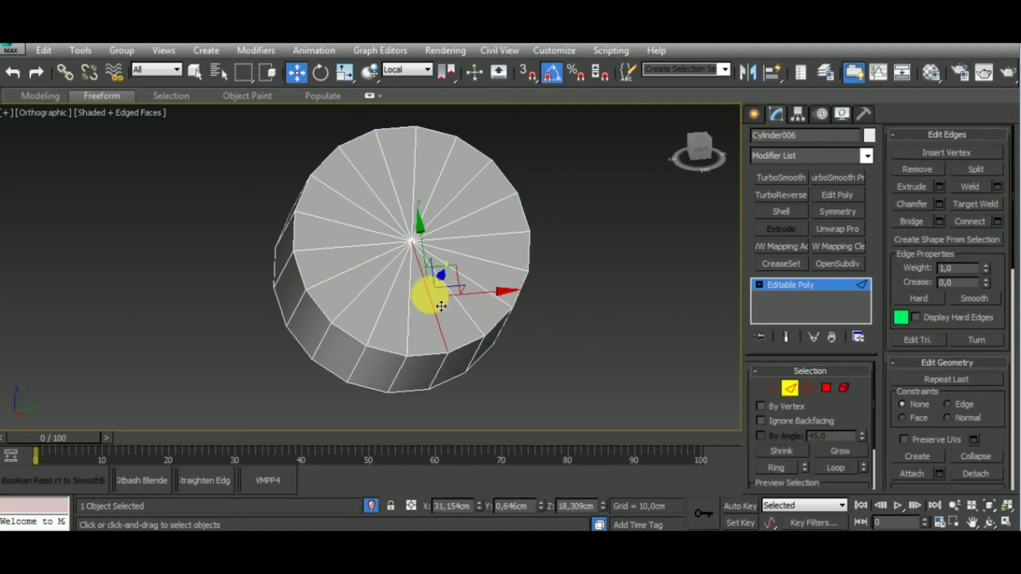
pyautogui.click(772, 388)
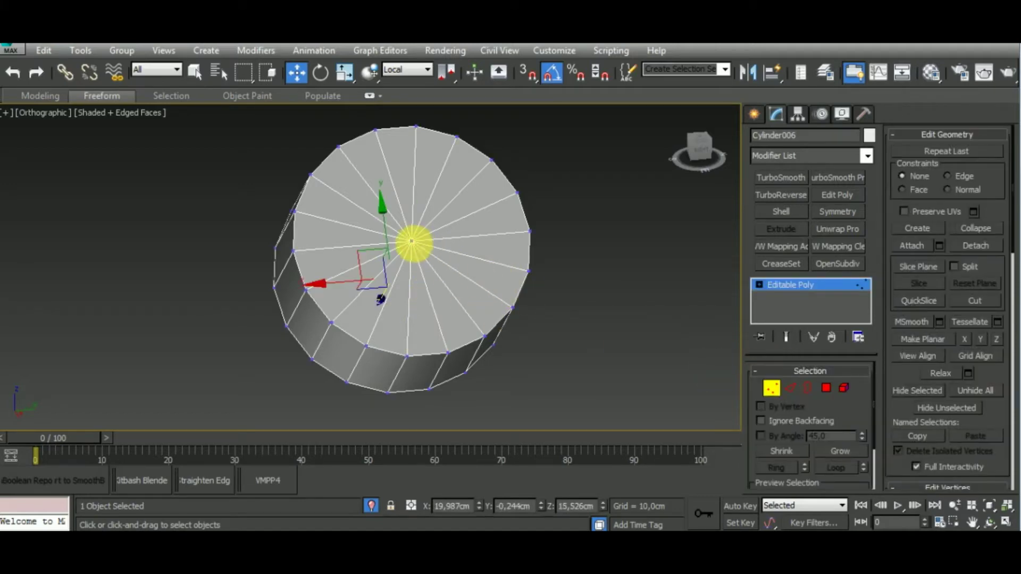
pyautogui.click(411, 241)
pyautogui.click(790, 388)
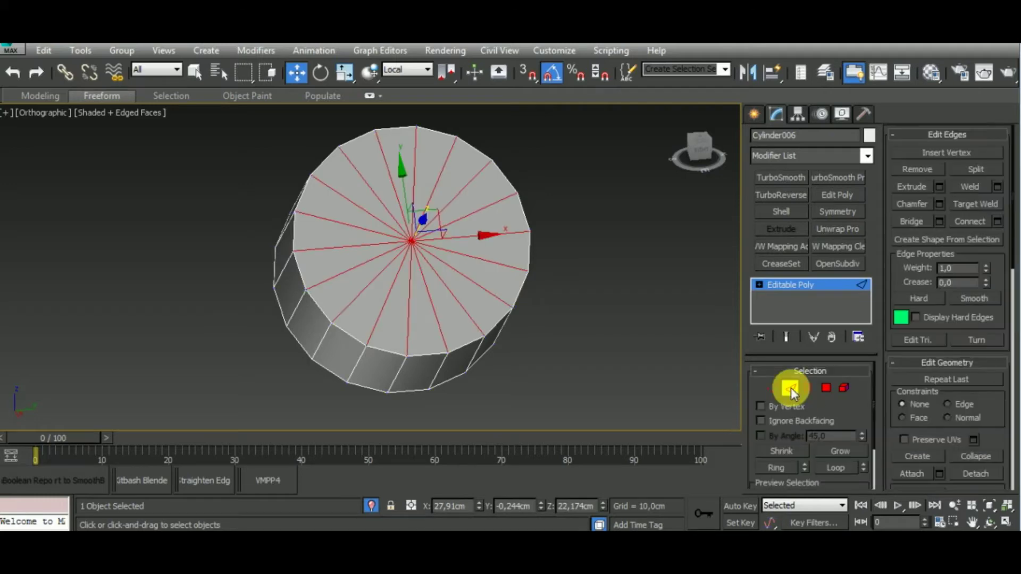
pyautogui.hotkey('ctrl', 'shift', 'e')
pyautogui.click(234, 323)
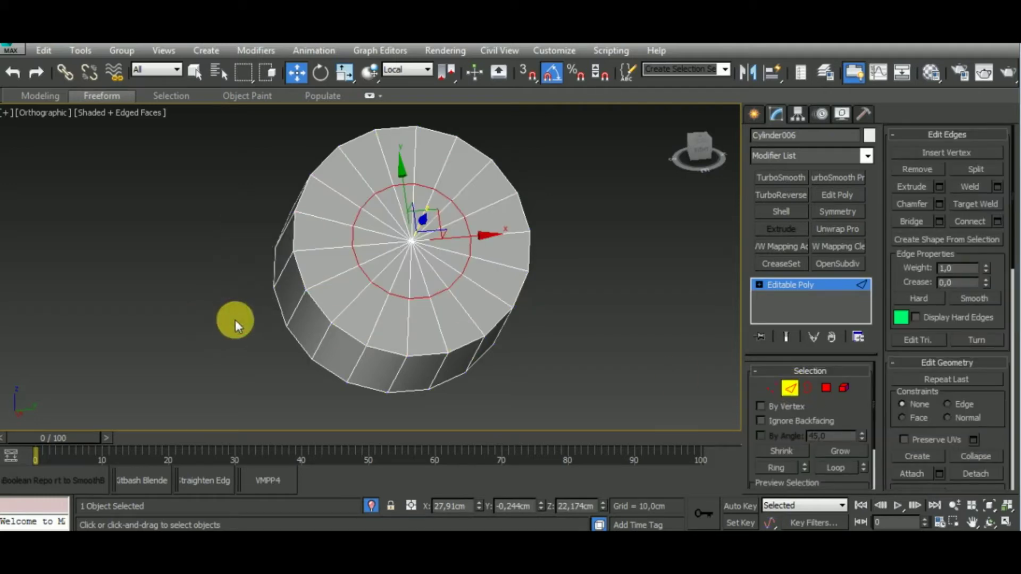
# - Return to vertex editing and start the Cut tool from the quad menu
pyautogui.keyDown('ctrl'); pyautogui.click(772, 389); pyautogui.keyUp('ctrl')
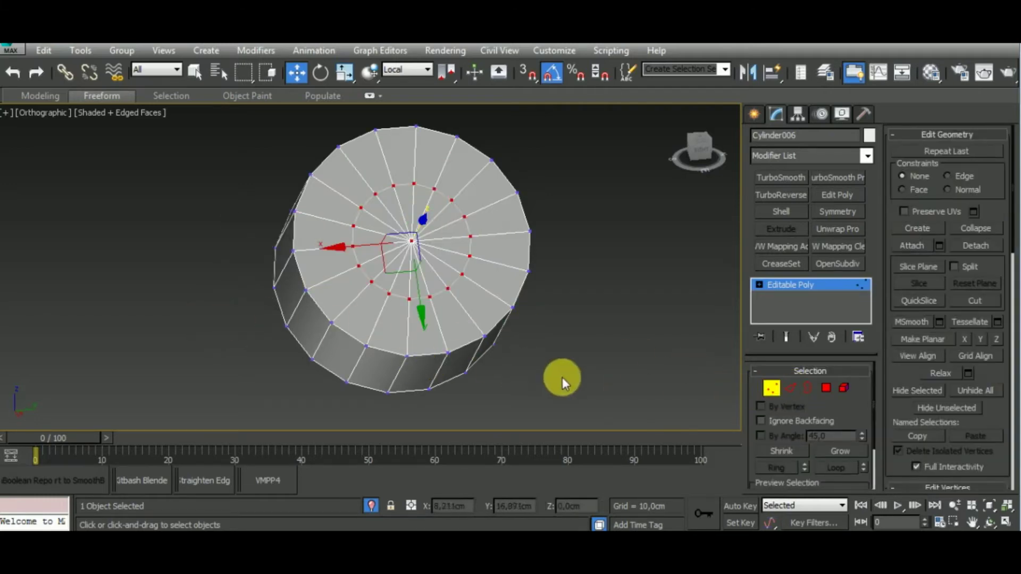
pyautogui.rightClick(559, 322)
pyautogui.click(536, 186)
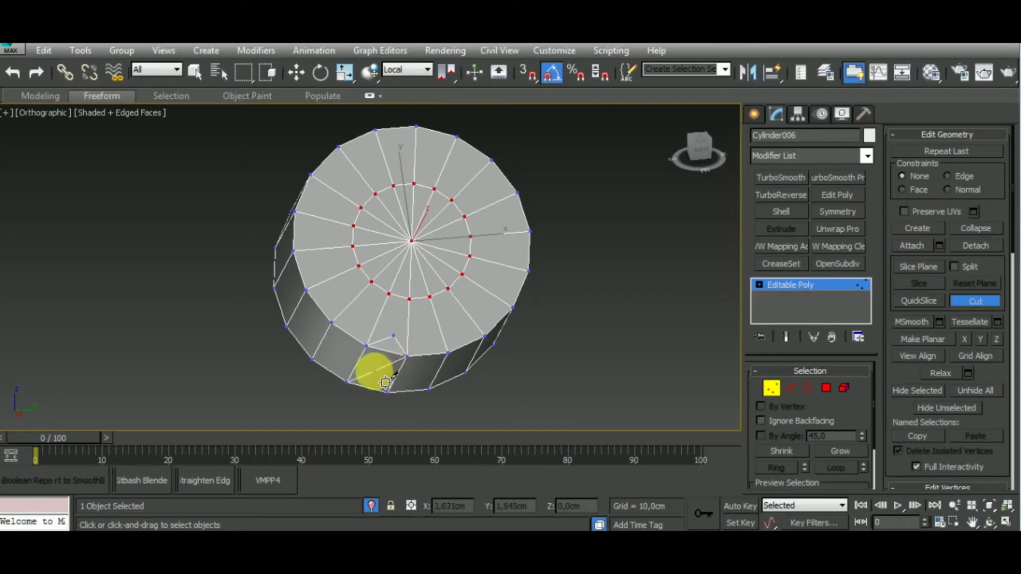
# - Cut a triangular notch outline from the cap ring down into the cylinder's side band
pyautogui.click(407, 355)
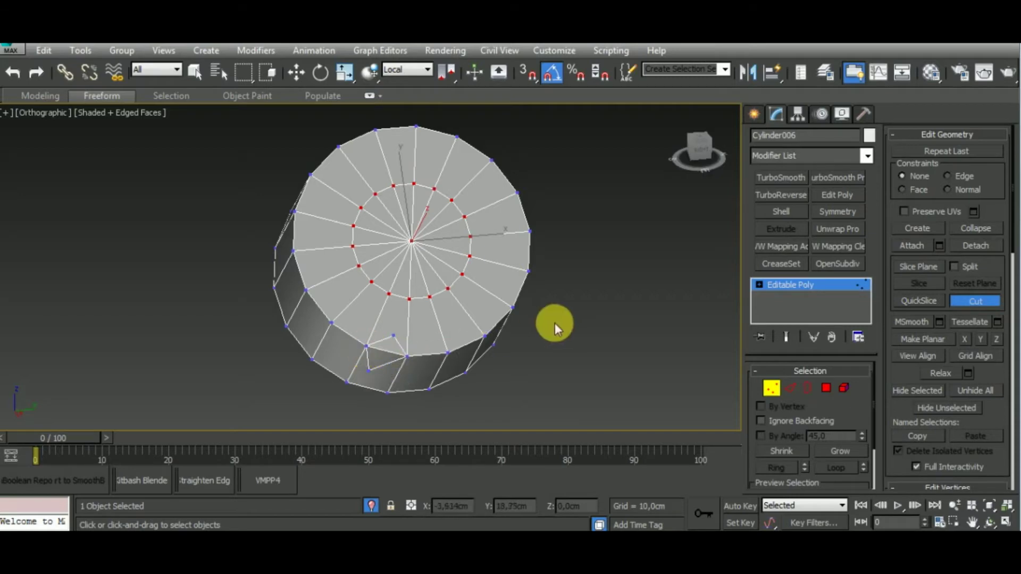
pyautogui.moveTo(575, 329)
pyautogui.keyDown('alt'); pyautogui.mouseDown(button='middle')
pyautogui.moveTo(552, 358)
pyautogui.moveTo(479, 330)
pyautogui.mouseUp(button='middle'); pyautogui.keyUp('alt')
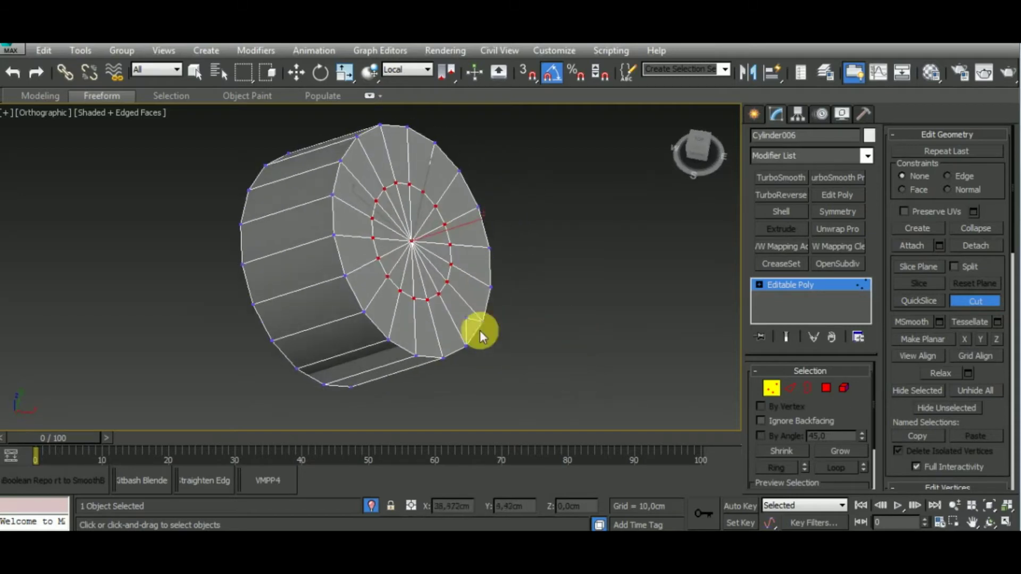
pyautogui.click(345, 205)
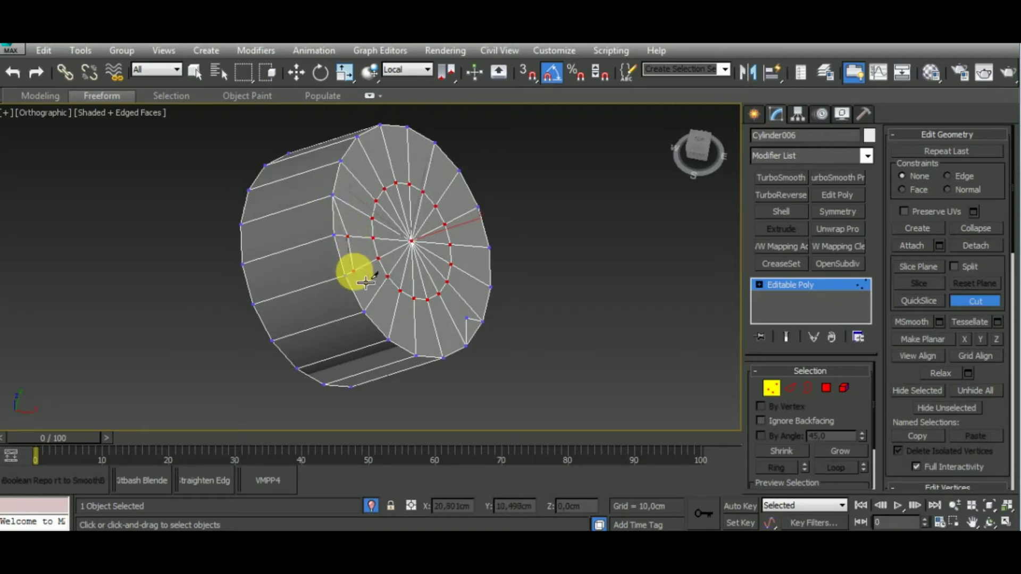
pyautogui.click(331, 302)
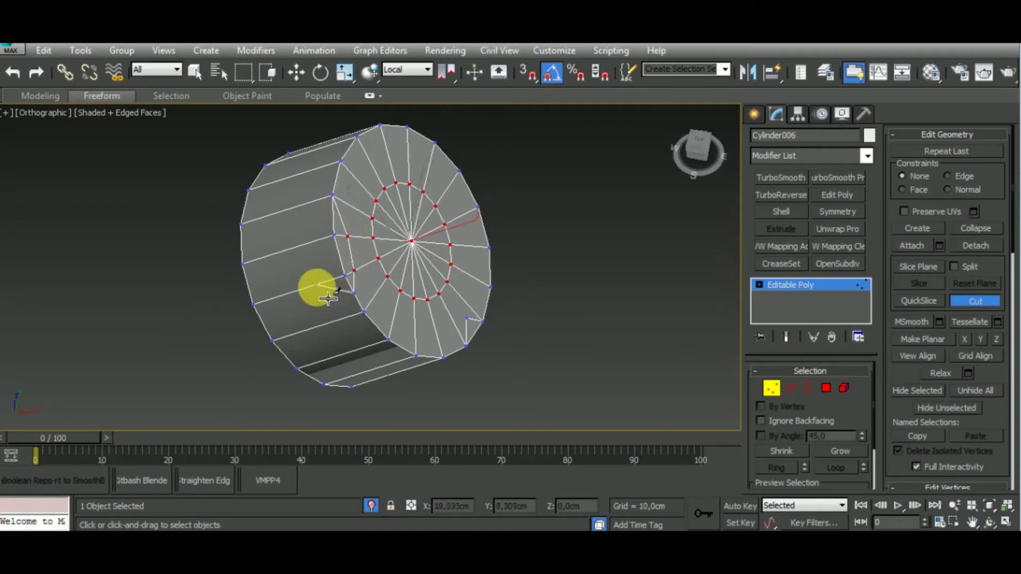
pyautogui.click(321, 240)
pyautogui.click(324, 204)
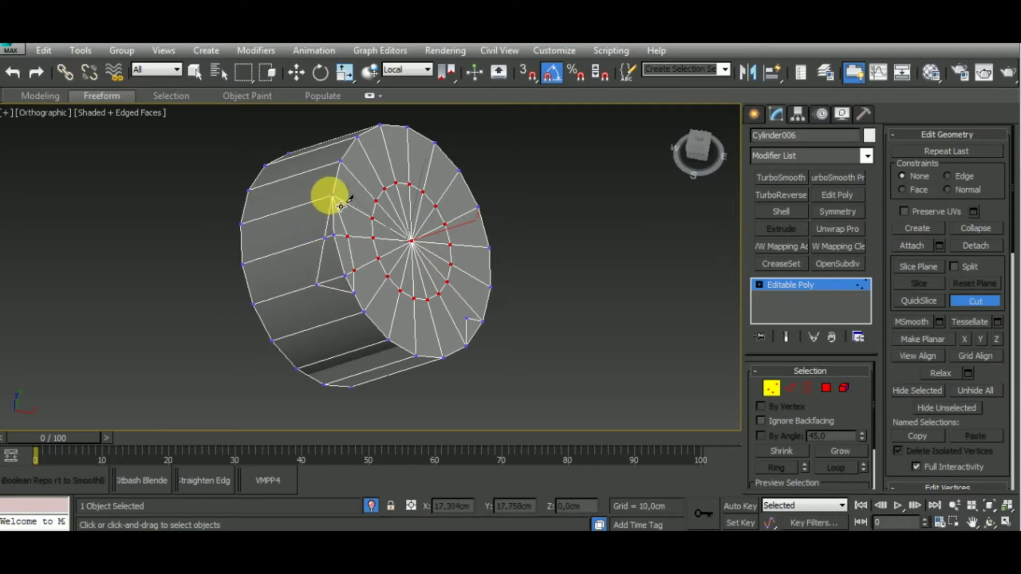
pyautogui.keyDown('alt'); pyautogui.moveTo(598, 311); pyautogui.dragTo(479, 277, button='middle'); pyautogui.keyUp('alt')
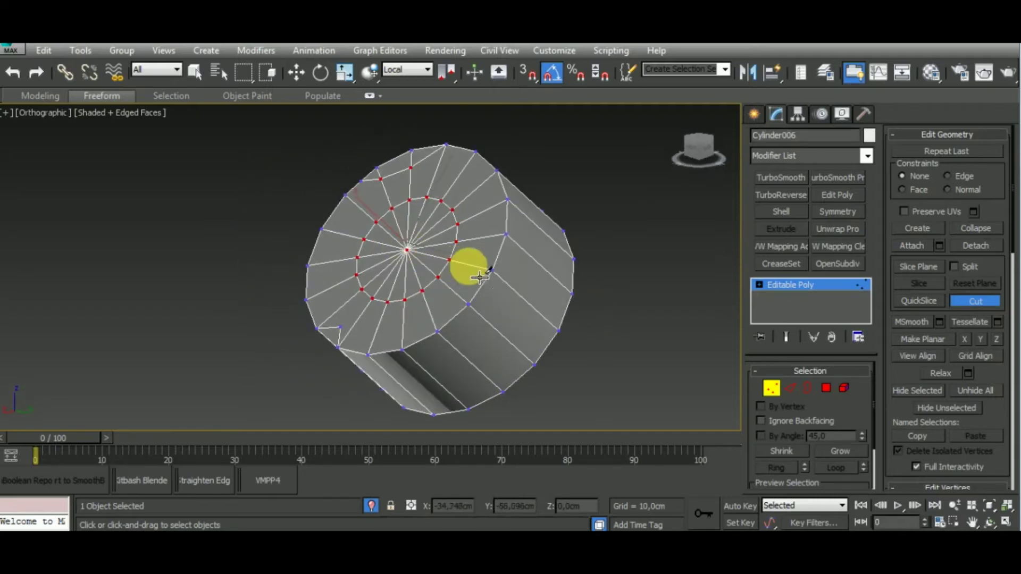
# - Start a second notch cut from a rim vertex down to the side edge
pyautogui.rightClick(479, 277)
pyautogui.click(468, 305)
pyautogui.click(504, 307)
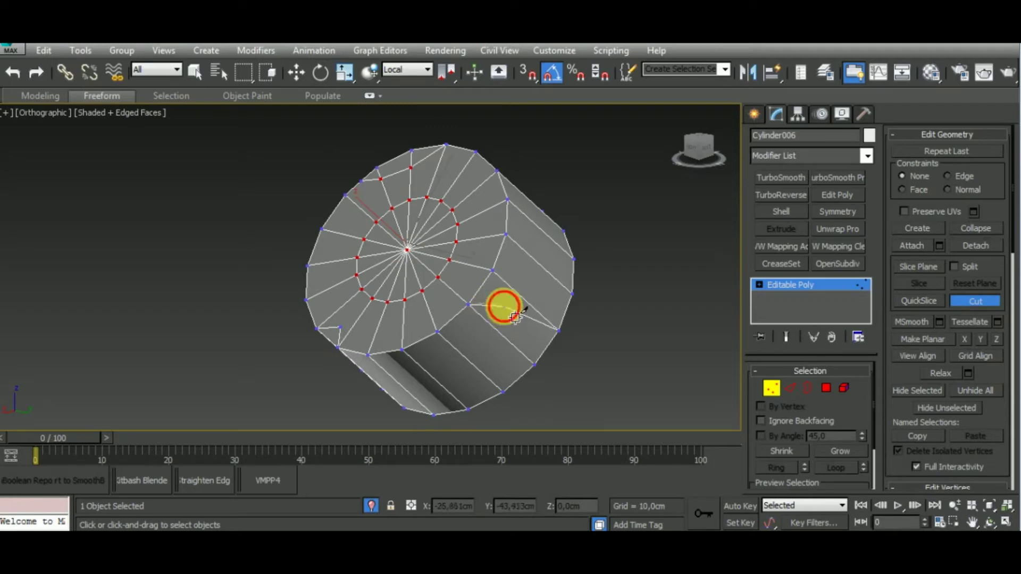
pyautogui.click(490, 272)
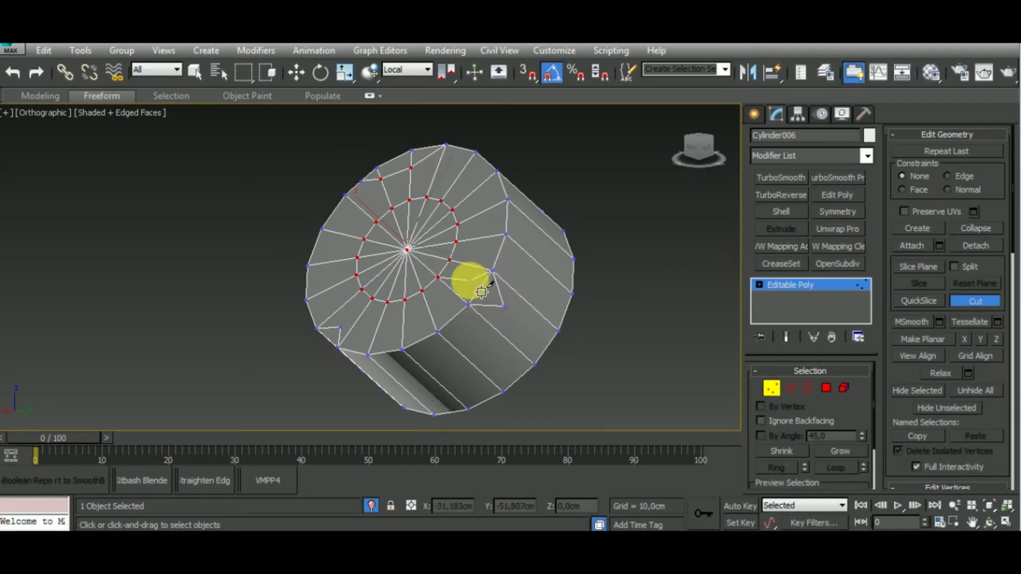
pyautogui.moveTo(605, 308)
pyautogui.keyDown('alt'); pyautogui.mouseDown(button='middle')
pyautogui.moveTo(547, 289)
pyautogui.moveTo(588, 285)
pyautogui.moveTo(613, 311)
pyautogui.mouseUp(button='middle'); pyautogui.keyUp('alt')
# - Delete the three triangular notch faces on the cylinder's rim band
pyautogui.rightClick(596, 314)
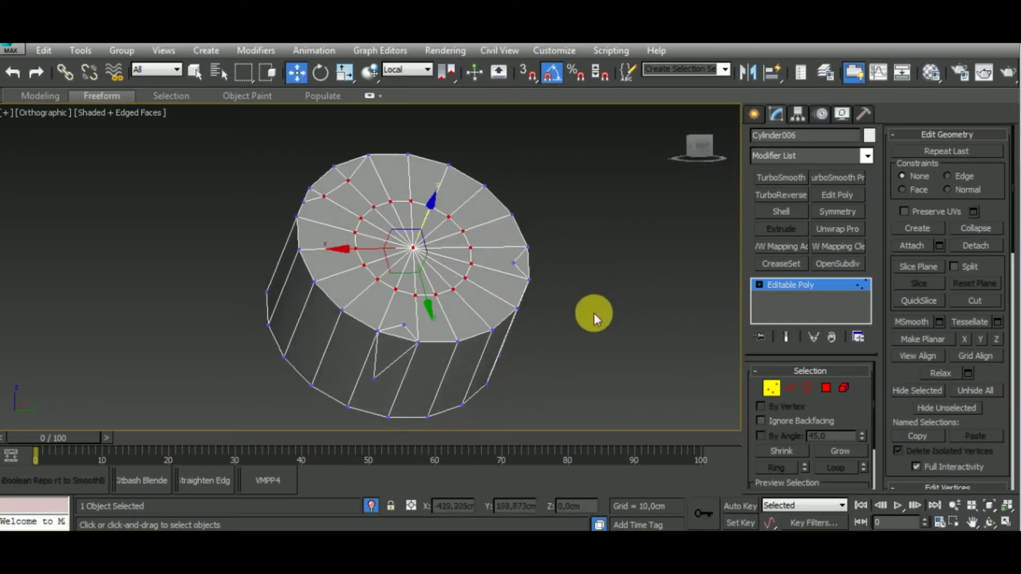
pyautogui.click(826, 388)
pyautogui.click(397, 346)
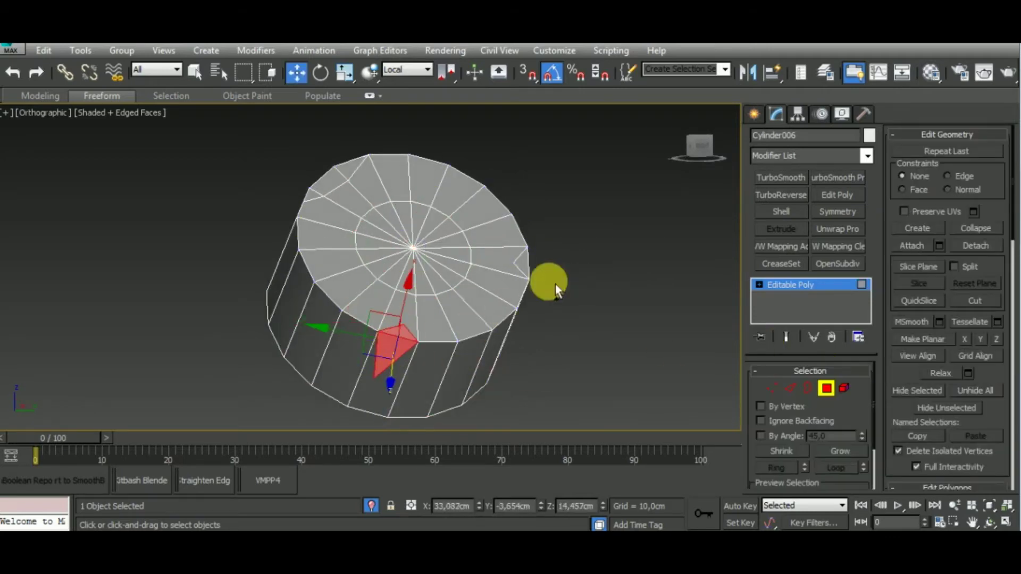
pyautogui.keyDown('ctrl'); pyautogui.click(524, 264); pyautogui.keyUp('ctrl')
pyautogui.keyDown('ctrl'); pyautogui.click(332, 181); pyautogui.keyUp('ctrl')
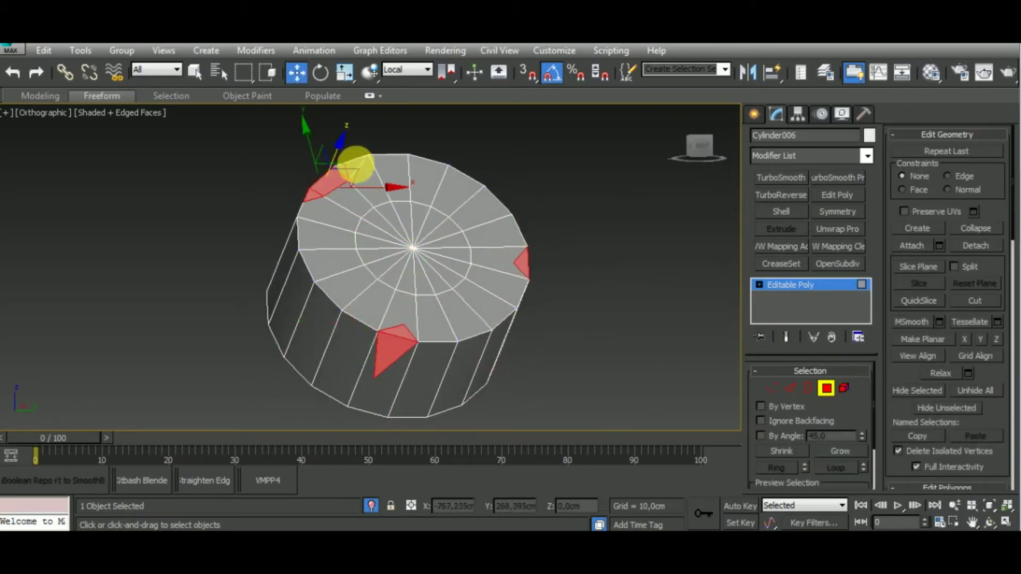
pyautogui.keyDown('alt'); pyautogui.moveTo(688, 330); pyautogui.dragTo(530, 296, button='middle'); pyautogui.keyUp('alt')
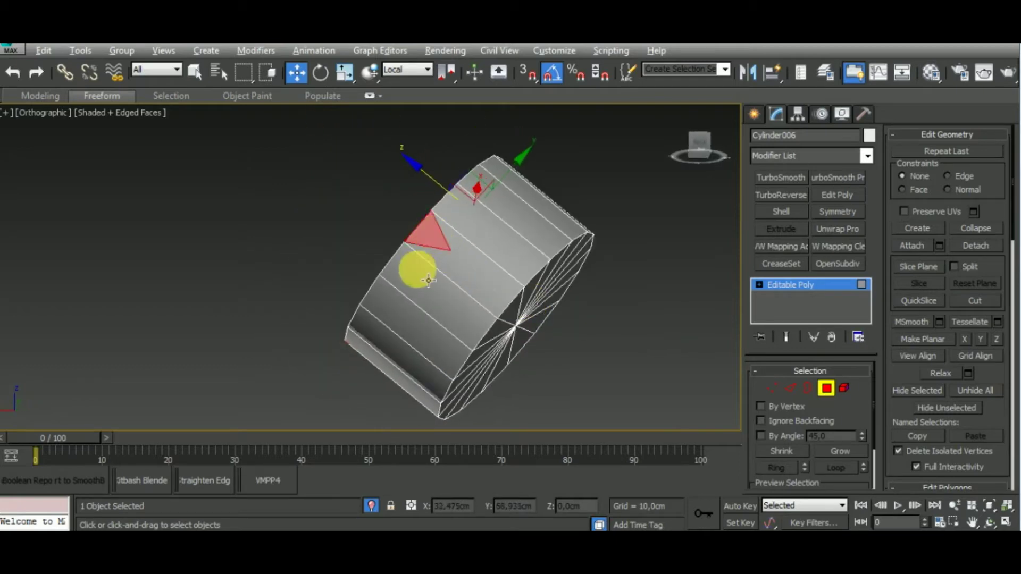
pyautogui.moveTo(417, 267)
pyautogui.keyDown('alt'); pyautogui.mouseDown(button='middle')
pyautogui.moveTo(645, 392)
pyautogui.moveTo(323, 282)
pyautogui.mouseUp(button='middle'); pyautogui.keyUp('alt')
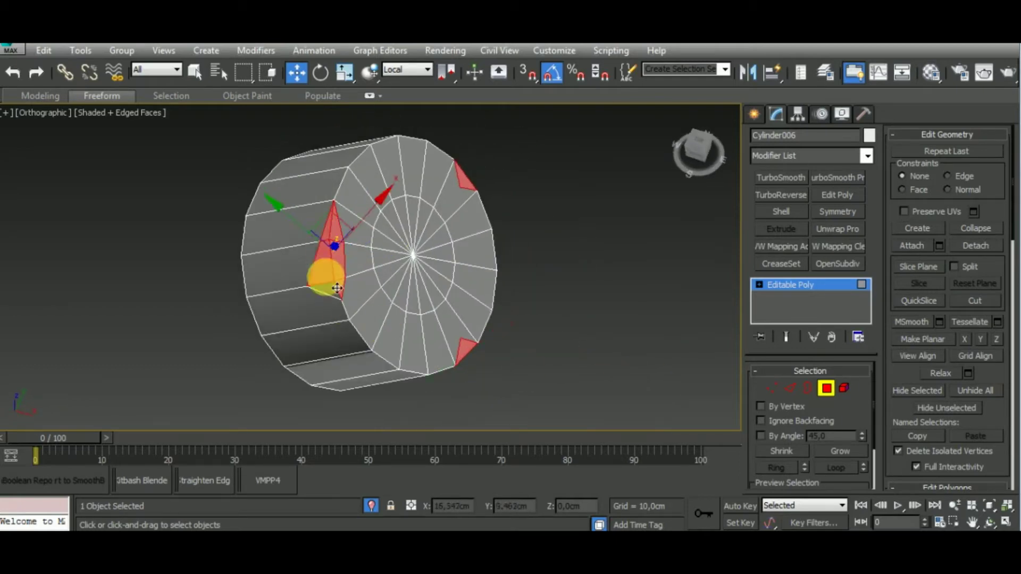
pyautogui.press('Delete')
# - Select the three notch hole borders and Cap them with new faces
pyautogui.click(808, 389)
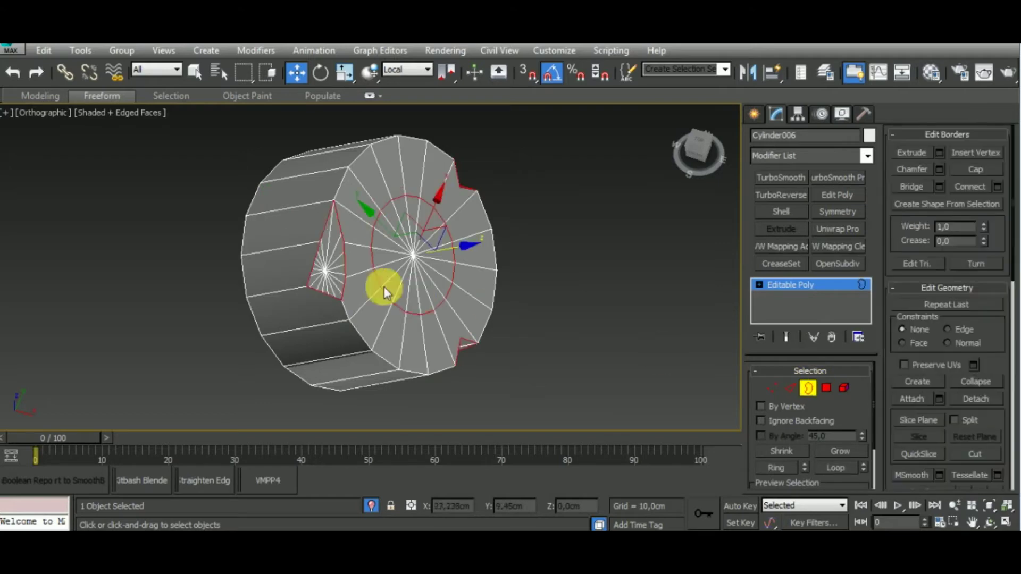
pyautogui.click(342, 263)
pyautogui.click(463, 338)
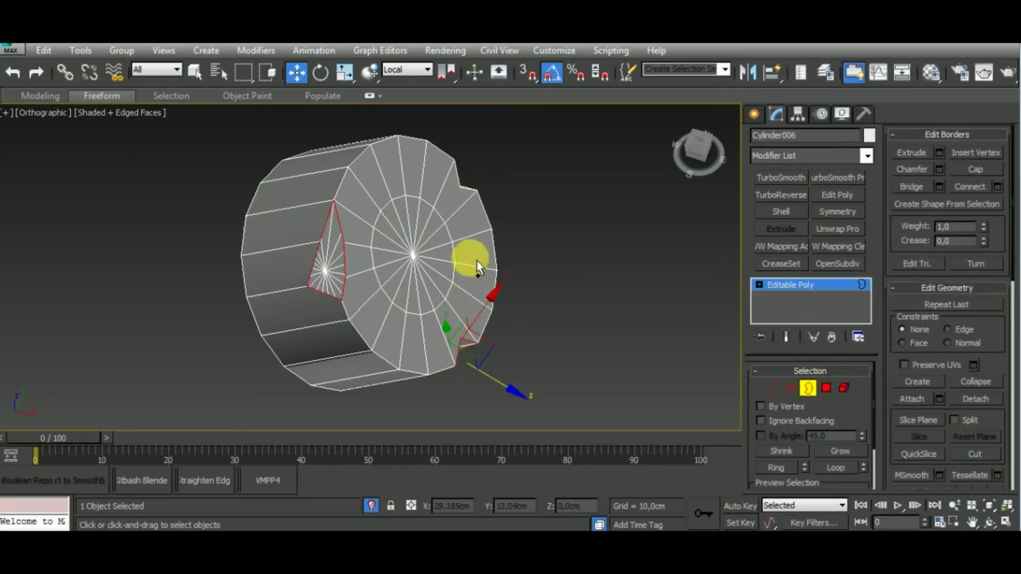
pyautogui.keyDown('ctrl'); pyautogui.click(475, 199); pyautogui.keyUp('ctrl')
pyautogui.click(966, 168)
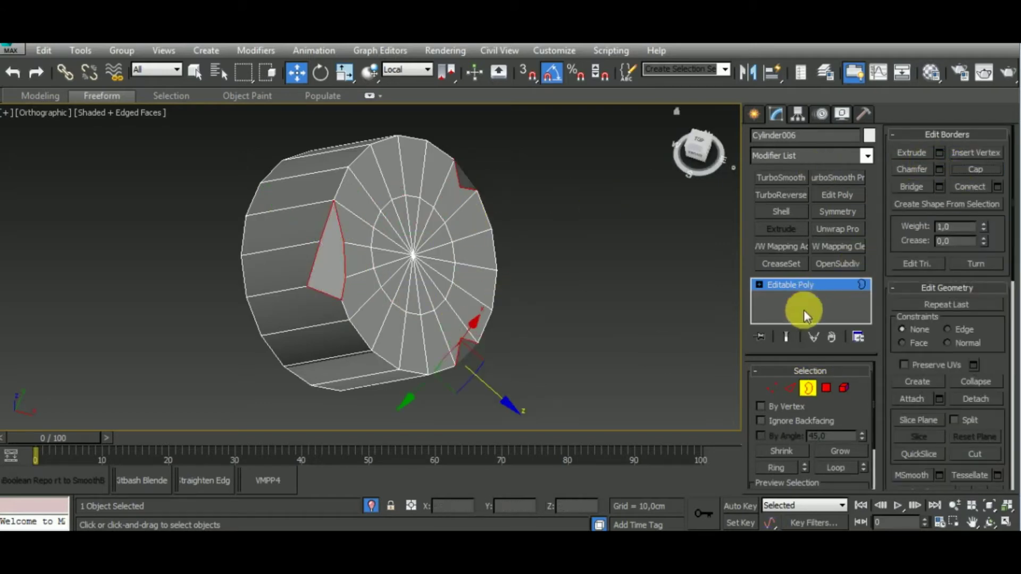
pyautogui.click(770, 385)
pyautogui.click(340, 243)
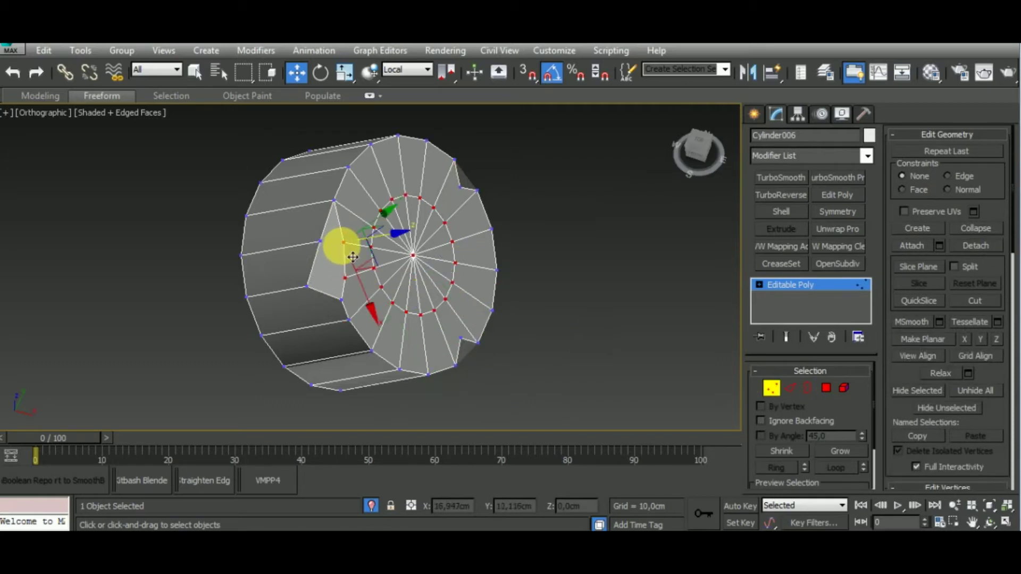
# - Connect the selected notch vertices with a new edge
pyautogui.moveTo(417, 262)
pyautogui.keyDown('alt'); pyautogui.mouseDown(button='middle')
pyautogui.moveTo(424, 205)
pyautogui.moveTo(336, 246)
pyautogui.mouseUp(button='middle'); pyautogui.keyUp('alt')
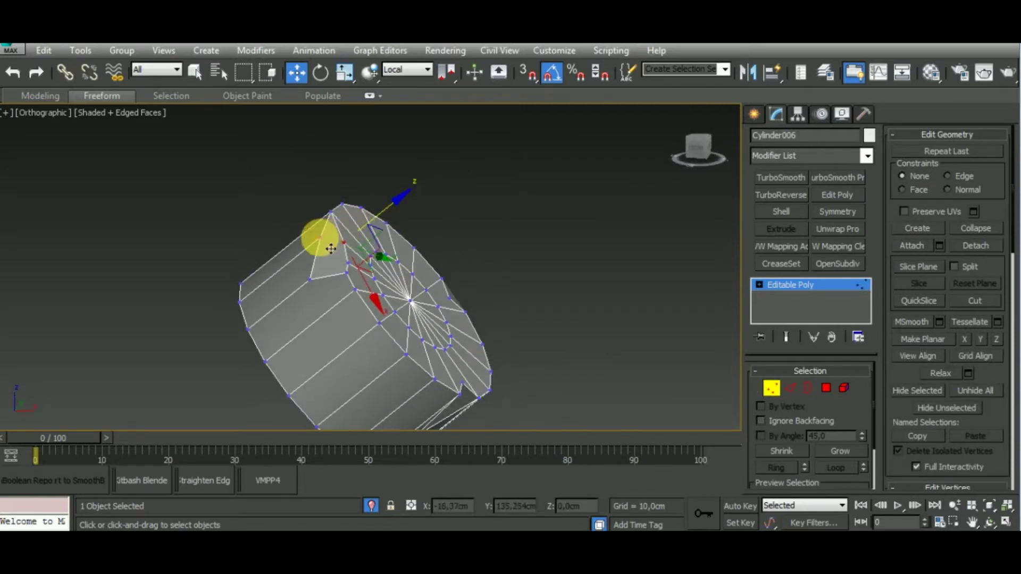
pyautogui.rightClick(331, 249)
pyautogui.click(320, 306)
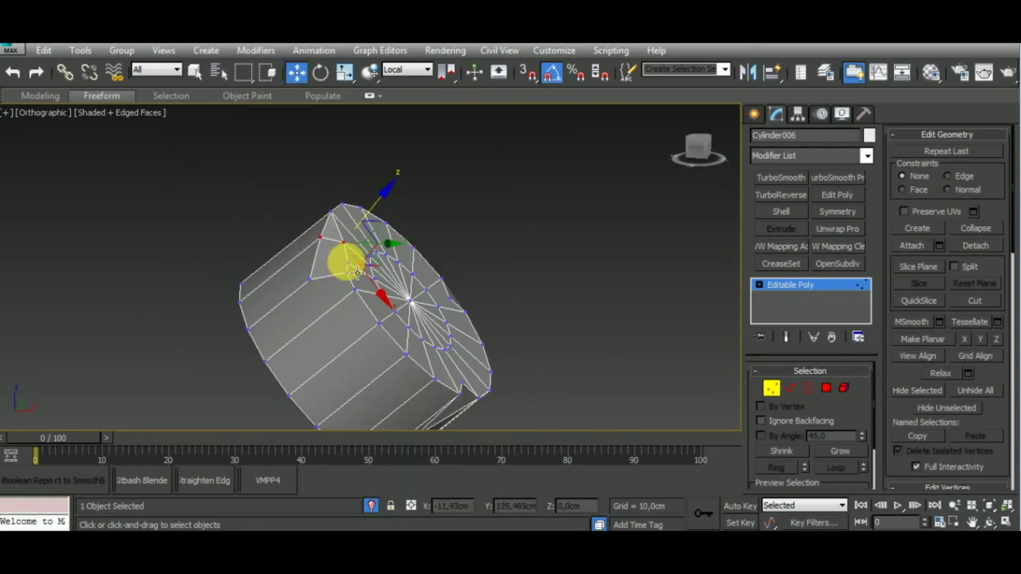
pyautogui.keyDown('ctrl'); pyautogui.click(321, 283); pyautogui.keyUp('ctrl')
pyautogui.rightClick(316, 292)
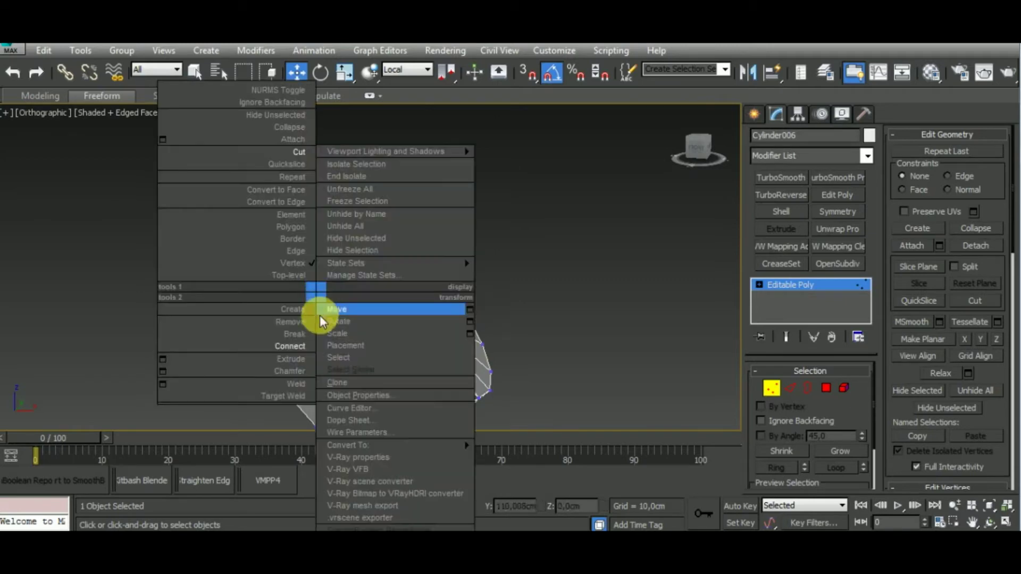
pyautogui.click(311, 346)
# - Break a vertex on the cylinder's side apart
pyautogui.moveTo(399, 301)
pyautogui.keyDown('alt'); pyautogui.mouseDown(button='middle')
pyautogui.moveTo(358, 312)
pyautogui.moveTo(412, 292)
pyautogui.moveTo(383, 223)
pyautogui.mouseUp(button='middle'); pyautogui.keyUp('alt')
pyautogui.click(404, 280)
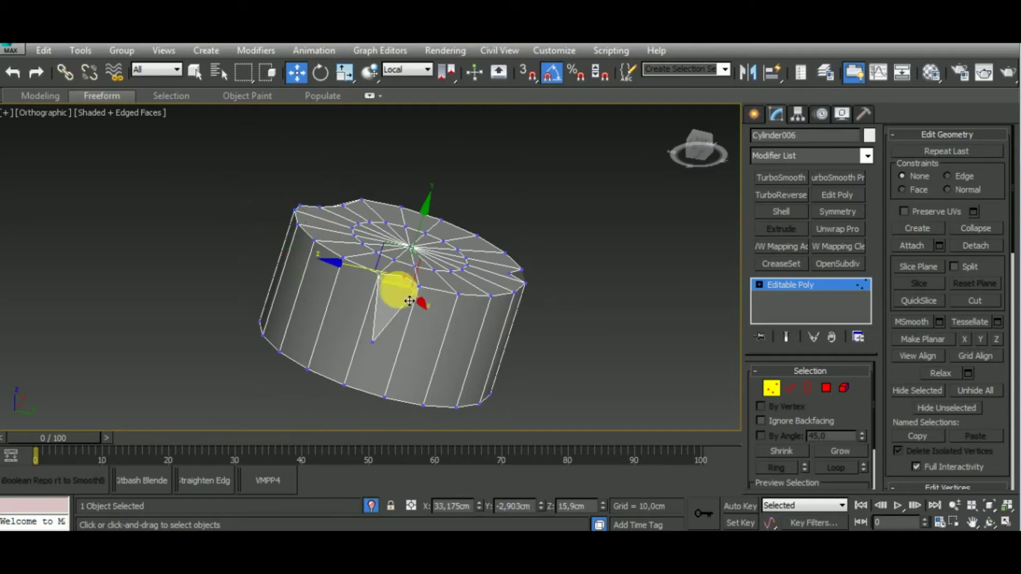
pyautogui.keyDown('ctrl'); pyautogui.click(385, 343); pyautogui.keyUp('ctrl')
pyautogui.rightClick(408, 343)
pyautogui.click(400, 366)
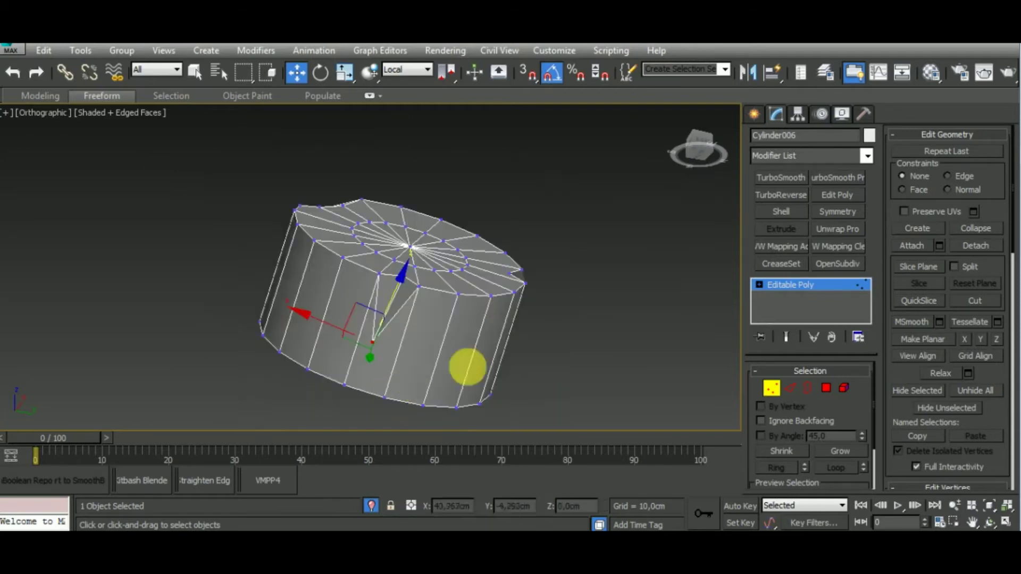
# - Connect vertices on the cylinder's cap and outer rim with new edges
pyautogui.moveTo(467, 365)
pyautogui.keyDown('alt'); pyautogui.mouseDown(button='middle')
pyautogui.moveTo(528, 339)
pyautogui.moveTo(492, 378)
pyautogui.moveTo(519, 268)
pyautogui.mouseUp(button='middle'); pyautogui.keyUp('alt')
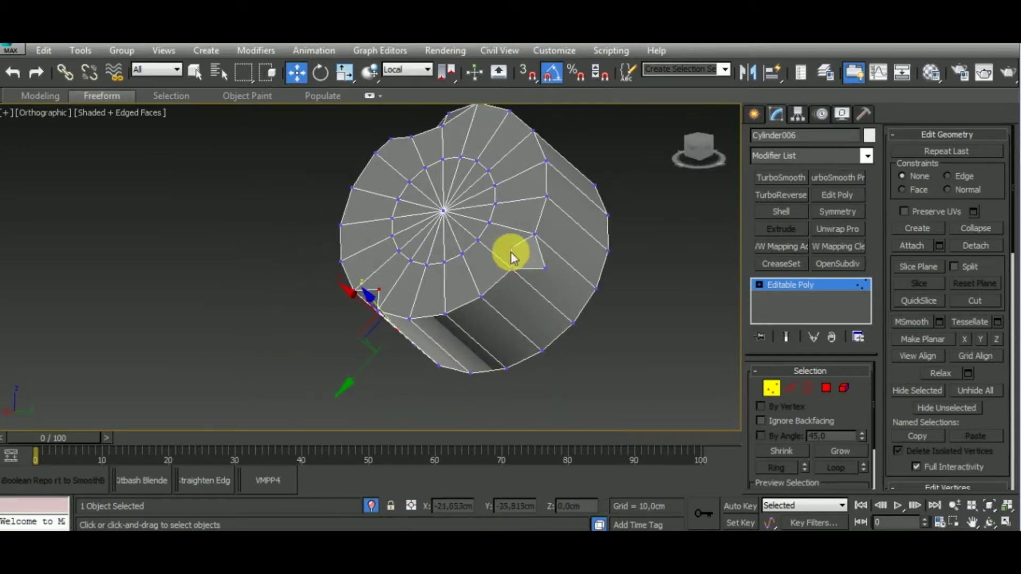
pyautogui.click(511, 248)
pyautogui.rightClick(578, 292)
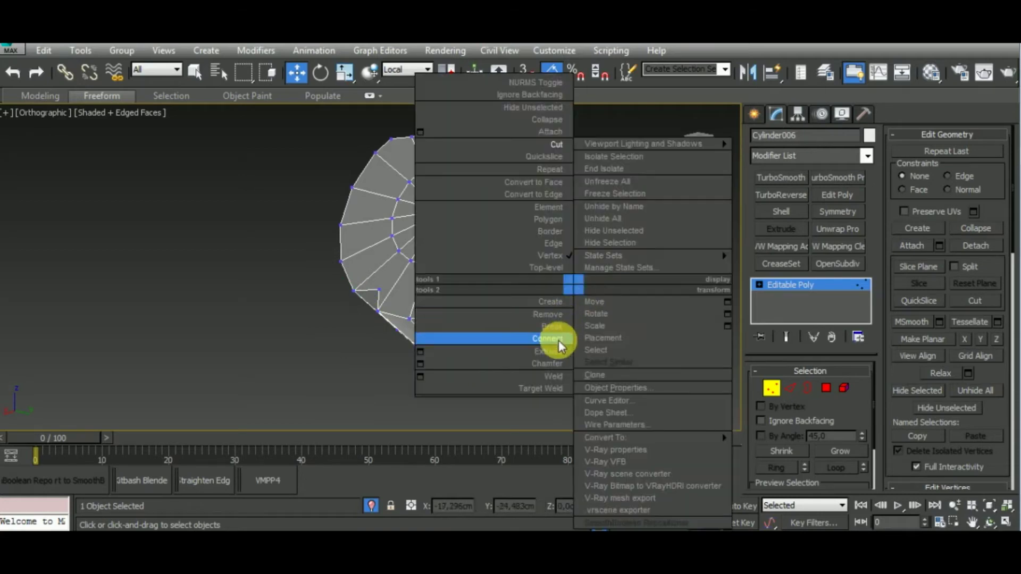
pyautogui.click(553, 337)
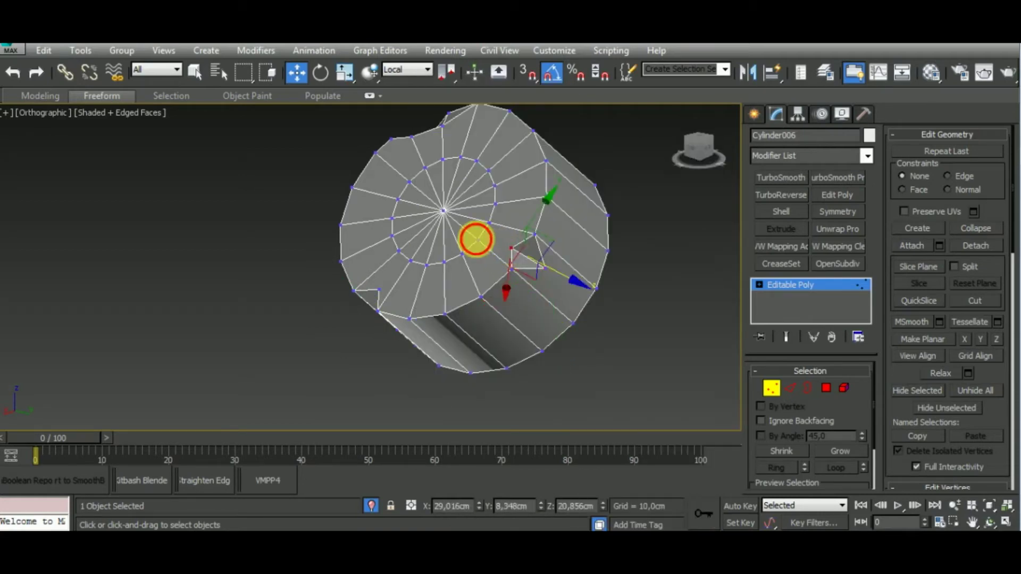
pyautogui.rightClick(476, 238)
pyautogui.click(468, 326)
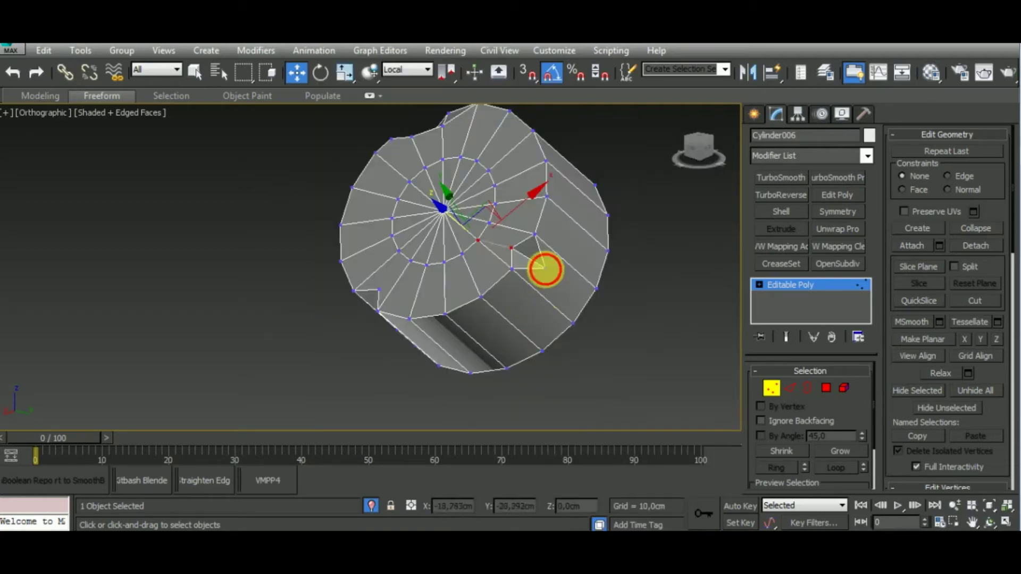
pyautogui.click(598, 283)
pyautogui.rightClick(633, 314)
pyautogui.click(571, 368)
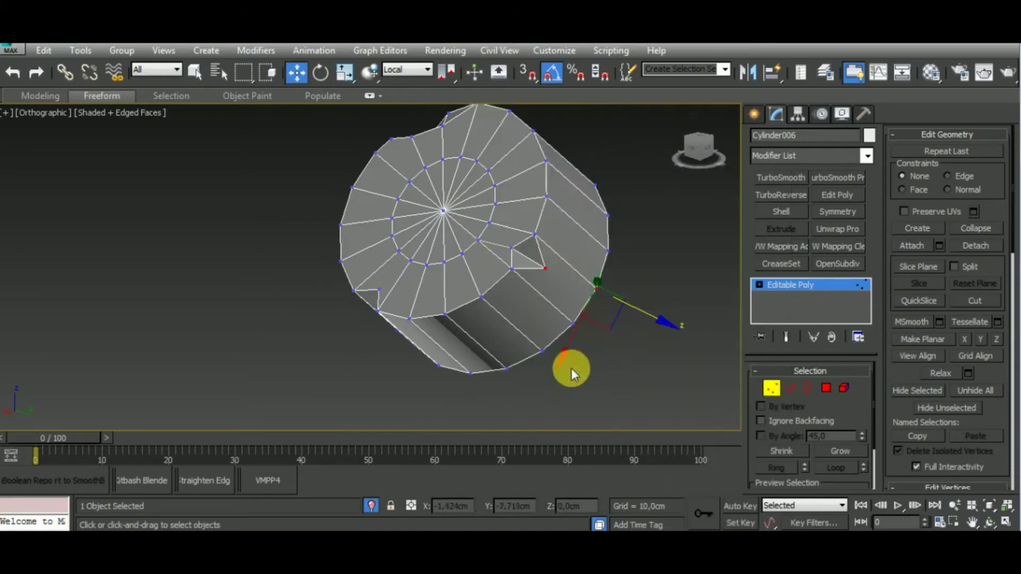
# - Connect side-wall vertices to form the two edges of the triangular notch
pyautogui.moveTo(571, 368)
pyautogui.keyDown('alt'); pyautogui.mouseDown(button='middle')
pyautogui.moveTo(467, 290)
pyautogui.moveTo(425, 276)
pyautogui.mouseUp(button='middle'); pyautogui.keyUp('alt')
pyautogui.click(426, 273)
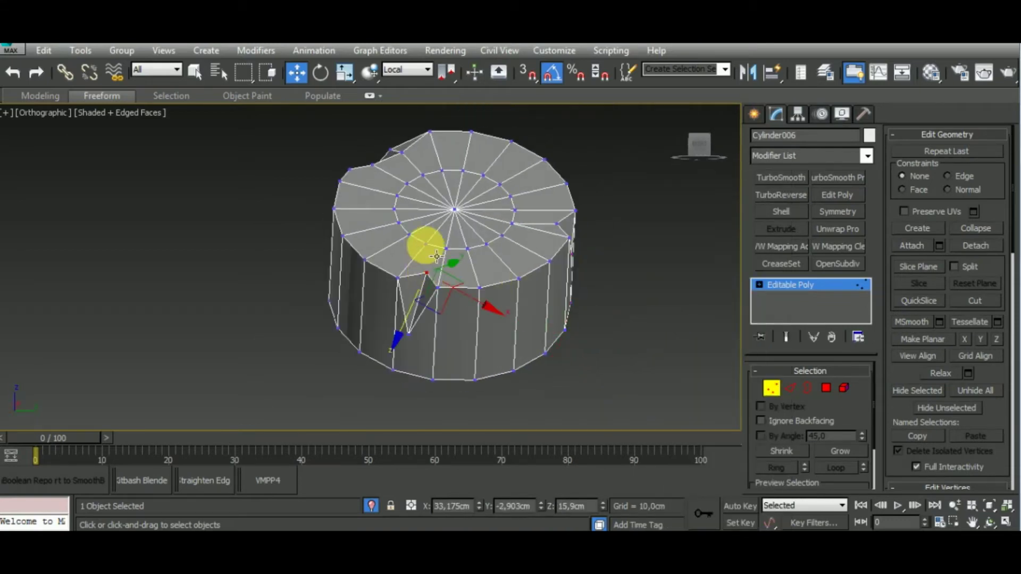
pyautogui.rightClick(497, 265)
pyautogui.click(481, 320)
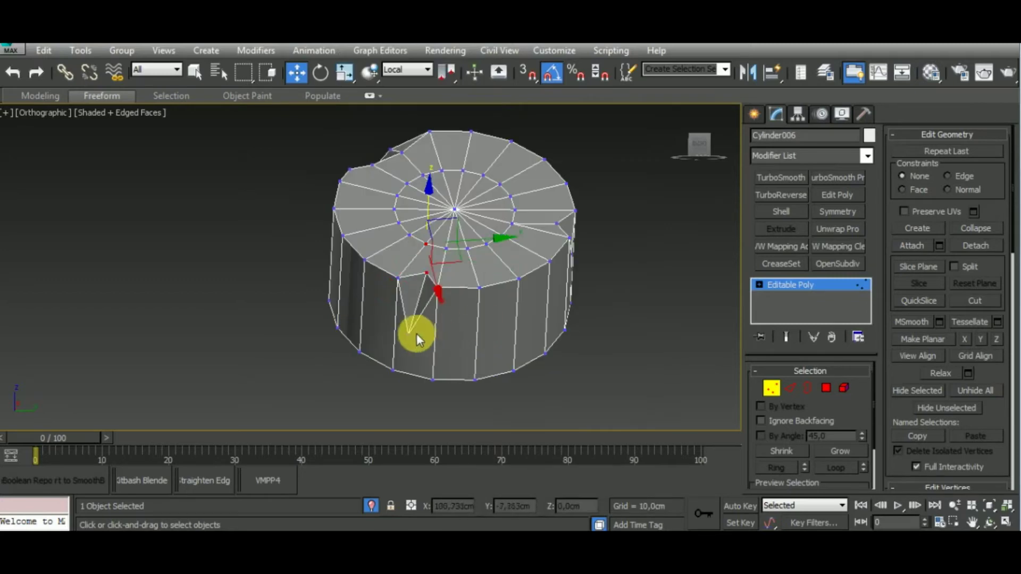
pyautogui.click(411, 333)
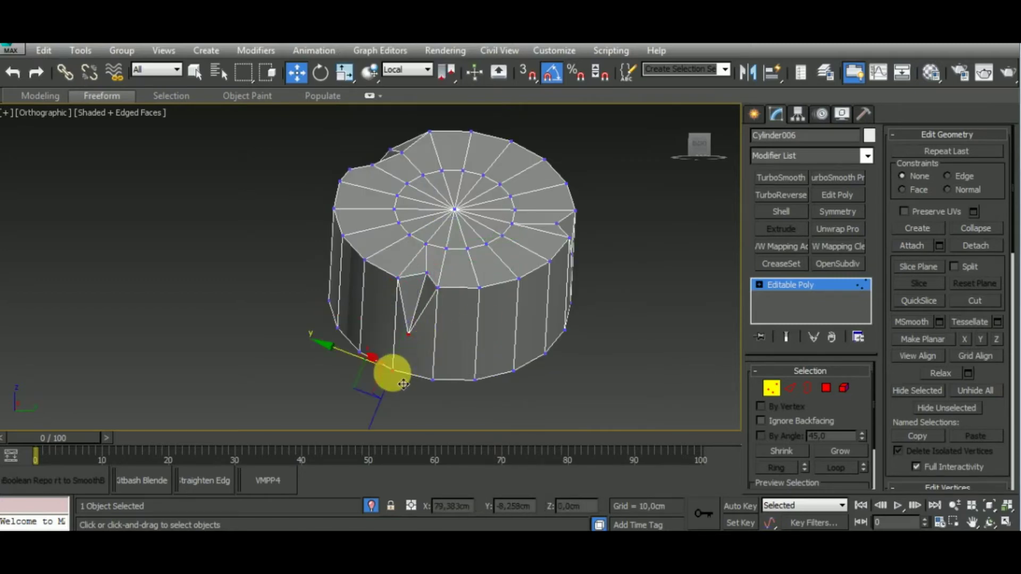
pyautogui.rightClick(452, 325)
pyautogui.click(439, 378)
# - Select the vertices at the notch's end and nudge them slightly
pyautogui.moveTo(439, 303)
pyautogui.keyDown('alt'); pyautogui.mouseDown(button='middle')
pyautogui.moveTo(512, 308)
pyautogui.moveTo(496, 299)
pyautogui.mouseUp(button='middle'); pyautogui.keyUp('alt')
pyautogui.moveTo(419, 261)
pyautogui.keyDown('alt'); pyautogui.mouseDown(button='middle')
pyautogui.moveTo(394, 274)
pyautogui.moveTo(382, 253)
pyautogui.moveTo(505, 242)
pyautogui.moveTo(417, 269)
pyautogui.moveTo(387, 193)
pyautogui.moveTo(397, 162)
pyautogui.mouseUp(button='middle'); pyautogui.keyUp('alt')
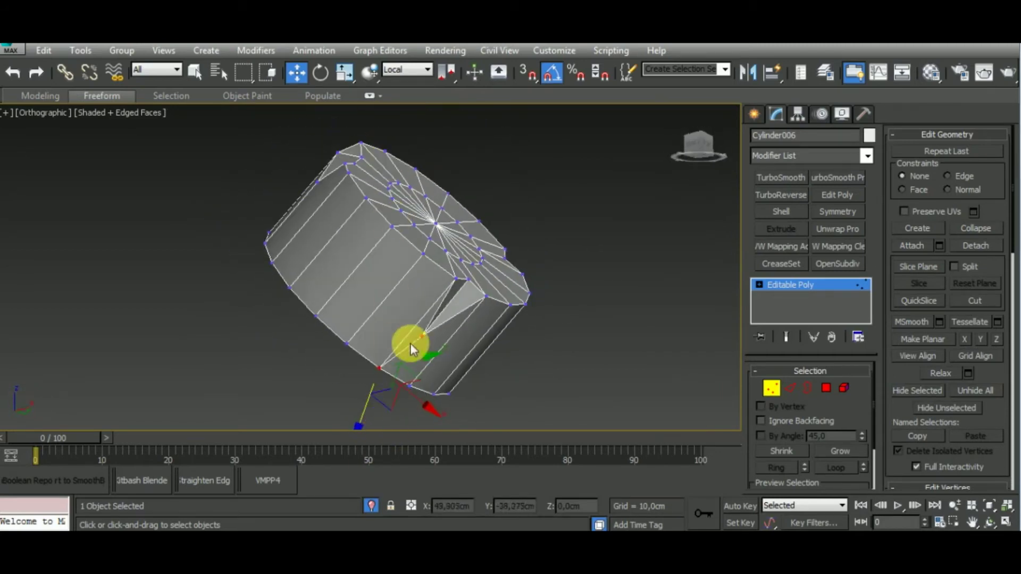
pyautogui.keyDown('alt'); pyautogui.moveTo(496, 310); pyautogui.dragTo(574, 296, button='middle'); pyautogui.keyUp('alt')
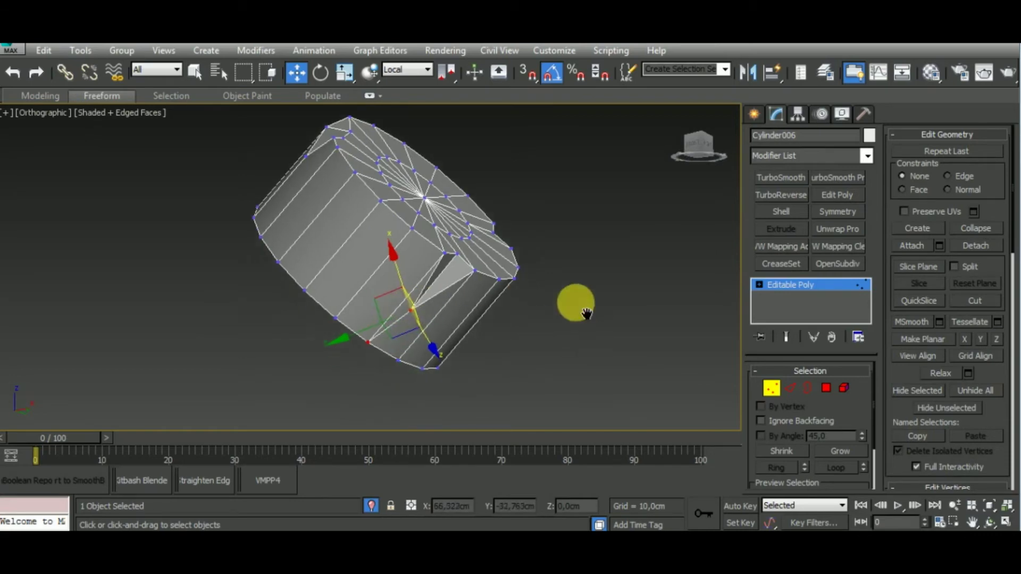
pyautogui.press('f')
pyautogui.scroll(5, 480, 275)
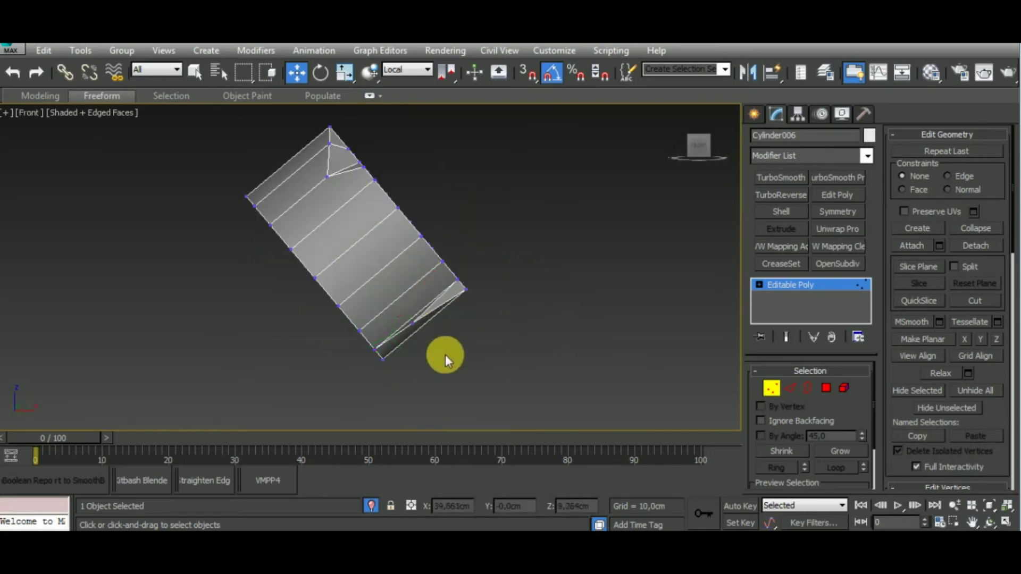
pyautogui.click(414, 325)
pyautogui.keyDown('ctrl'); pyautogui.click(371, 351); pyautogui.keyUp('ctrl')
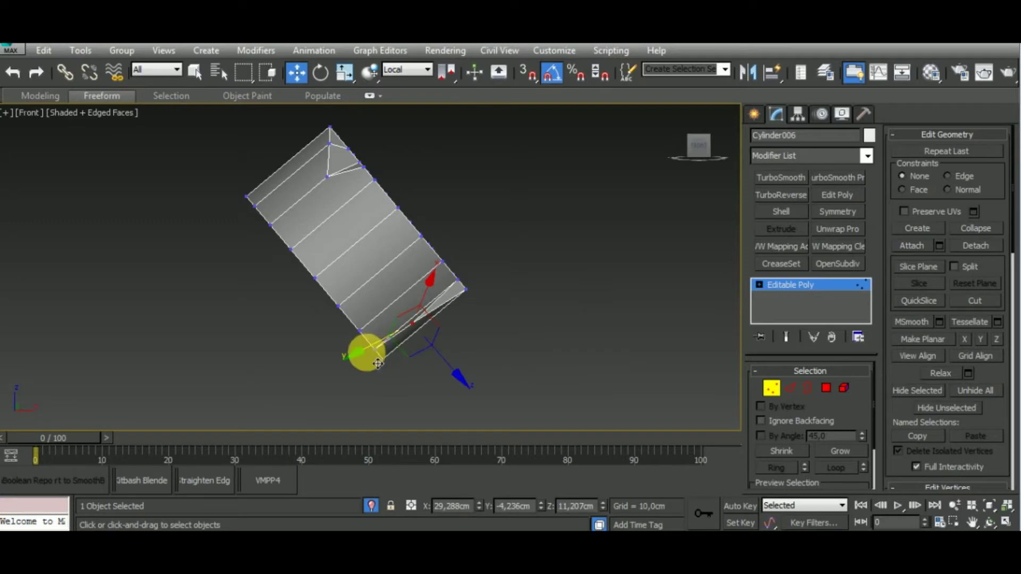
pyautogui.moveTo(378, 363); pyautogui.dragTo(384, 359)
pyautogui.moveTo(390, 354)
pyautogui.keyDown('alt'); pyautogui.mouseDown(button='middle')
pyautogui.moveTo(606, 318)
pyautogui.moveTo(505, 315)
pyautogui.moveTo(477, 371)
pyautogui.mouseUp(button='middle'); pyautogui.keyUp('alt')
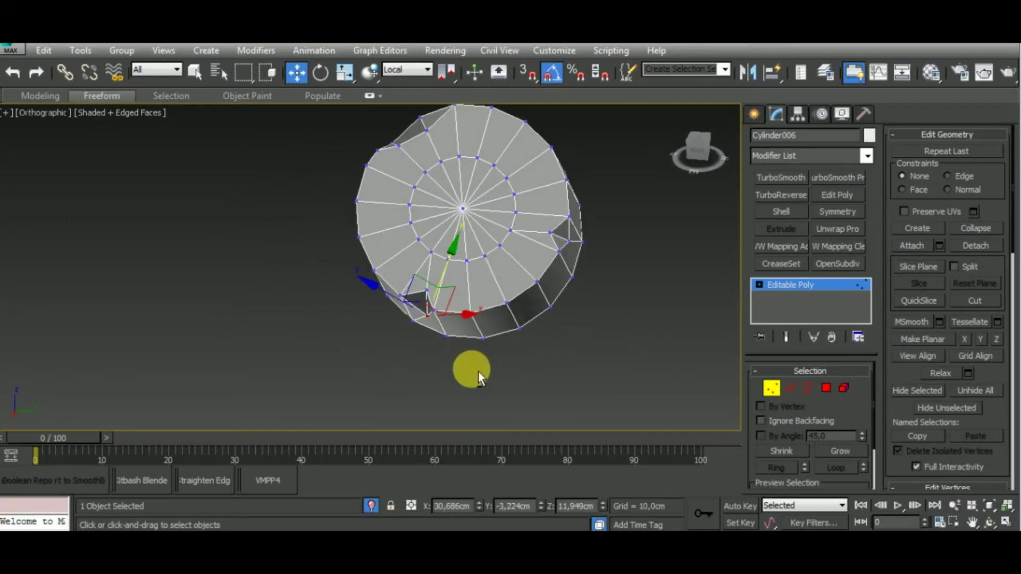
# - Exit isolation so the whole helmet shows again, leave vertex editing and deselect the cylinder
pyautogui.click(371, 506)
pyautogui.scroll(-3, 477, 306)
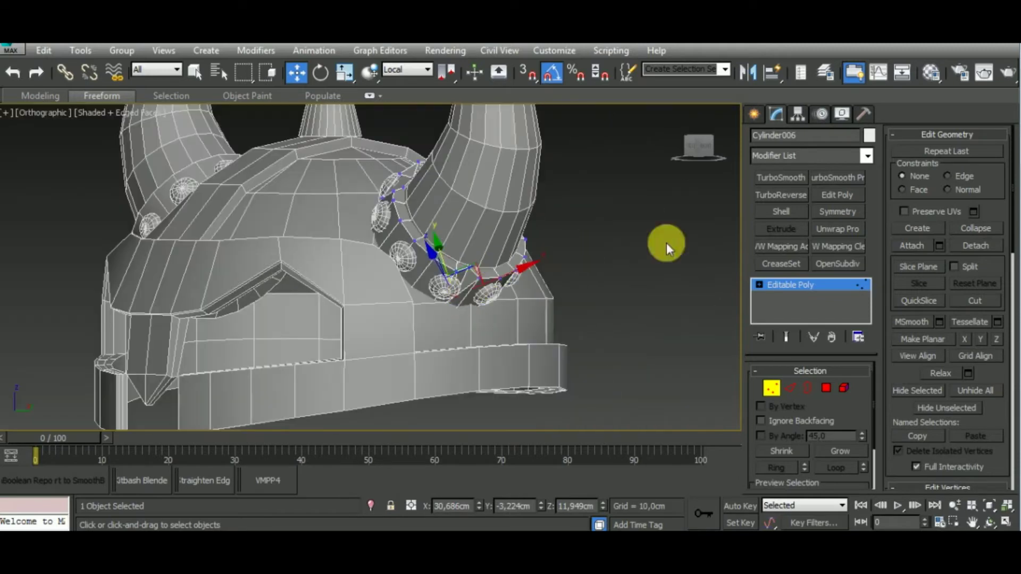
pyautogui.click(771, 388)
pyautogui.moveTo(636, 314)
pyautogui.keyDown('alt'); pyautogui.mouseDown(button='middle')
pyautogui.moveTo(656, 353)
pyautogui.moveTo(597, 290)
pyautogui.moveTo(471, 350)
pyautogui.mouseUp(button='middle'); pyautogui.keyUp('alt')
pyautogui.click(620, 352)
# - Select the helmet body and collapse its symmetry into the mesh
pyautogui.click(471, 349)
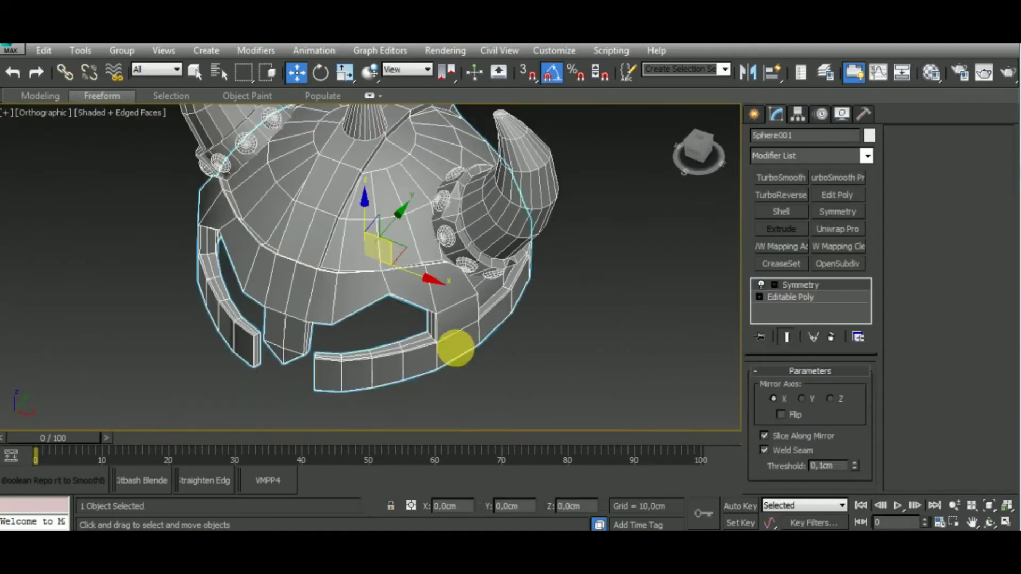
pyautogui.moveTo(604, 329)
pyautogui.keyDown('alt'); pyautogui.mouseDown(button='middle')
pyautogui.moveTo(584, 252)
pyautogui.moveTo(598, 299)
pyautogui.mouseUp(button='middle'); pyautogui.keyUp('alt')
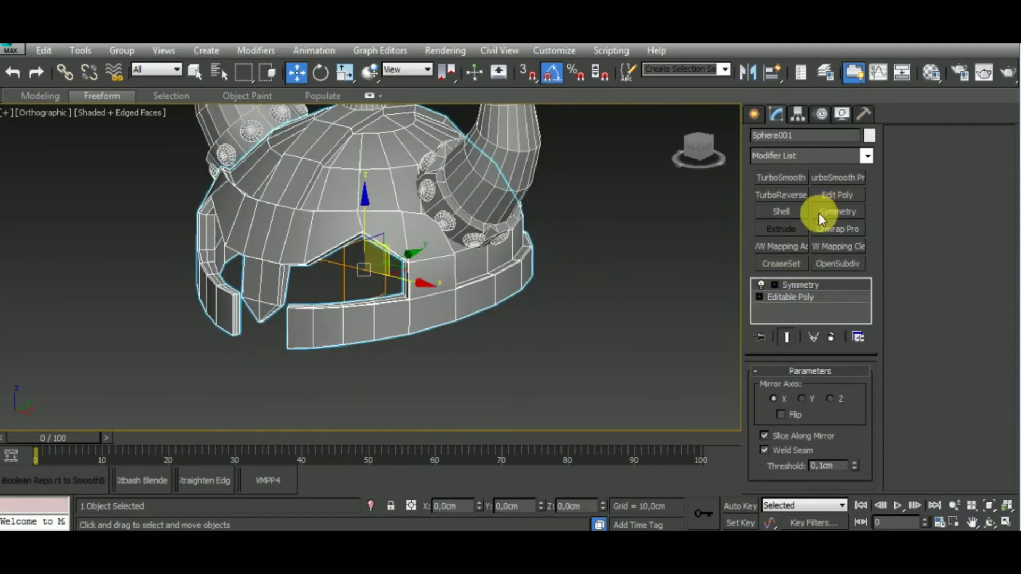
pyautogui.rightClick(513, 307)
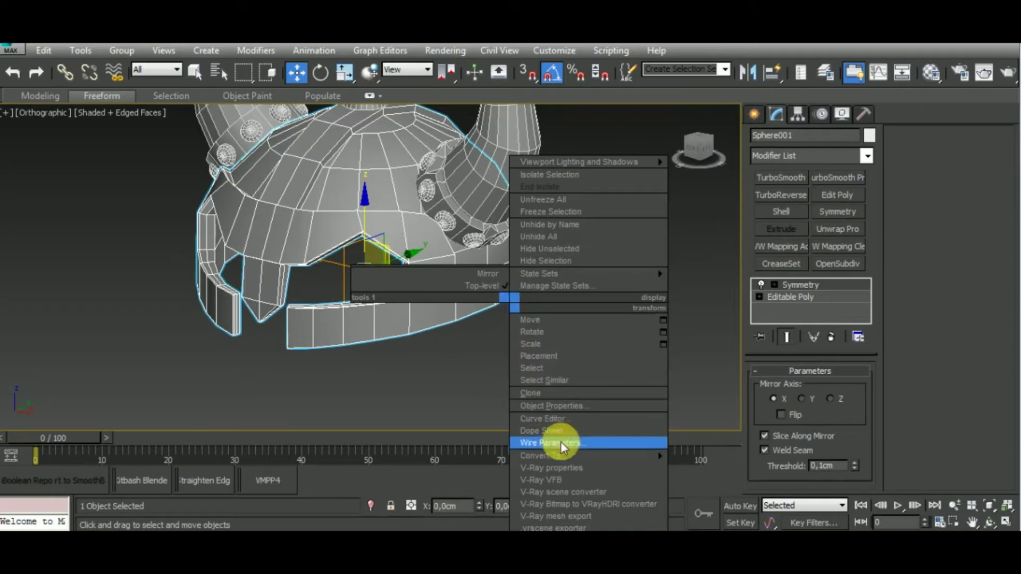
pyautogui.click(690, 466)
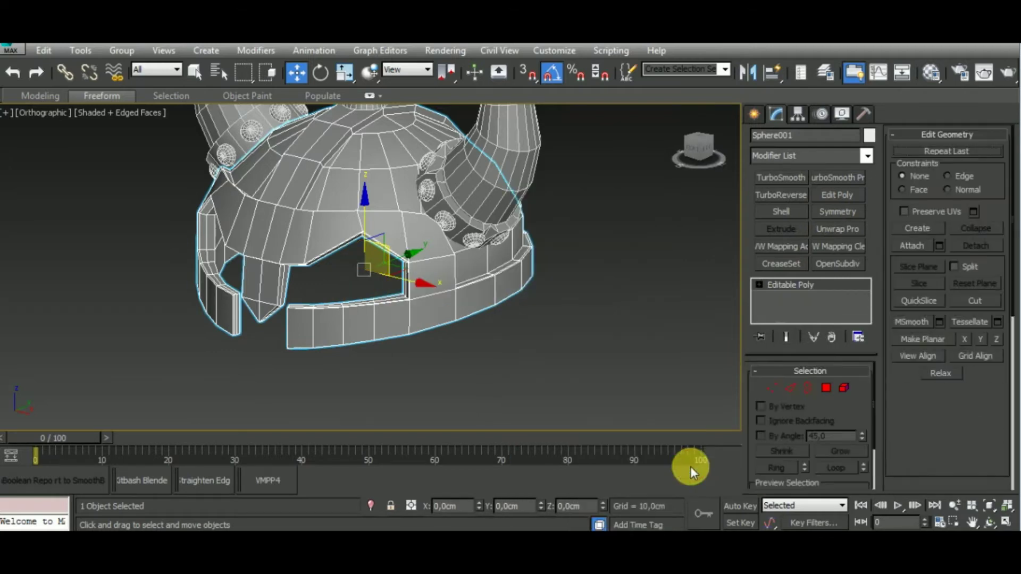
# - Select a full edge loop on the right brim band
pyautogui.click(790, 388)
pyautogui.keyDown('alt'); pyautogui.moveTo(558, 326); pyautogui.dragTo(590, 388, button='middle'); pyautogui.keyUp('alt')
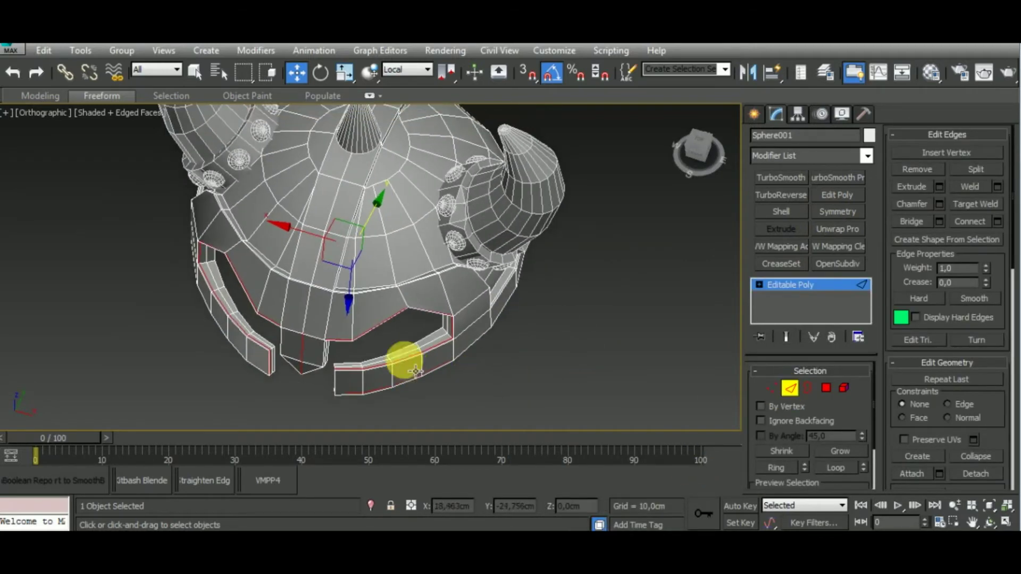
pyautogui.scroll(5, 420, 353)
pyautogui.scroll(-3, 434, 331)
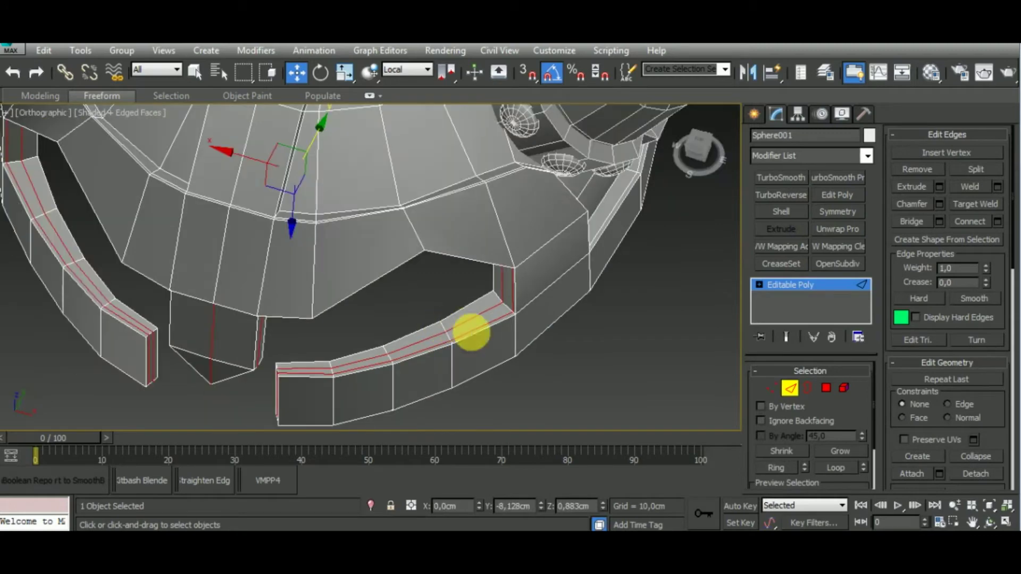
pyautogui.moveTo(472, 331)
pyautogui.keyDown('alt'); pyautogui.mouseDown(button='middle')
pyautogui.moveTo(486, 269)
pyautogui.moveTo(499, 264)
pyautogui.moveTo(556, 324)
pyautogui.moveTo(601, 296)
pyautogui.moveTo(606, 274)
pyautogui.moveTo(597, 340)
pyautogui.moveTo(587, 324)
pyautogui.mouseUp(button='middle'); pyautogui.keyUp('alt')
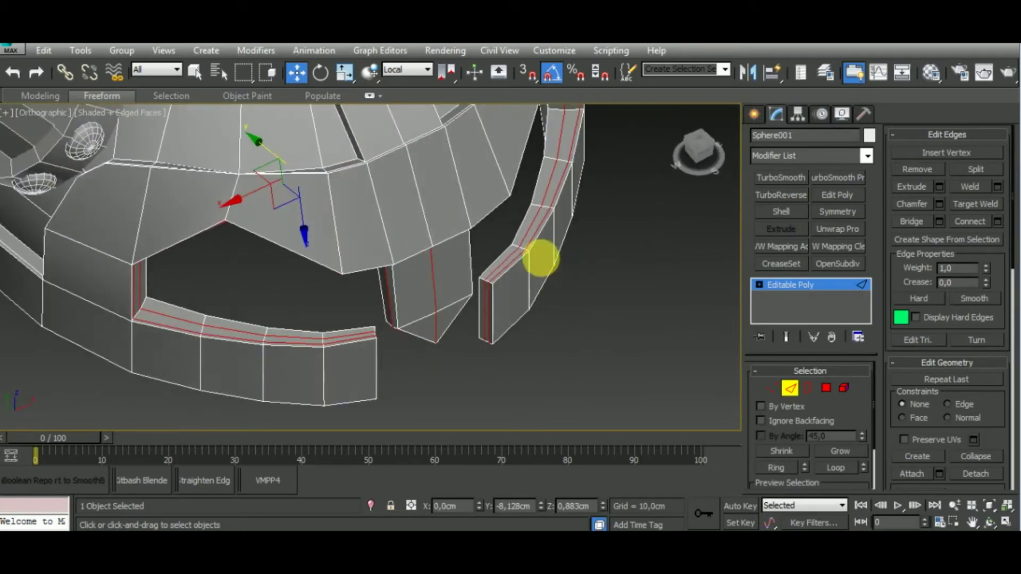
pyautogui.click(549, 244)
pyautogui.doubleClick(543, 246)
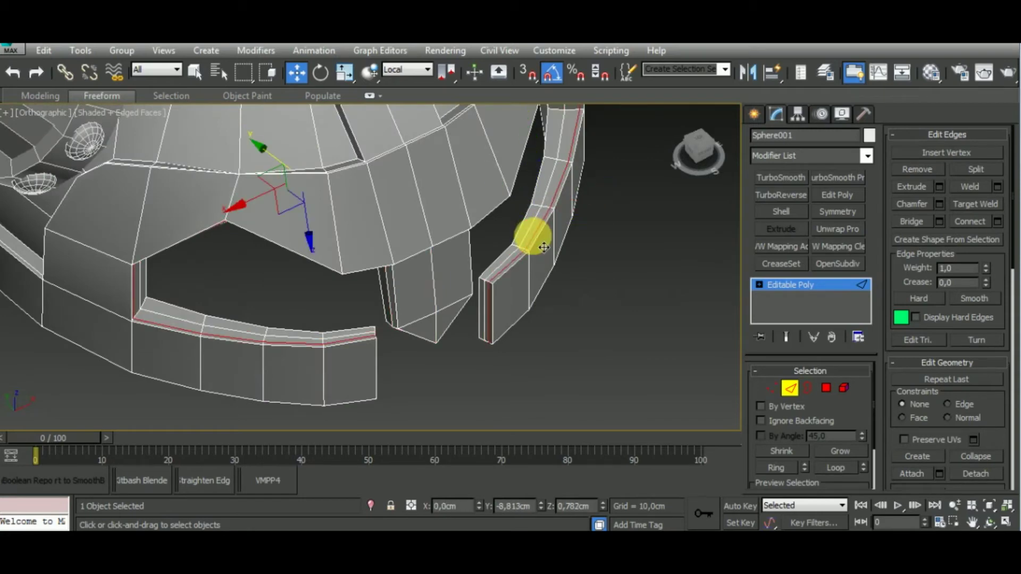
# - Remove the selected brim edge loops, undoing and redoing the removal once
pyautogui.moveTo(583, 313)
pyautogui.keyDown('alt'); pyautogui.mouseDown(button='middle')
pyautogui.moveTo(567, 323)
pyautogui.moveTo(559, 303)
pyautogui.moveTo(603, 332)
pyautogui.mouseUp(button='middle'); pyautogui.keyUp('alt')
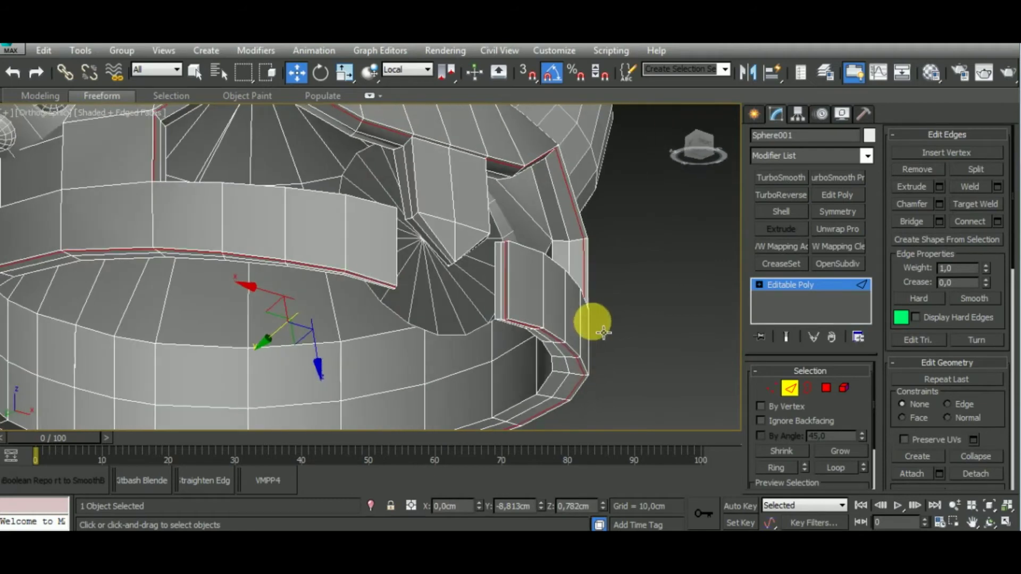
pyautogui.click(914, 171)
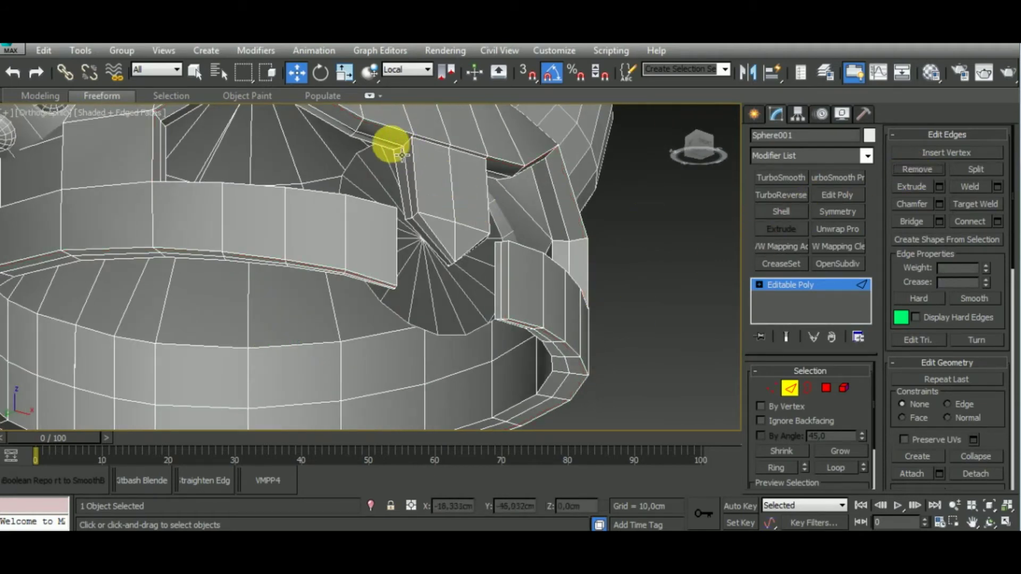
pyautogui.hotkey('ctrl', 'z')
pyautogui.scroll(-2, 554, 191)
pyautogui.scroll(-3, 575, 218)
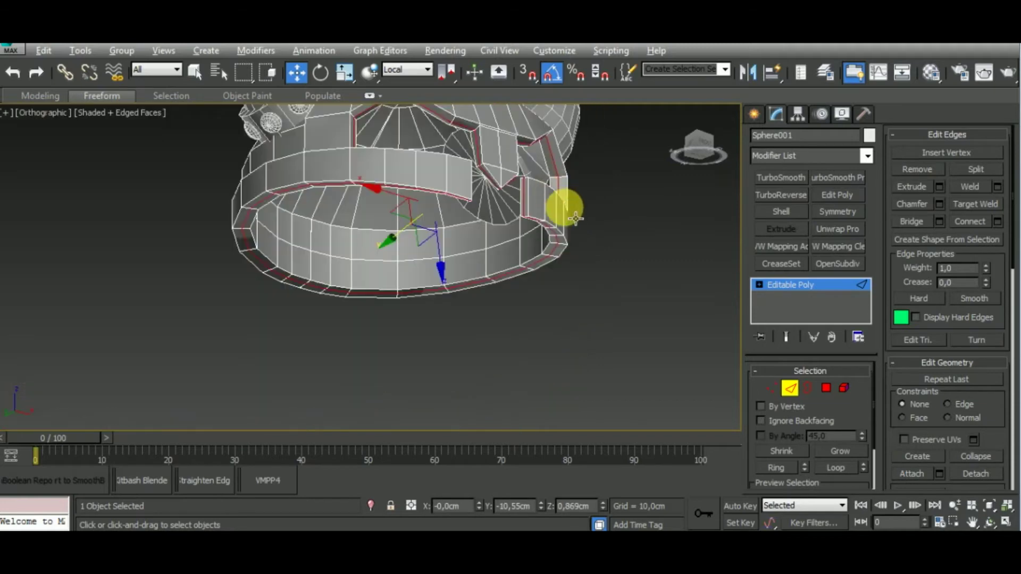
pyautogui.keyDown('alt'); pyautogui.moveTo(575, 218); pyautogui.dragTo(529, 282, button='middle'); pyautogui.keyUp('alt')
pyautogui.click(914, 169)
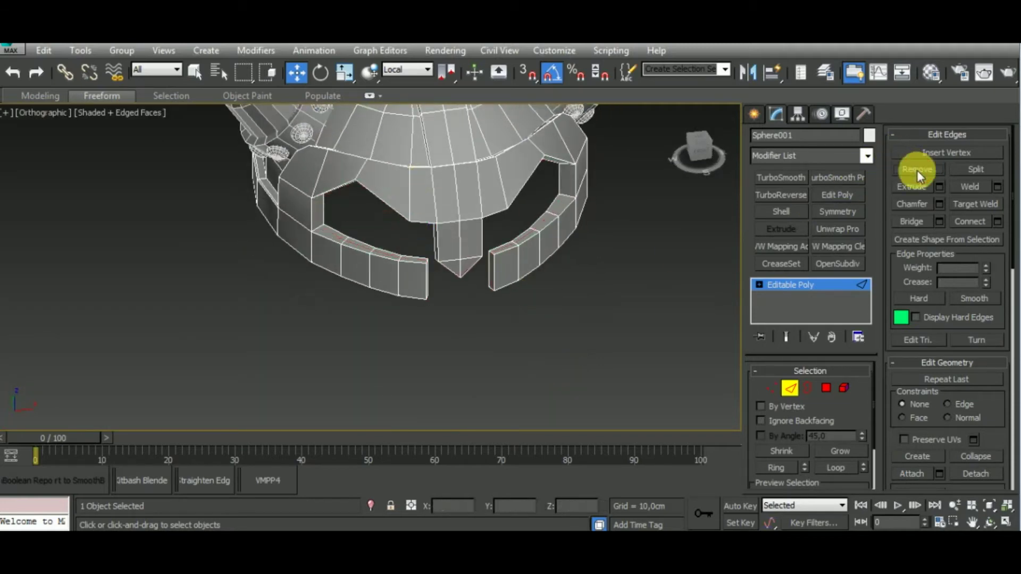
# - Select an edge loop along the helmet rim and remove it
pyautogui.moveTo(654, 251)
pyautogui.keyDown('alt'); pyautogui.mouseDown(button='middle')
pyautogui.moveTo(622, 177)
pyautogui.moveTo(538, 269)
pyautogui.mouseUp(button='middle'); pyautogui.keyUp('alt')
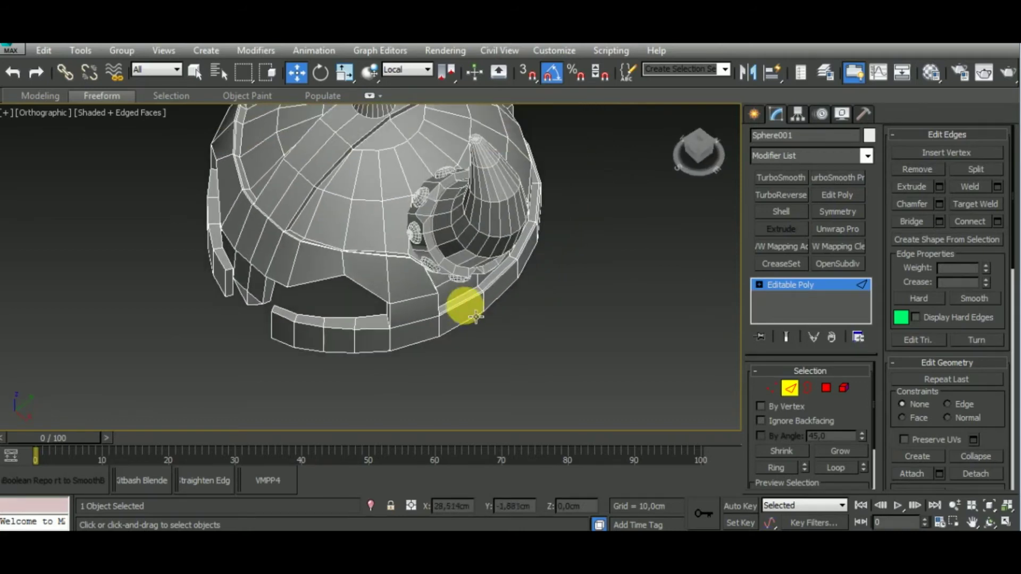
pyautogui.scroll(5, 462, 301)
pyautogui.doubleClick(463, 279)
pyautogui.scroll(-3, 475, 288)
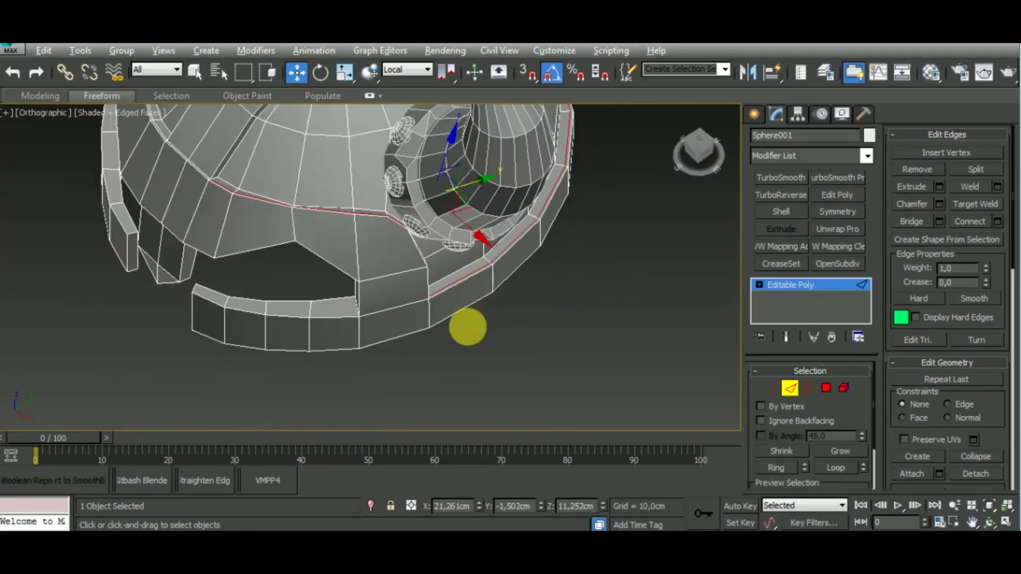
pyautogui.keyDown('alt'); pyautogui.moveTo(467, 325); pyautogui.dragTo(476, 364, button='middle'); pyautogui.keyUp('alt')
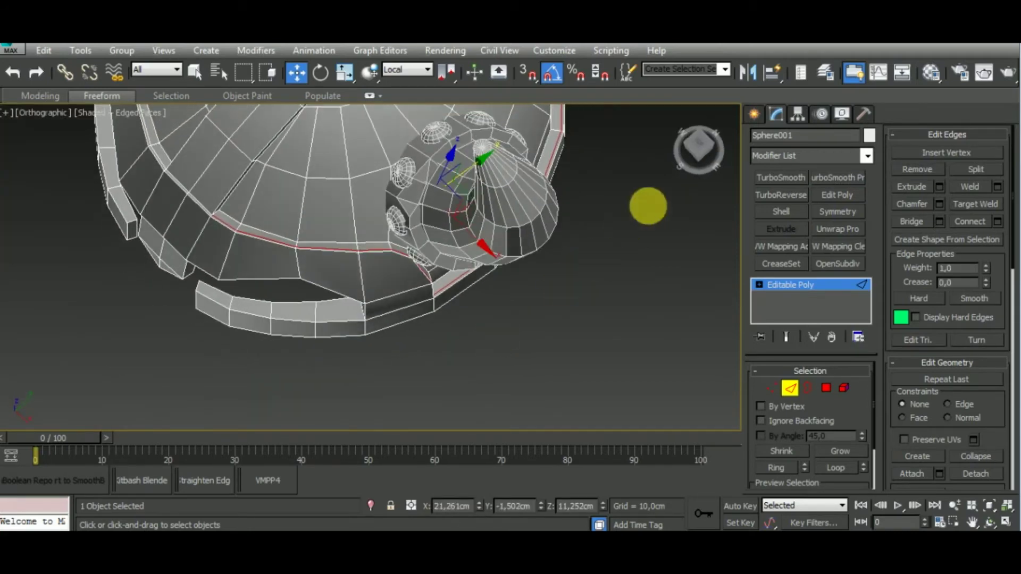
pyautogui.click(911, 168)
# - Select and remove a second edge loop along the rim
pyautogui.keyDown('alt'); pyautogui.moveTo(564, 287); pyautogui.dragTo(465, 301, button='middle'); pyautogui.keyUp('alt')
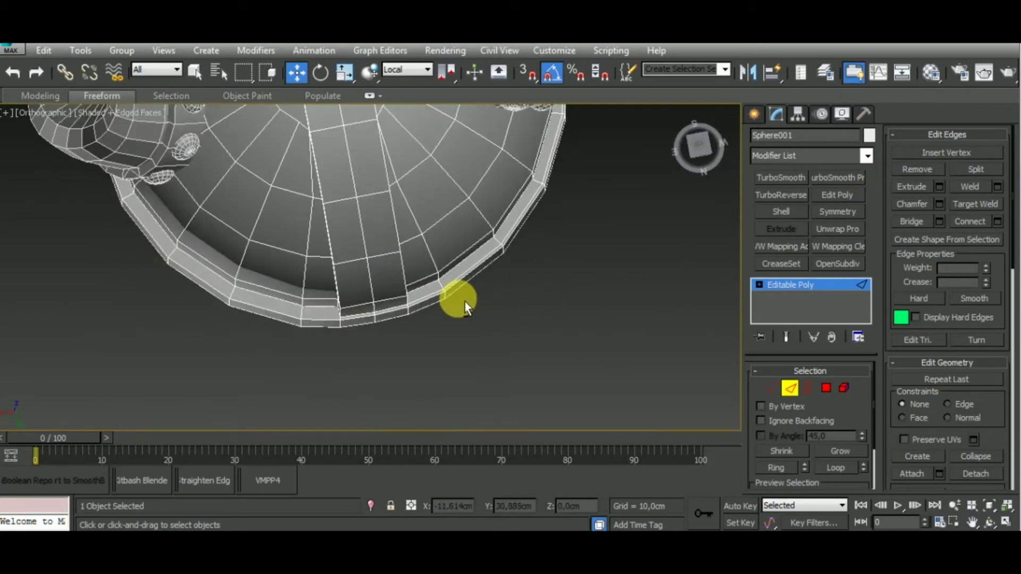
pyautogui.doubleClick(441, 303)
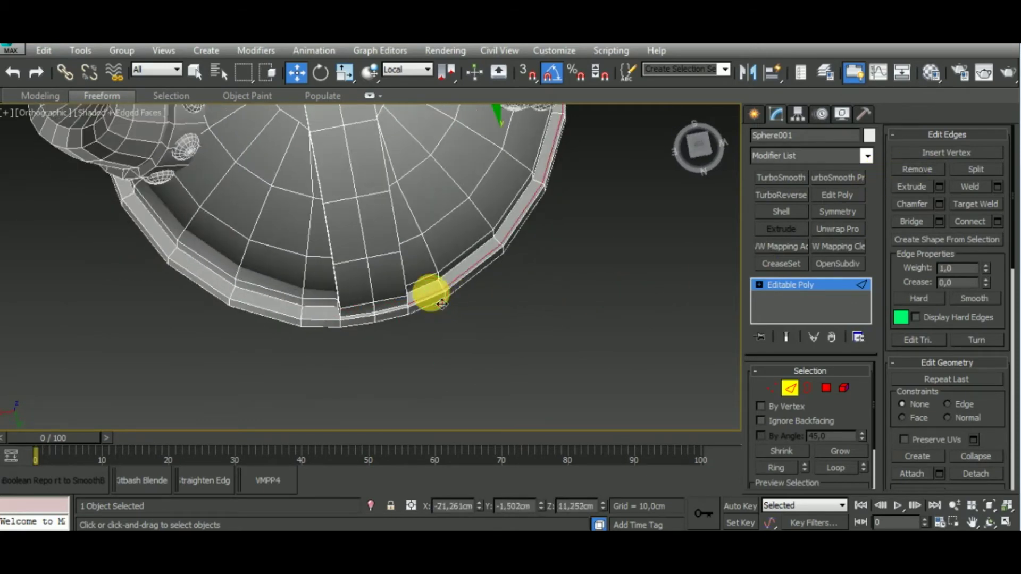
pyautogui.click(913, 169)
pyautogui.moveTo(611, 290)
pyautogui.keyDown('alt'); pyautogui.mouseDown(button='middle')
pyautogui.moveTo(410, 291)
pyautogui.moveTo(397, 274)
pyautogui.moveTo(422, 264)
pyautogui.moveTo(429, 276)
pyautogui.moveTo(432, 221)
pyautogui.moveTo(502, 284)
pyautogui.moveTo(360, 269)
pyautogui.moveTo(515, 328)
pyautogui.moveTo(515, 304)
pyautogui.mouseUp(button='middle'); pyautogui.keyUp('alt')
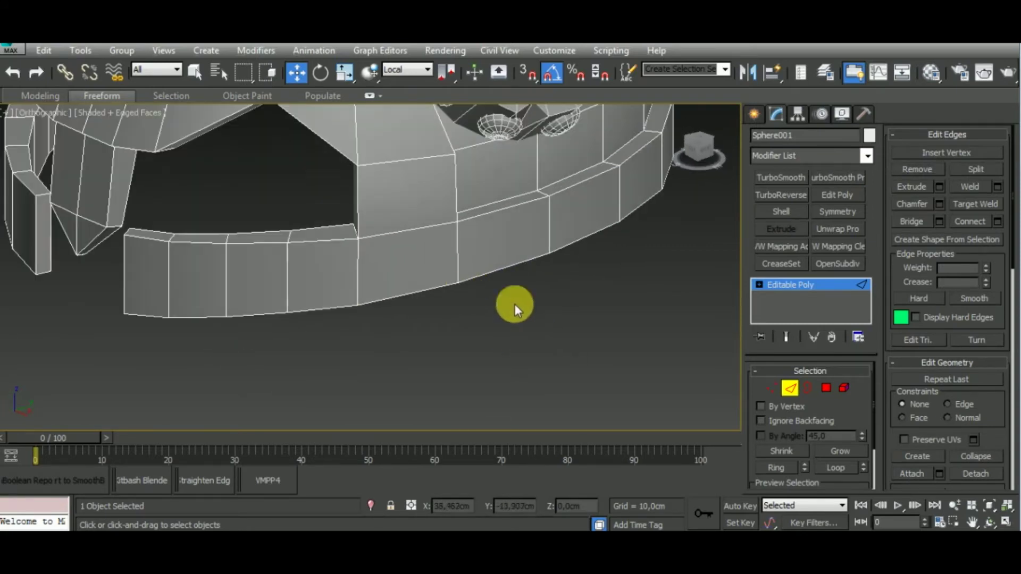
# - Cut a triangular notch outline across the brim band's outer face to its inner edge
pyautogui.click(772, 388)
pyautogui.keyDown('alt'); pyautogui.moveTo(723, 401); pyautogui.dragTo(307, 282, button='middle'); pyautogui.keyUp('alt')
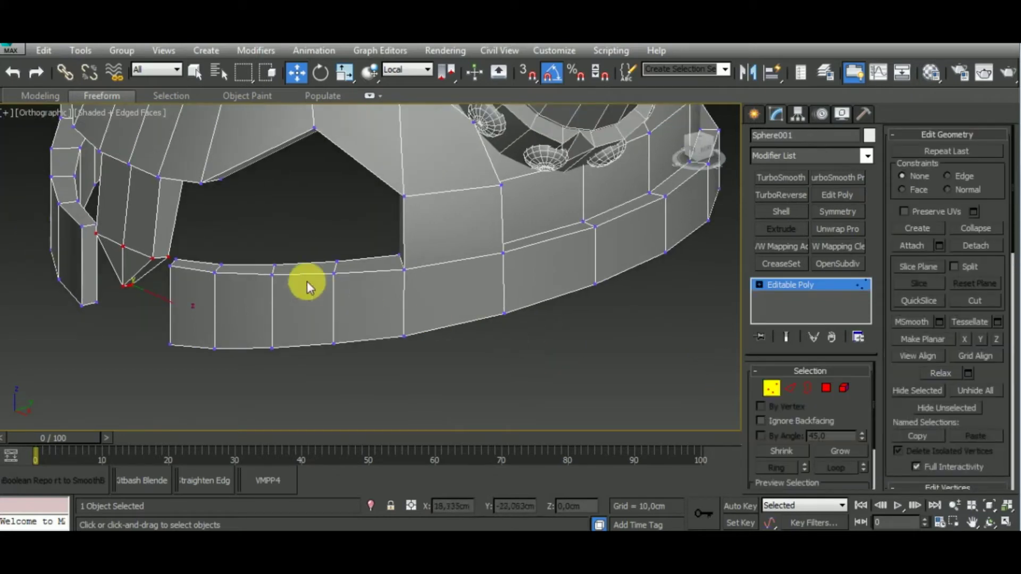
pyautogui.moveTo(456, 436)
pyautogui.keyDown('alt'); pyautogui.mouseDown(button='middle')
pyautogui.moveTo(509, 347)
pyautogui.moveTo(571, 328)
pyautogui.moveTo(494, 337)
pyautogui.moveTo(568, 364)
pyautogui.moveTo(447, 382)
pyautogui.mouseUp(button='middle'); pyautogui.keyUp('alt')
pyautogui.scroll(2, 387, 329)
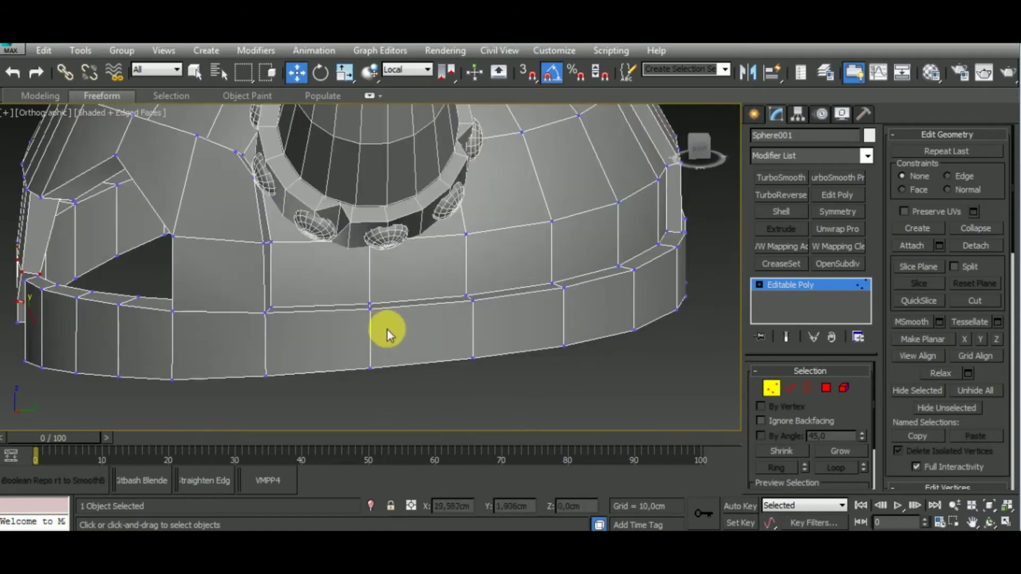
pyautogui.rightClick(445, 327)
pyautogui.click(431, 200)
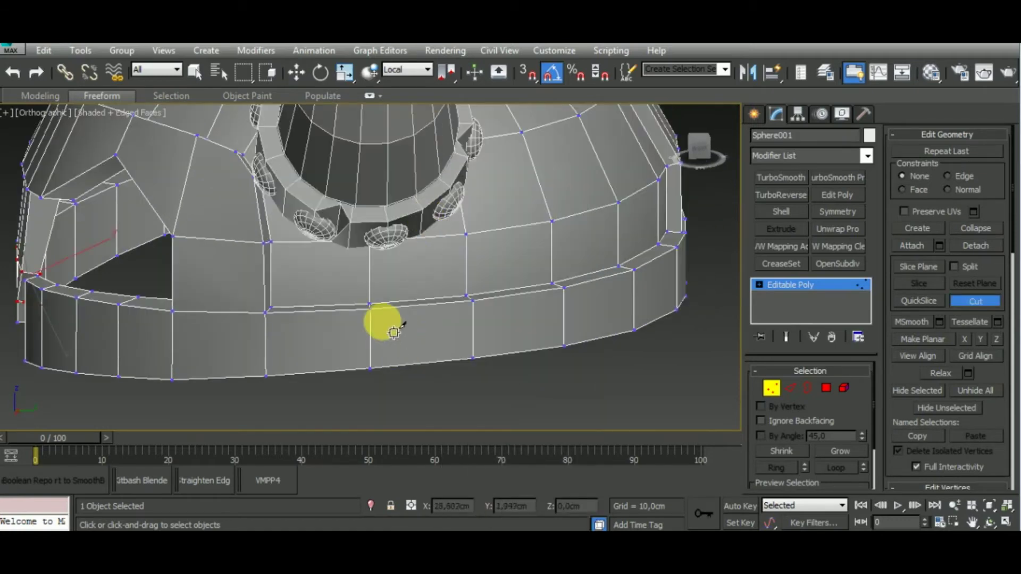
pyautogui.click(369, 308)
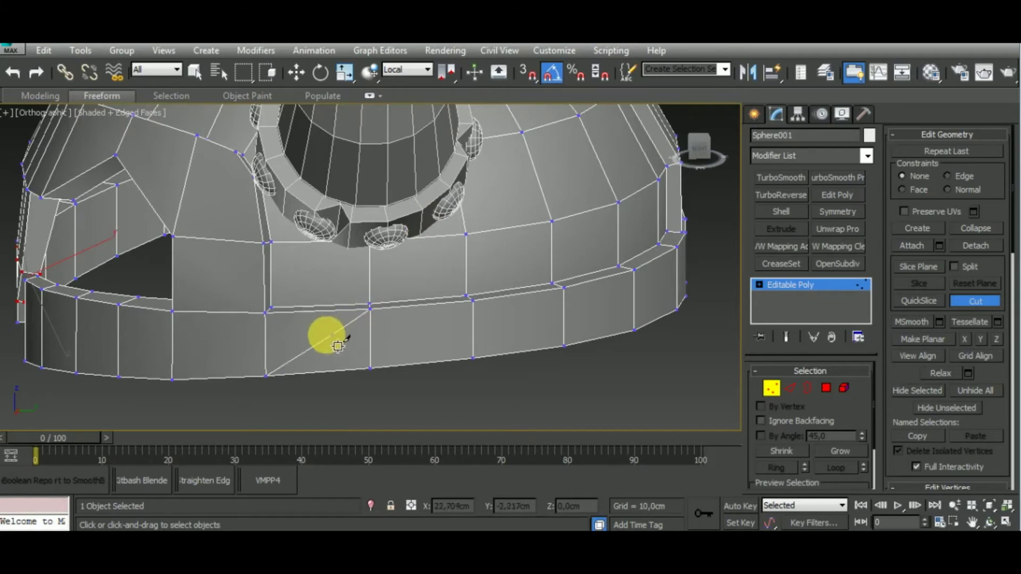
pyautogui.click(297, 350)
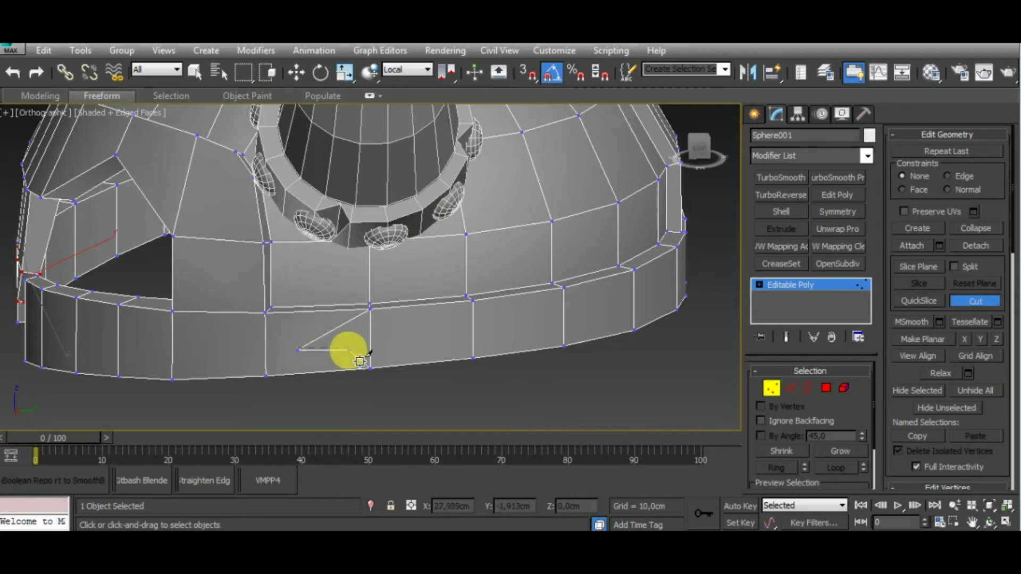
pyautogui.click(349, 350)
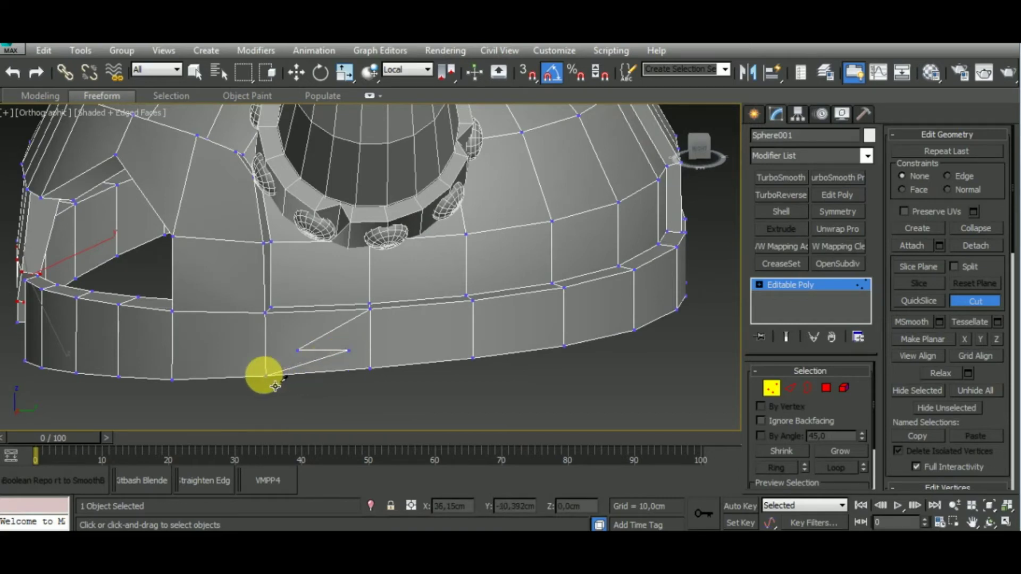
pyautogui.keyDown('alt'); pyautogui.moveTo(344, 401); pyautogui.dragTo(305, 309, button='middle'); pyautogui.keyUp('alt')
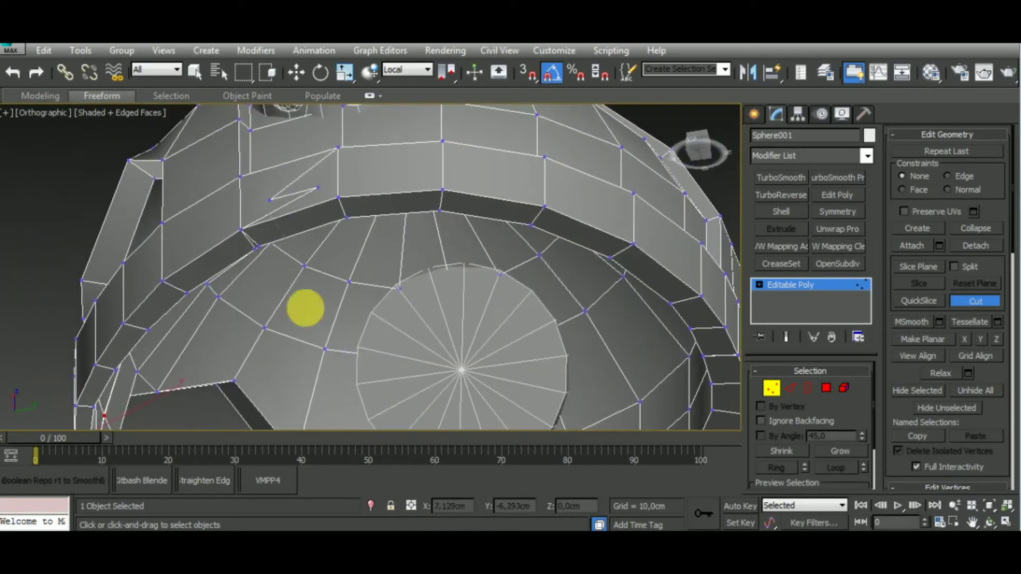
pyautogui.click(287, 237)
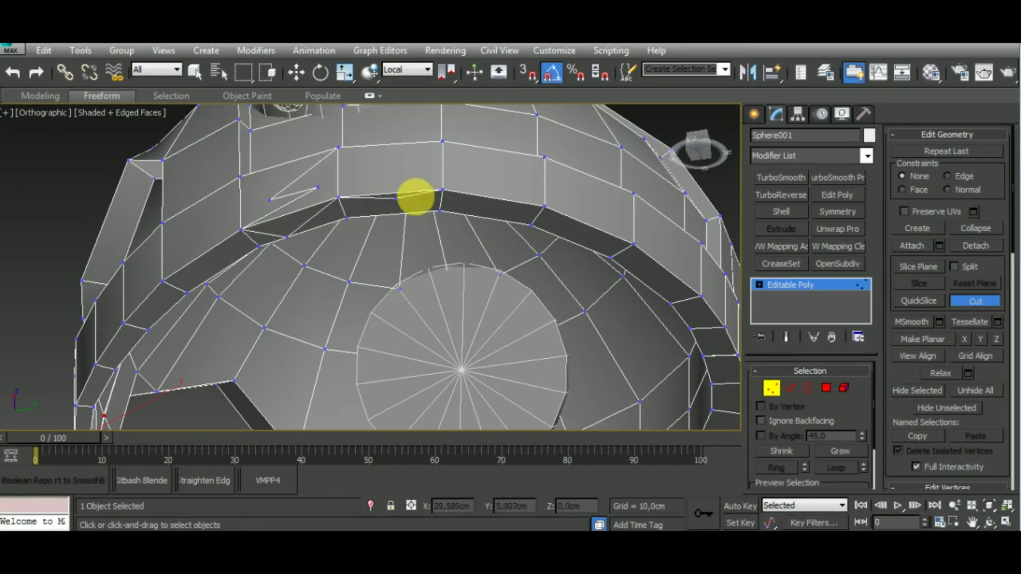
# - Cut additional edges along the inner band edge to complete the notch
pyautogui.moveTo(452, 221)
pyautogui.keyDown('alt'); pyautogui.mouseDown(button='middle')
pyautogui.moveTo(472, 265)
pyautogui.moveTo(486, 190)
pyautogui.mouseUp(button='middle'); pyautogui.keyUp('alt')
pyautogui.rightClick(495, 289)
pyautogui.scroll(-3, 486, 231)
pyautogui.scroll(4, 432, 213)
pyautogui.scroll(3, 391, 204)
pyautogui.scroll(-2, 392, 204)
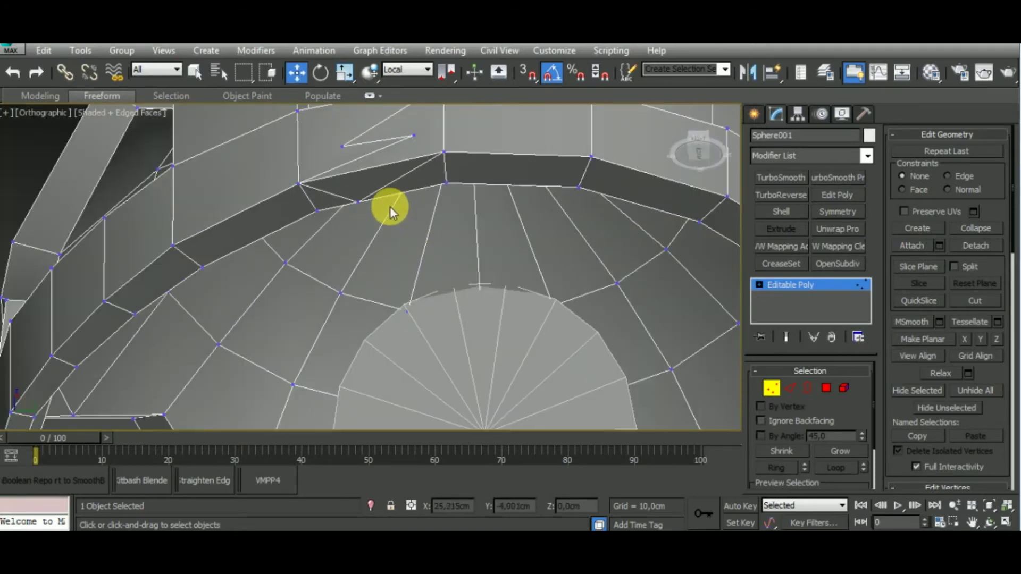
pyautogui.rightClick(376, 230)
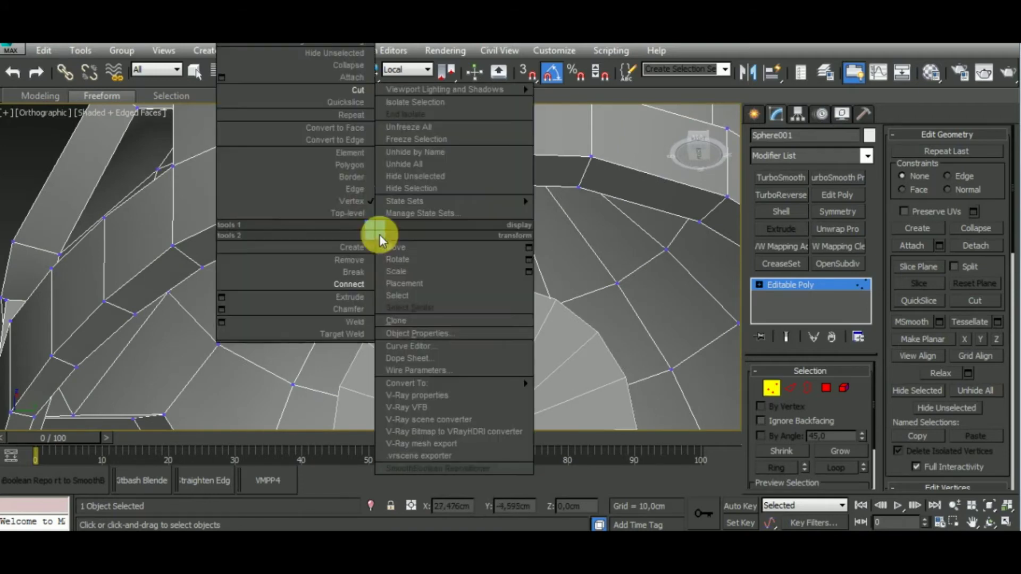
pyautogui.click(358, 90)
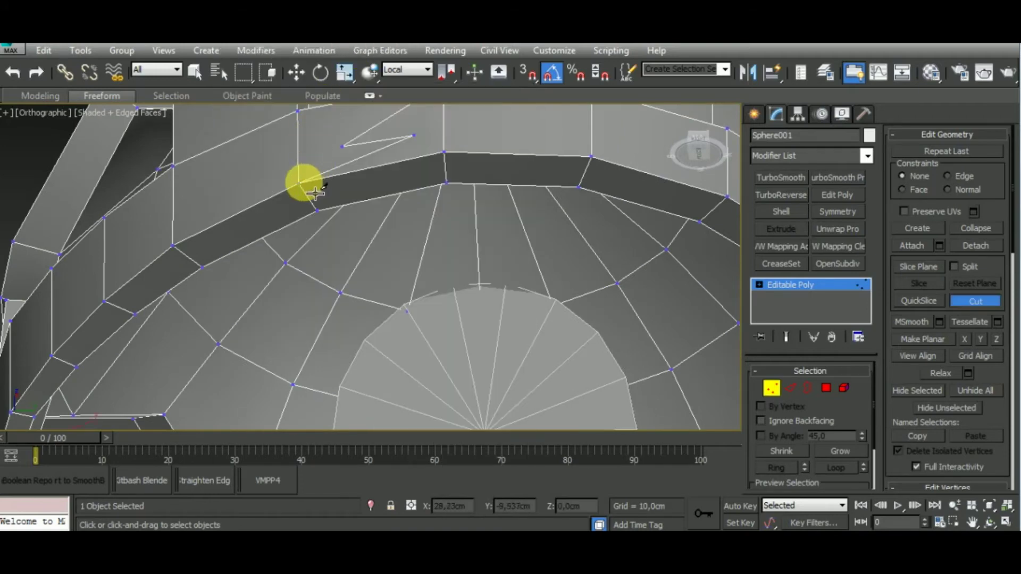
pyautogui.click(300, 184)
pyautogui.click(362, 190)
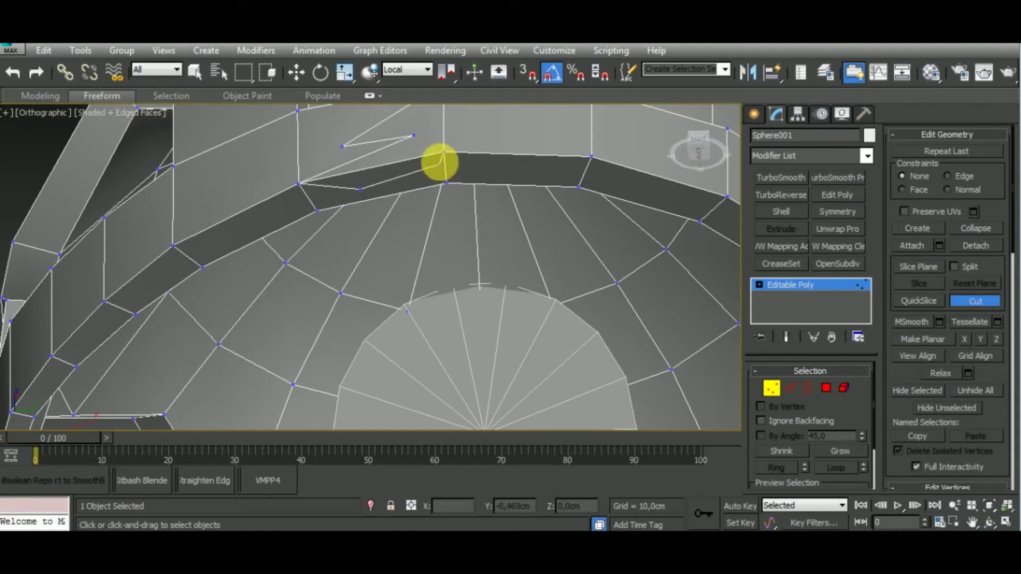
pyautogui.click(443, 153)
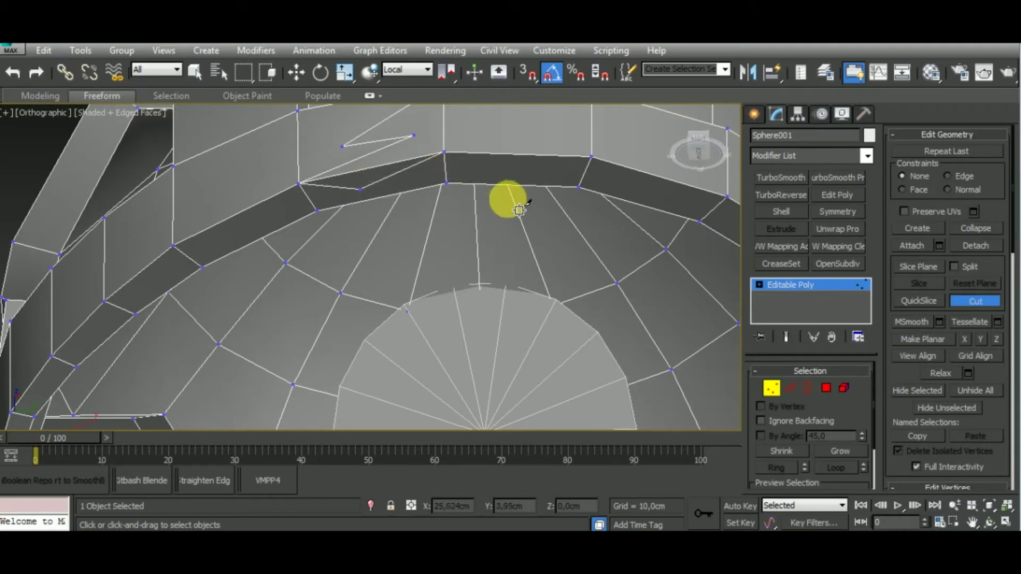
# - Exit cutting and select the triangular notch polygon
pyautogui.press('w')
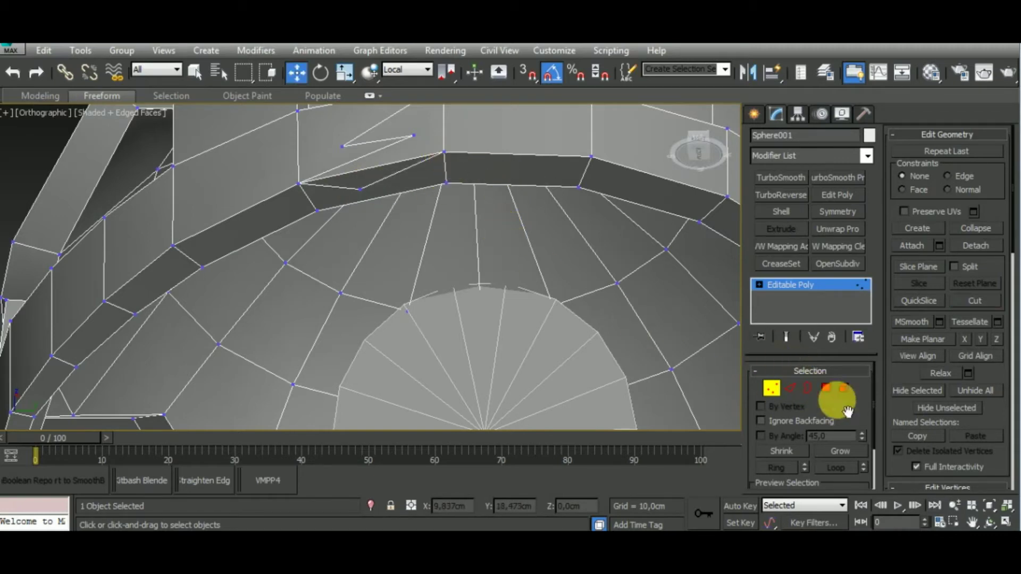
pyautogui.click(827, 389)
pyautogui.click(406, 155)
# - Orbit in close to the notch corner and return to Vertex sub-object mode
pyautogui.moveTo(405, 155)
pyautogui.keyDown('alt'); pyautogui.mouseDown(button='middle')
pyautogui.moveTo(473, 268)
pyautogui.moveTo(432, 353)
pyautogui.mouseUp(button='middle'); pyautogui.keyUp('alt')
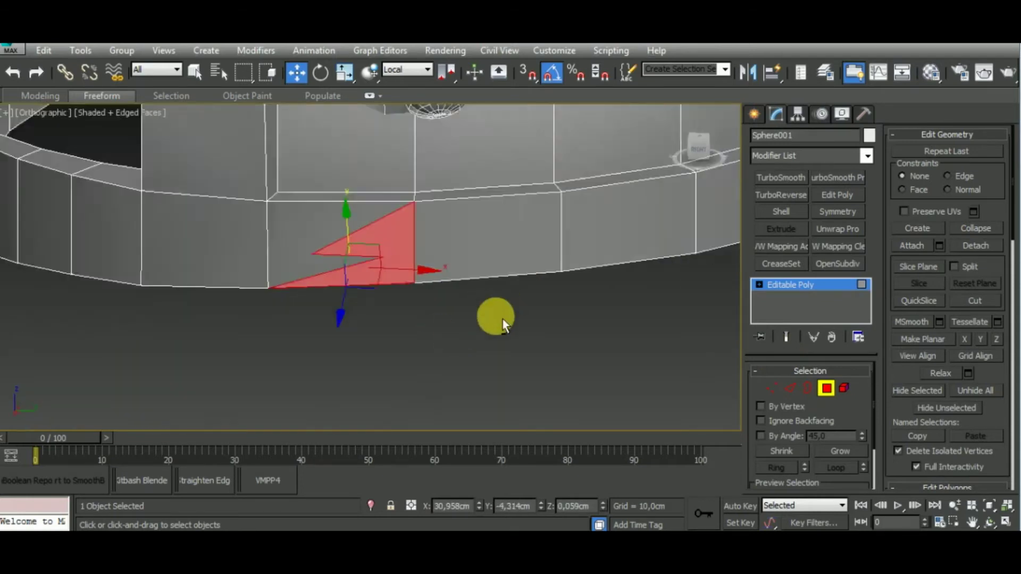
pyautogui.keyDown('alt'); pyautogui.moveTo(502, 319); pyautogui.dragTo(497, 358, button='middle'); pyautogui.keyUp('alt')
pyautogui.scroll(3, 415, 232)
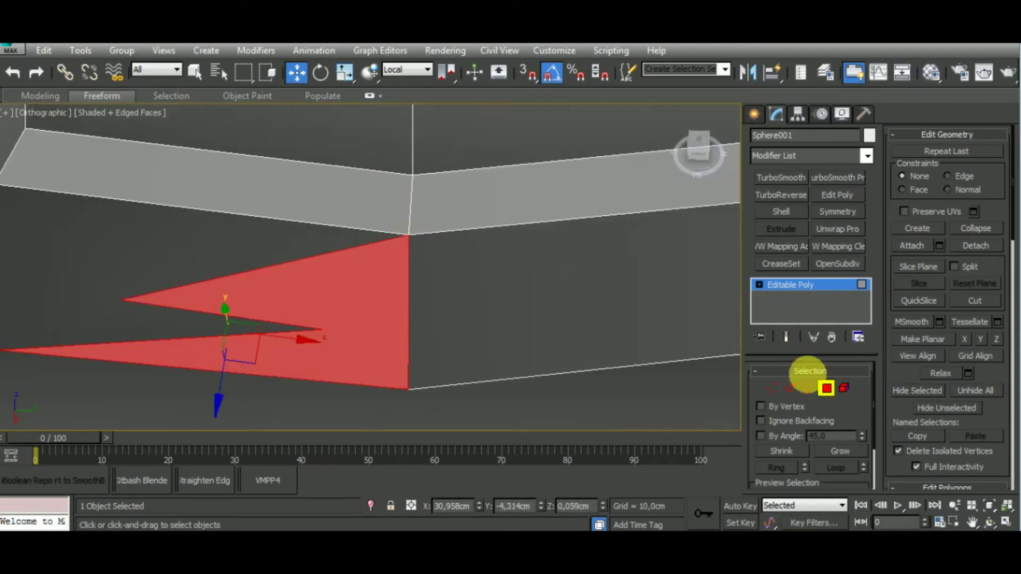
pyautogui.click(768, 388)
# - Cut a new edge from the notch corner vertex across the brim face to its lower edge
pyautogui.rightClick(413, 236)
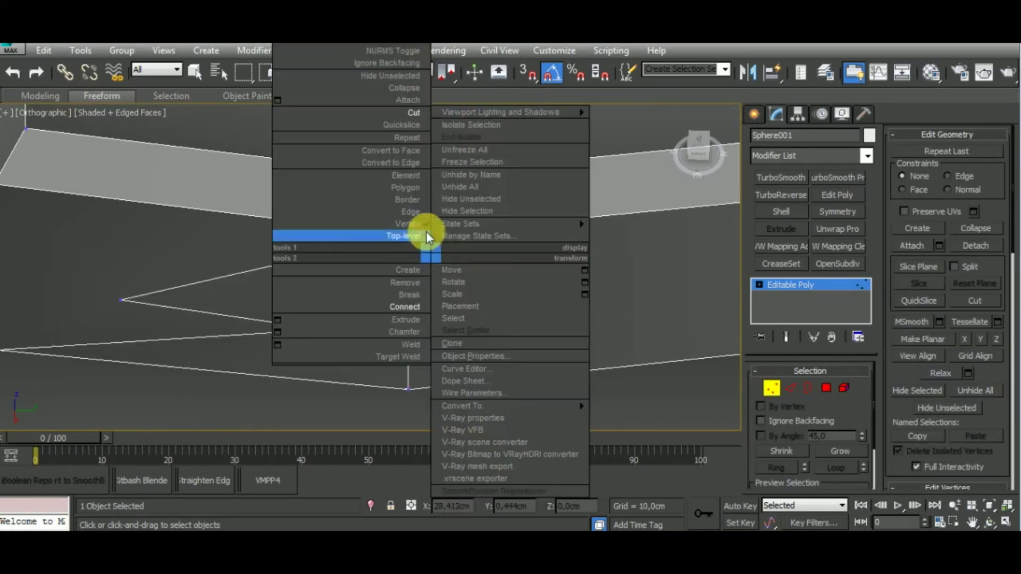
pyautogui.click(413, 114)
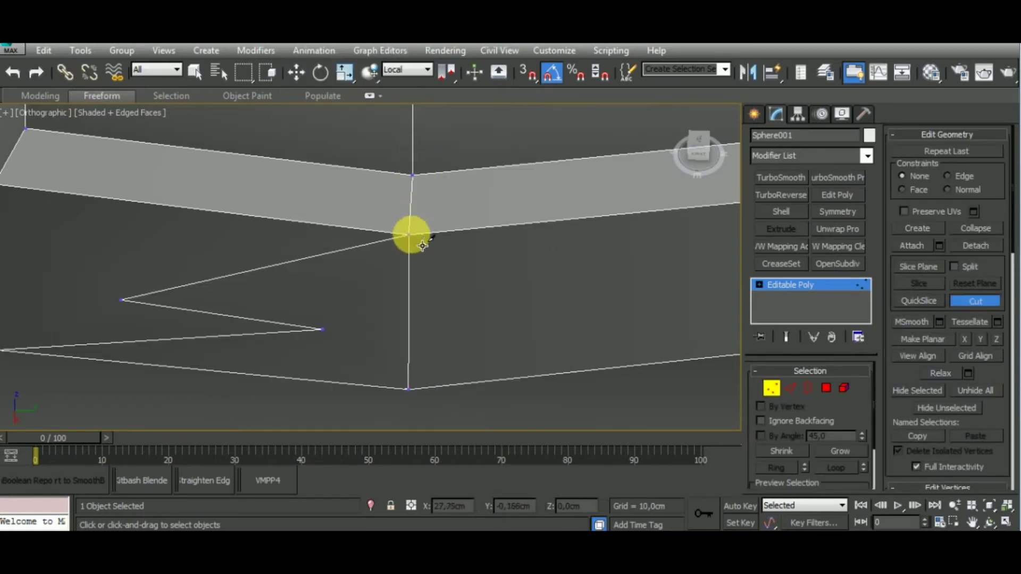
pyautogui.click(411, 234)
pyautogui.click(512, 206)
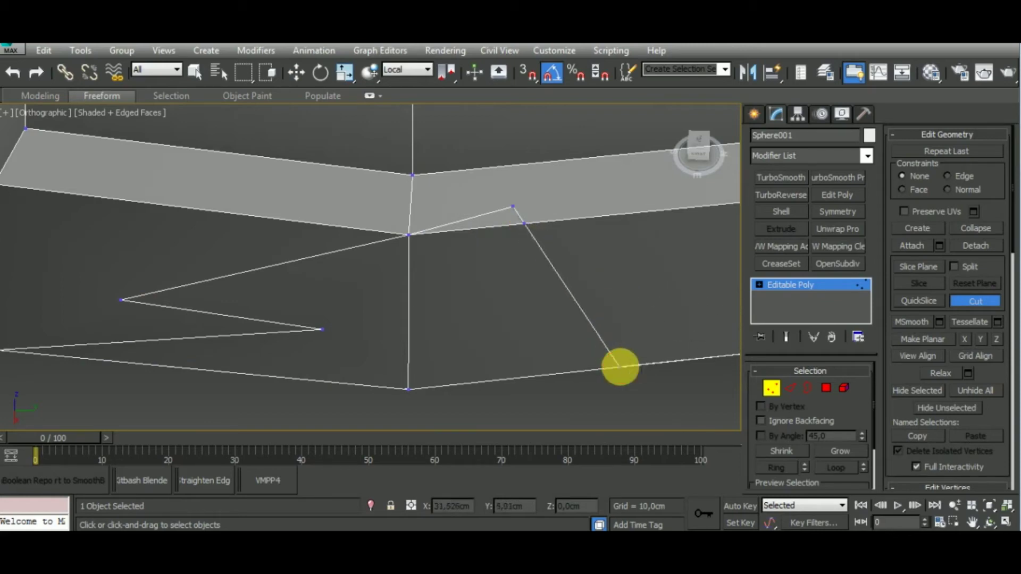
pyautogui.scroll(-3, 542, 310)
pyautogui.scroll(-2, 547, 298)
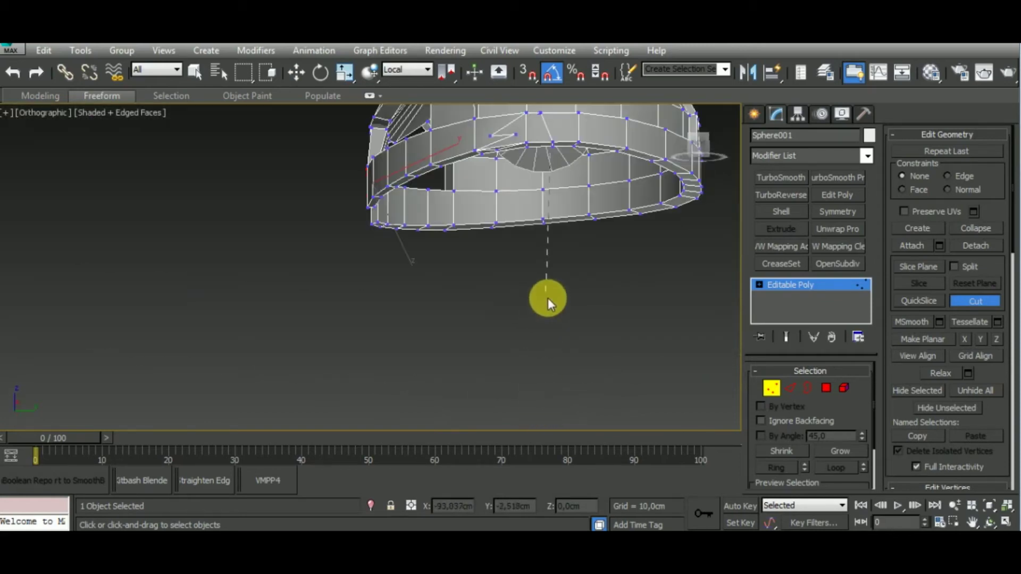
pyautogui.moveTo(548, 298); pyautogui.dragTo(555, 358, button='middle')
pyautogui.scroll(2, 531, 236)
pyautogui.scroll(3, 525, 266)
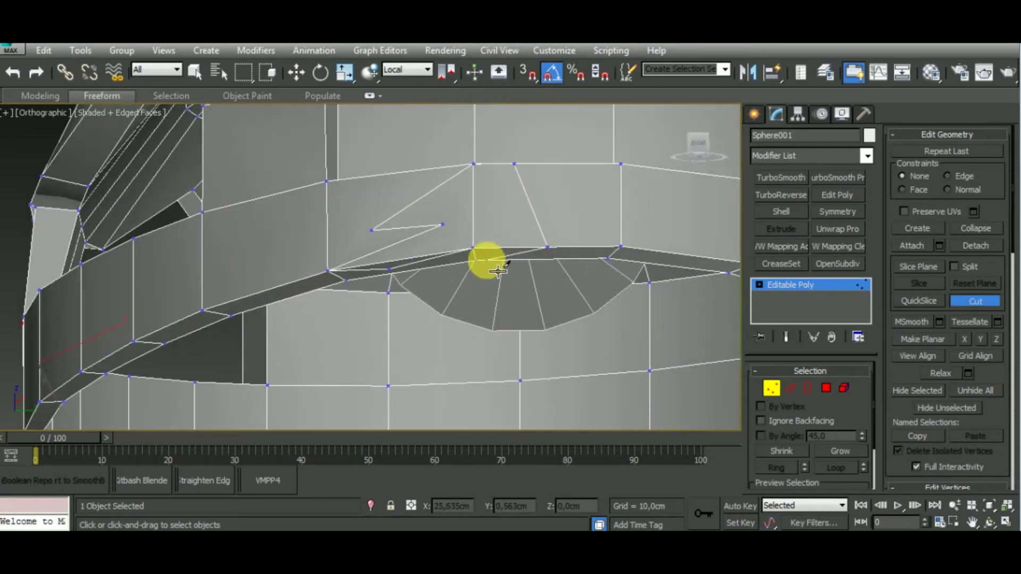
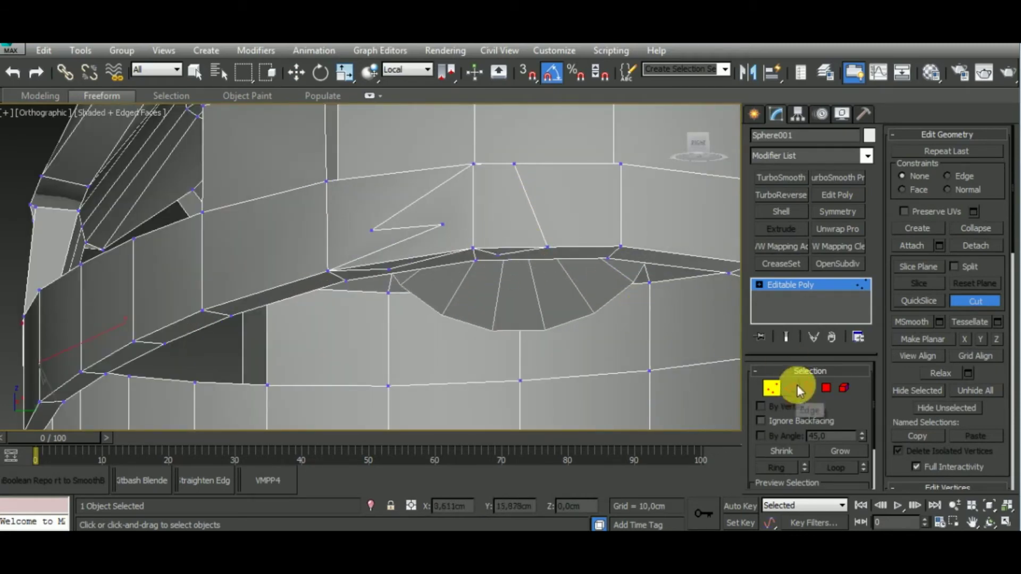
# - Select the crack faces, undo the bridged fill, and cap the open border with one polygon
pyautogui.click(826, 388)
pyautogui.press('w')
pyautogui.keyDown('ctrl'); pyautogui.click(494, 216); pyautogui.keyUp('ctrl')
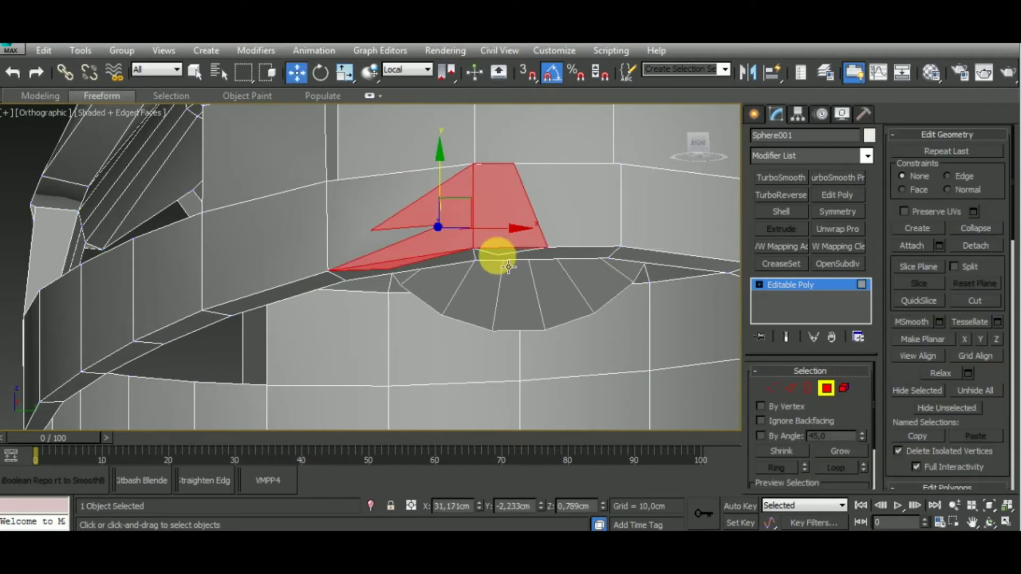
pyautogui.moveTo(509, 264)
pyautogui.keyDown('alt'); pyautogui.mouseDown(button='middle')
pyautogui.moveTo(554, 235)
pyautogui.moveTo(527, 271)
pyautogui.mouseUp(button='middle'); pyautogui.keyUp('alt')
pyautogui.scroll(3, 502, 189)
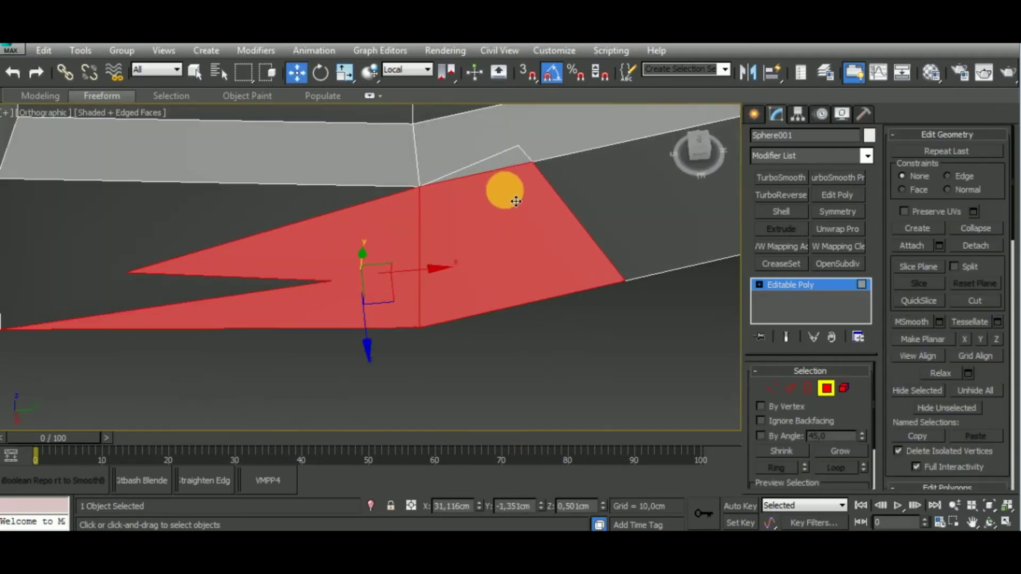
pyautogui.keyDown('ctrl'); pyautogui.click(808, 389); pyautogui.keyUp('ctrl')
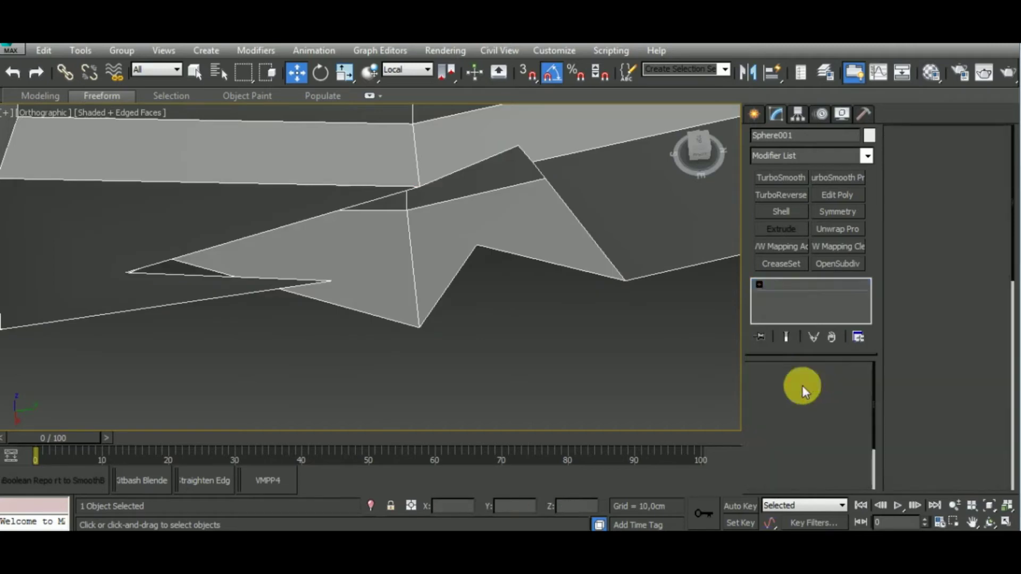
pyautogui.hotkey('ctrl', 'z')
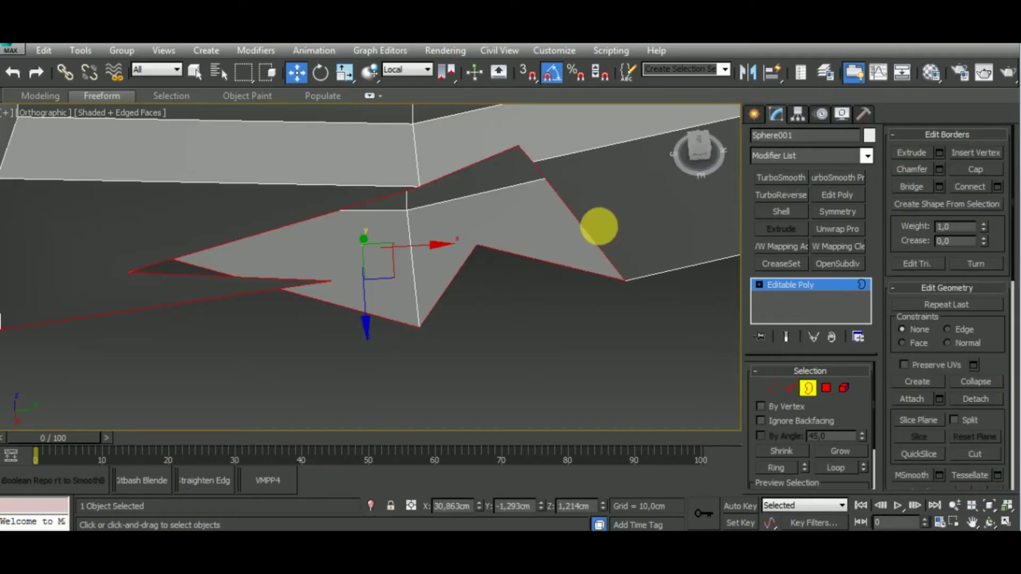
pyautogui.click(976, 169)
pyautogui.keyDown('alt'); pyautogui.moveTo(570, 247); pyautogui.dragTo(547, 138, button='middle'); pyautogui.keyUp('alt')
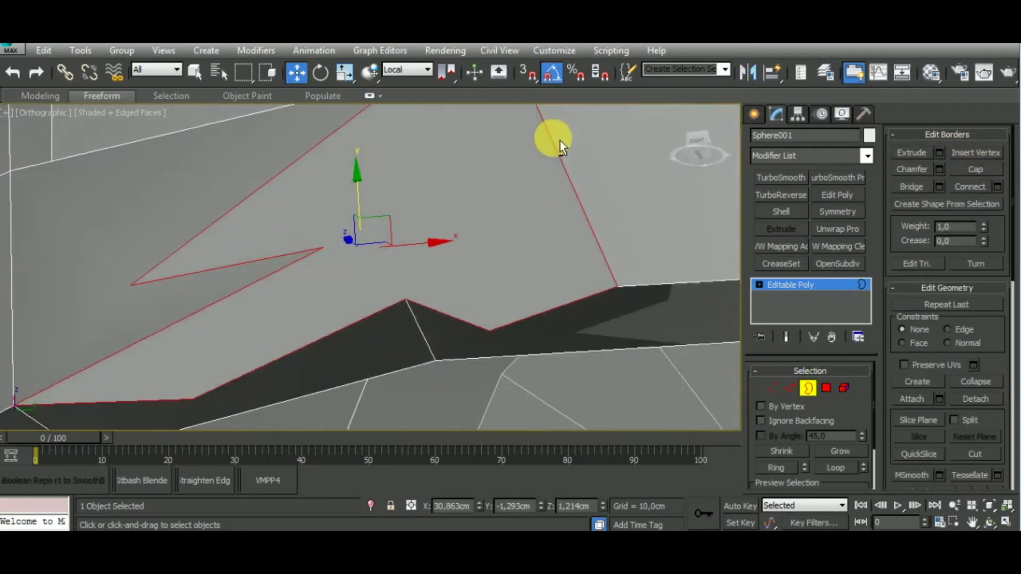
# - In Vertex mode, select the upper and lower crack-outline vertices
pyautogui.click(772, 388)
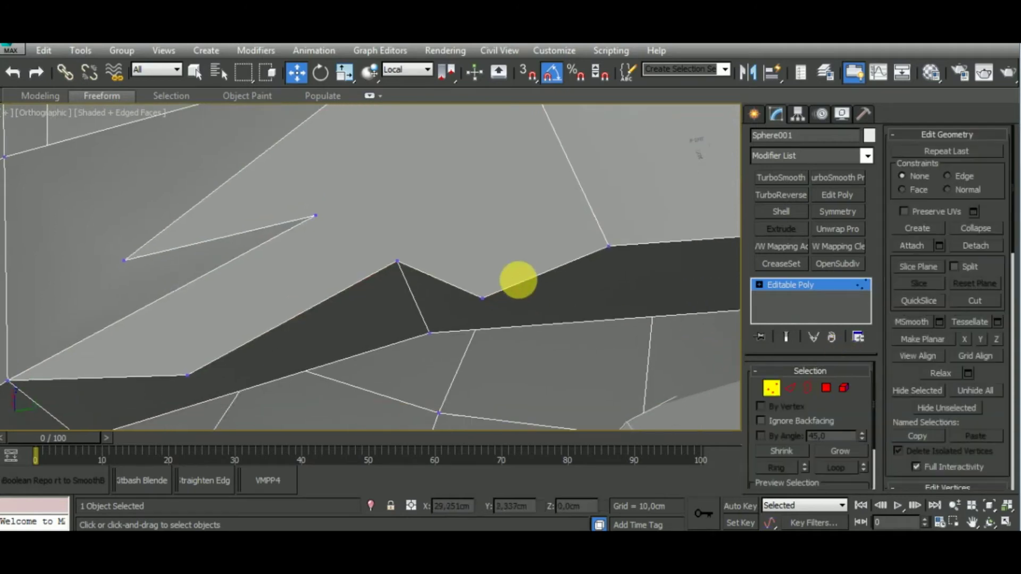
pyautogui.keyDown('alt'); pyautogui.moveTo(519, 277); pyautogui.dragTo(524, 201, button='middle'); pyautogui.keyUp('alt')
pyautogui.click(515, 171)
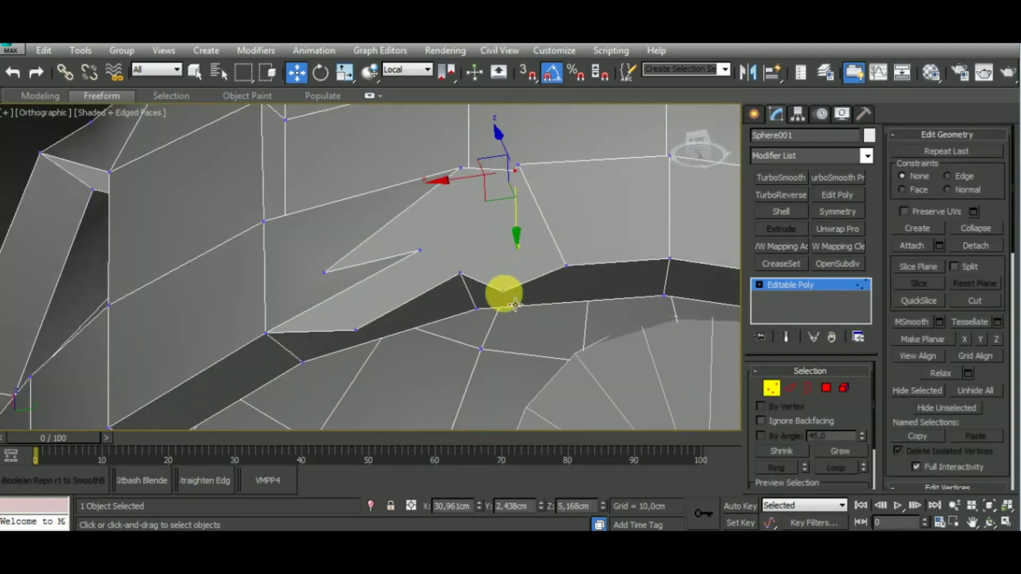
pyautogui.click(504, 293)
# - Connect two vertex pairs across the capped notch with new edges
pyautogui.rightClick(542, 240)
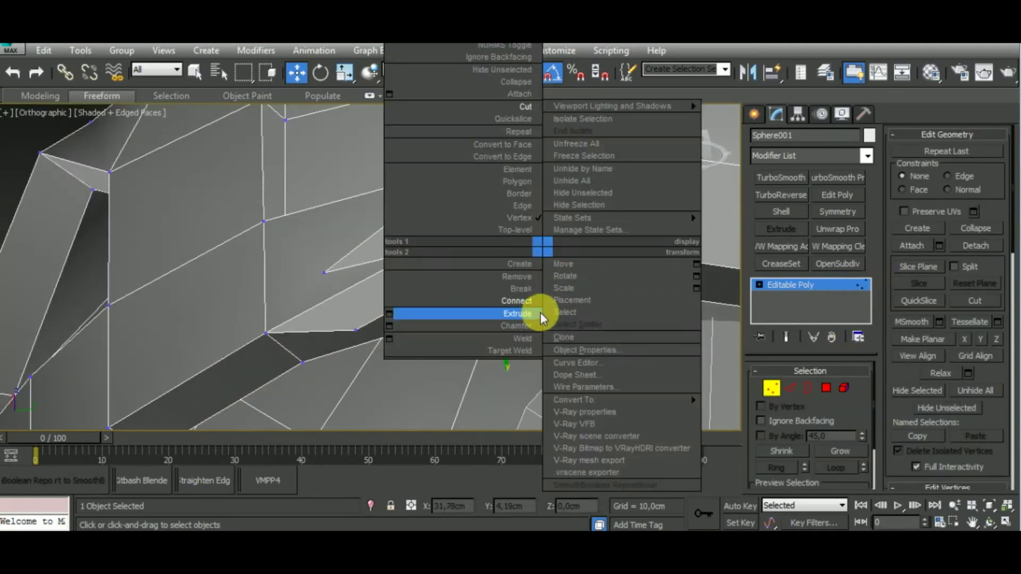
pyautogui.click(538, 312)
pyautogui.keyDown('alt'); pyautogui.moveTo(422, 293); pyautogui.dragTo(449, 303, button='middle'); pyautogui.keyUp('alt')
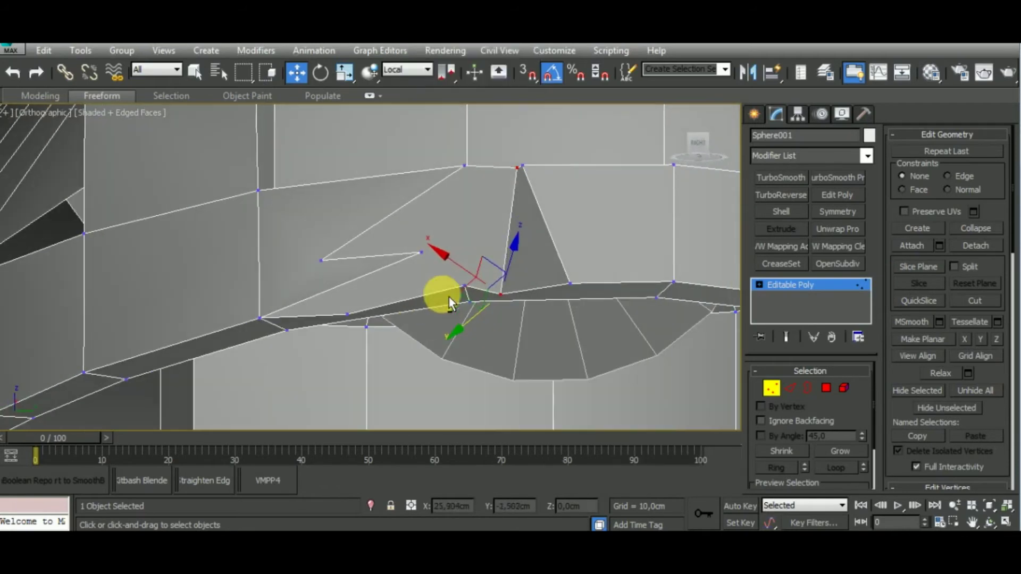
pyautogui.click(423, 251)
pyautogui.keyDown('ctrl'); pyautogui.click(464, 286); pyautogui.keyUp('ctrl')
pyautogui.rightClick(490, 267)
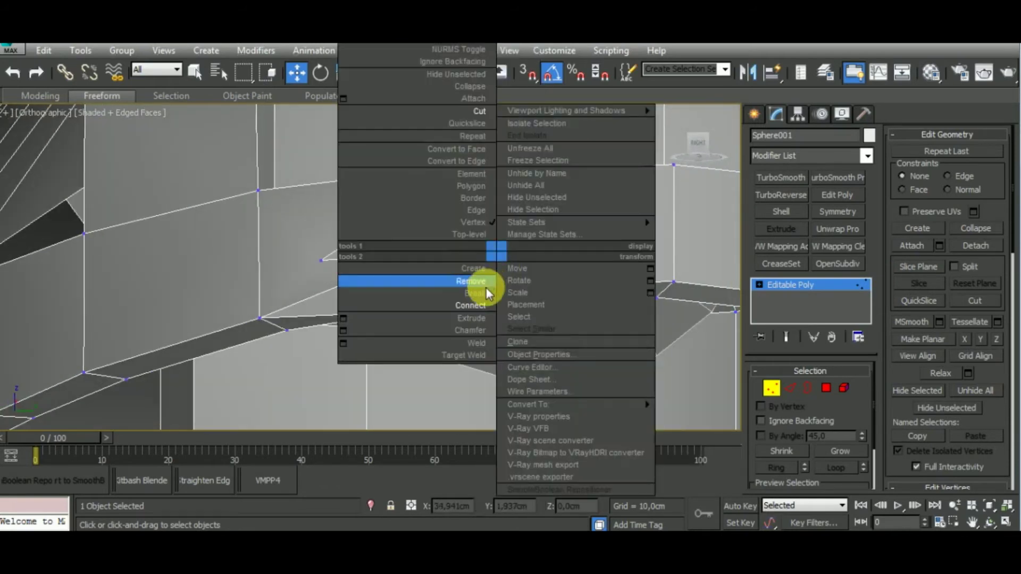
pyautogui.click(483, 285)
# - Nudge the notch vertex upward, then Target Weld it onto its neighbouring vertex
pyautogui.moveTo(480, 308)
pyautogui.keyDown('alt'); pyautogui.mouseDown(button='middle')
pyautogui.moveTo(554, 245)
pyautogui.moveTo(489, 235)
pyautogui.moveTo(483, 323)
pyautogui.moveTo(501, 244)
pyautogui.moveTo(512, 251)
pyautogui.mouseUp(button='middle'); pyautogui.keyUp('alt')
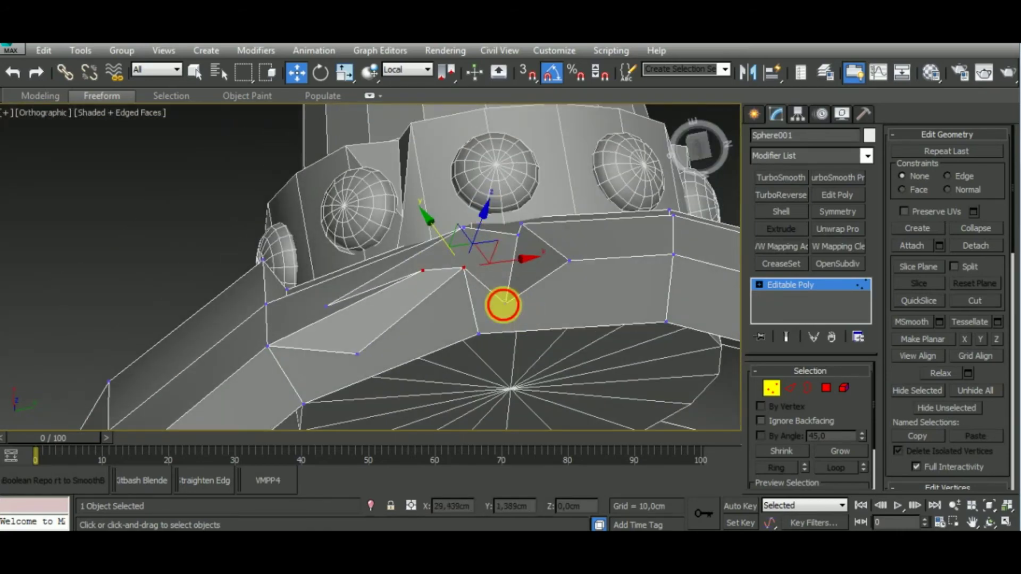
pyautogui.moveTo(502, 305)
pyautogui.mouseDown()
pyautogui.moveTo(506, 269)
pyautogui.moveTo(537, 262)
pyautogui.mouseUp()
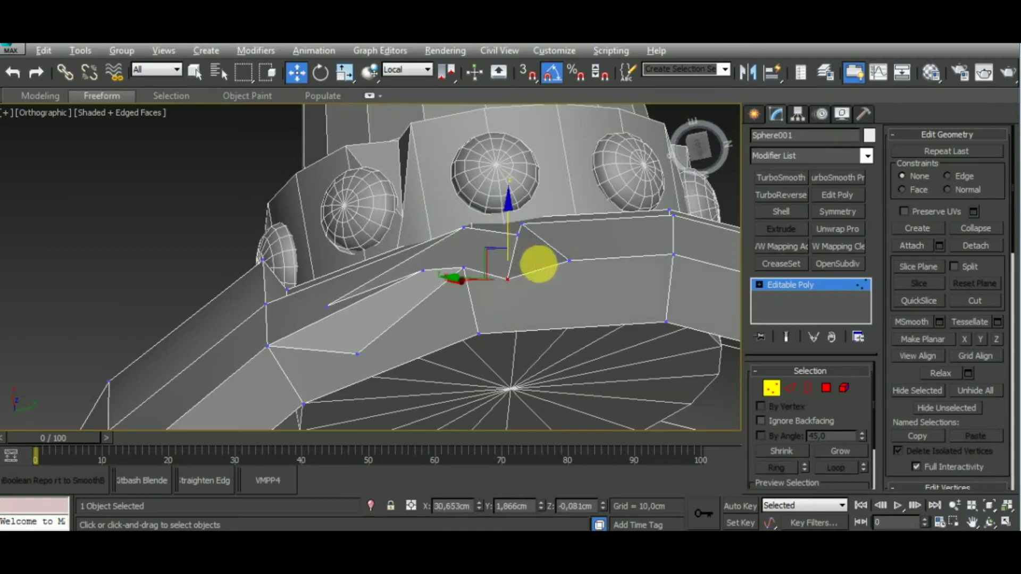
pyautogui.moveTo(538, 262)
pyautogui.keyDown('alt'); pyautogui.mouseDown(button='middle')
pyautogui.moveTo(554, 339)
pyautogui.moveTo(531, 385)
pyautogui.moveTo(551, 426)
pyautogui.moveTo(587, 406)
pyautogui.moveTo(577, 325)
pyautogui.moveTo(550, 302)
pyautogui.moveTo(572, 387)
pyautogui.moveTo(458, 297)
pyautogui.mouseUp(button='middle'); pyautogui.keyUp('alt')
pyautogui.click(425, 260)
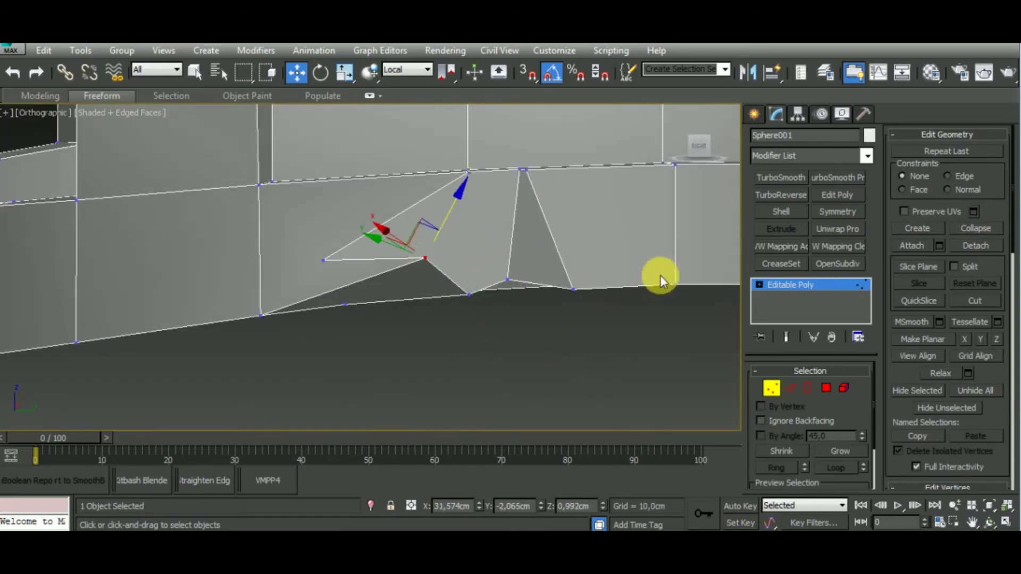
pyautogui.moveTo(659, 276)
pyautogui.keyDown('alt'); pyautogui.mouseDown(button='middle')
pyautogui.moveTo(539, 285)
pyautogui.moveTo(536, 265)
pyautogui.moveTo(544, 349)
pyautogui.moveTo(536, 392)
pyautogui.moveTo(531, 335)
pyautogui.mouseUp(button='middle'); pyautogui.keyUp('alt')
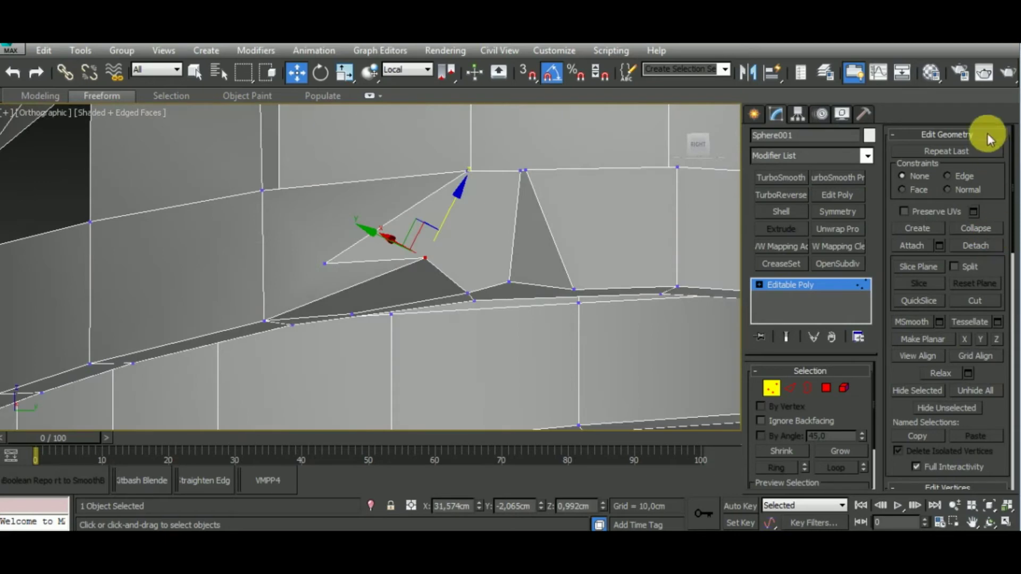
pyautogui.click(986, 134)
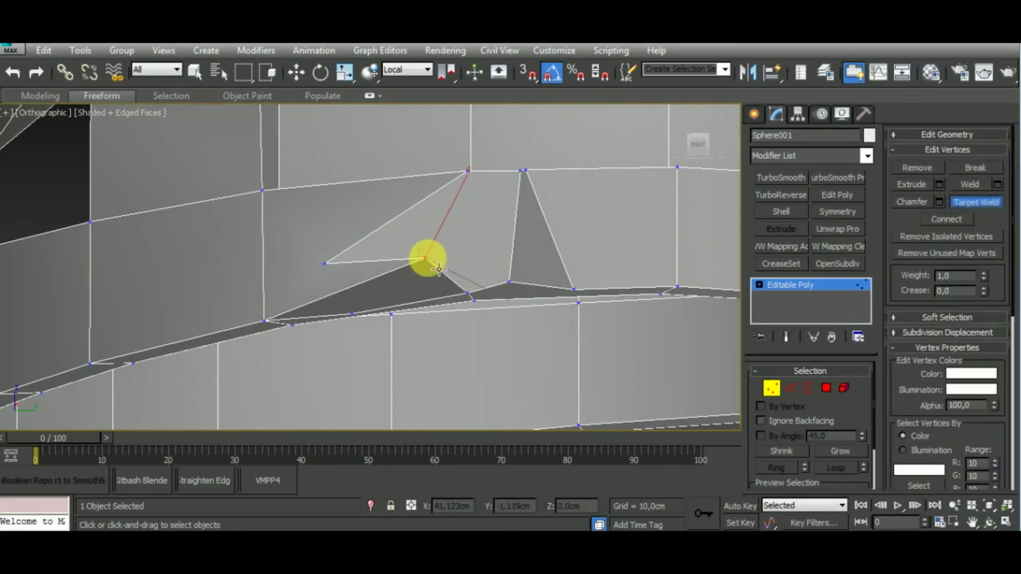
pyautogui.moveTo(438, 269); pyautogui.dragTo(483, 303)
pyautogui.moveTo(483, 303)
pyautogui.keyDown('alt'); pyautogui.mouseDown(button='middle')
pyautogui.moveTo(497, 292)
pyautogui.moveTo(488, 246)
pyautogui.moveTo(503, 249)
pyautogui.mouseUp(button='middle'); pyautogui.keyUp('alt')
# - Select edges around the notch in Edge mode, then clear the edge selection
pyautogui.press('w')
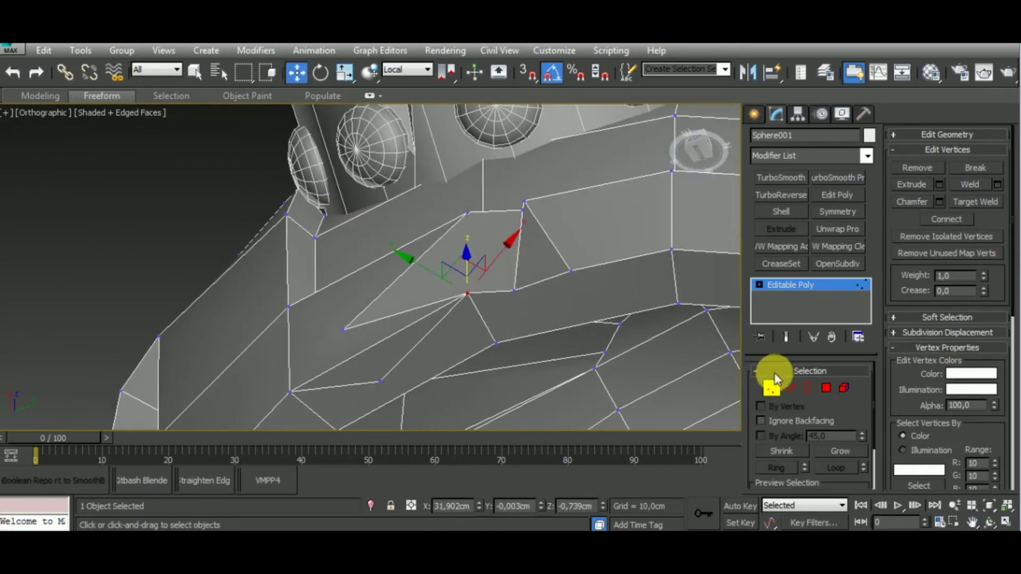
pyautogui.press('2')
pyautogui.click(419, 337)
pyautogui.click(366, 387)
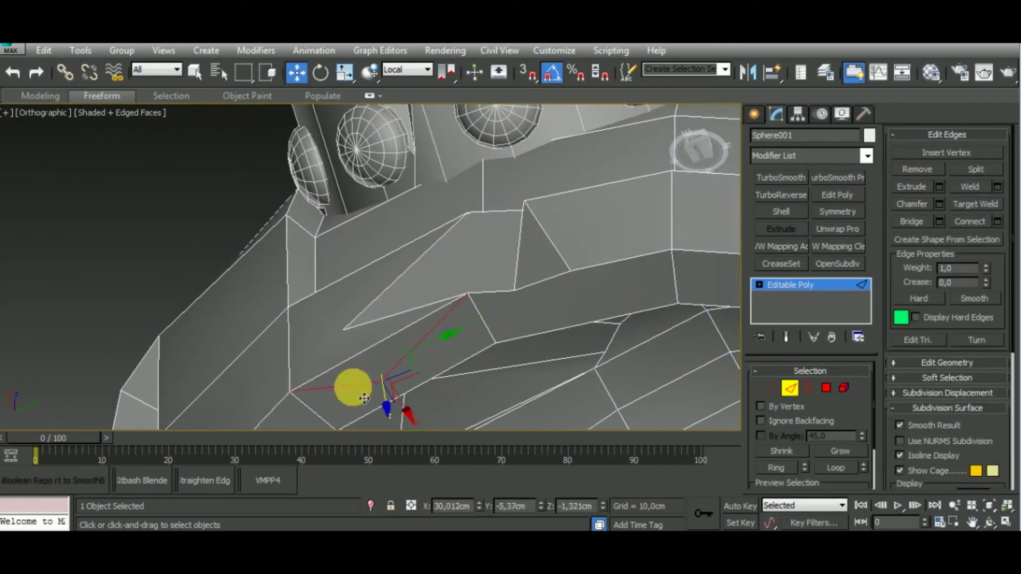
pyautogui.click(916, 169)
# - View the band from below and select the notch's triangle face in Polygon mode
pyautogui.moveTo(573, 219)
pyautogui.keyDown('alt'); pyautogui.mouseDown(button='middle')
pyautogui.moveTo(559, 255)
pyautogui.moveTo(551, 64)
pyautogui.mouseUp(button='middle'); pyautogui.keyUp('alt')
pyautogui.moveTo(588, 250)
pyautogui.keyDown('alt'); pyautogui.mouseDown(button='middle')
pyautogui.moveTo(604, 319)
pyautogui.moveTo(638, 205)
pyautogui.moveTo(620, 149)
pyautogui.moveTo(650, 287)
pyautogui.moveTo(699, 346)
pyautogui.mouseUp(button='middle'); pyautogui.keyUp('alt')
pyautogui.scroll(5, 608, 335)
pyautogui.click(821, 392)
pyautogui.click(604, 289)
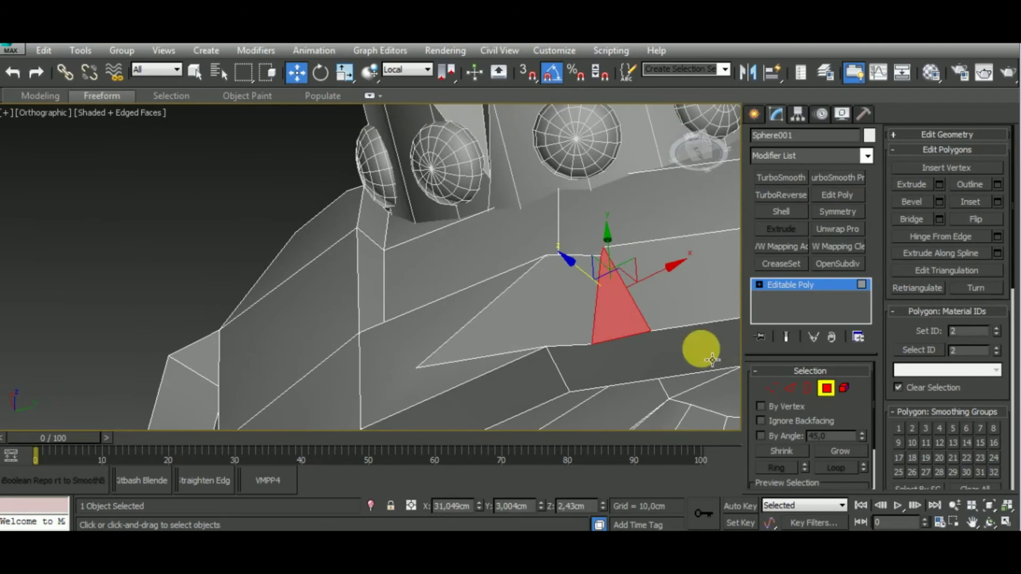
# - Select notch vertices and the band's upper-edge vertex around the patched notch
pyautogui.click(771, 388)
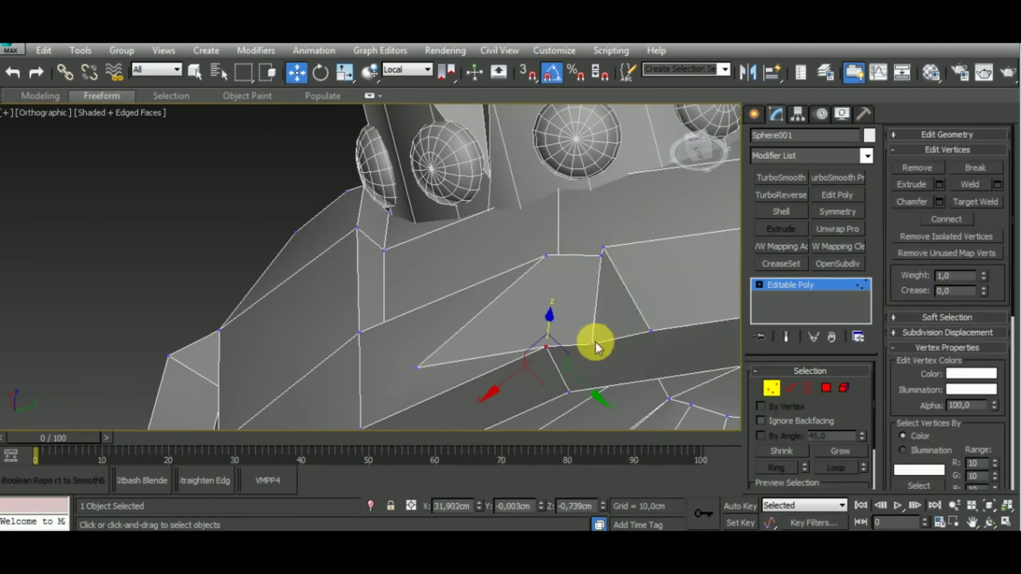
pyautogui.click(578, 401)
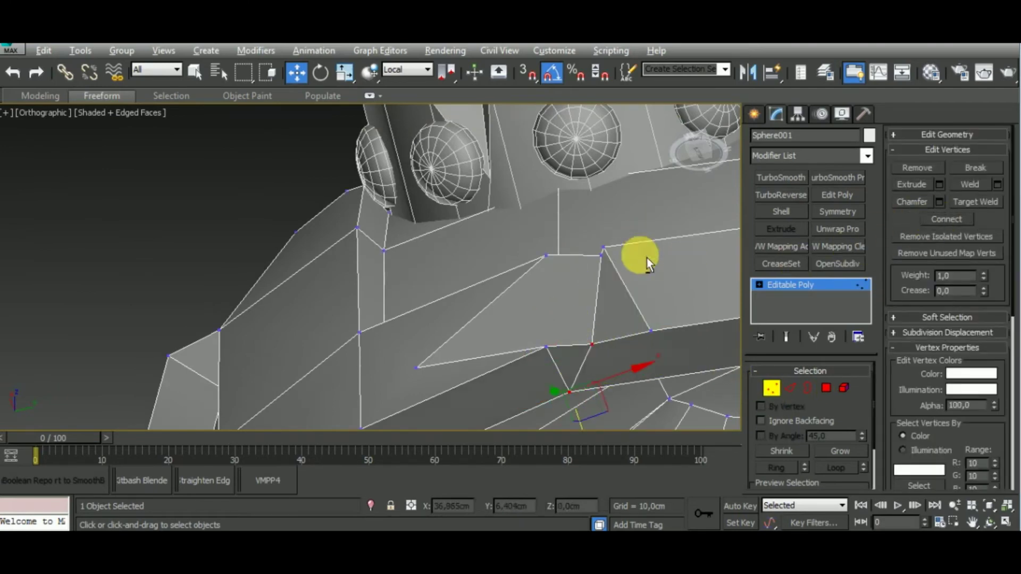
pyautogui.moveTo(647, 261)
pyautogui.keyDown('alt'); pyautogui.mouseDown(button='middle')
pyautogui.moveTo(656, 360)
pyautogui.moveTo(607, 301)
pyautogui.mouseUp(button='middle'); pyautogui.keyUp('alt')
pyautogui.click(615, 307)
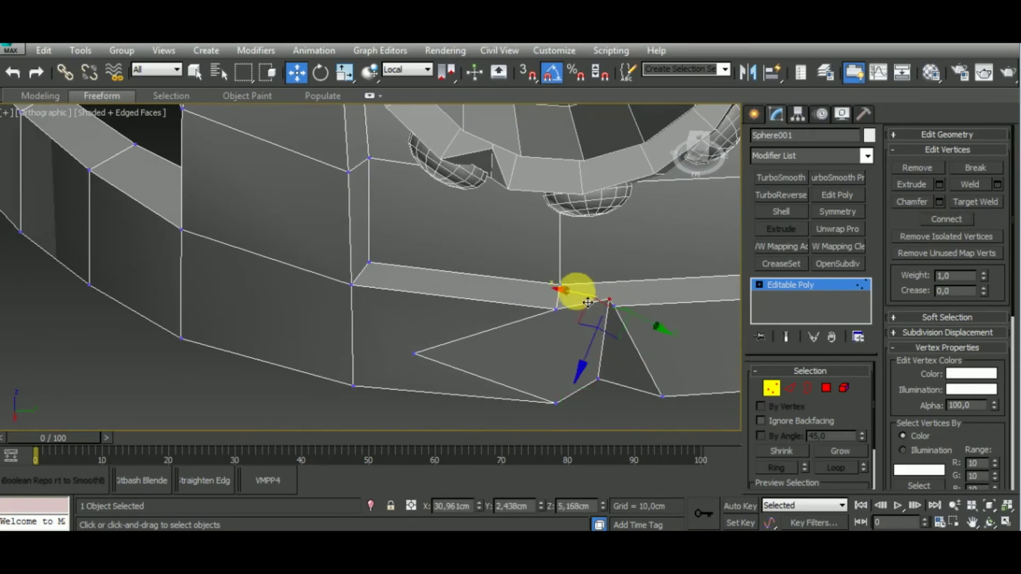
pyautogui.click(560, 285)
pyautogui.moveTo(590, 314)
pyautogui.mouseDown(button='middle')
pyautogui.moveTo(520, 313)
pyautogui.moveTo(463, 292)
pyautogui.moveTo(506, 301)
pyautogui.moveTo(506, 326)
pyautogui.moveTo(481, 324)
pyautogui.mouseUp(button='middle')
pyautogui.click(431, 287)
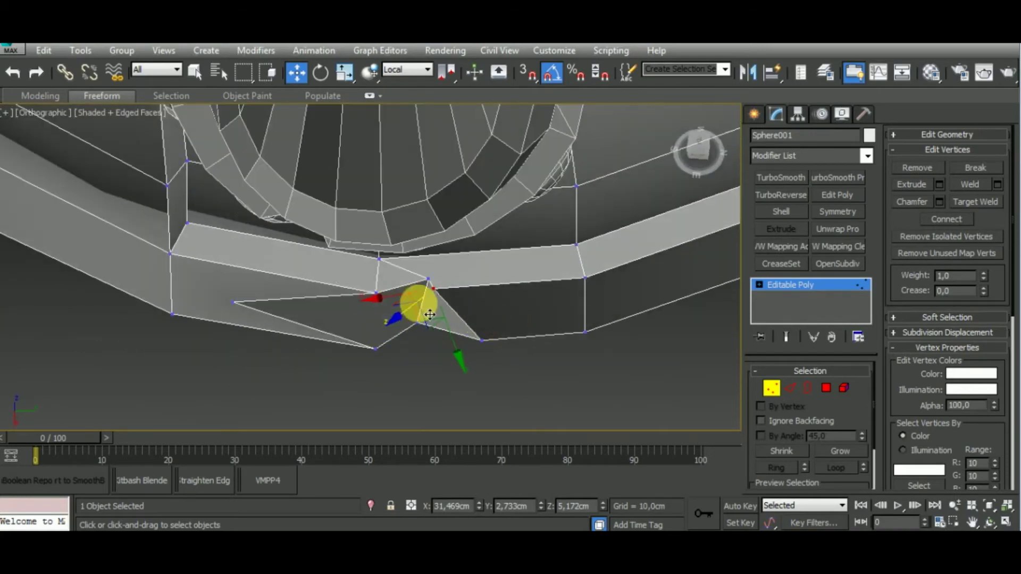
pyautogui.moveTo(420, 303)
pyautogui.keyDown('alt'); pyautogui.mouseDown(button='middle')
pyautogui.moveTo(531, 333)
pyautogui.moveTo(517, 316)
pyautogui.mouseUp(button='middle'); pyautogui.keyUp('alt')
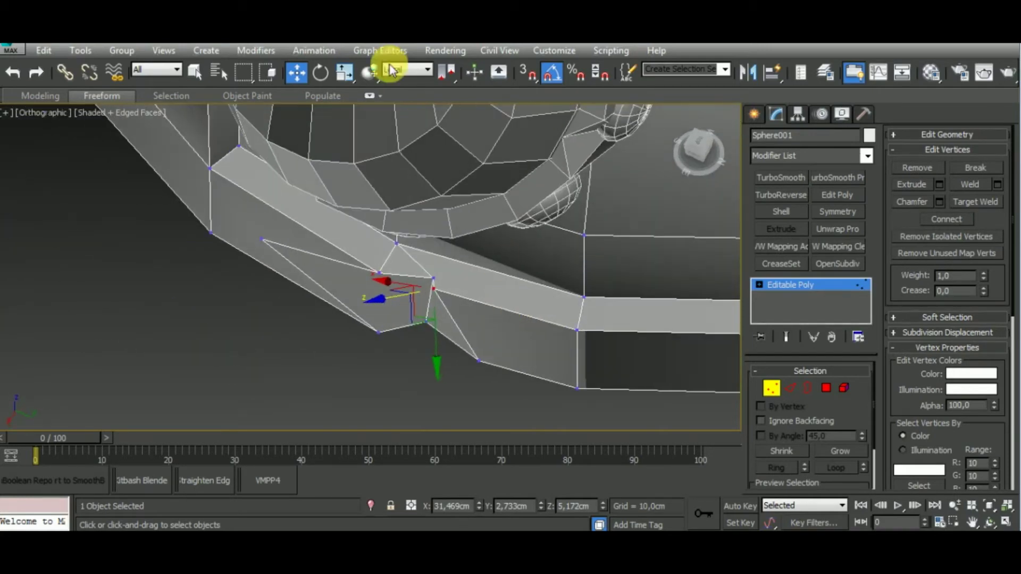
# - Set the reference coordinate system to Screen, then dismiss the quad menu
pyautogui.click(417, 70)
pyautogui.click(415, 93)
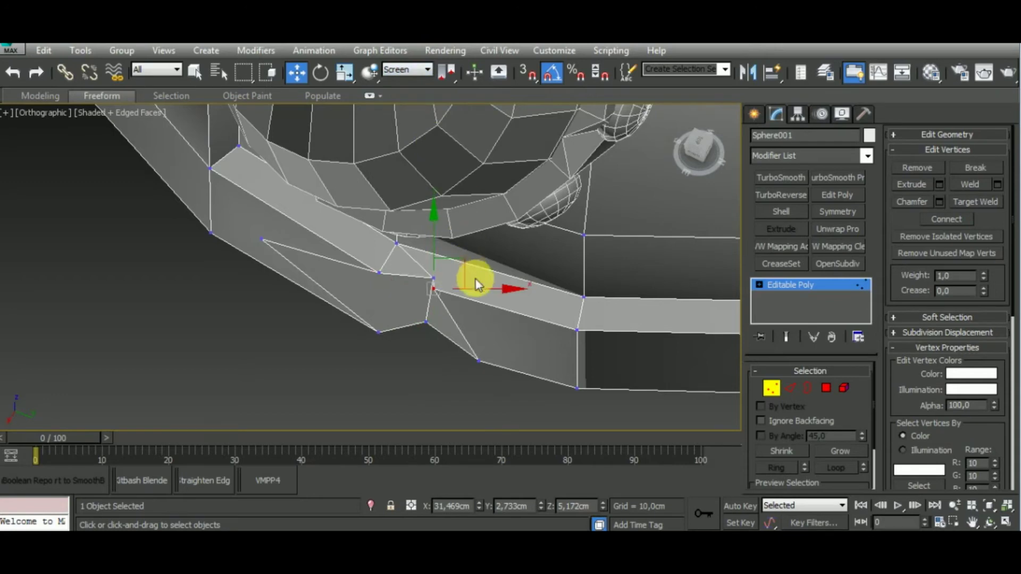
pyautogui.keyDown('alt'); pyautogui.moveTo(475, 278); pyautogui.dragTo(529, 313, button='middle'); pyautogui.keyUp('alt')
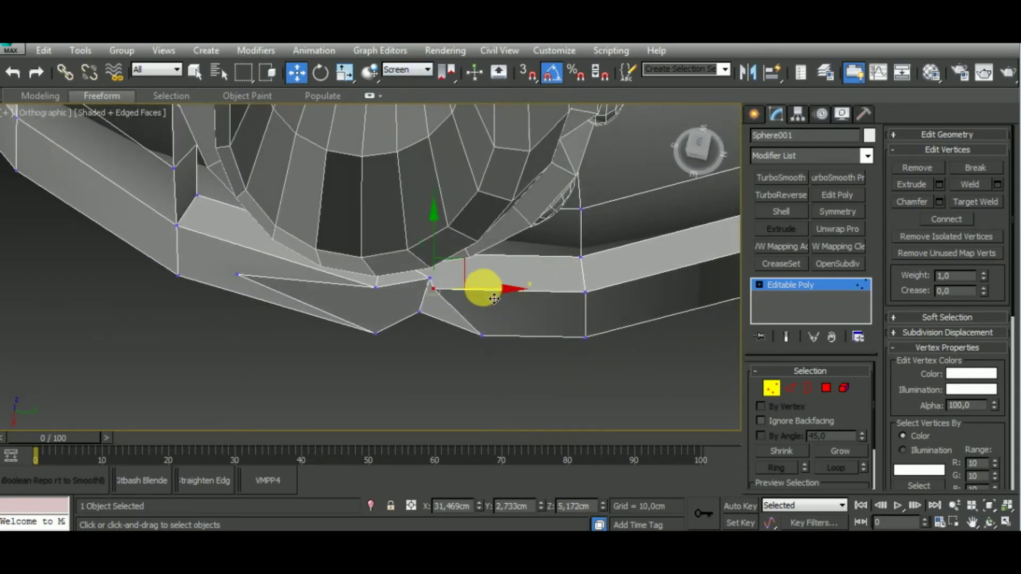
pyautogui.rightClick(580, 263)
pyautogui.click(579, 307)
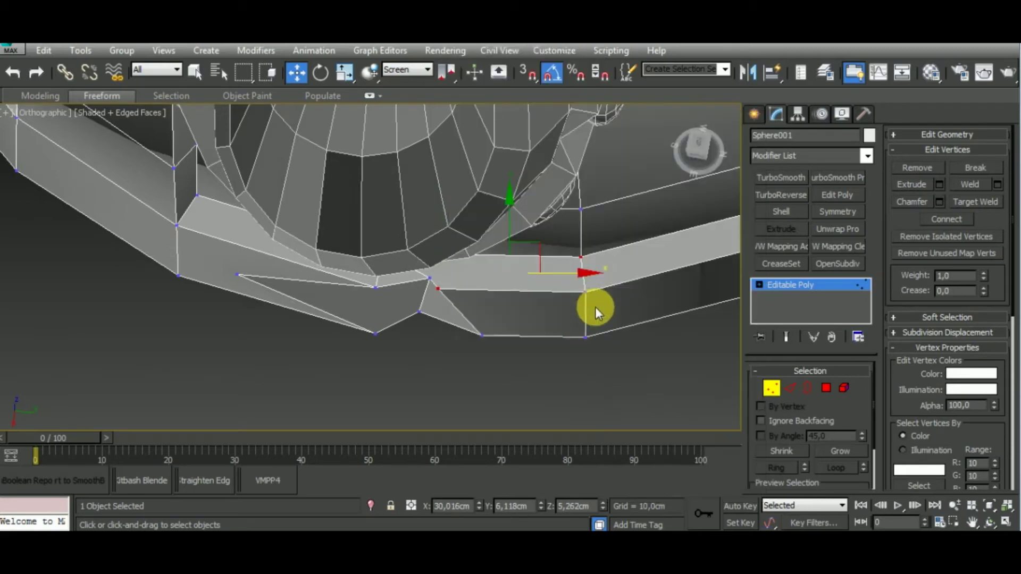
# - Connect a notch vertex to a band-edge vertex, then select upper band-edge vertices
pyautogui.moveTo(593, 307)
pyautogui.keyDown('alt'); pyautogui.mouseDown(button='middle')
pyautogui.moveTo(603, 282)
pyautogui.moveTo(595, 125)
pyautogui.mouseUp(button='middle'); pyautogui.keyUp('alt')
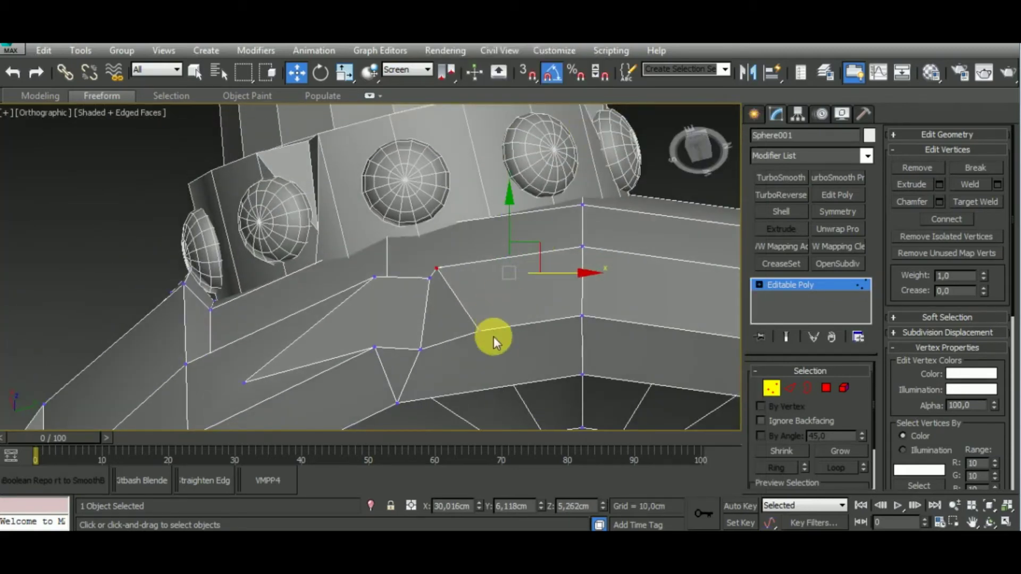
pyautogui.click(480, 332)
pyautogui.keyDown('ctrl'); pyautogui.click(583, 375); pyautogui.keyUp('ctrl')
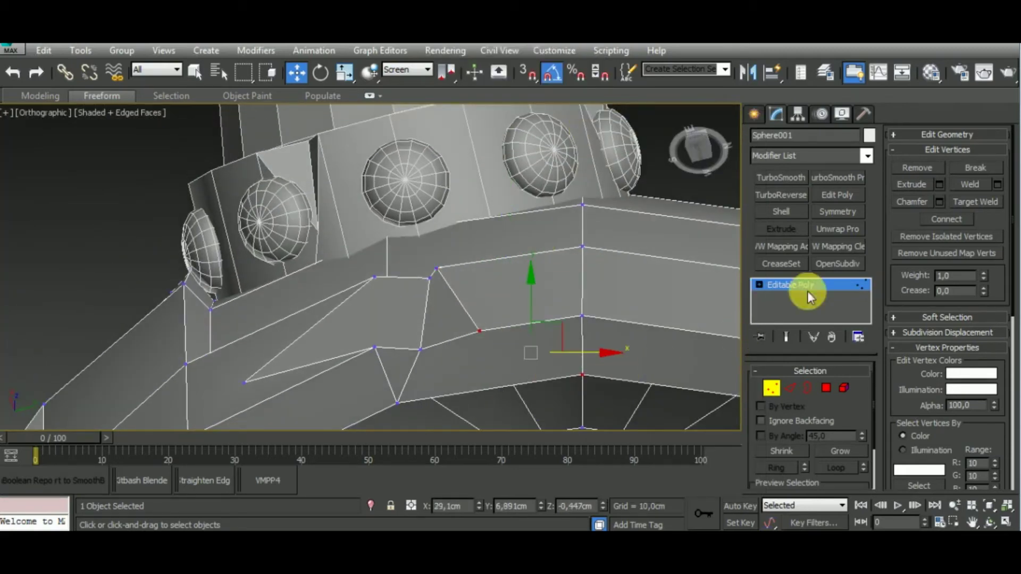
pyautogui.click(937, 221)
pyautogui.moveTo(542, 295)
pyautogui.keyDown('alt'); pyautogui.mouseDown(button='middle')
pyautogui.moveTo(513, 240)
pyautogui.moveTo(536, 279)
pyautogui.moveTo(397, 263)
pyautogui.mouseUp(button='middle'); pyautogui.keyUp('alt')
pyautogui.click(367, 258)
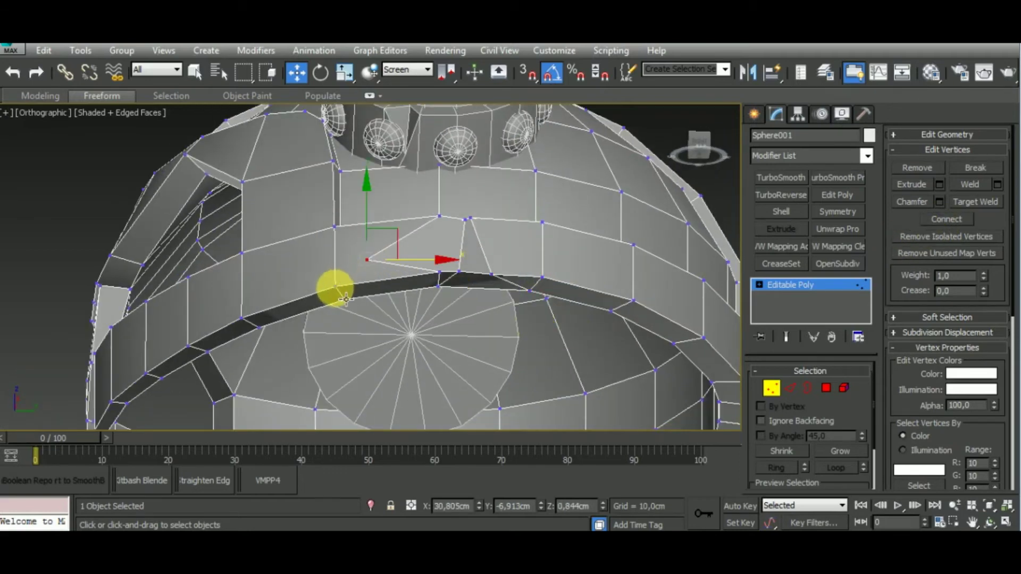
pyautogui.keyDown('ctrl'); pyautogui.click(335, 287); pyautogui.keyUp('ctrl')
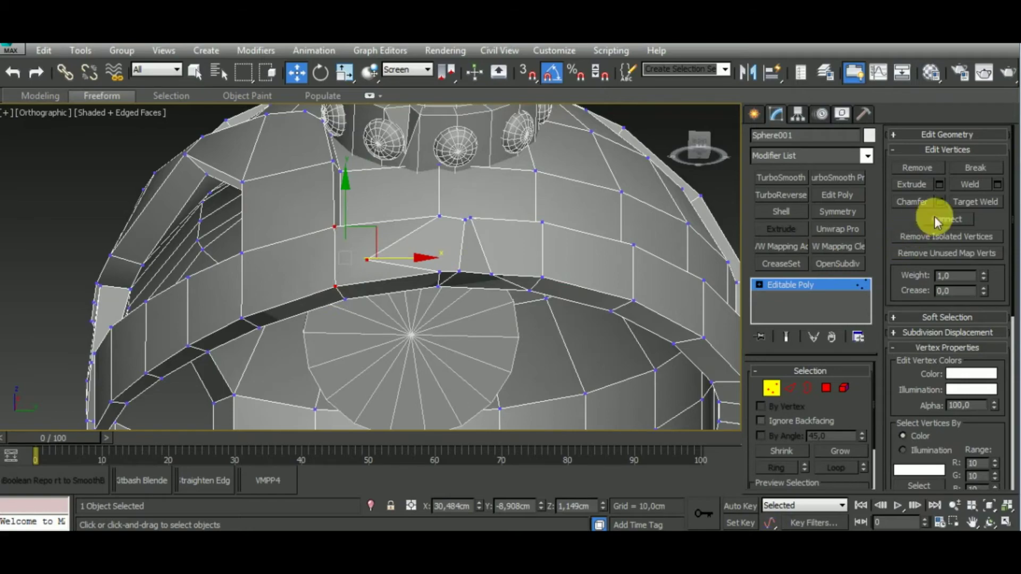
# - Orbit and zoom in close on the helmet rim from below
pyautogui.moveTo(691, 271)
pyautogui.keyDown('alt'); pyautogui.mouseDown(button='middle')
pyautogui.moveTo(556, 292)
pyautogui.moveTo(574, 337)
pyautogui.moveTo(554, 372)
pyautogui.moveTo(463, 273)
pyautogui.moveTo(600, 262)
pyautogui.moveTo(576, 276)
pyautogui.moveTo(611, 205)
pyautogui.moveTo(599, 255)
pyautogui.moveTo(607, 303)
pyautogui.mouseUp(button='middle'); pyautogui.keyUp('alt')
pyautogui.scroll(-5, 607, 303)
pyautogui.moveTo(553, 321)
pyautogui.keyDown('alt'); pyautogui.mouseDown(button='middle')
pyautogui.moveTo(536, 342)
pyautogui.moveTo(579, 328)
pyautogui.moveTo(544, 311)
pyautogui.moveTo(437, 321)
pyautogui.moveTo(565, 364)
pyautogui.moveTo(549, 346)
pyautogui.moveTo(589, 373)
pyautogui.mouseUp(button='middle'); pyautogui.keyUp('alt')
pyautogui.scroll(3, 589, 373)
pyautogui.scroll(3, 505, 364)
# - Use Cut to slice a V-shaped notch from a band vertex down to a lower band point
pyautogui.rightClick(537, 324)
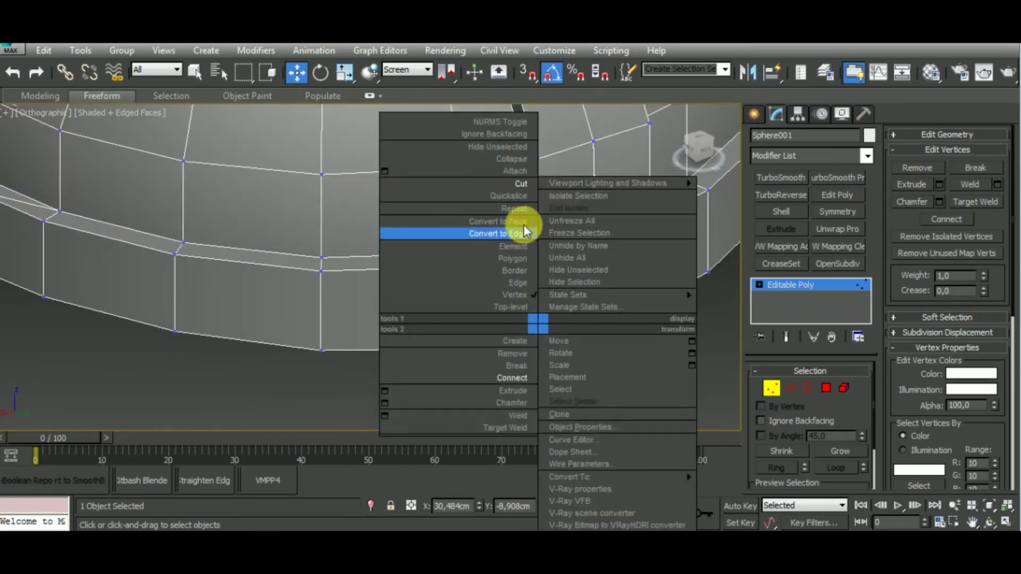
pyautogui.click(521, 185)
pyautogui.scroll(-2, 540, 325)
pyautogui.scroll(-3, 610, 317)
pyautogui.keyDown('alt'); pyautogui.moveTo(609, 317); pyautogui.dragTo(505, 298, button='middle'); pyautogui.keyUp('alt')
pyautogui.scroll(3, 347, 340)
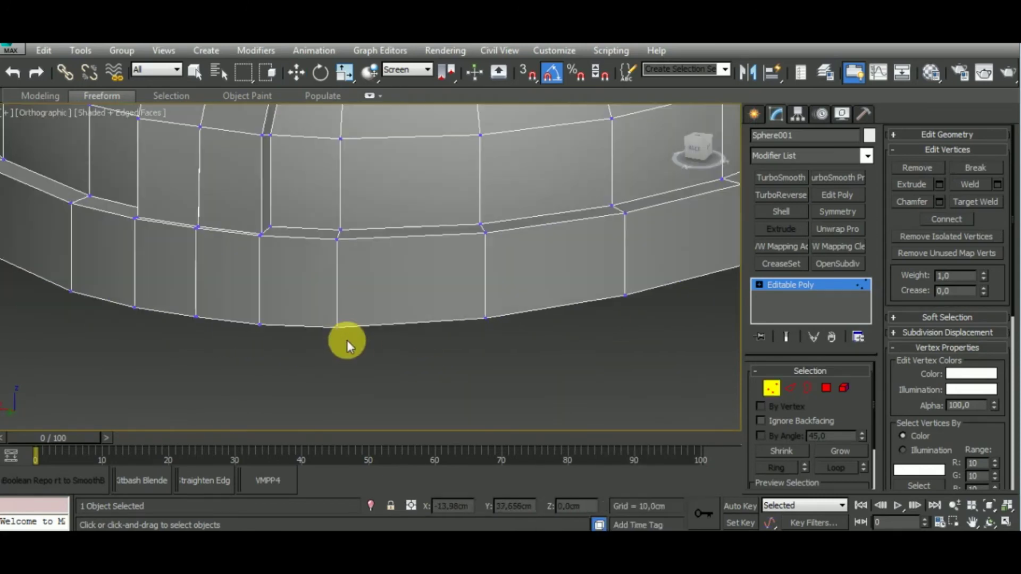
pyautogui.click(337, 241)
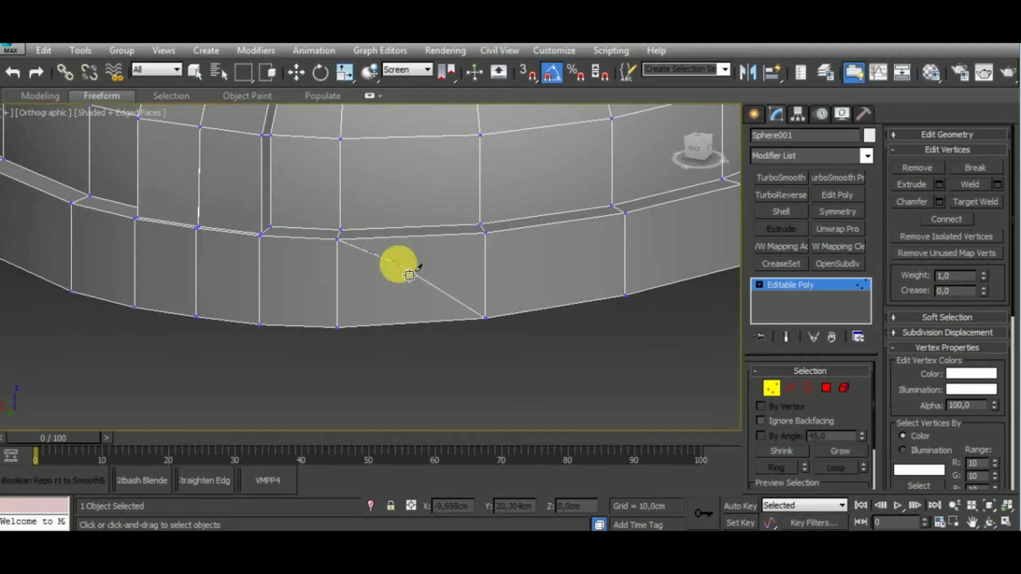
pyautogui.click(398, 264)
pyautogui.scroll(-5, 467, 251)
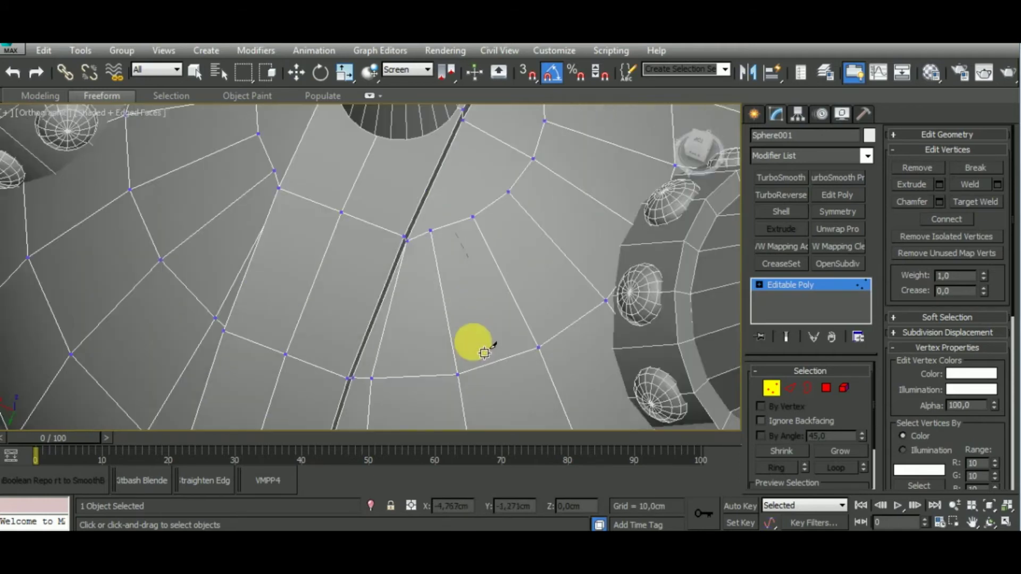
pyautogui.moveTo(472, 342)
pyautogui.keyDown('alt'); pyautogui.mouseDown(button='middle')
pyautogui.moveTo(463, 292)
pyautogui.moveTo(497, 295)
pyautogui.moveTo(478, 255)
pyautogui.moveTo(486, 335)
pyautogui.moveTo(467, 372)
pyautogui.mouseUp(button='middle'); pyautogui.keyUp('alt')
pyautogui.keyDown('alt'); pyautogui.moveTo(431, 406); pyautogui.dragTo(439, 342, button='middle'); pyautogui.keyUp('alt')
pyautogui.scroll(5, 449, 319)
pyautogui.scroll(4, 458, 294)
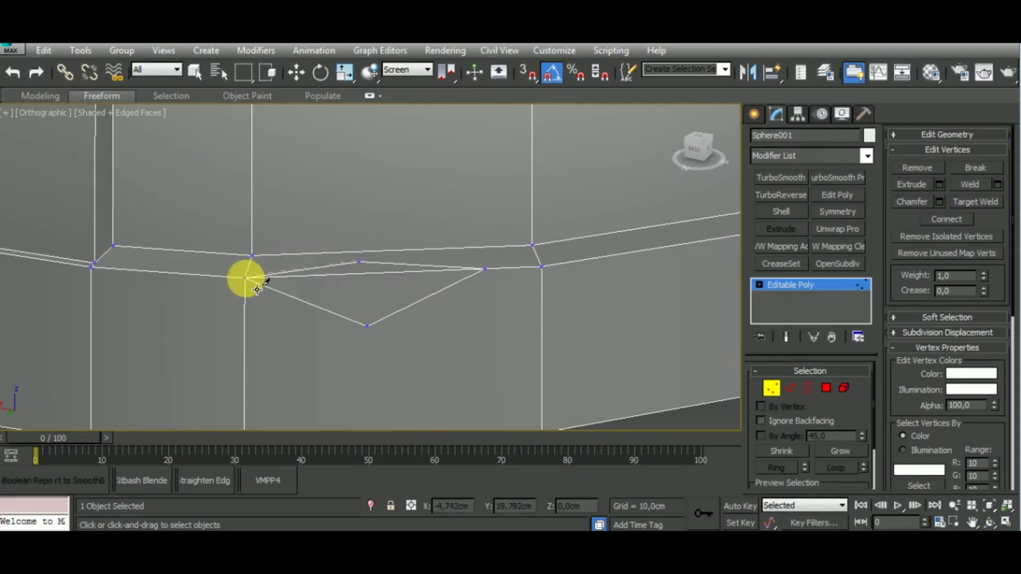
# - Cap the triangular notch hole and connect its top and bottom vertices with an edge
pyautogui.press('w')
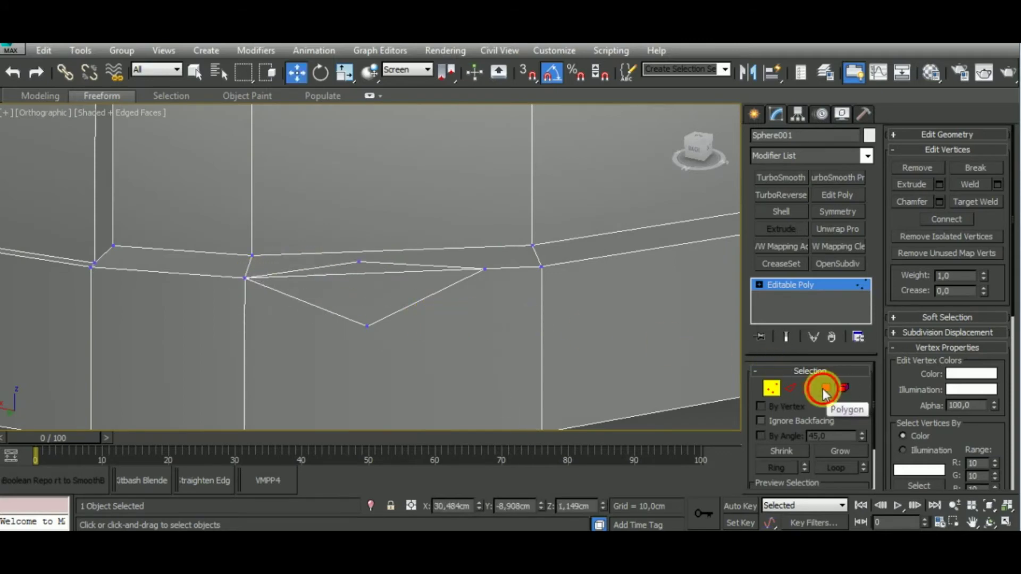
pyautogui.click(823, 390)
pyautogui.click(382, 276)
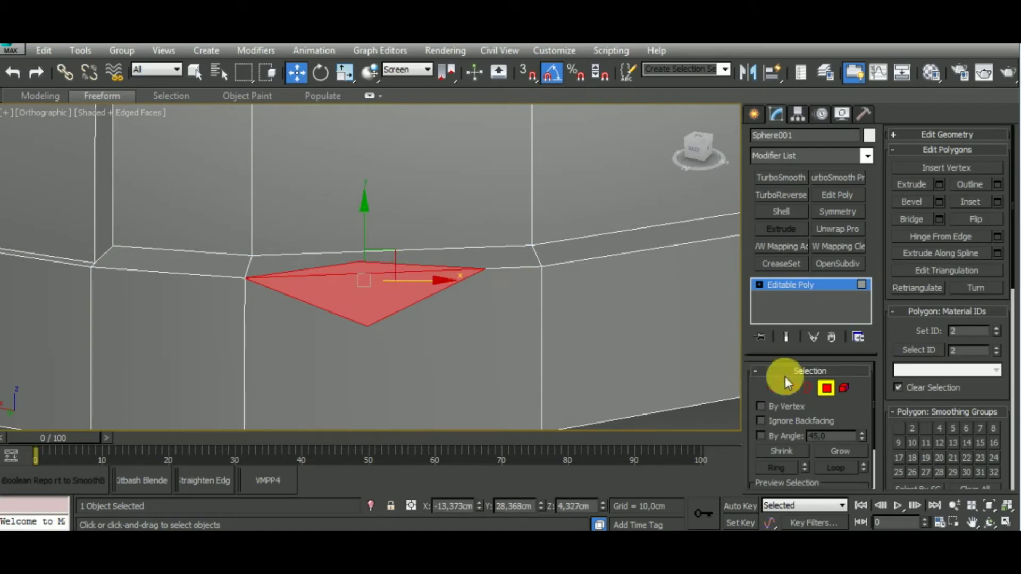
pyautogui.click(806, 388)
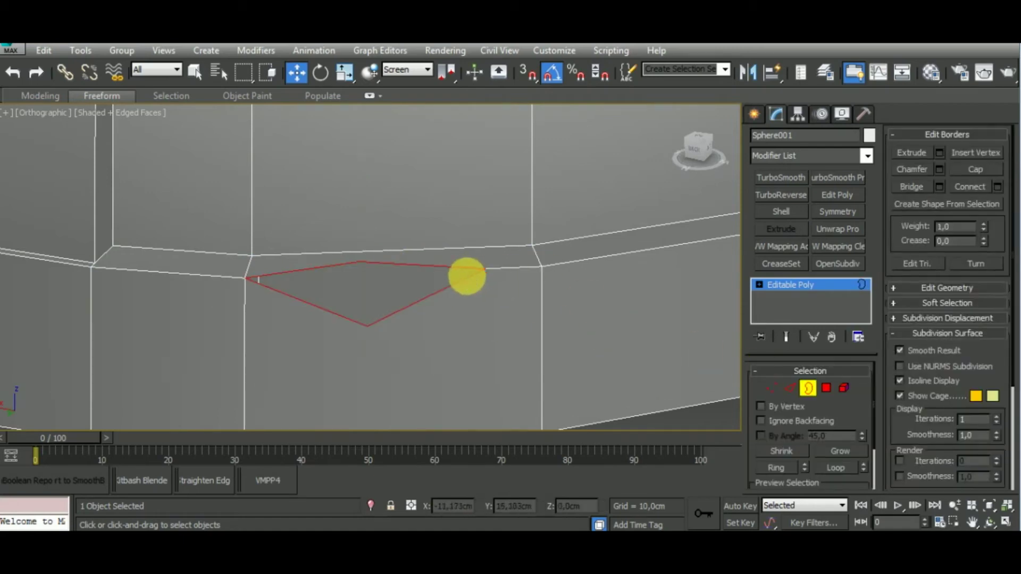
pyautogui.click(974, 168)
pyautogui.click(772, 388)
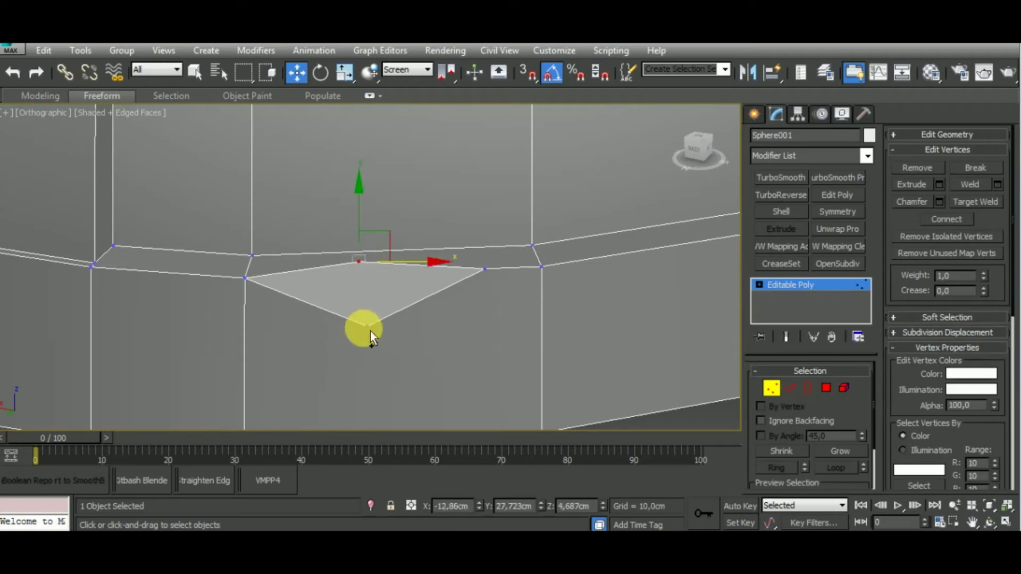
pyautogui.moveTo(360, 263); pyautogui.dragTo(368, 330)
pyautogui.click(945, 219)
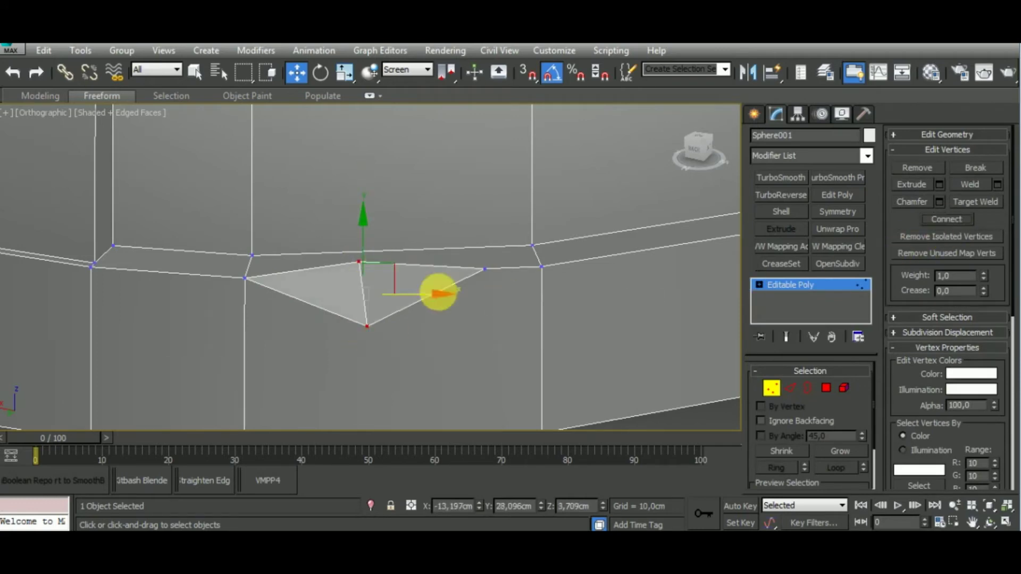
# - Select the notch's top vertex plus the left and lower band vertices, viewing from above
pyautogui.click(360, 262)
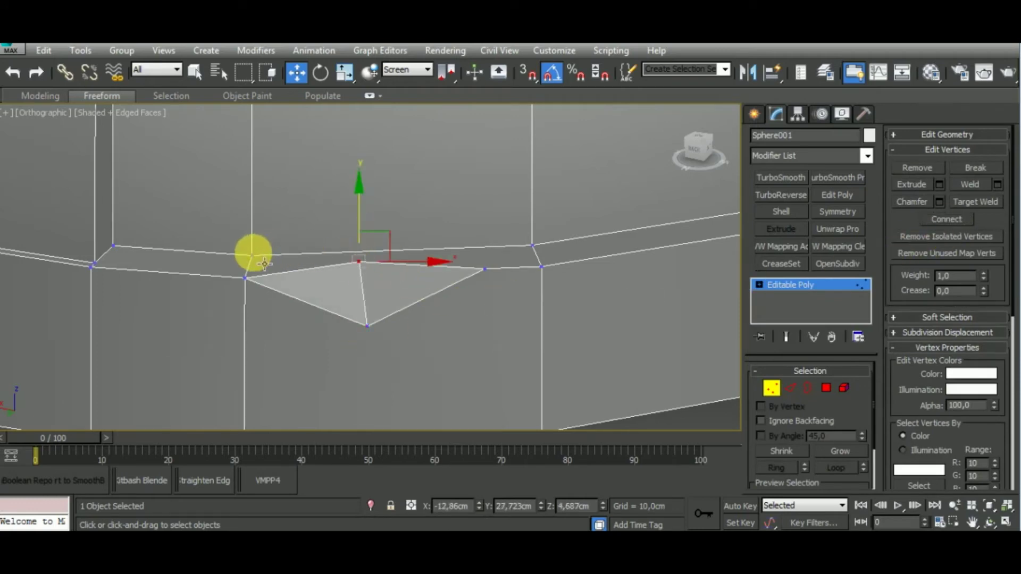
pyautogui.keyDown('ctrl'); pyautogui.click(253, 254); pyautogui.keyUp('ctrl')
pyautogui.moveTo(567, 323); pyautogui.dragTo(560, 265, button='middle')
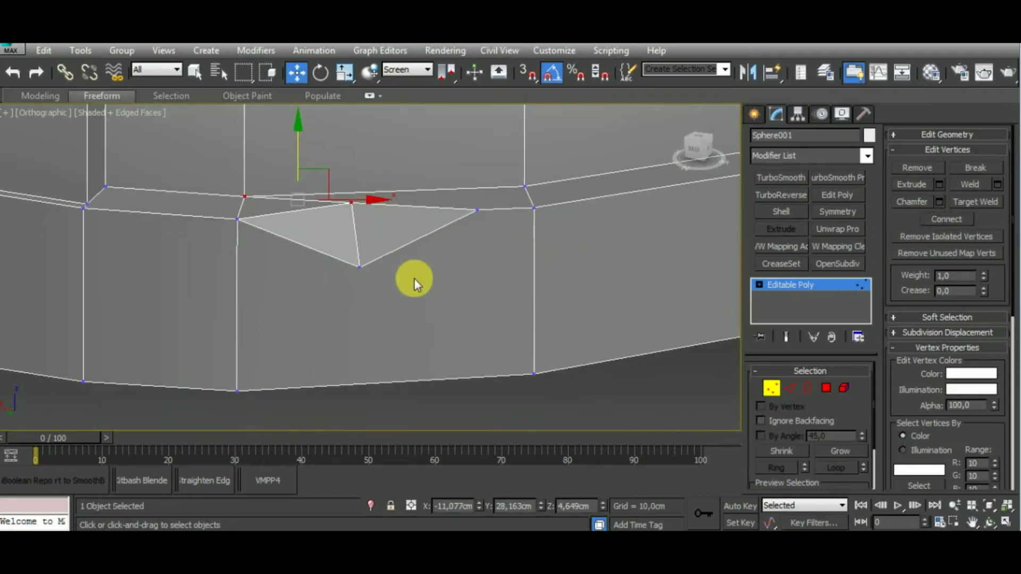
pyautogui.keyDown('ctrl'); pyautogui.click(534, 375); pyautogui.keyUp('ctrl')
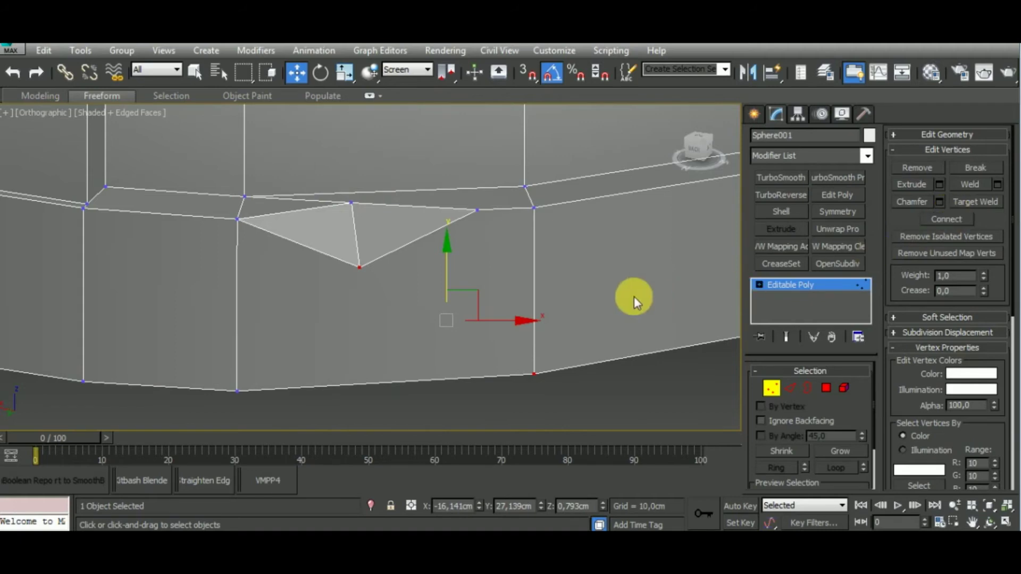
pyautogui.scroll(-2, 611, 287)
pyautogui.scroll(-2, 598, 282)
pyautogui.scroll(-2, 638, 362)
pyautogui.scroll(-2, 532, 382)
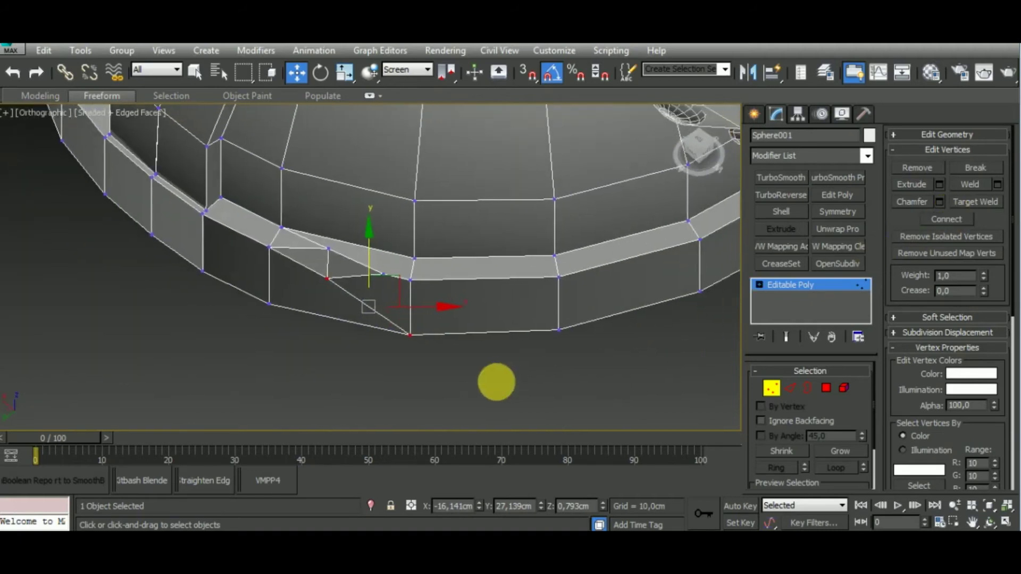
pyautogui.moveTo(496, 382)
pyautogui.keyDown('alt'); pyautogui.mouseDown(button='middle')
pyautogui.moveTo(593, 305)
pyautogui.moveTo(548, 296)
pyautogui.mouseUp(button='middle'); pyautogui.keyUp('alt')
pyautogui.scroll(2, 597, 308)
pyautogui.scroll(2, 570, 342)
# - Cut edges from the vertex beside the crack down to the band edge and back
pyautogui.scroll(2, 540, 330)
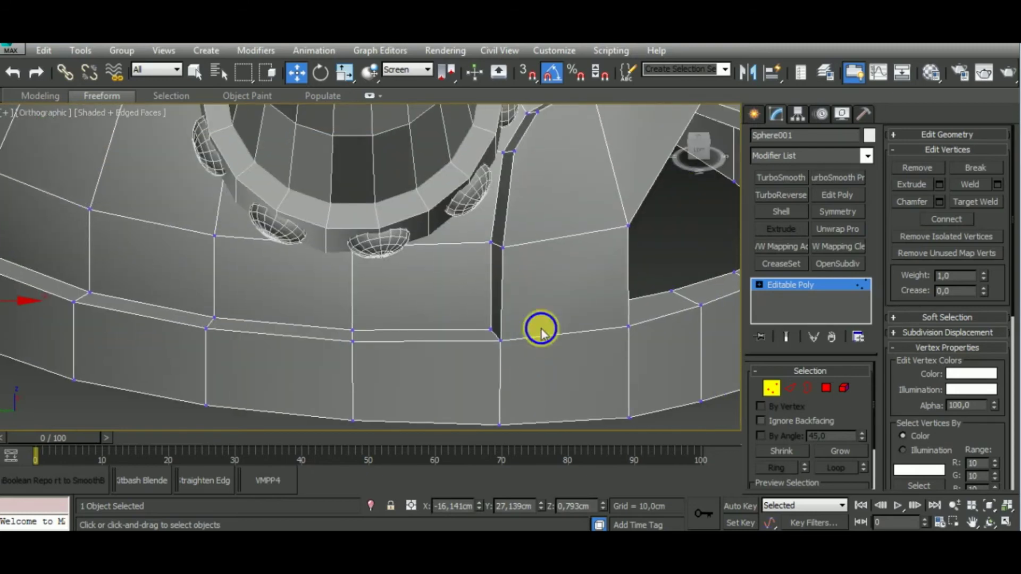
pyautogui.rightClick(532, 322)
pyautogui.click(531, 218)
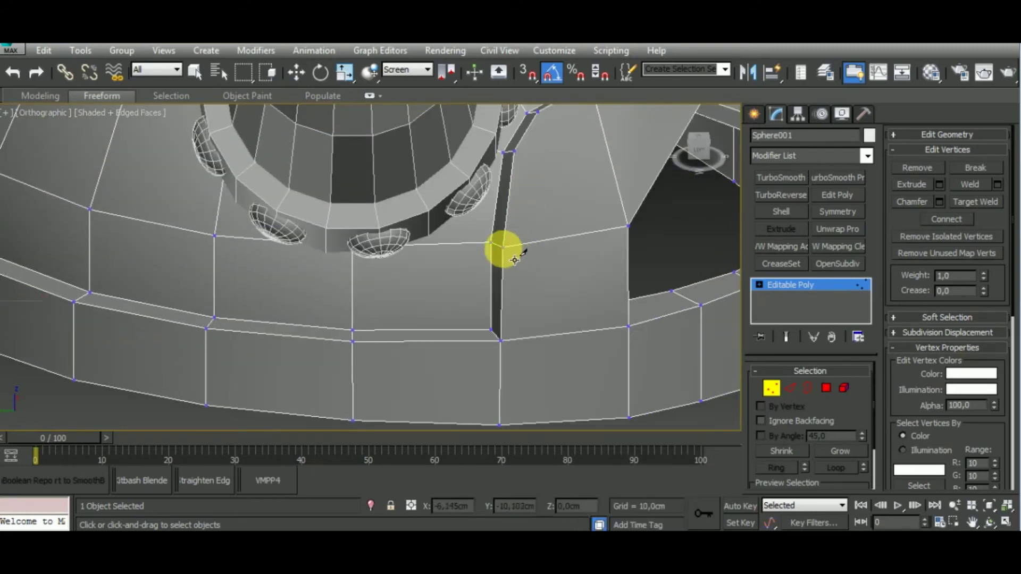
pyautogui.click(502, 247)
pyautogui.click(519, 297)
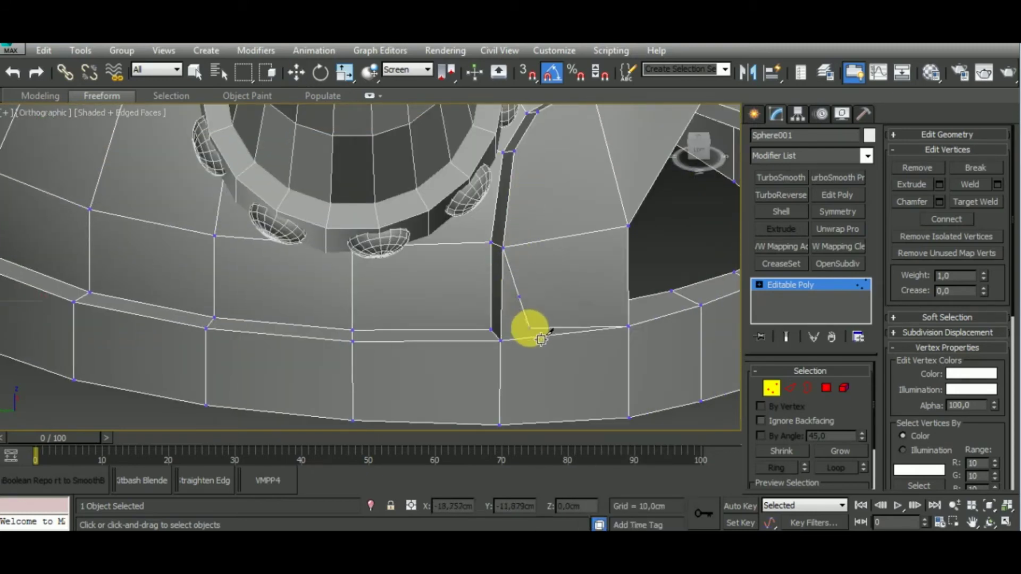
pyautogui.click(529, 328)
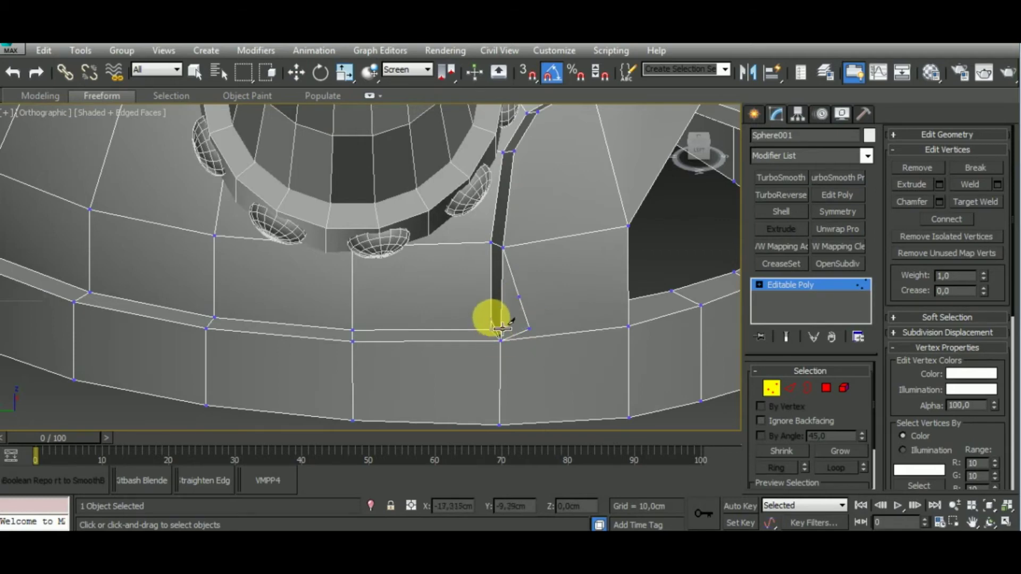
pyautogui.click(494, 301)
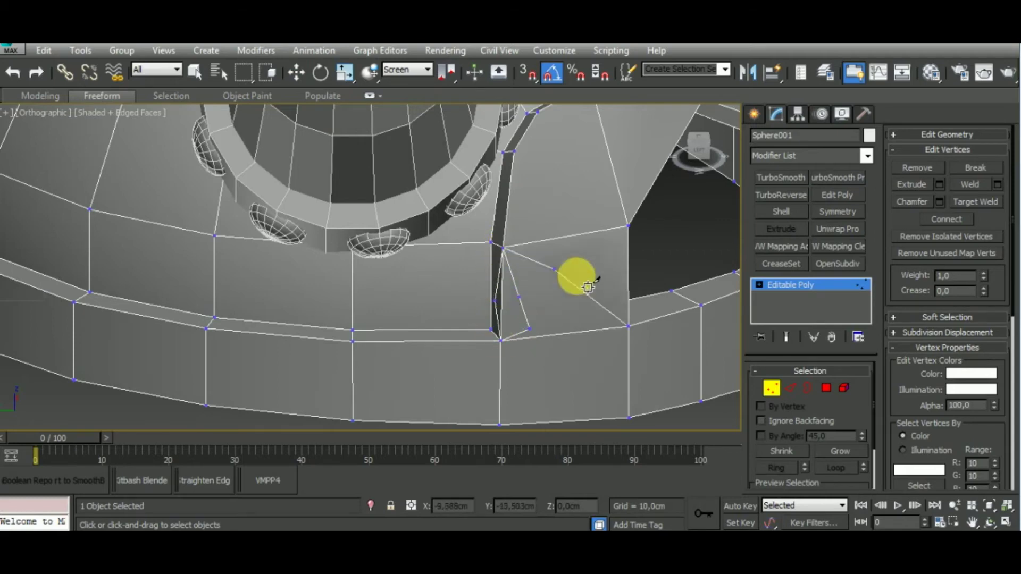
pyautogui.press('w')
# - Select the thin sliver polygon and switch to Border level
pyautogui.click(827, 389)
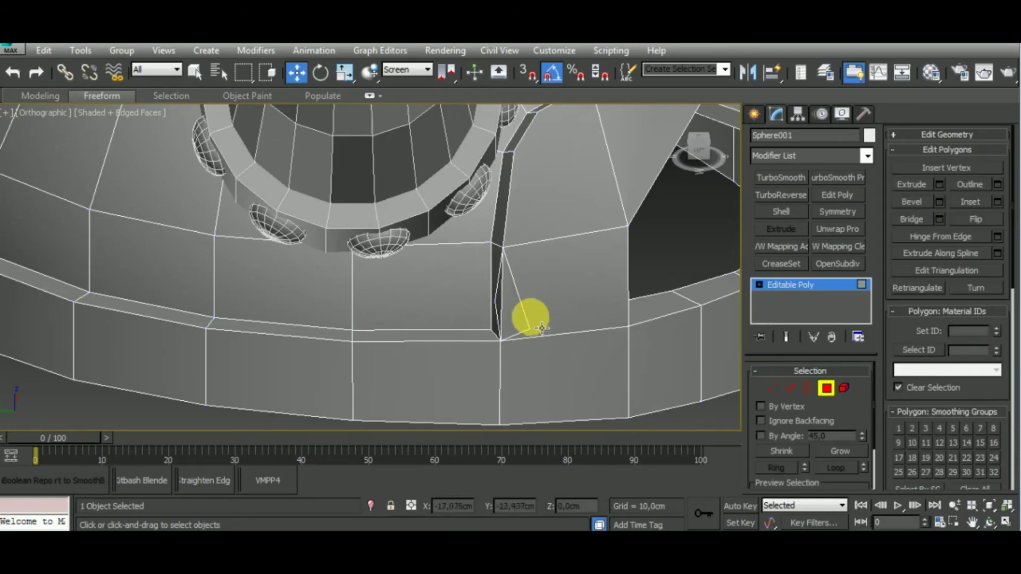
pyautogui.click(504, 311)
pyautogui.keyDown('alt'); pyautogui.moveTo(505, 312); pyautogui.dragTo(560, 337, button='middle'); pyautogui.keyUp('alt')
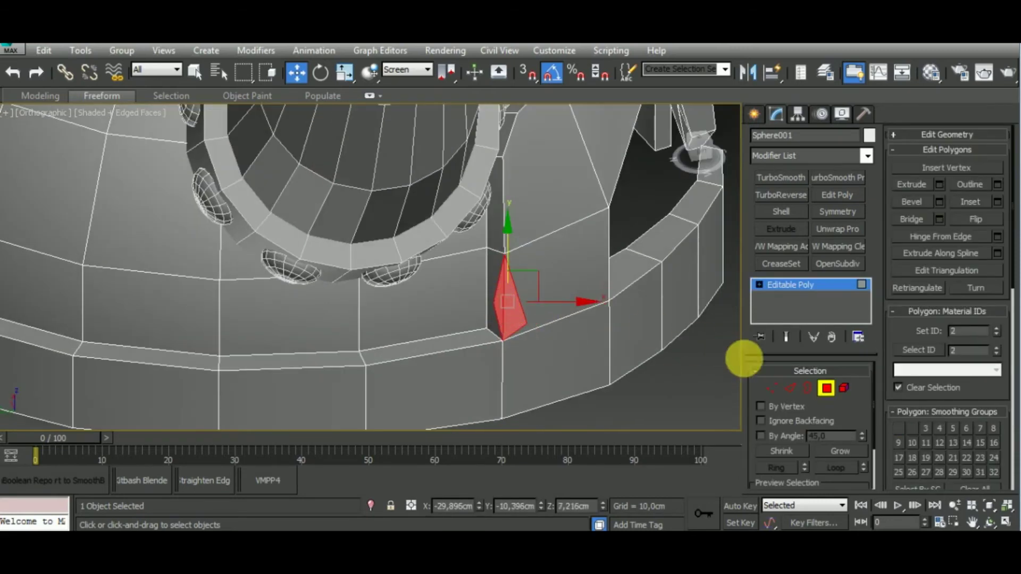
pyautogui.click(809, 387)
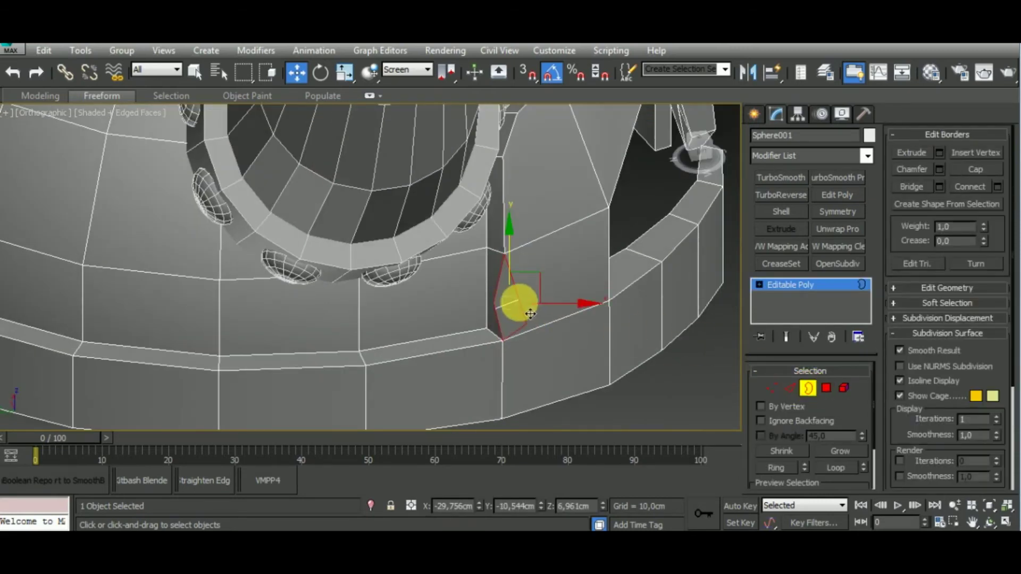
# - Select the sliver's two middle vertices and apply a quad-menu command to them
pyautogui.click(771, 388)
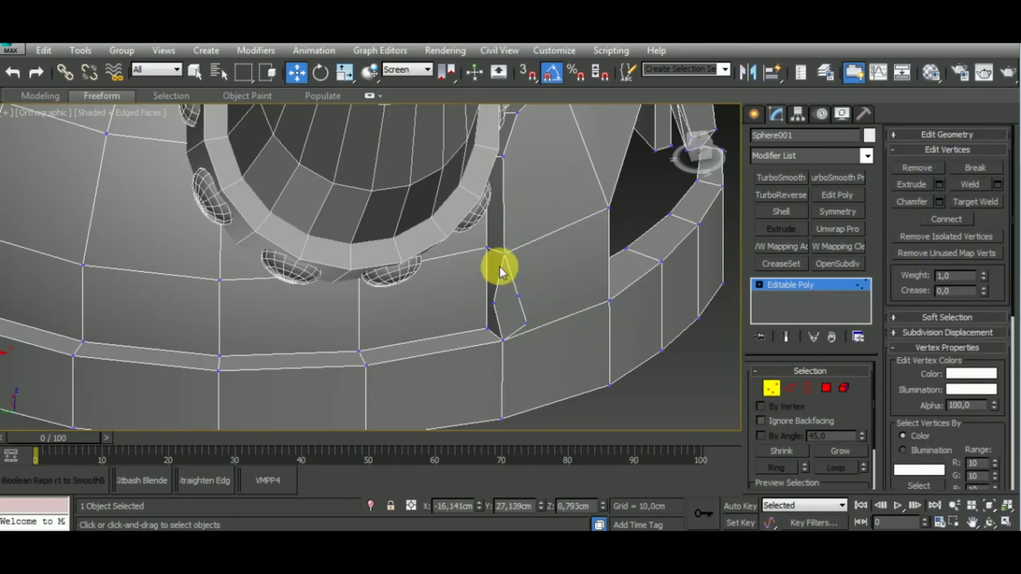
pyautogui.moveTo(514, 349)
pyautogui.keyDown('alt'); pyautogui.mouseDown(button='middle')
pyautogui.moveTo(570, 327)
pyautogui.moveTo(548, 262)
pyautogui.moveTo(539, 314)
pyautogui.moveTo(521, 335)
pyautogui.moveTo(496, 326)
pyautogui.mouseUp(button='middle'); pyautogui.keyUp('alt')
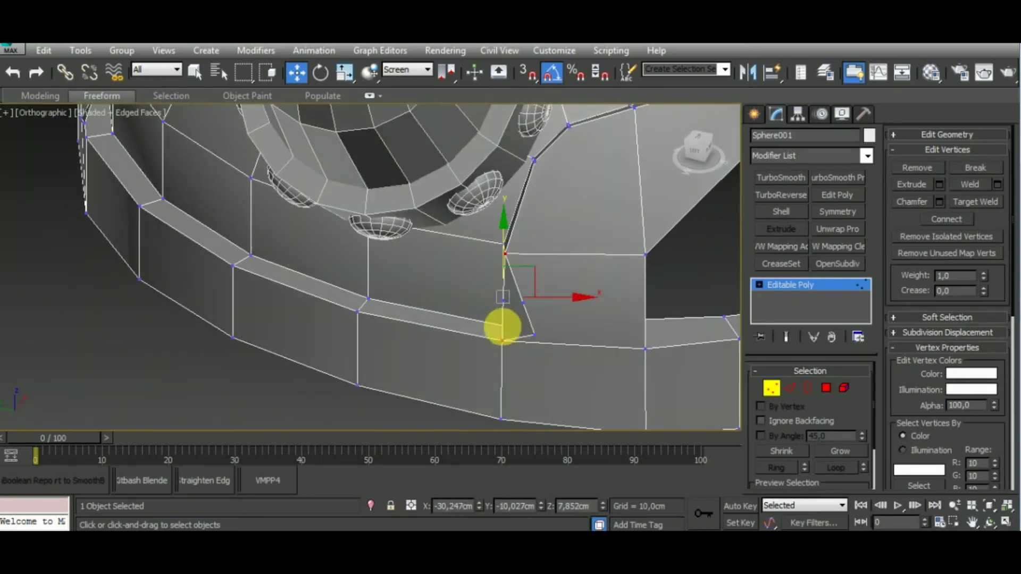
pyautogui.moveTo(497, 287); pyautogui.dragTo(561, 319)
pyautogui.rightClick(561, 319)
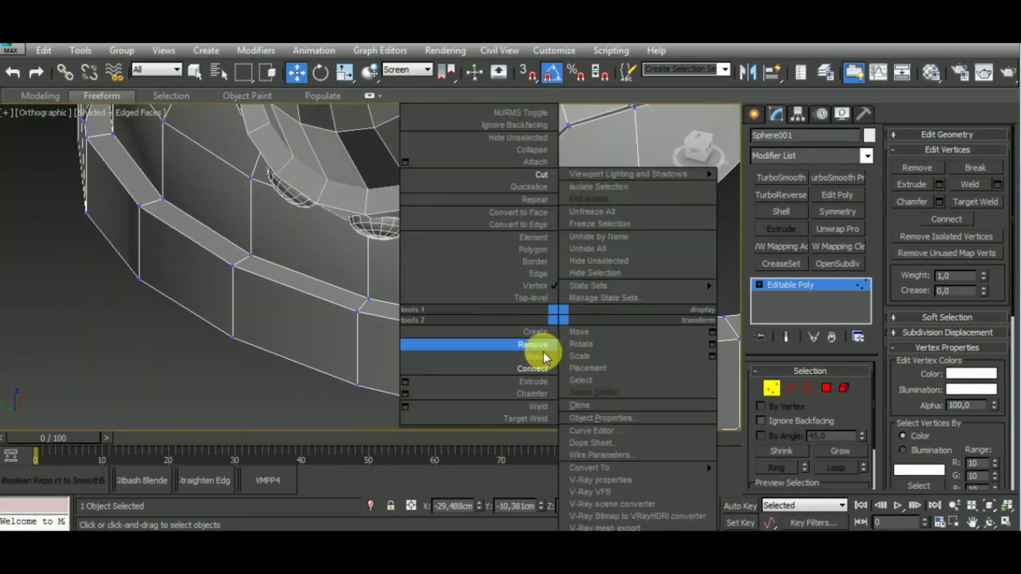
pyautogui.click(543, 366)
# - Remove the sliver's lower-end vertex and connect the bottom vertex with a new edge
pyautogui.moveTo(543, 365)
pyautogui.keyDown('alt'); pyautogui.mouseDown(button='middle')
pyautogui.moveTo(576, 250)
pyautogui.moveTo(645, 273)
pyautogui.moveTo(627, 290)
pyautogui.moveTo(581, 289)
pyautogui.moveTo(558, 305)
pyautogui.moveTo(599, 300)
pyautogui.mouseUp(button='middle'); pyautogui.keyUp('alt')
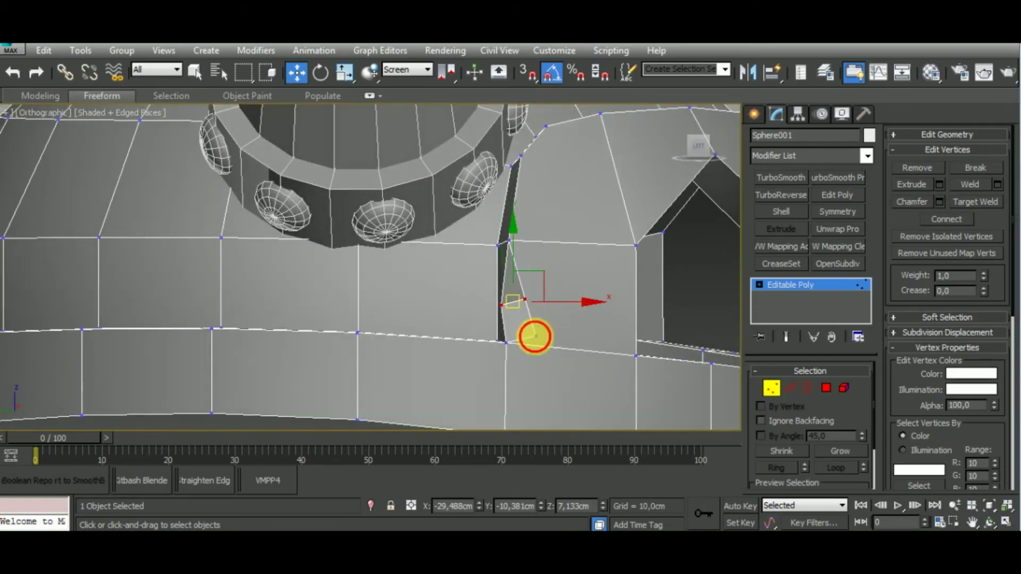
pyautogui.click(536, 336)
pyautogui.click(919, 169)
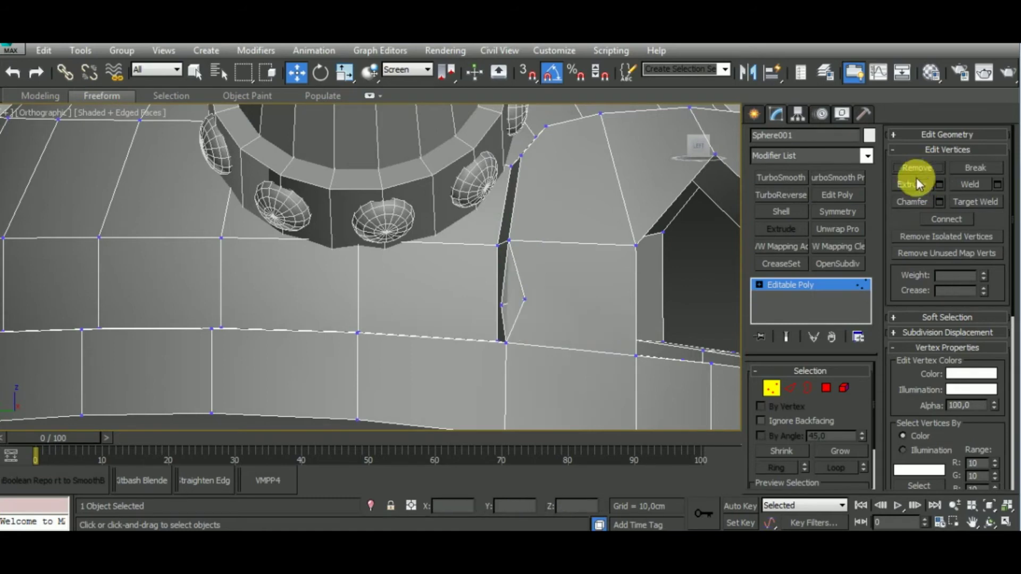
pyautogui.moveTo(593, 301)
pyautogui.keyDown('alt'); pyautogui.mouseDown(button='middle')
pyautogui.moveTo(619, 329)
pyautogui.moveTo(614, 315)
pyautogui.moveTo(559, 331)
pyautogui.moveTo(513, 316)
pyautogui.moveTo(591, 338)
pyautogui.moveTo(559, 319)
pyautogui.moveTo(565, 330)
pyautogui.mouseUp(button='middle'); pyautogui.keyUp('alt')
pyautogui.click(569, 414)
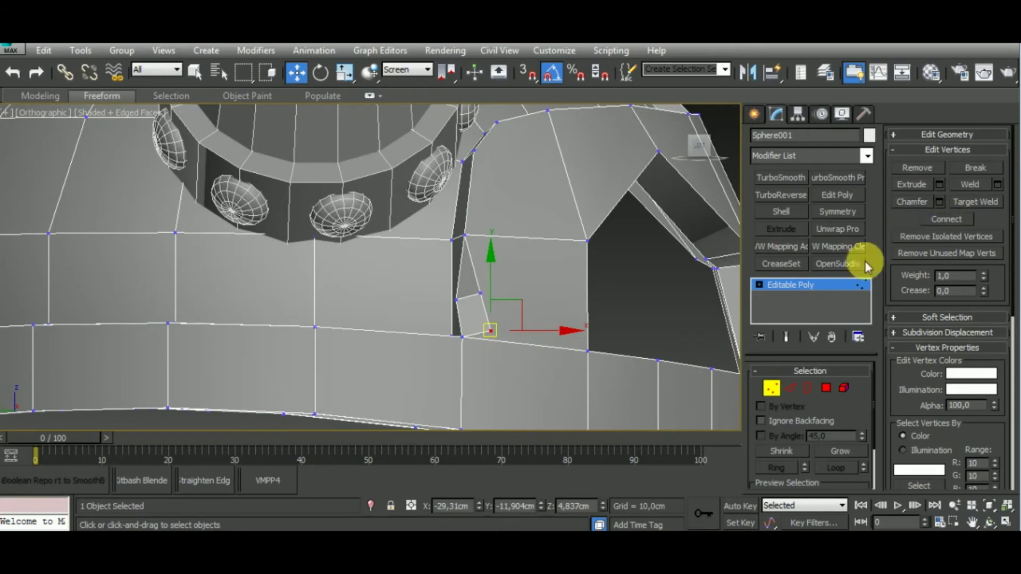
pyautogui.click(949, 221)
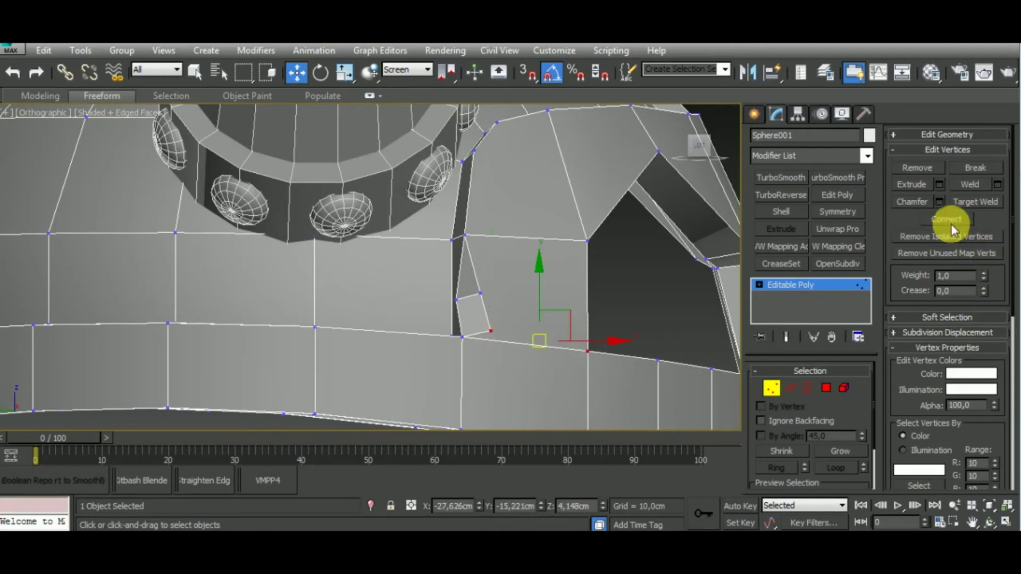
# - Select the notch corner, its opposite vertex, and a vertex on the band's lower edge
pyautogui.click(480, 293)
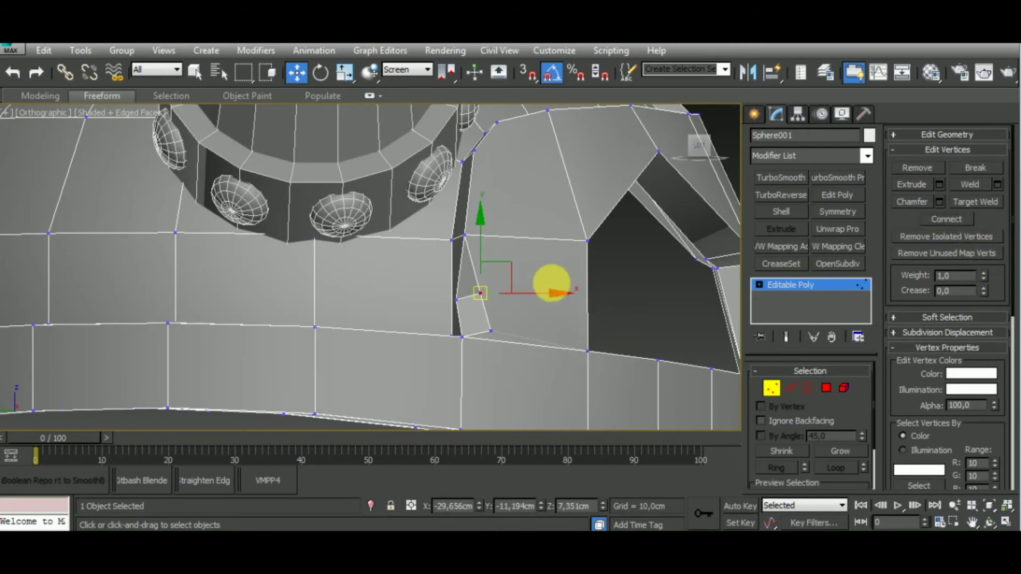
pyautogui.keyDown('ctrl'); pyautogui.click(588, 241); pyautogui.keyUp('ctrl')
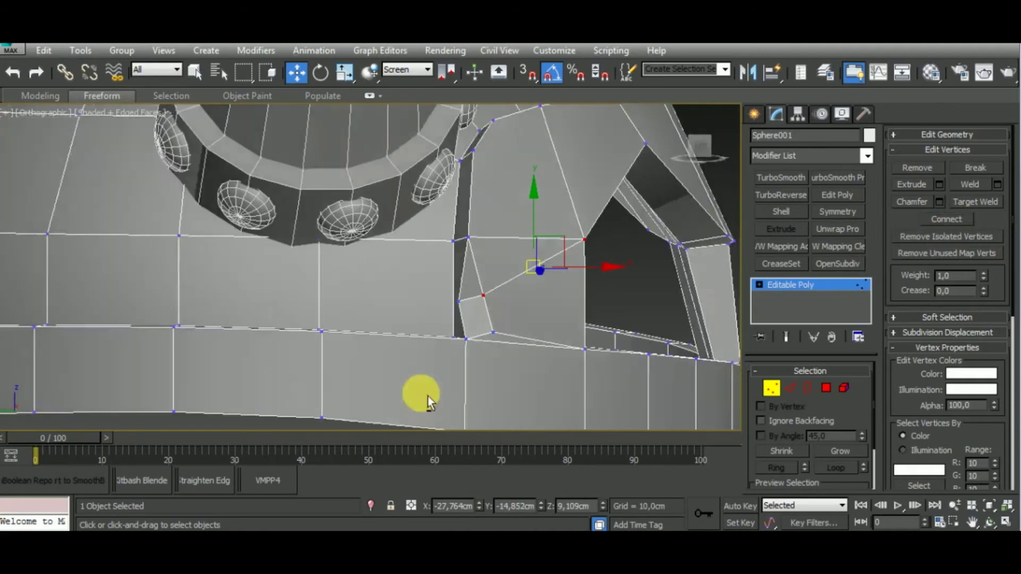
pyautogui.keyDown('alt'); pyautogui.moveTo(428, 396); pyautogui.dragTo(444, 353, button='middle'); pyautogui.keyUp('alt')
pyautogui.click(474, 319)
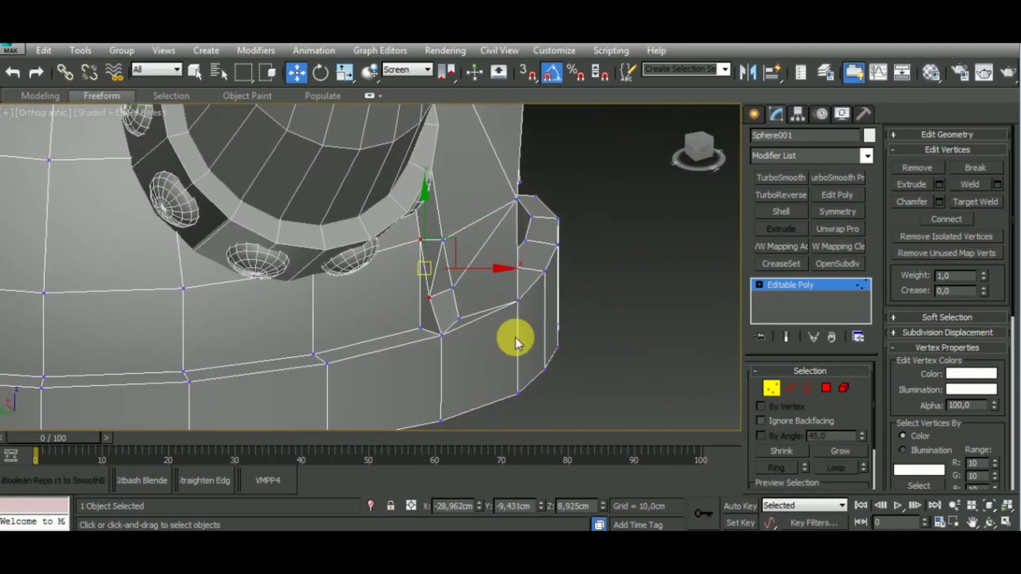
# - Orbit around to the band notch on the far side of the helmet
pyautogui.scroll(-4, 559, 365)
pyautogui.keyDown('alt'); pyautogui.moveTo(558, 364); pyautogui.dragTo(455, 353, button='middle'); pyautogui.keyUp('alt')
pyautogui.scroll(4, 598, 368)
pyautogui.scroll(-3, 598, 368)
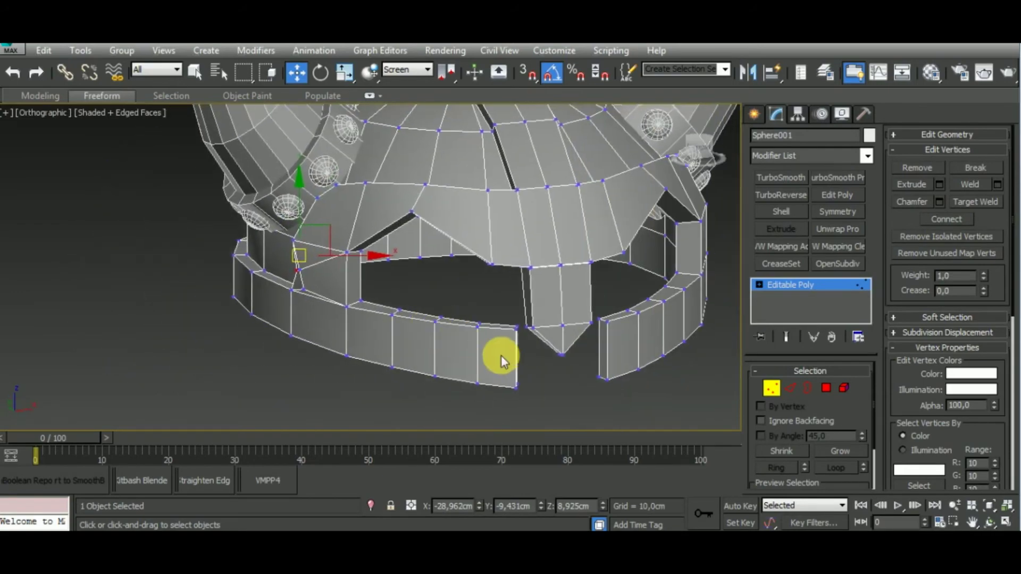
pyautogui.scroll(-2, 497, 353)
pyautogui.scroll(-2, 502, 353)
pyautogui.moveTo(631, 360)
pyautogui.keyDown('alt'); pyautogui.mouseDown(button='middle')
pyautogui.moveTo(609, 388)
pyautogui.moveTo(555, 341)
pyautogui.moveTo(515, 338)
pyautogui.moveTo(529, 376)
pyautogui.moveTo(665, 359)
pyautogui.mouseUp(button='middle'); pyautogui.keyUp('alt')
pyautogui.scroll(3, 540, 362)
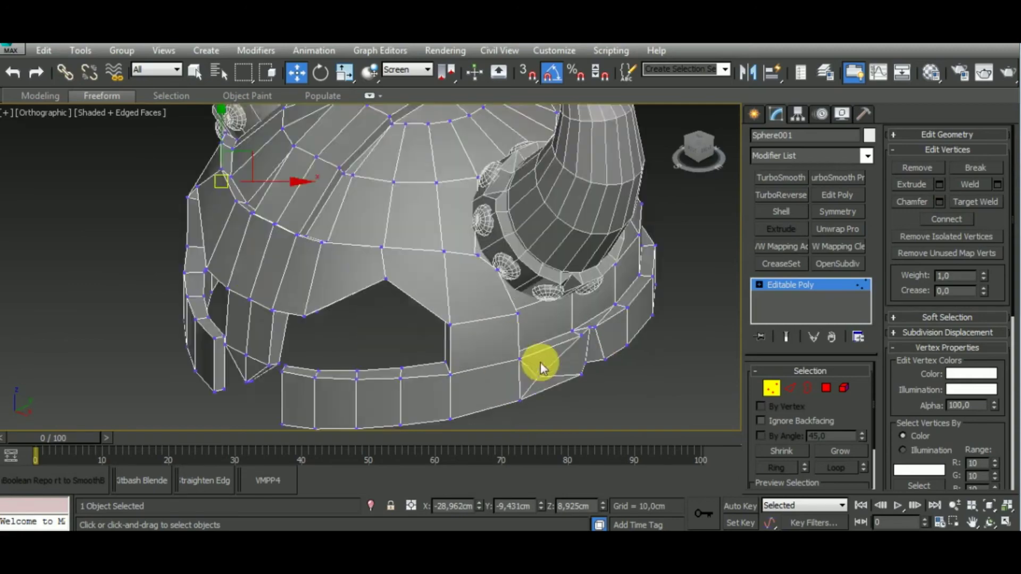
pyautogui.scroll(2, 543, 364)
pyautogui.scroll(-5, 551, 362)
pyautogui.moveTo(552, 362)
pyautogui.keyDown('alt'); pyautogui.mouseDown(button='middle')
pyautogui.moveTo(577, 332)
pyautogui.moveTo(583, 355)
pyautogui.mouseUp(button='middle'); pyautogui.keyUp('alt')
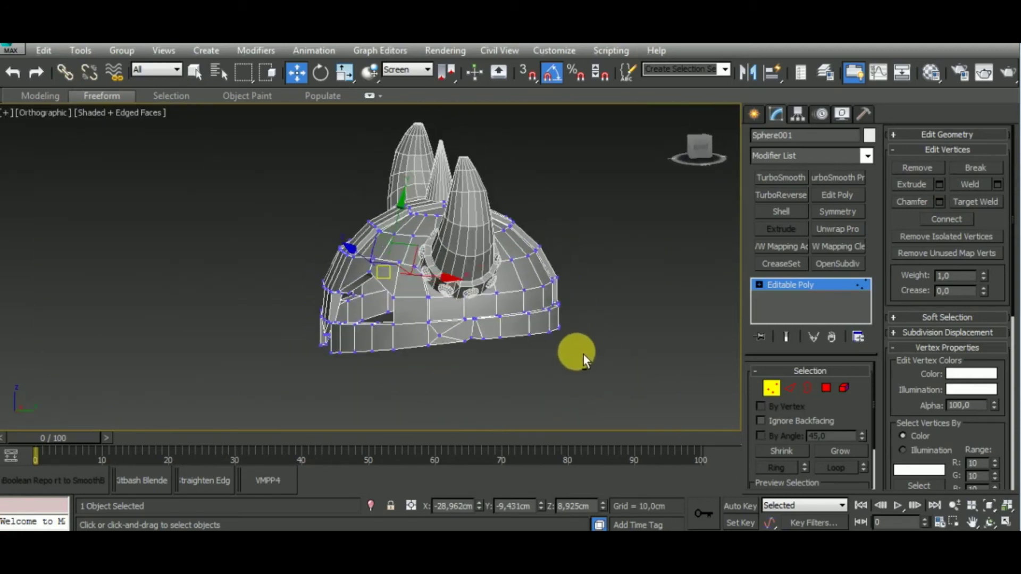
pyautogui.scroll(3, 451, 319)
pyautogui.scroll(2, 454, 334)
pyautogui.scroll(-1, 470, 333)
pyautogui.scroll(-3, 470, 334)
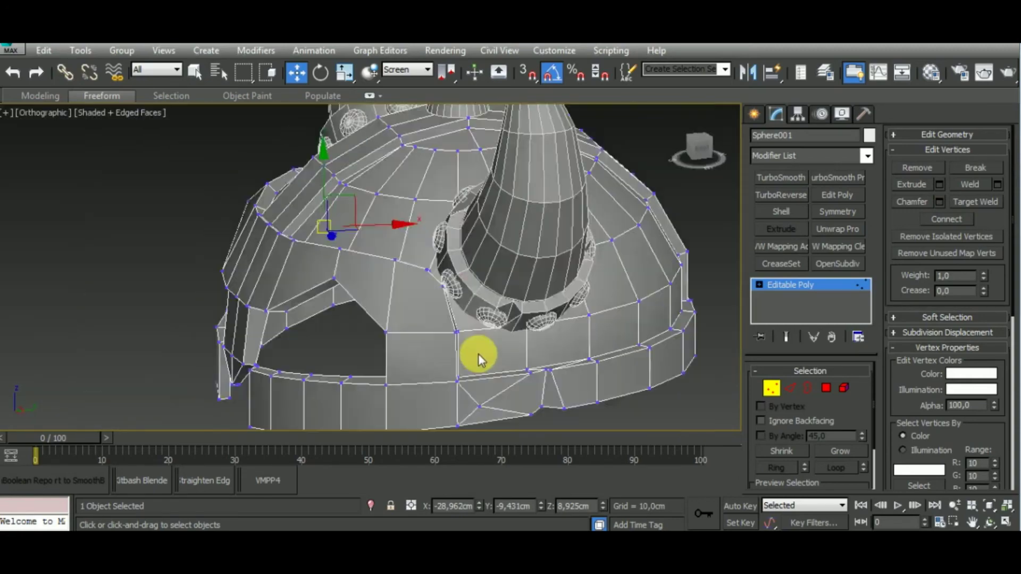
pyautogui.moveTo(473, 353)
pyautogui.keyDown('alt'); pyautogui.mouseDown(button='middle')
pyautogui.moveTo(487, 376)
pyautogui.moveTo(547, 269)
pyautogui.moveTo(596, 313)
pyautogui.mouseUp(button='middle'); pyautogui.keyUp('alt')
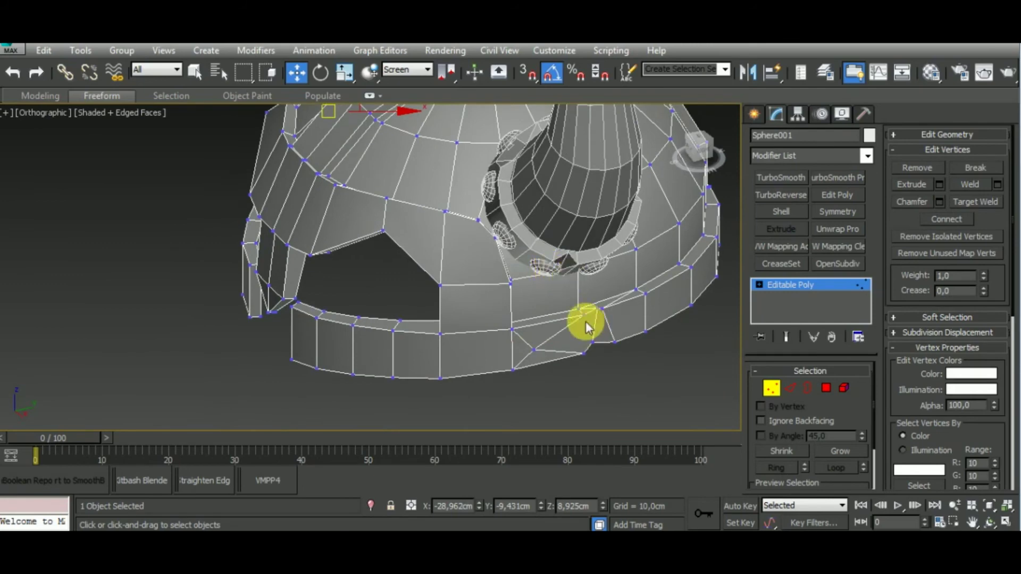
pyautogui.moveTo(596, 365)
pyautogui.keyDown('alt'); pyautogui.mouseDown(button='middle')
pyautogui.moveTo(593, 335)
pyautogui.moveTo(540, 296)
pyautogui.mouseUp(button='middle'); pyautogui.keyUp('alt')
# - Connect the two selected notch vertices with a new edge, then switch to Edge level
pyautogui.rightClick(540, 324)
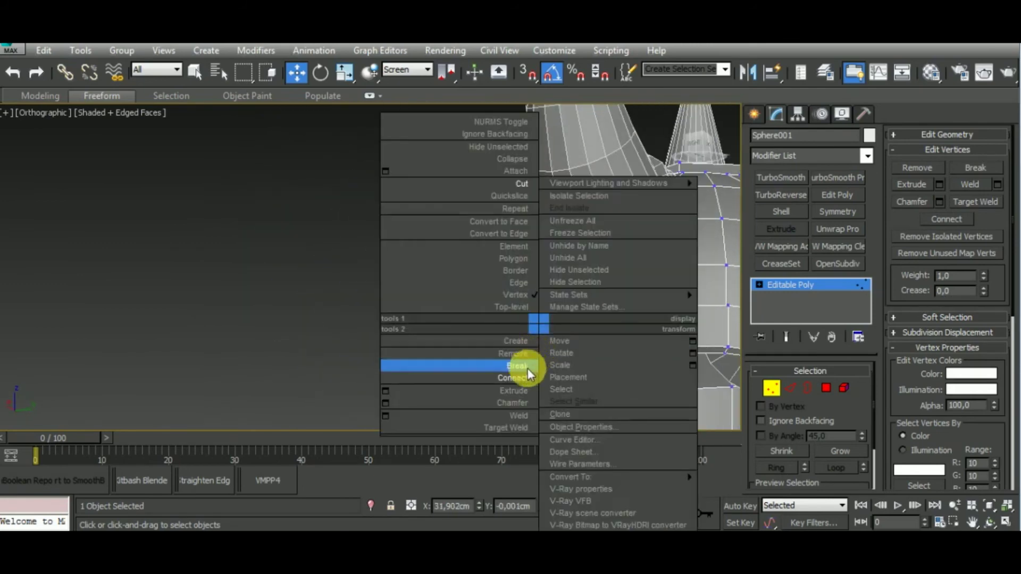
pyautogui.click(515, 378)
pyautogui.moveTo(602, 426)
pyautogui.keyDown('alt'); pyautogui.mouseDown(button='middle')
pyautogui.moveTo(616, 292)
pyautogui.moveTo(623, 319)
pyautogui.moveTo(597, 292)
pyautogui.moveTo(641, 421)
pyautogui.moveTo(630, 375)
pyautogui.mouseUp(button='middle'); pyautogui.keyUp('alt')
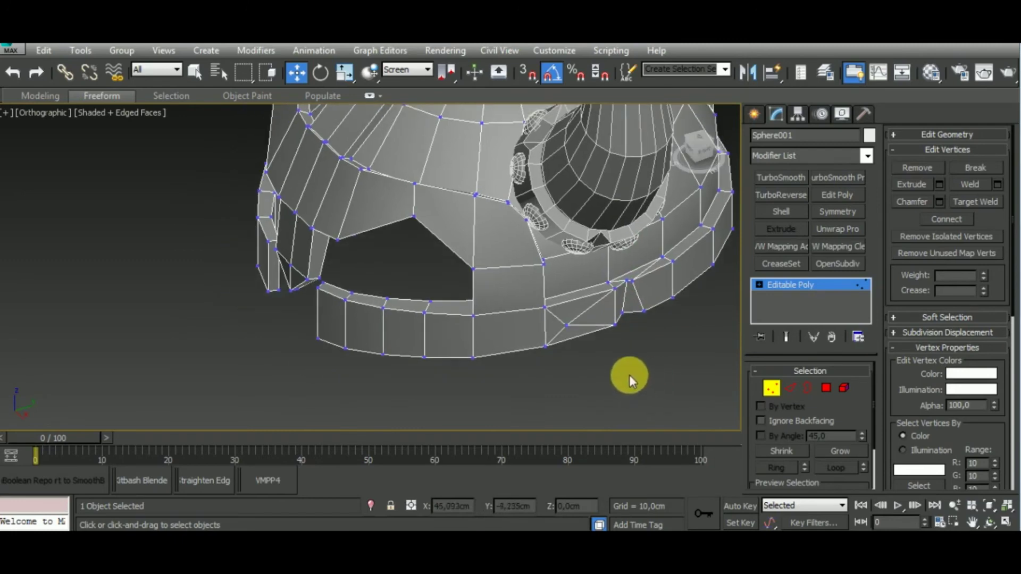
pyautogui.moveTo(577, 336)
pyautogui.keyDown('alt'); pyautogui.mouseDown(button='middle')
pyautogui.moveTo(597, 342)
pyautogui.moveTo(561, 319)
pyautogui.moveTo(567, 362)
pyautogui.moveTo(576, 352)
pyautogui.moveTo(592, 374)
pyautogui.moveTo(591, 396)
pyautogui.mouseUp(button='middle'); pyautogui.keyUp('alt')
pyautogui.press('2')
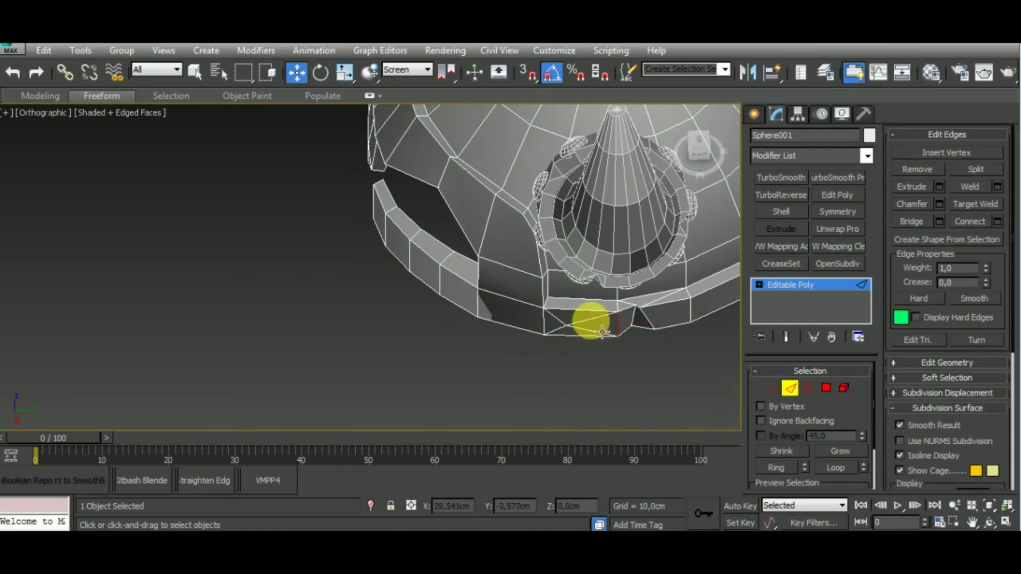
pyautogui.click(599, 343)
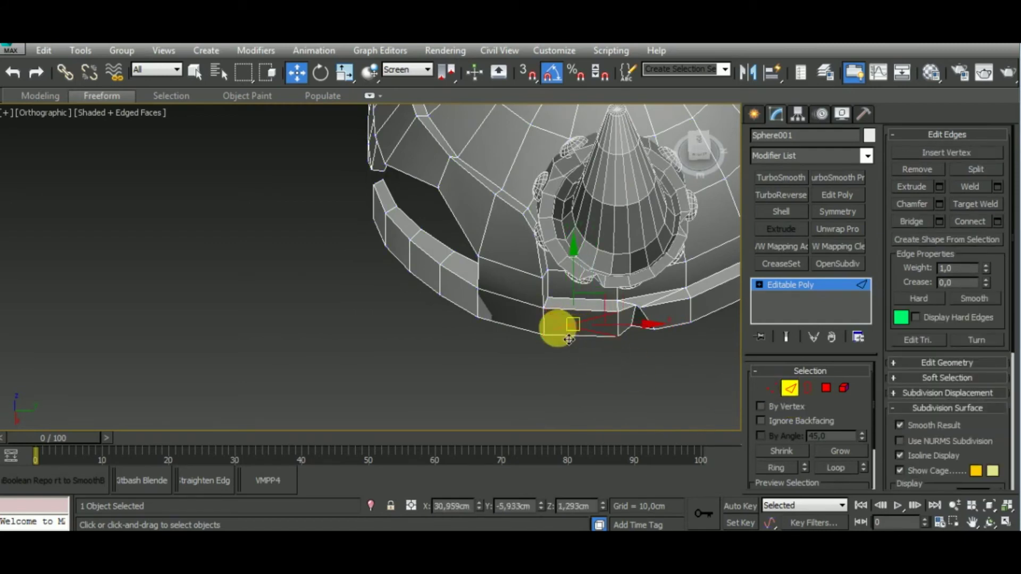
pyautogui.moveTo(635, 347)
pyautogui.keyDown('alt'); pyautogui.mouseDown(button='middle')
pyautogui.moveTo(665, 200)
pyautogui.moveTo(725, 336)
pyautogui.moveTo(677, 369)
pyautogui.mouseUp(button='middle'); pyautogui.keyUp('alt')
pyautogui.click(662, 324)
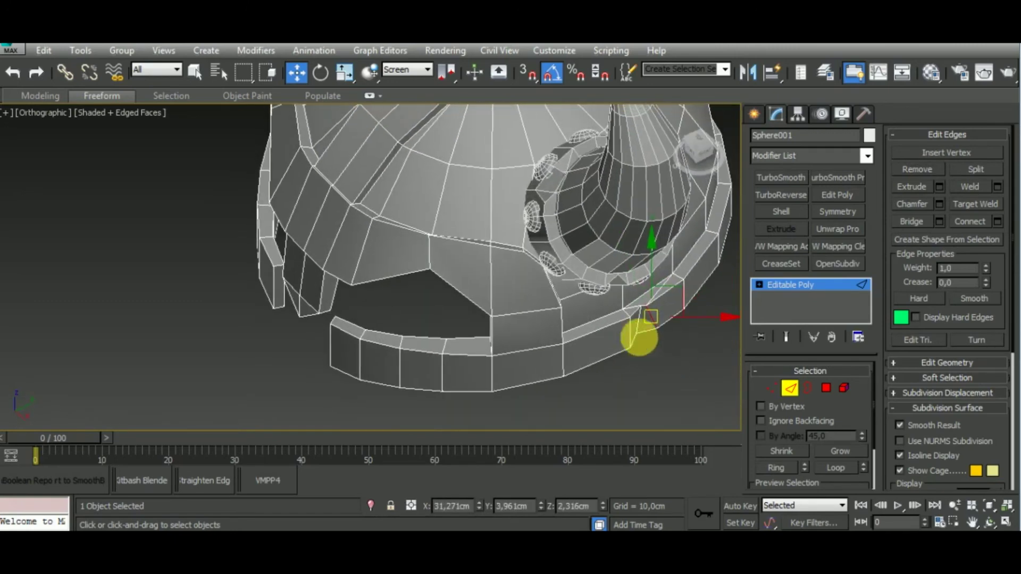
pyautogui.scroll(5, 641, 337)
pyautogui.scroll(-5, 650, 320)
pyautogui.moveTo(645, 280)
pyautogui.keyDown('alt'); pyautogui.mouseDown(button='middle')
pyautogui.moveTo(620, 326)
pyautogui.moveTo(631, 335)
pyautogui.moveTo(645, 315)
pyautogui.moveTo(633, 331)
pyautogui.mouseUp(button='middle'); pyautogui.keyUp('alt')
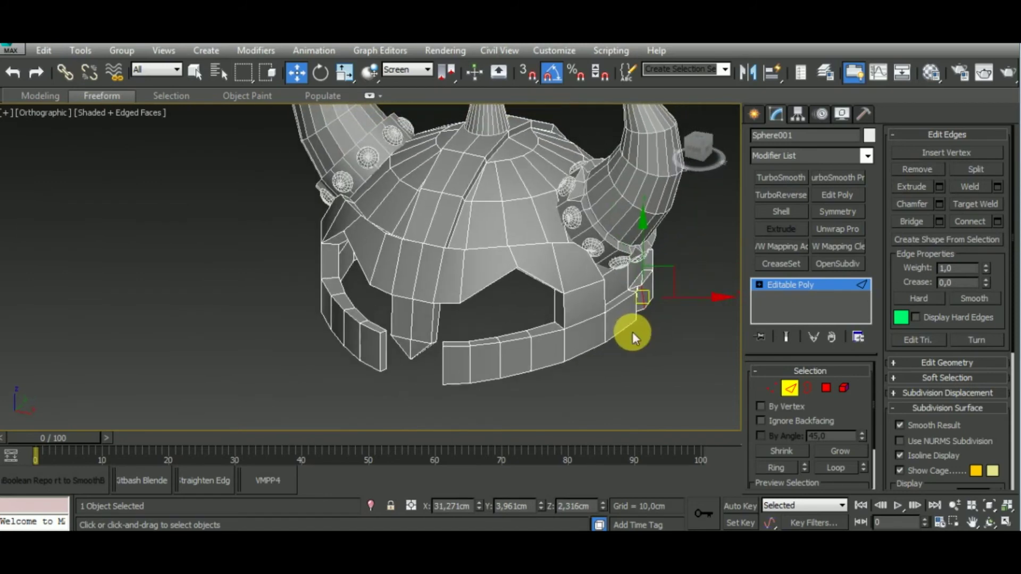
pyautogui.scroll(5, 584, 191)
pyautogui.scroll(-5, 596, 195)
pyautogui.scroll(-2, 585, 214)
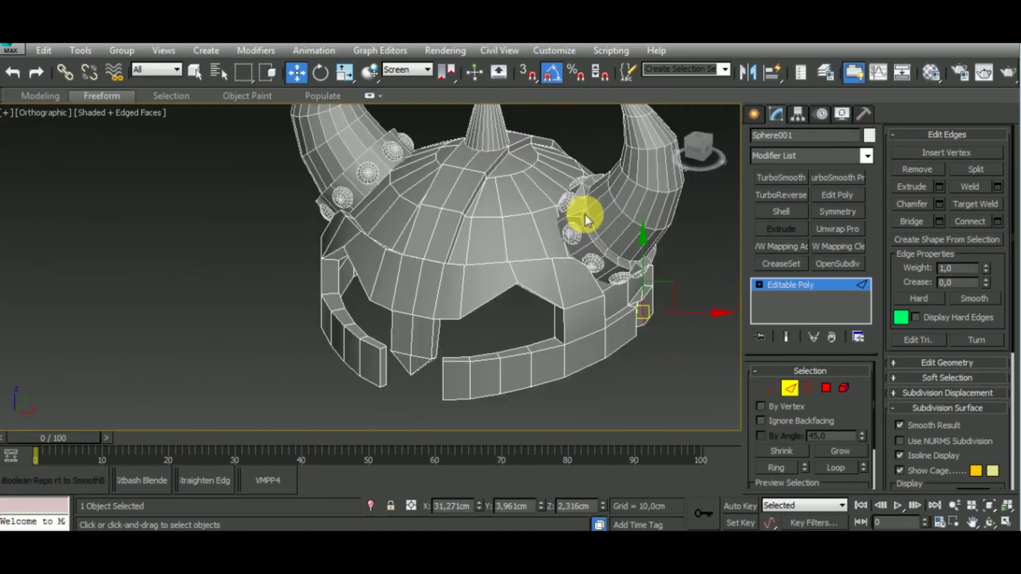
pyautogui.keyDown('alt'); pyautogui.moveTo(588, 308); pyautogui.dragTo(647, 385, button='middle'); pyautogui.keyUp('alt')
pyautogui.scroll(3, 597, 278)
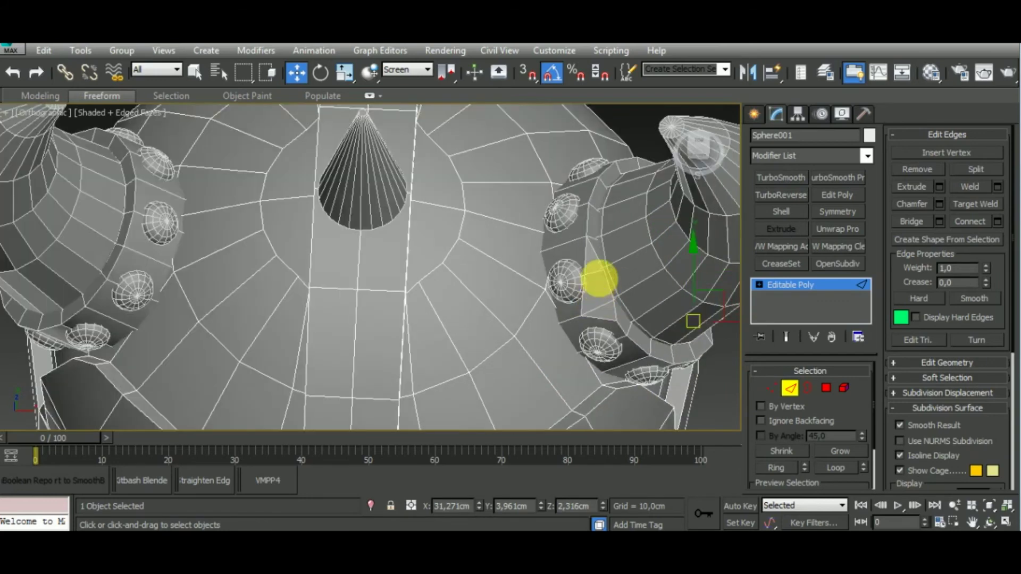
pyautogui.scroll(2, 599, 274)
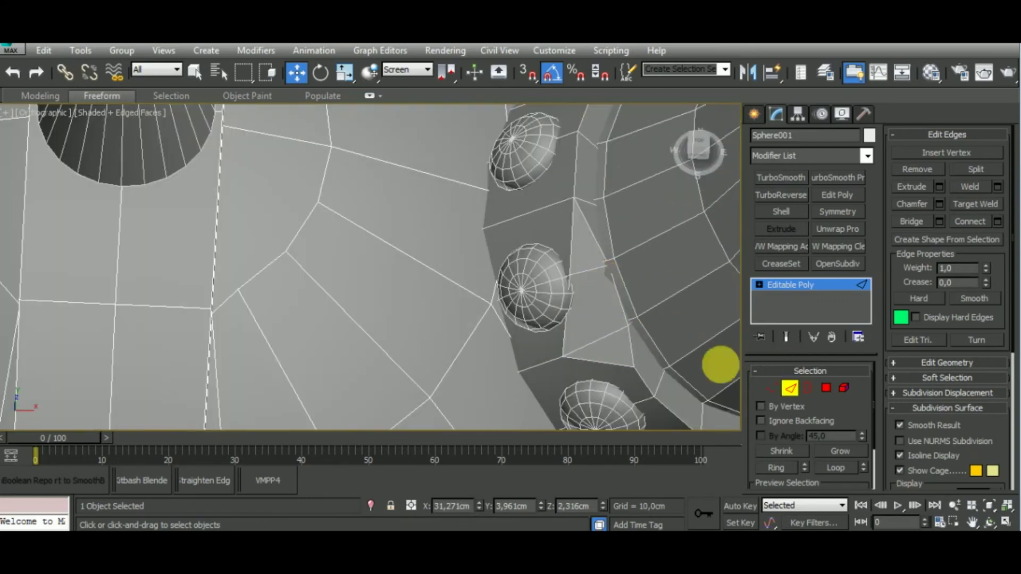
# - Select the lower notch vertex on Cylinder006 at Vertex level
pyautogui.click(790, 387)
pyautogui.click(622, 345)
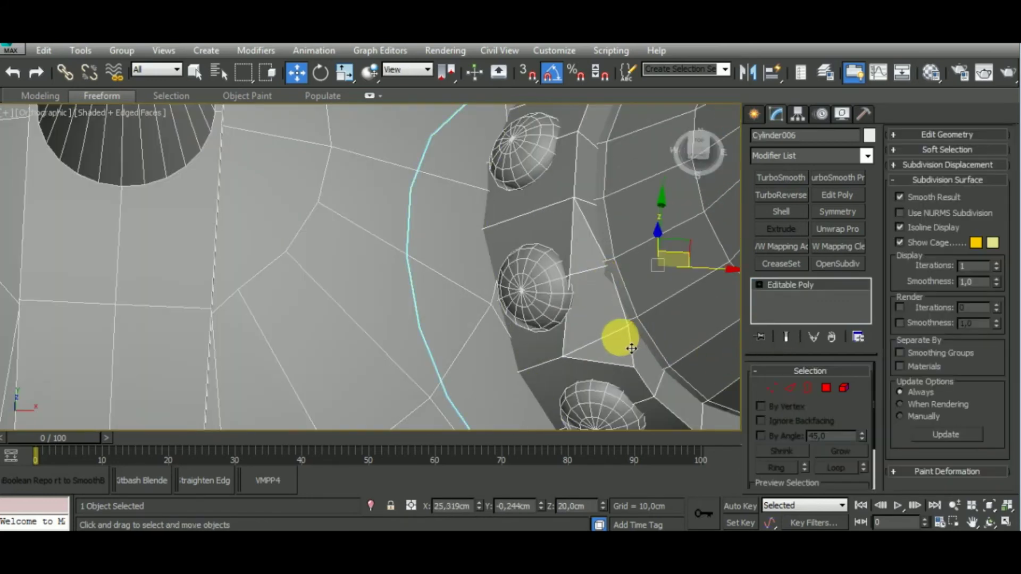
pyautogui.click(774, 386)
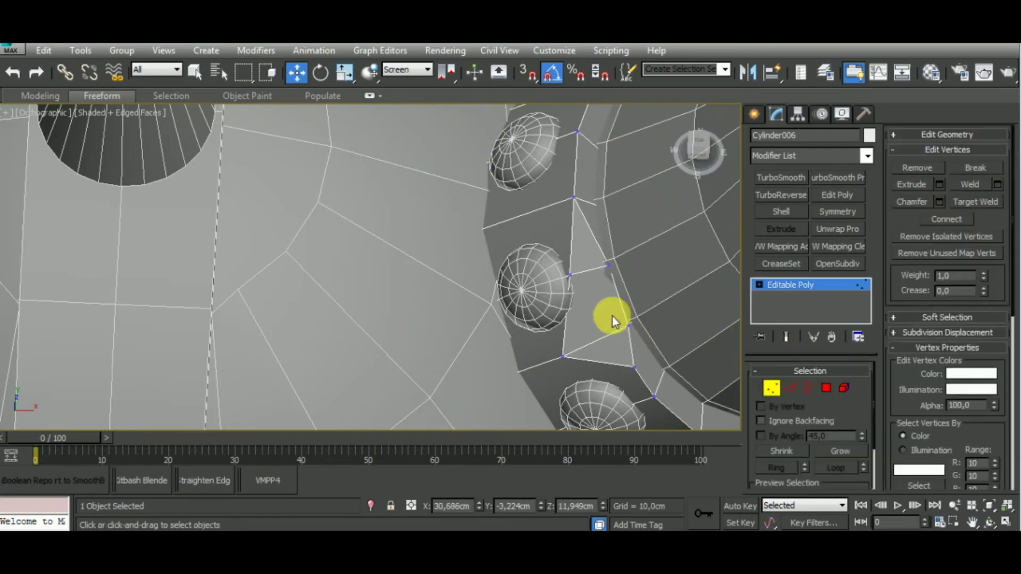
pyautogui.click(570, 279)
pyautogui.moveTo(569, 279)
pyautogui.keyDown('alt'); pyautogui.mouseDown(button='middle')
pyautogui.moveTo(595, 275)
pyautogui.moveTo(619, 226)
pyautogui.moveTo(564, 353)
pyautogui.mouseUp(button='middle'); pyautogui.keyUp('alt')
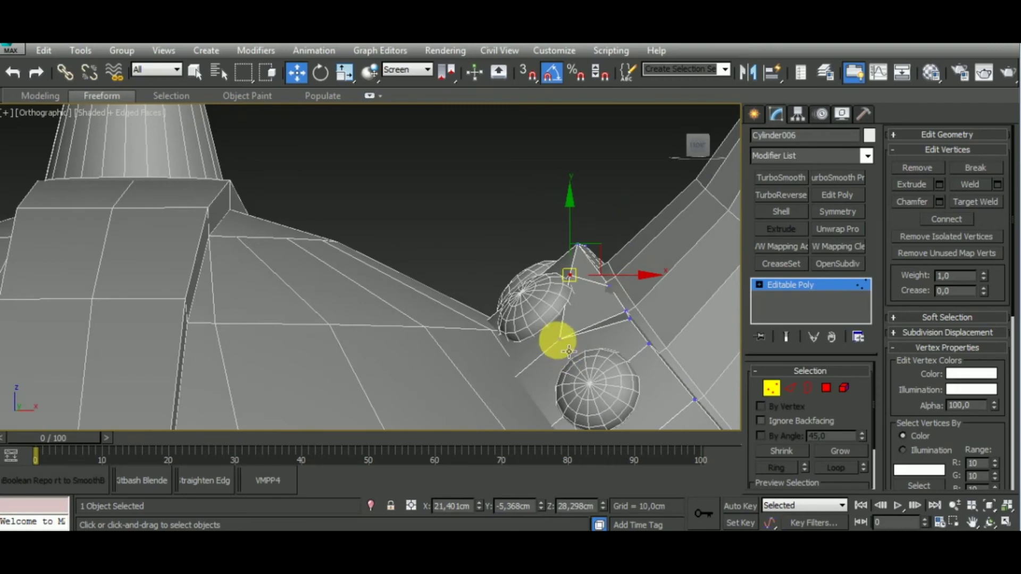
pyautogui.click(558, 340)
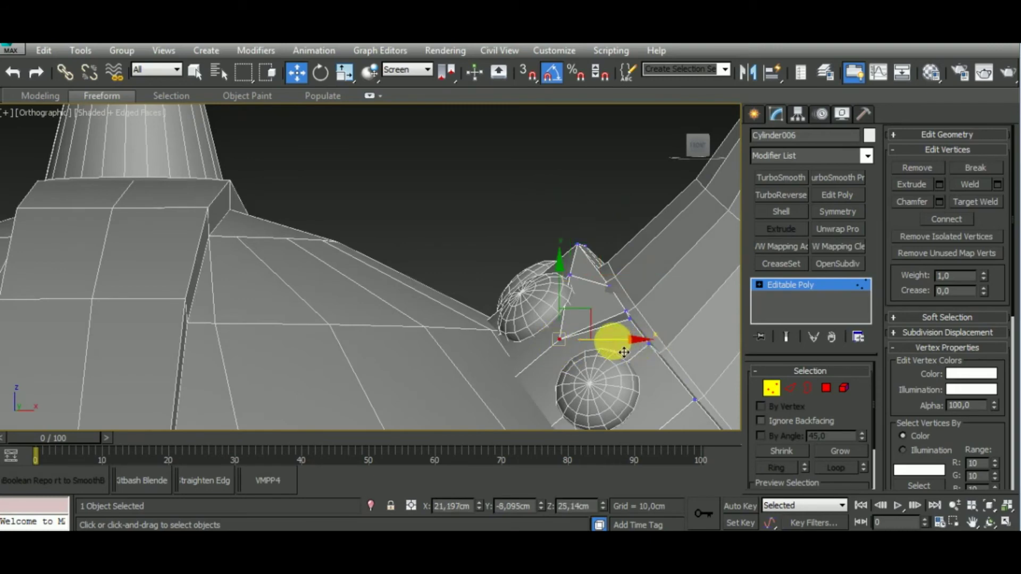
# - Switch the move axes to Local and raise the notch vertex slightly
pyautogui.click(425, 70)
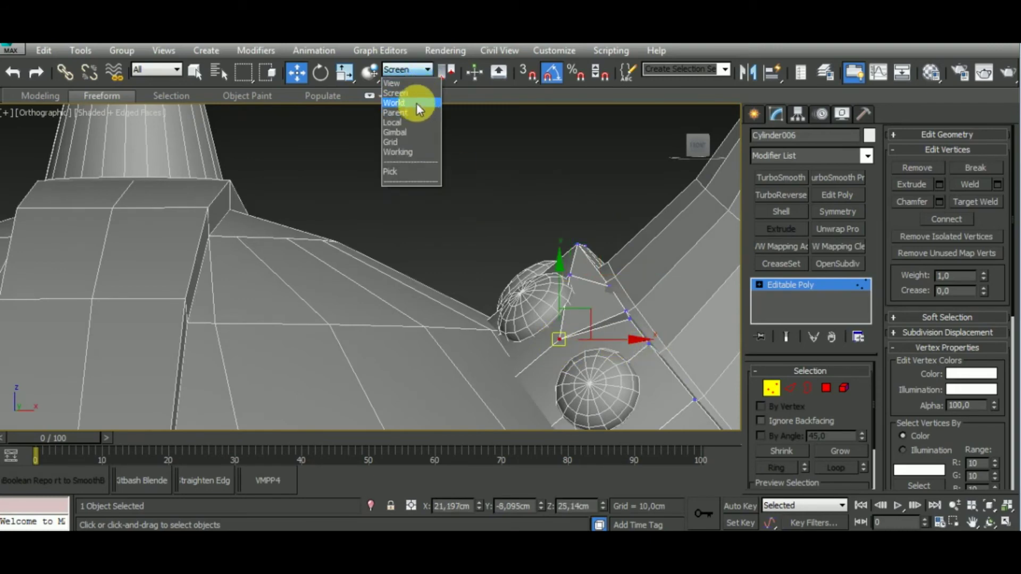
pyautogui.click(412, 123)
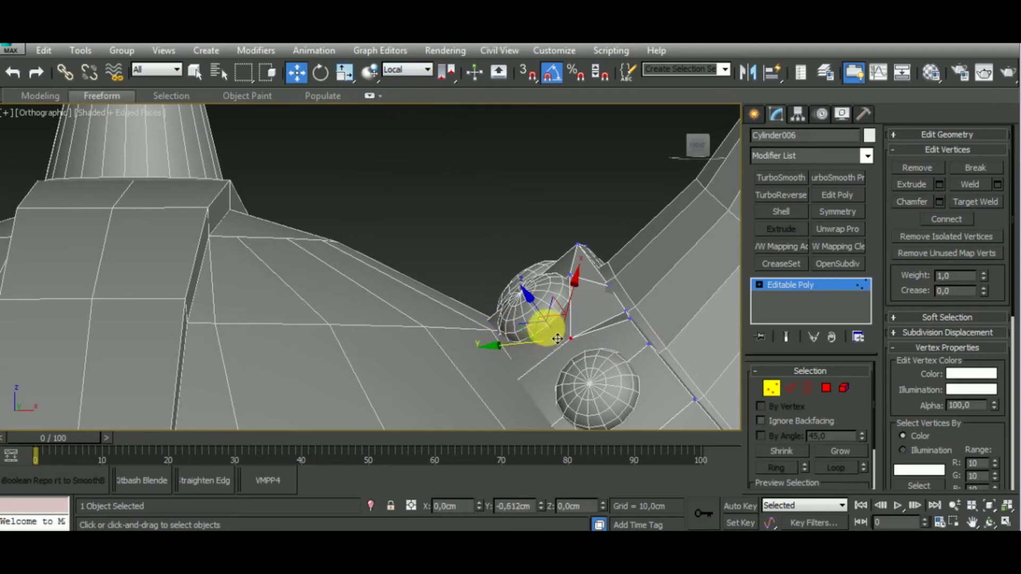
pyautogui.moveTo(677, 353)
pyautogui.keyDown('alt'); pyautogui.mouseDown(button='middle')
pyautogui.moveTo(663, 404)
pyautogui.moveTo(673, 426)
pyautogui.moveTo(594, 396)
pyautogui.mouseUp(button='middle'); pyautogui.keyUp('alt')
pyautogui.moveTo(585, 410); pyautogui.dragTo(576, 387)
# - Select another horn-base vertex and return the move axes to Screen coordinates
pyautogui.click(572, 244)
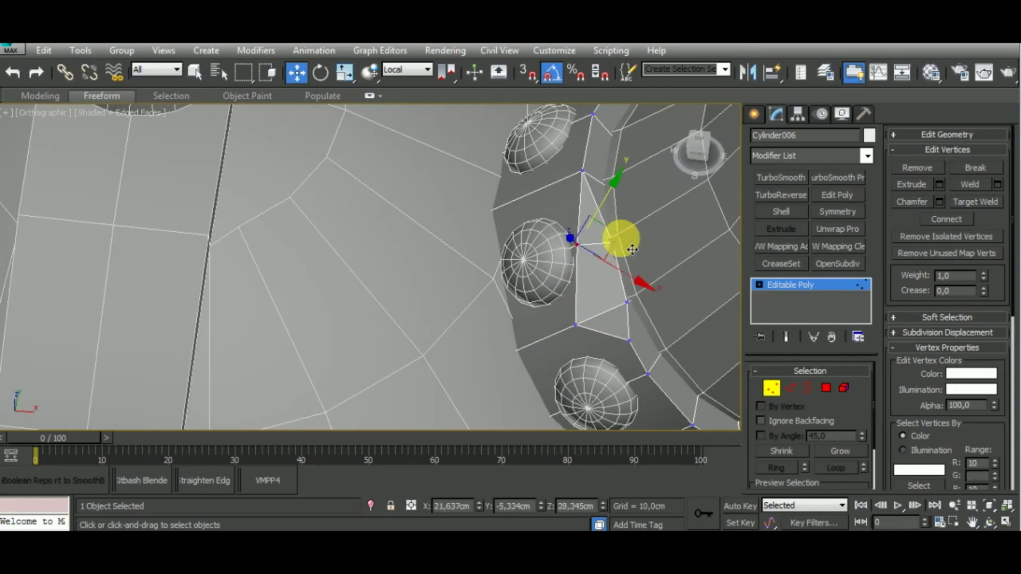
pyautogui.scroll(-5, 623, 239)
pyautogui.moveTo(622, 269)
pyautogui.keyDown('alt'); pyautogui.mouseDown(button='middle')
pyautogui.moveTo(661, 358)
pyautogui.moveTo(614, 327)
pyautogui.moveTo(598, 285)
pyautogui.moveTo(611, 305)
pyautogui.mouseUp(button='middle'); pyautogui.keyUp('alt')
pyautogui.moveTo(666, 395)
pyautogui.keyDown('alt'); pyautogui.mouseDown(button='middle')
pyautogui.moveTo(610, 377)
pyautogui.moveTo(643, 312)
pyautogui.mouseUp(button='middle'); pyautogui.keyUp('alt')
pyautogui.scroll(1, 607, 374)
pyautogui.scroll(3, 591, 374)
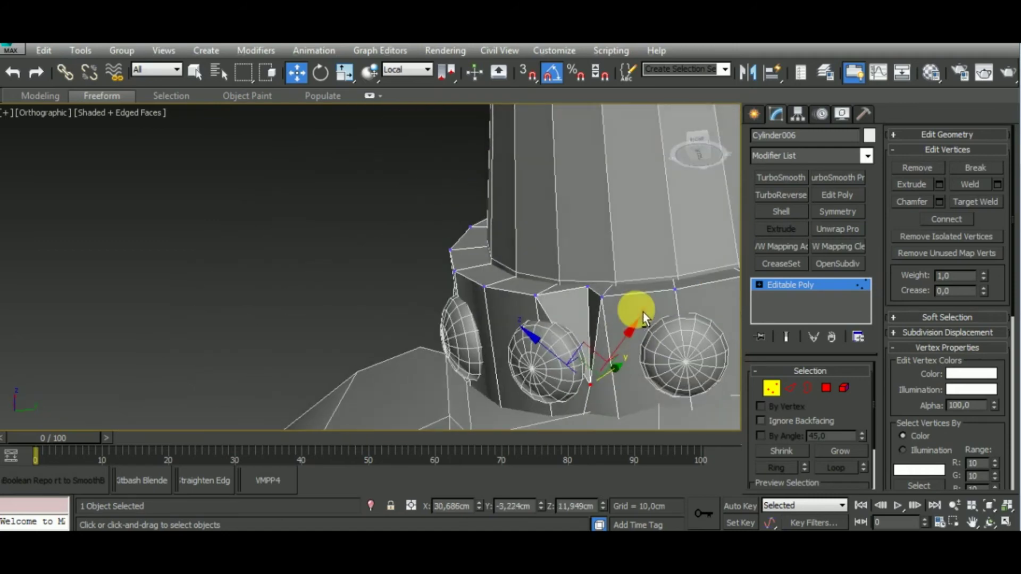
pyautogui.click(413, 71)
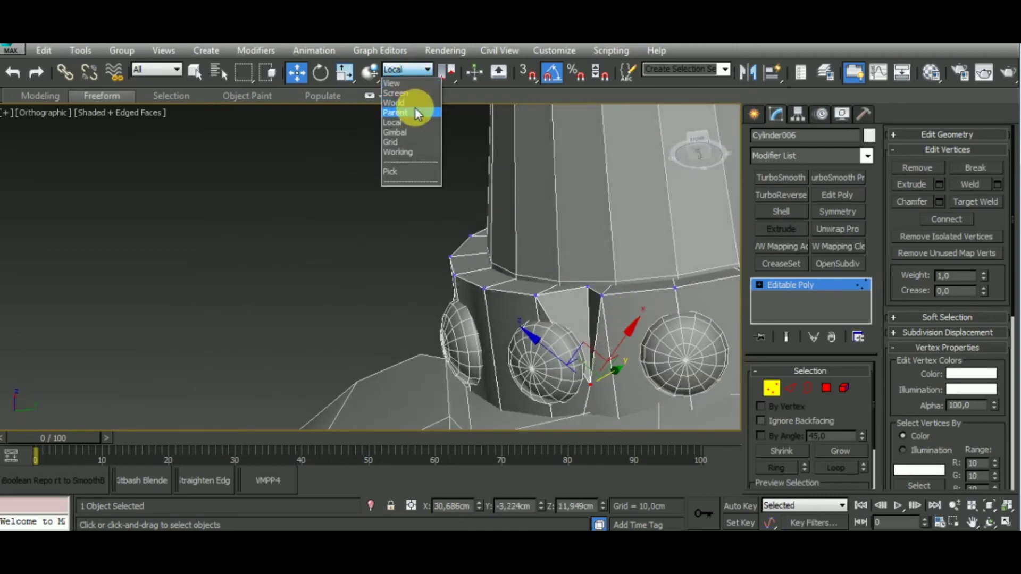
pyautogui.click(419, 94)
# - Inspect the horn base and stud ring, then frame the whole helmet from behind
pyautogui.keyDown('alt'); pyautogui.moveTo(604, 319); pyautogui.dragTo(635, 298, button='middle'); pyautogui.keyUp('alt')
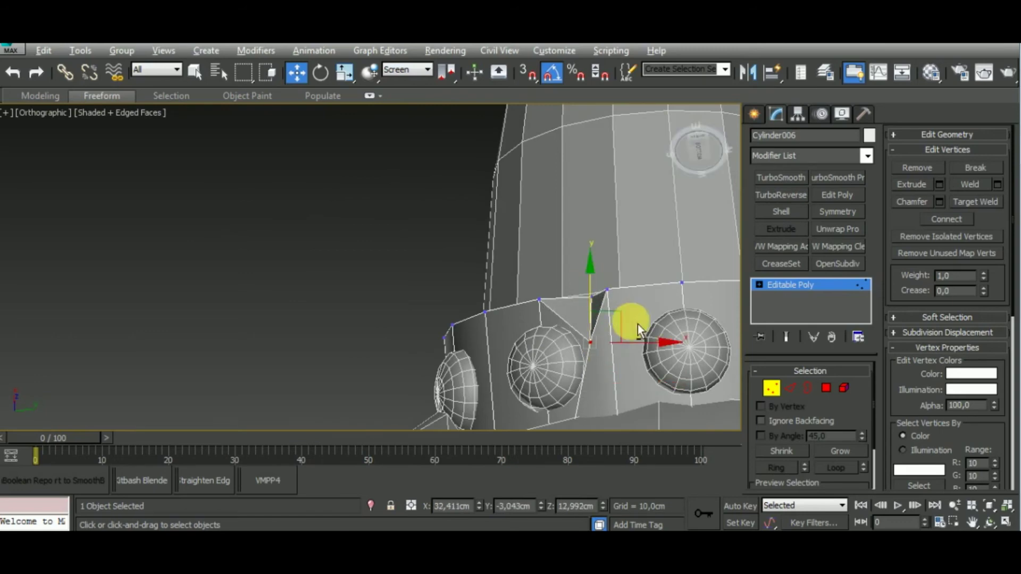
pyautogui.moveTo(624, 319)
pyautogui.keyDown('alt'); pyautogui.mouseDown(button='middle')
pyautogui.moveTo(610, 405)
pyautogui.moveTo(629, 415)
pyautogui.moveTo(679, 385)
pyautogui.moveTo(575, 360)
pyautogui.mouseUp(button='middle'); pyautogui.keyUp('alt')
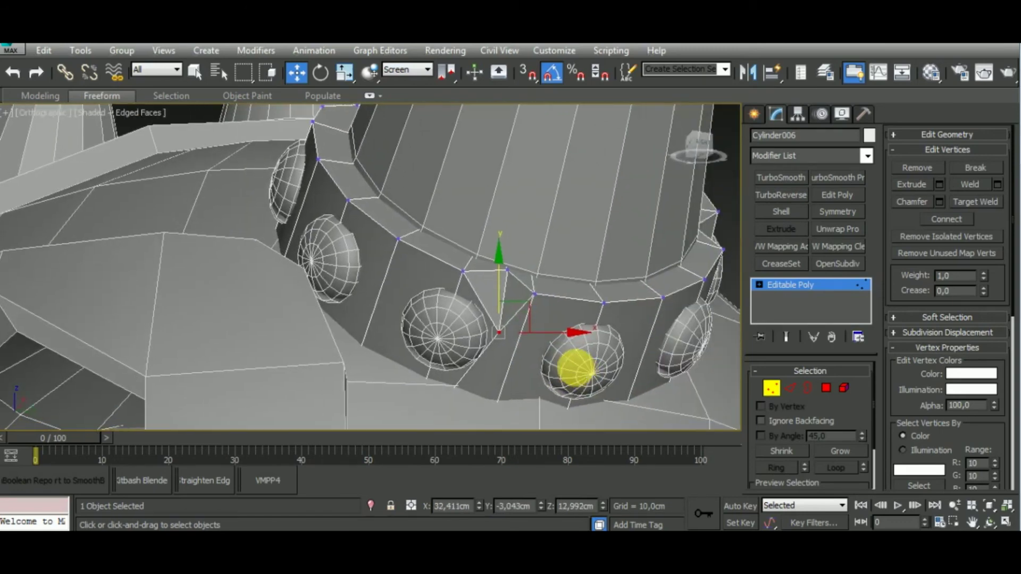
pyautogui.scroll(-3, 666, 378)
pyautogui.keyDown('alt'); pyautogui.moveTo(667, 378); pyautogui.dragTo(569, 419, button='middle'); pyautogui.keyUp('alt')
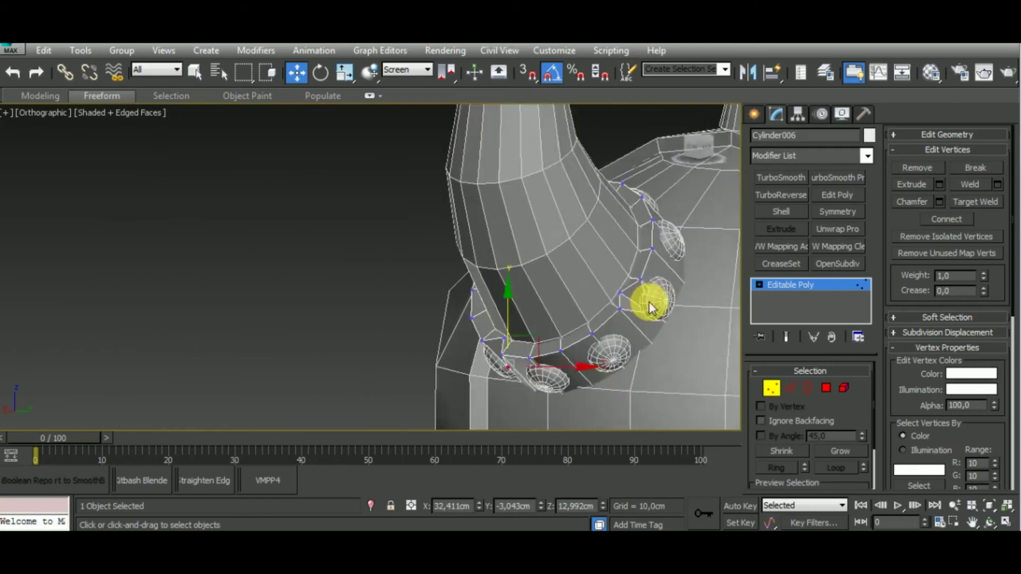
pyautogui.scroll(5, 649, 312)
pyautogui.moveTo(663, 323)
pyautogui.keyDown('alt'); pyautogui.mouseDown(button='middle')
pyautogui.moveTo(662, 362)
pyautogui.moveTo(582, 357)
pyautogui.moveTo(628, 383)
pyautogui.moveTo(588, 369)
pyautogui.moveTo(684, 271)
pyautogui.moveTo(558, 278)
pyautogui.moveTo(631, 183)
pyautogui.moveTo(684, 176)
pyautogui.moveTo(676, 157)
pyautogui.mouseUp(button='middle'); pyautogui.keyUp('alt')
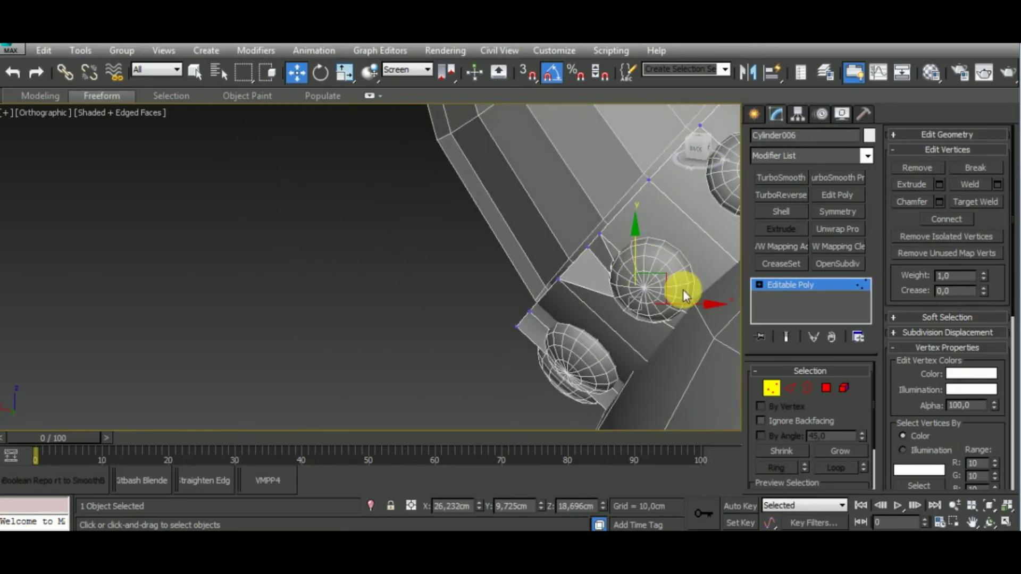
pyautogui.keyDown('alt'); pyautogui.moveTo(656, 311); pyautogui.dragTo(647, 257, button='middle'); pyautogui.keyUp('alt')
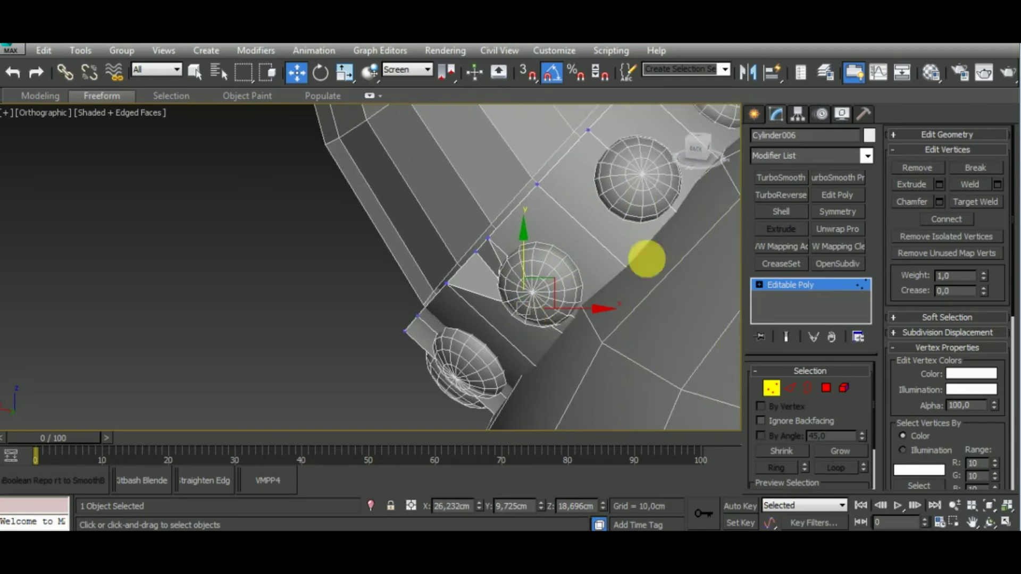
pyautogui.click(691, 151)
pyautogui.press('z')
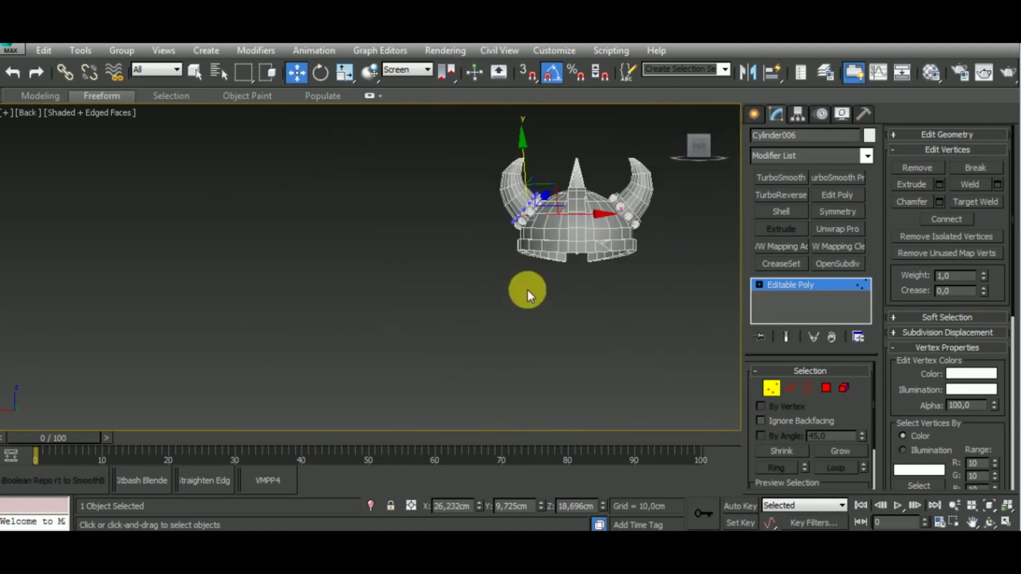
pyautogui.scroll(5, 505, 285)
pyautogui.scroll(4, 505, 318)
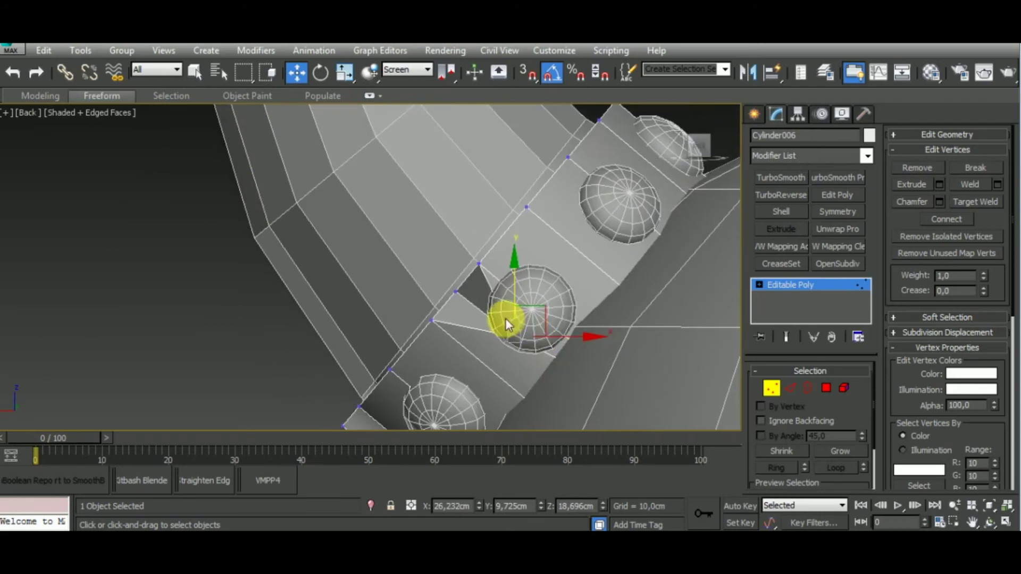
# - Pull the notch vertex up beside the stud
pyautogui.moveTo(559, 341); pyautogui.dragTo(502, 297)
pyautogui.moveTo(501, 297)
pyautogui.keyDown('alt'); pyautogui.mouseDown(button='middle')
pyautogui.moveTo(555, 295)
pyautogui.moveTo(650, 356)
pyautogui.moveTo(713, 292)
pyautogui.moveTo(585, 319)
pyautogui.moveTo(540, 346)
pyautogui.mouseUp(button='middle'); pyautogui.keyUp('alt')
pyautogui.scroll(3, 506, 342)
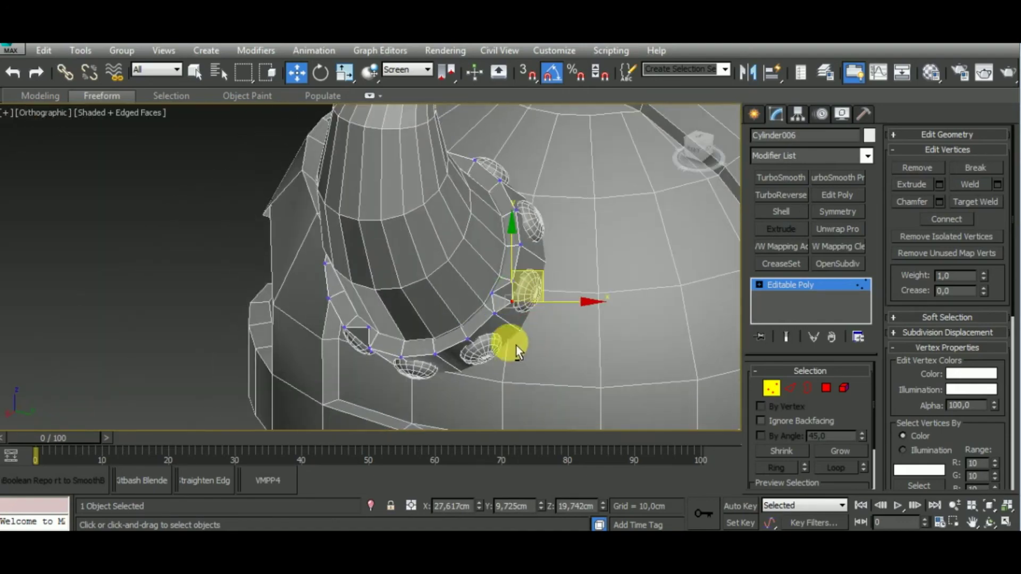
pyautogui.scroll(3, 498, 302)
pyautogui.scroll(2, 497, 302)
# - Check the notch vertex with Isolate Selection, then restore the full helmet view
pyautogui.click(477, 255)
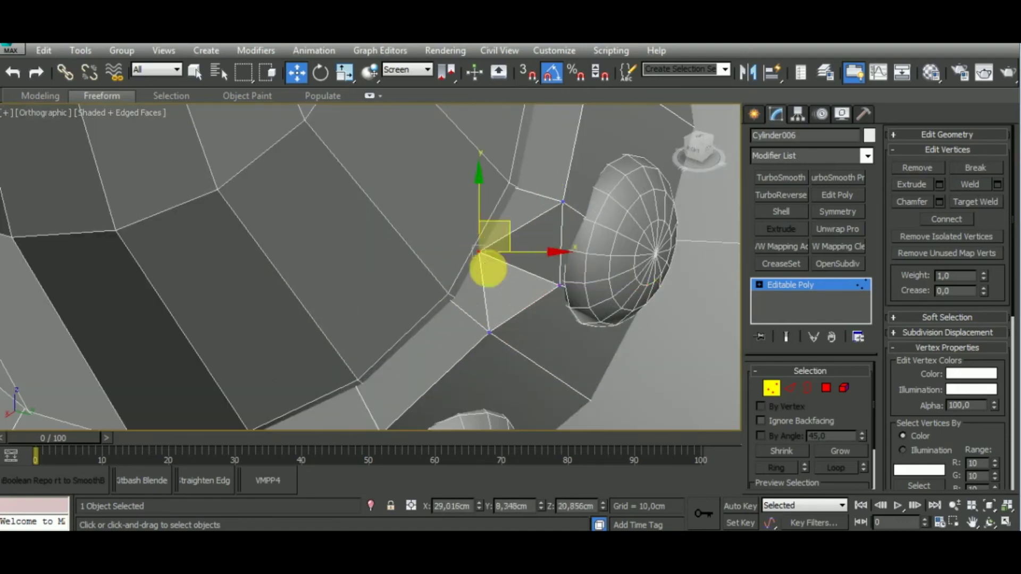
pyautogui.click(371, 508)
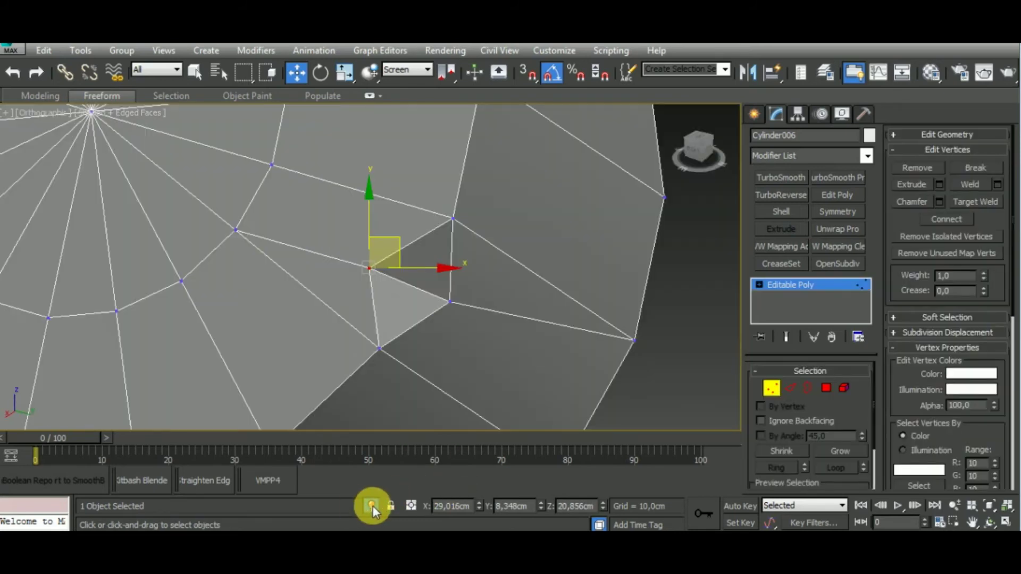
pyautogui.click(372, 505)
pyautogui.scroll(-2, 506, 319)
pyautogui.scroll(-3, 530, 262)
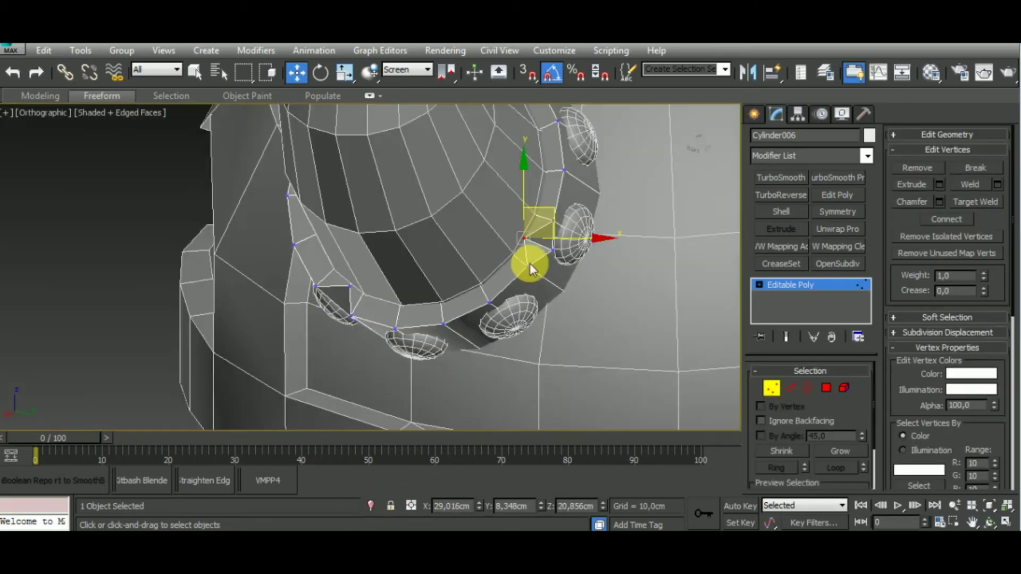
pyautogui.scroll(-3, 542, 283)
pyautogui.moveTo(542, 283)
pyautogui.keyDown('alt'); pyautogui.mouseDown(button='middle')
pyautogui.moveTo(711, 314)
pyautogui.moveTo(615, 331)
pyautogui.moveTo(477, 317)
pyautogui.mouseUp(button='middle'); pyautogui.keyUp('alt')
pyautogui.scroll(4, 472, 314)
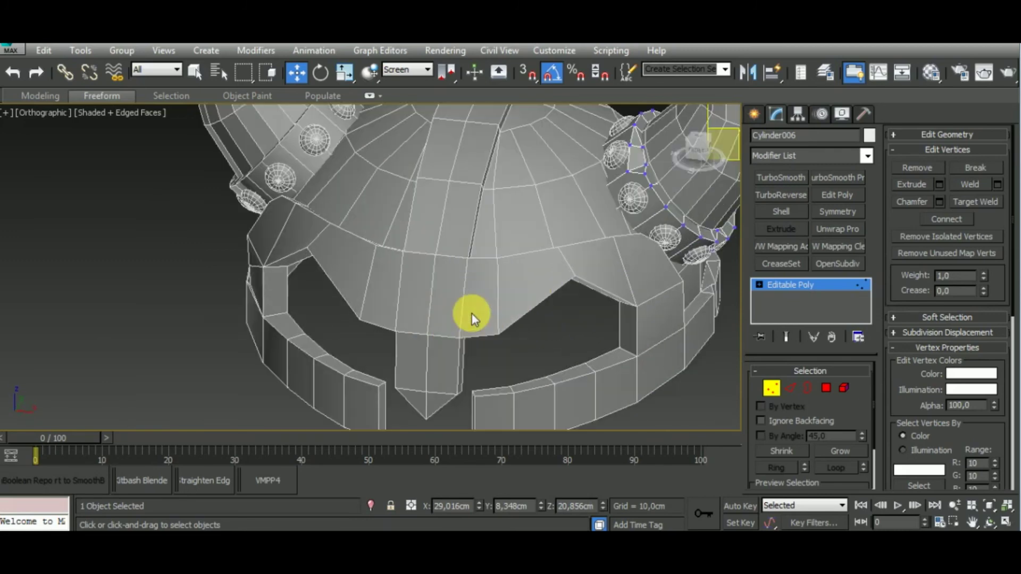
pyautogui.scroll(-4, 484, 306)
# - Select the helmet body Sphere001 and orbit to the front of the band
pyautogui.click(773, 387)
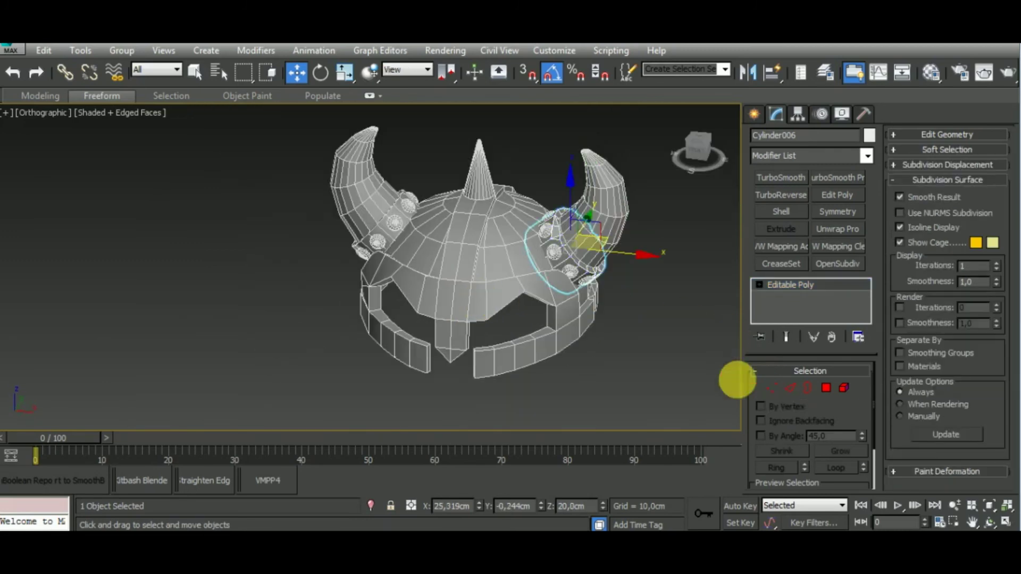
pyautogui.click(451, 247)
pyautogui.keyDown('alt'); pyautogui.moveTo(456, 256); pyautogui.dragTo(496, 338, button='middle'); pyautogui.keyUp('alt')
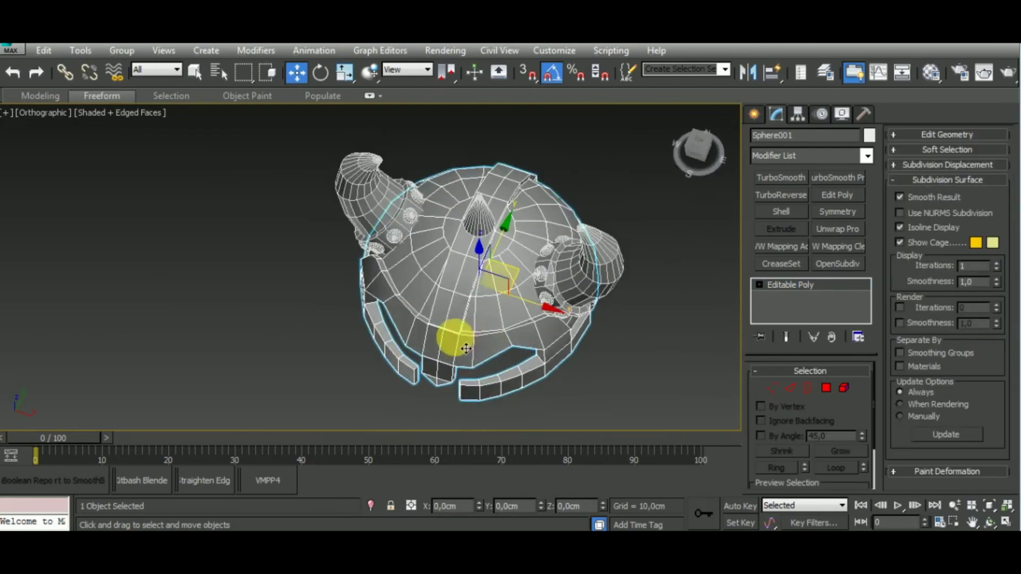
pyautogui.scroll(5, 492, 337)
pyautogui.scroll(5, 473, 335)
pyautogui.scroll(-2, 473, 335)
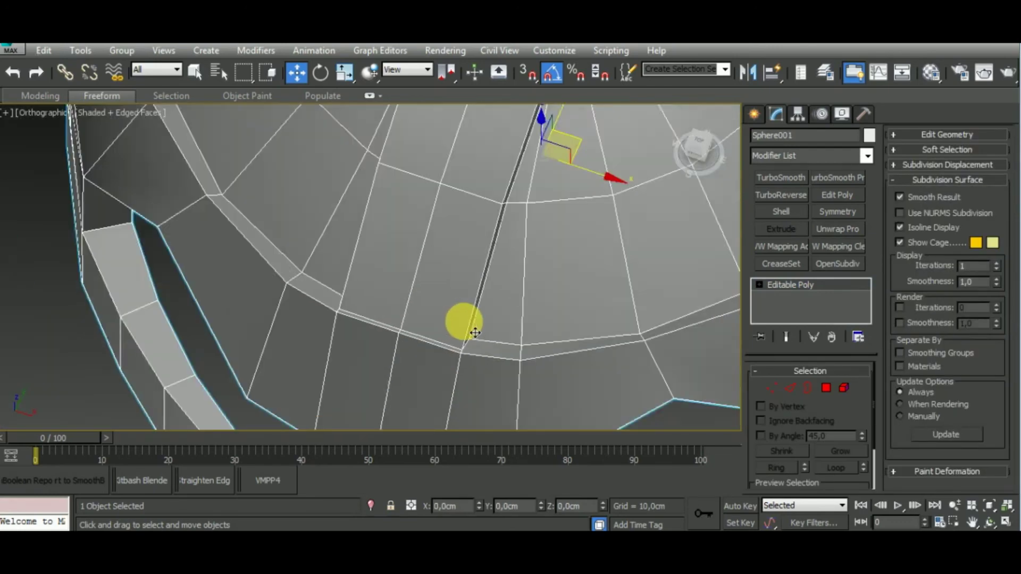
pyautogui.scroll(-3, 474, 335)
pyautogui.scroll(-3, 474, 335)
pyautogui.keyDown('alt'); pyautogui.moveTo(655, 301); pyautogui.dragTo(685, 289, button='middle'); pyautogui.keyUp('alt')
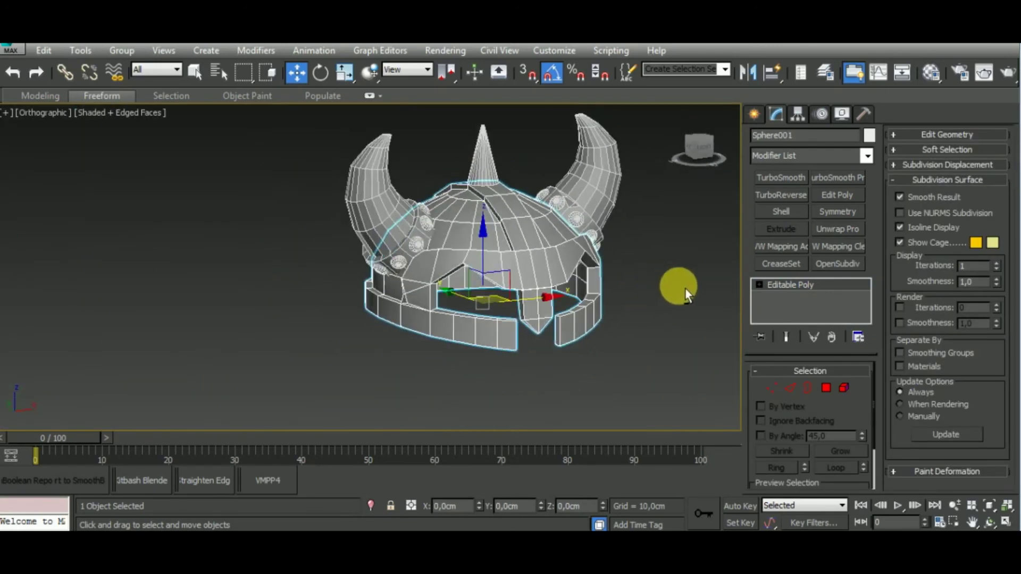
pyautogui.moveTo(570, 390)
pyautogui.keyDown('alt'); pyautogui.mouseDown(button='middle')
pyautogui.moveTo(576, 416)
pyautogui.moveTo(668, 401)
pyautogui.moveTo(543, 321)
pyautogui.moveTo(549, 342)
pyautogui.moveTo(529, 352)
pyautogui.moveTo(415, 349)
pyautogui.moveTo(392, 369)
pyautogui.moveTo(422, 287)
pyautogui.mouseUp(button='middle'); pyautogui.keyUp('alt')
pyautogui.scroll(4, 543, 320)
pyautogui.scroll(-3, 508, 312)
pyautogui.scroll(3, 393, 324)
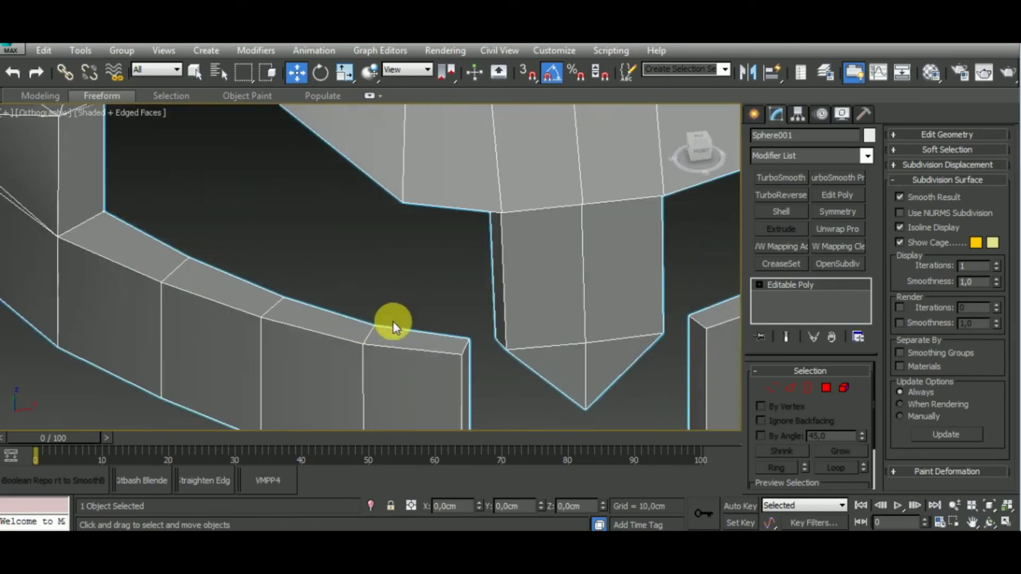
# - Enter Vertex level on Sphere001 and start the Cut tool at the band's open end
pyautogui.click(771, 388)
pyautogui.scroll(-3, 470, 313)
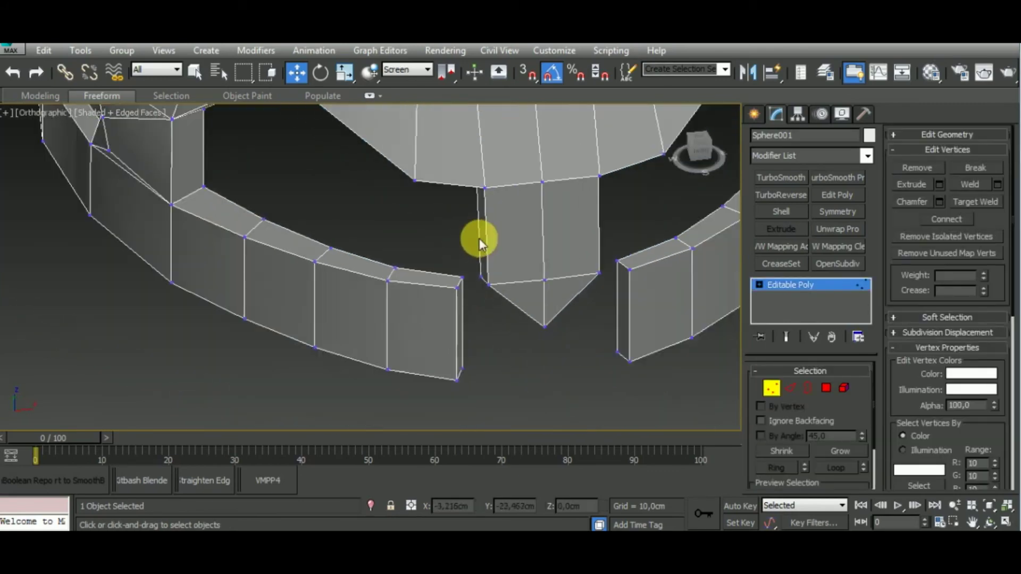
pyautogui.keyDown('alt'); pyautogui.moveTo(479, 239); pyautogui.dragTo(431, 304, button='middle'); pyautogui.keyUp('alt')
pyautogui.rightClick(426, 300)
pyautogui.click(402, 165)
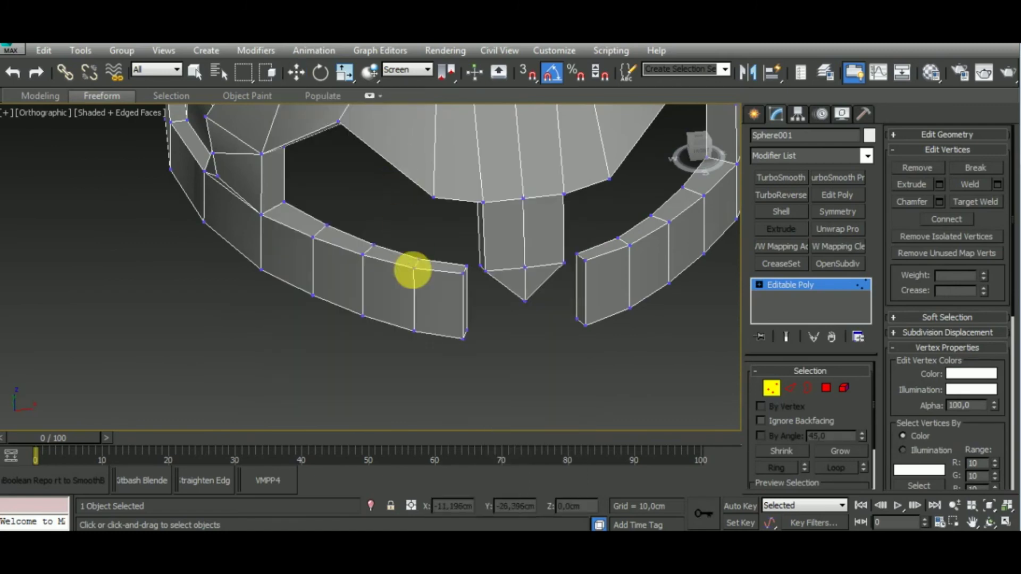
pyautogui.scroll(1, 426, 280)
pyautogui.scroll(2, 431, 289)
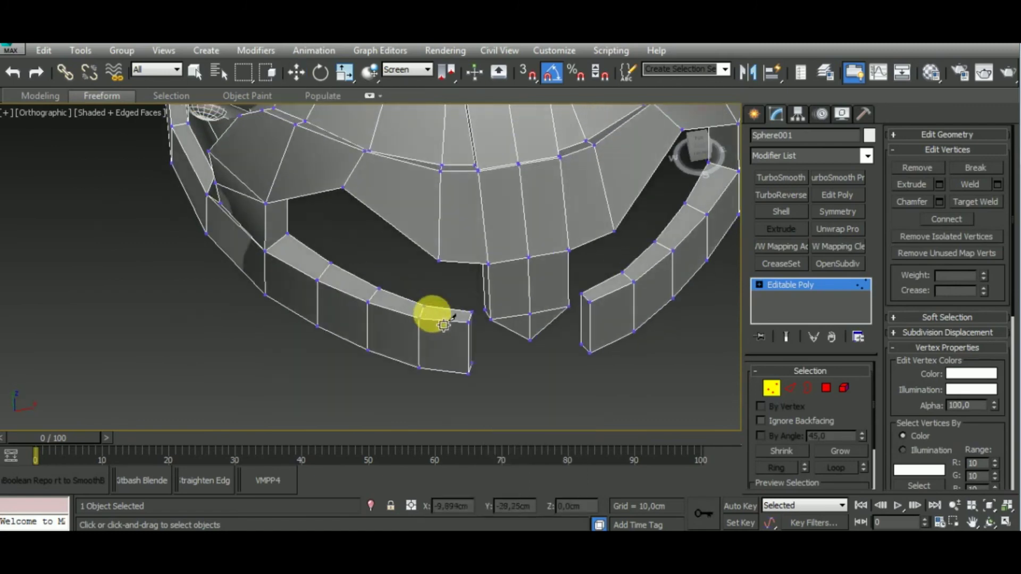
pyautogui.scroll(2, 430, 314)
# - Cut new edges from the band's corner vertex across its top edge and face
pyautogui.click(413, 314)
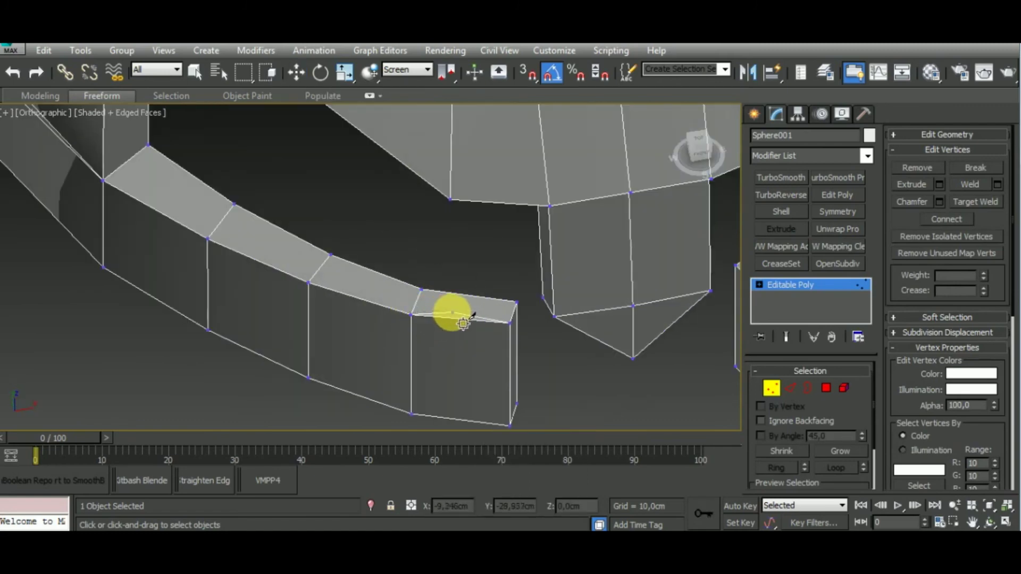
pyautogui.click(467, 320)
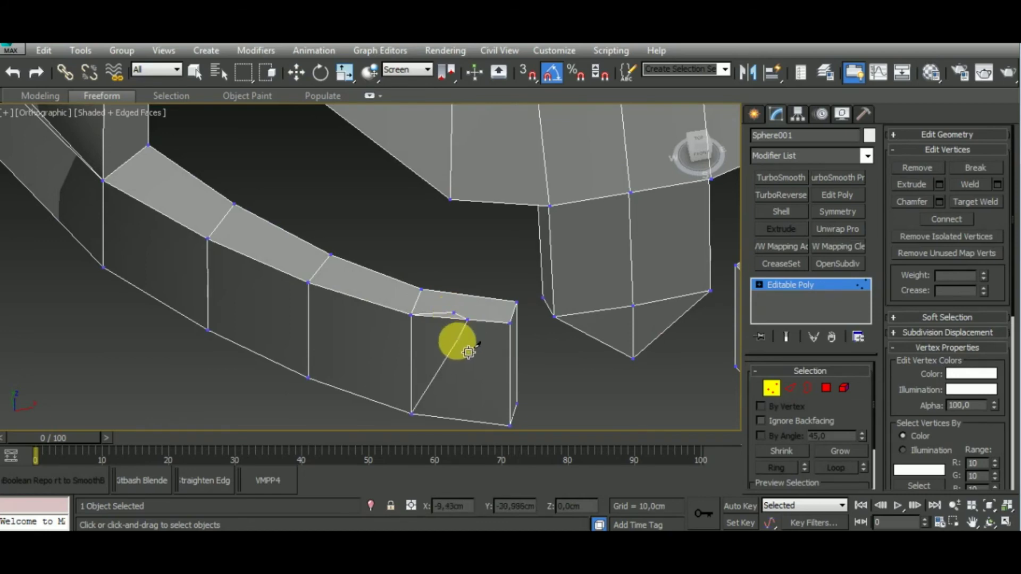
pyautogui.click(430, 387)
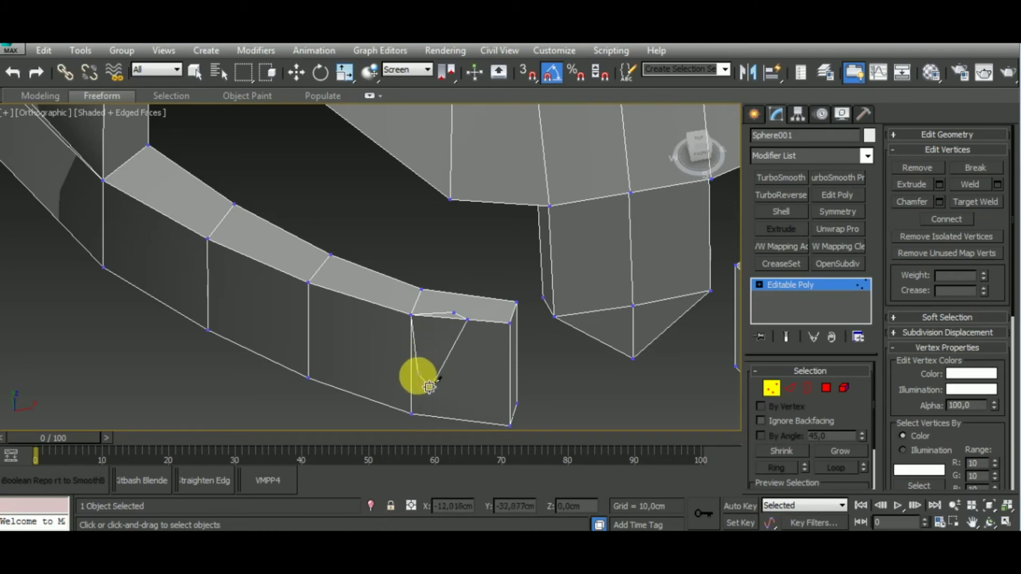
pyautogui.moveTo(421, 403); pyautogui.dragTo(437, 364)
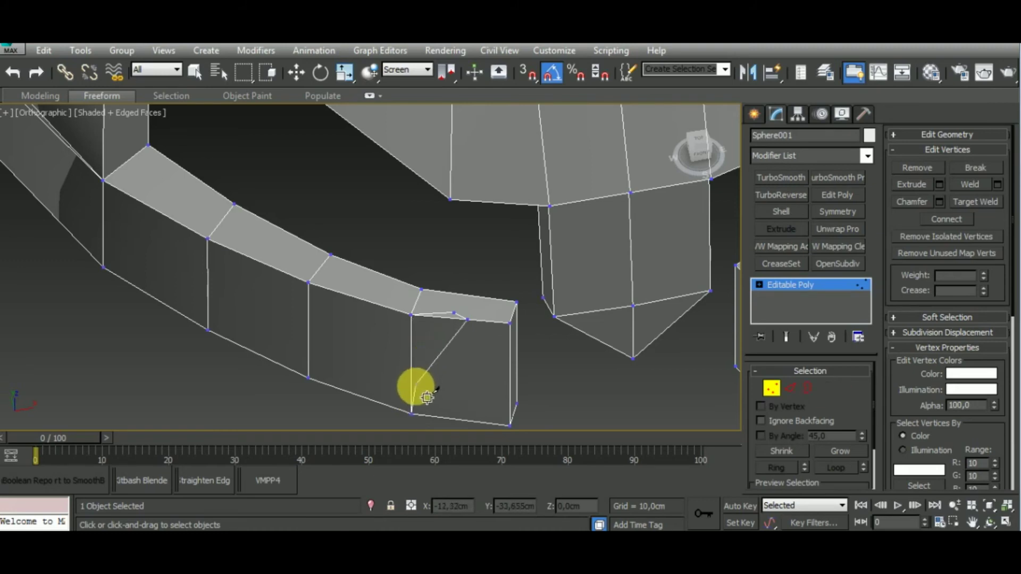
pyautogui.rightClick(570, 382)
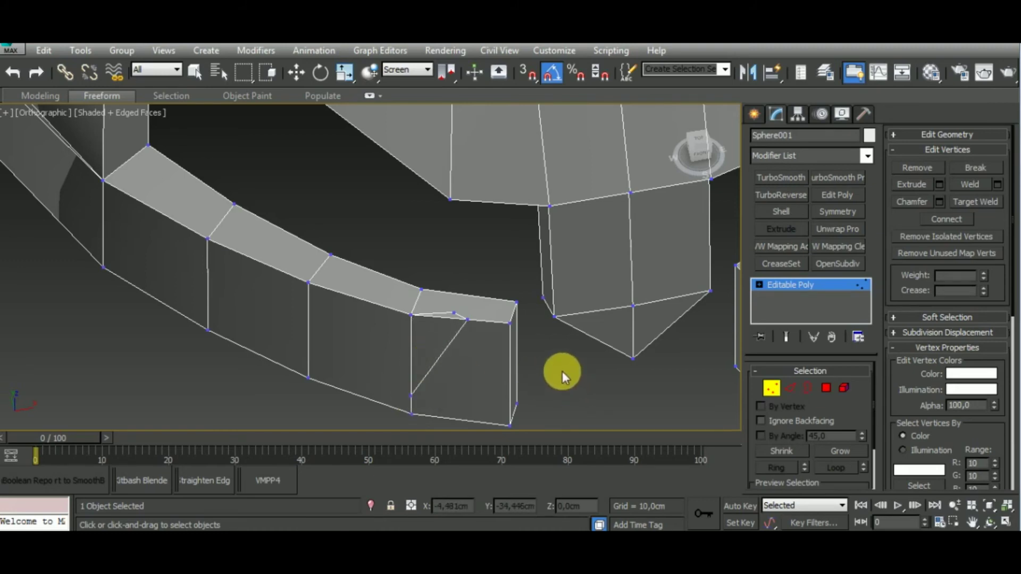
# - Check the cut's face and border, then connect its top and bottom vertices
pyautogui.click(826, 389)
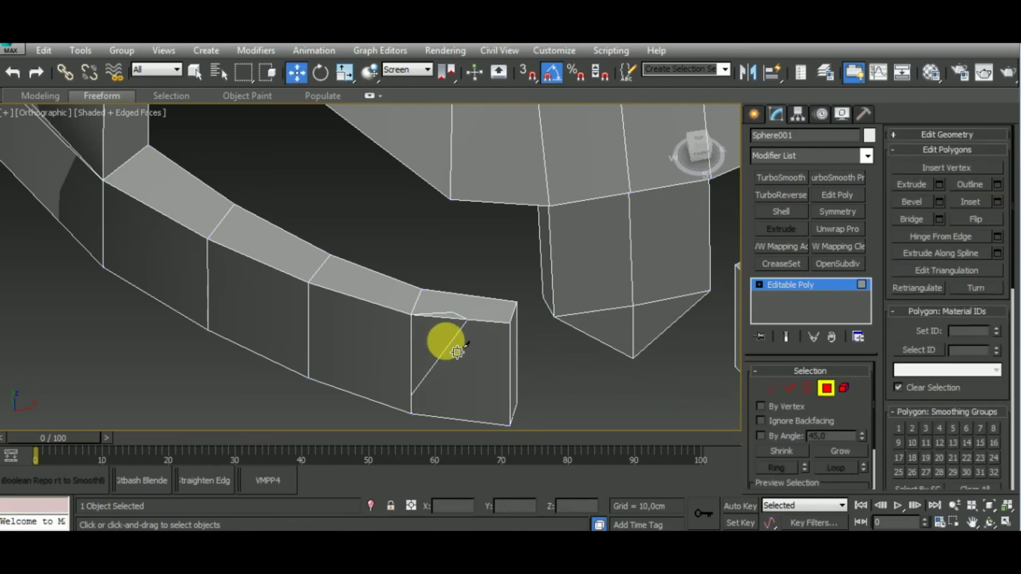
pyautogui.click(448, 346)
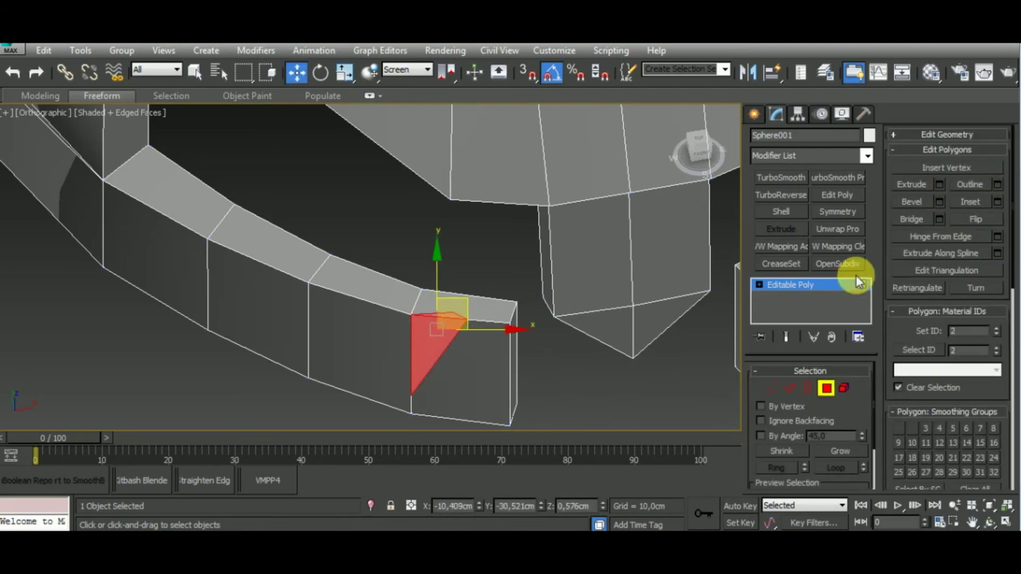
pyautogui.click(808, 387)
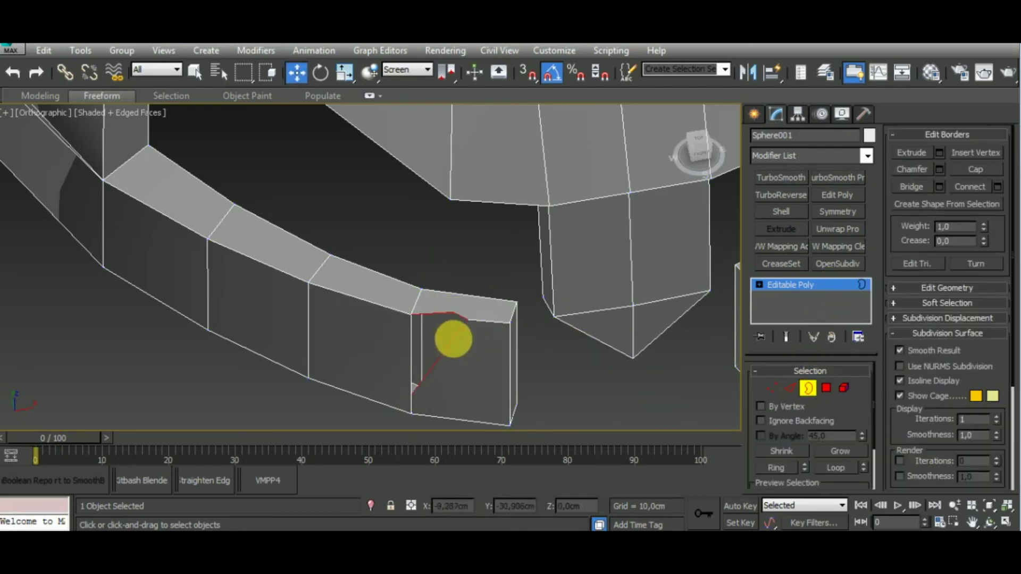
pyautogui.click(451, 339)
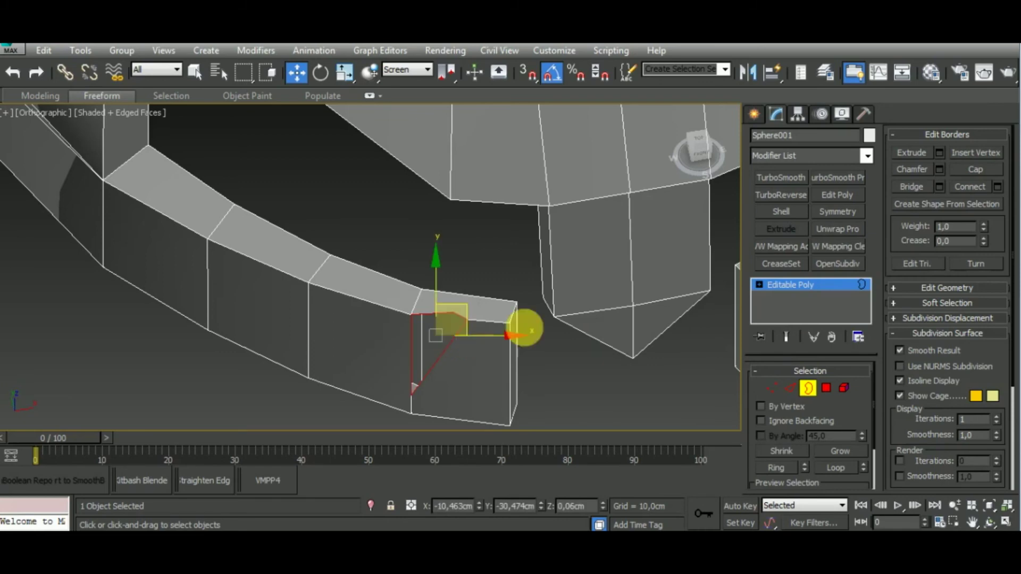
pyautogui.click(771, 389)
pyautogui.click(454, 313)
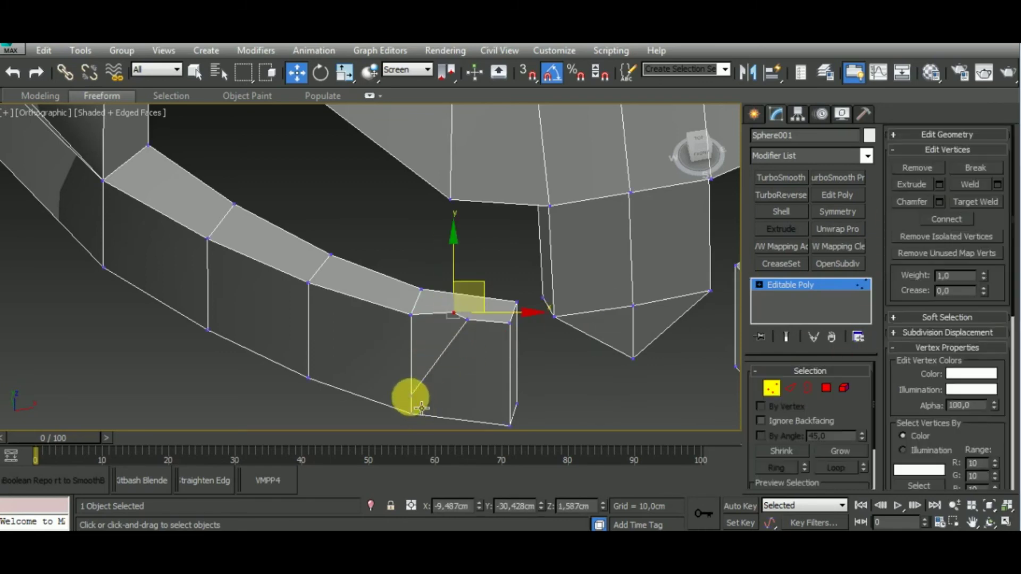
pyautogui.keyDown('ctrl'); pyautogui.click(410, 398); pyautogui.keyUp('ctrl')
pyautogui.rightClick(457, 372)
pyautogui.click(442, 373)
# - Push the notch vertices upward to reshape the cut
pyautogui.keyDown('alt'); pyautogui.moveTo(538, 391); pyautogui.dragTo(545, 419, button='middle'); pyautogui.keyUp('alt')
pyautogui.moveTo(467, 333); pyautogui.dragTo(515, 319)
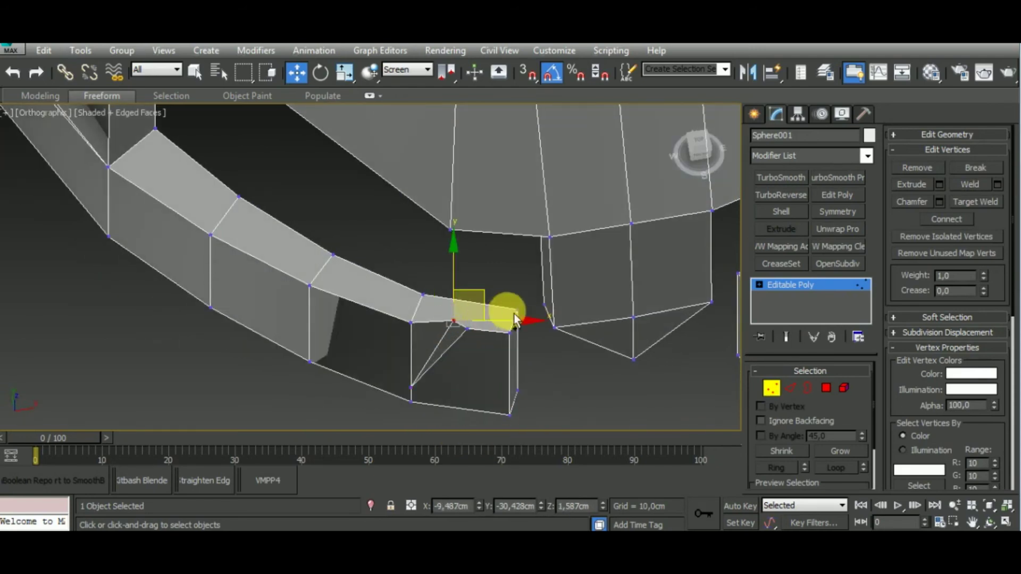
pyautogui.click(524, 316)
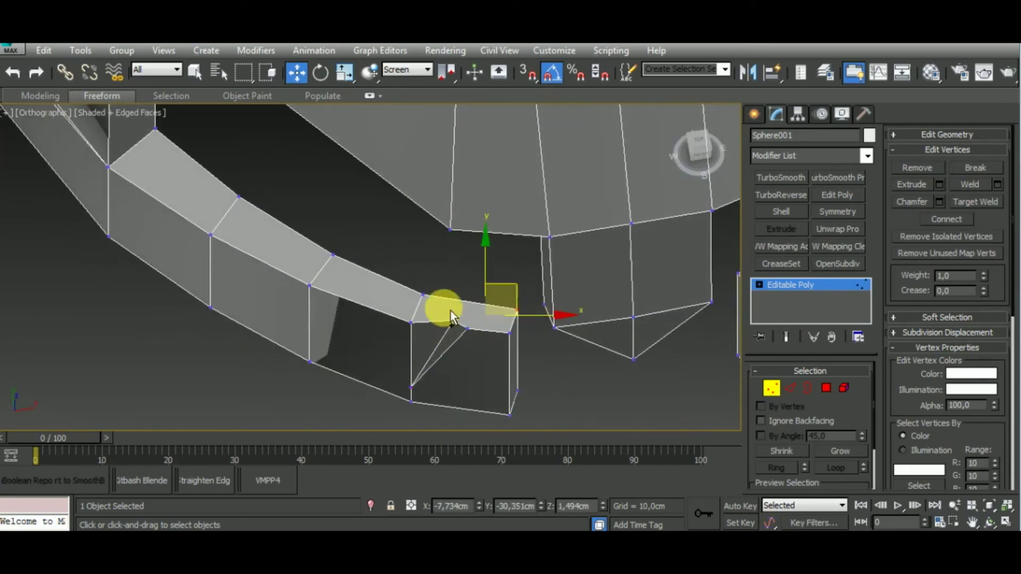
pyautogui.keyDown('ctrl'); pyautogui.click(423, 295); pyautogui.keyUp('ctrl')
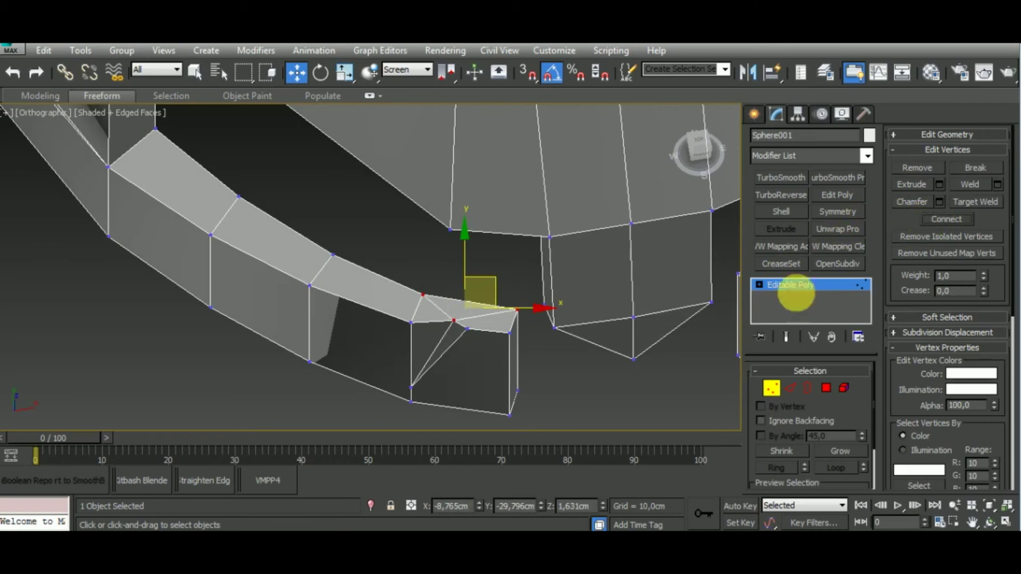
pyautogui.scroll(3, 532, 319)
pyautogui.moveTo(535, 276)
pyautogui.keyDown('alt'); pyautogui.mouseDown(button='middle')
pyautogui.moveTo(605, 239)
pyautogui.moveTo(620, 338)
pyautogui.moveTo(436, 301)
pyautogui.moveTo(550, 329)
pyautogui.moveTo(511, 359)
pyautogui.moveTo(478, 303)
pyautogui.mouseUp(button='middle'); pyautogui.keyUp('alt')
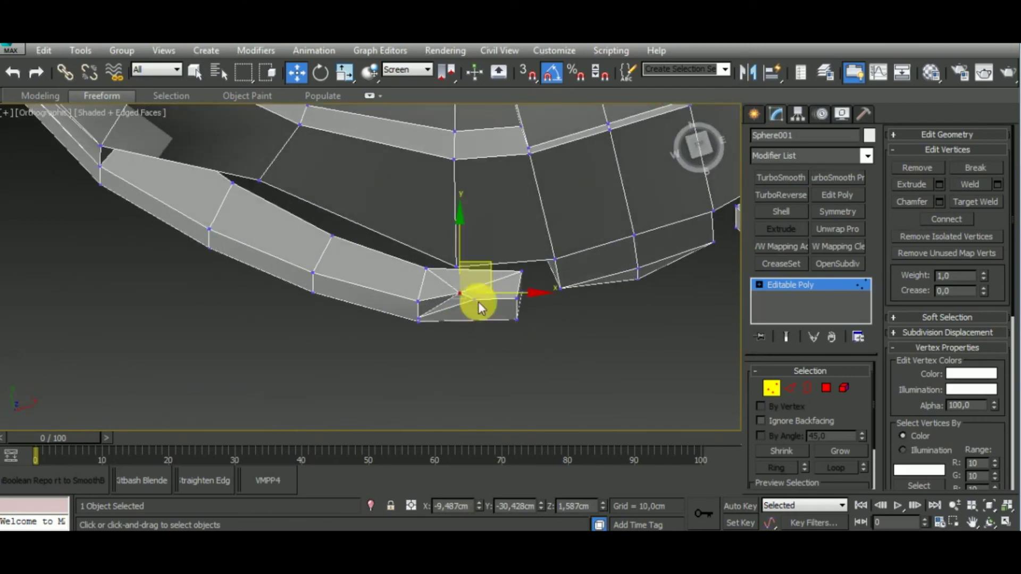
pyautogui.moveTo(472, 265); pyautogui.dragTo(470, 258)
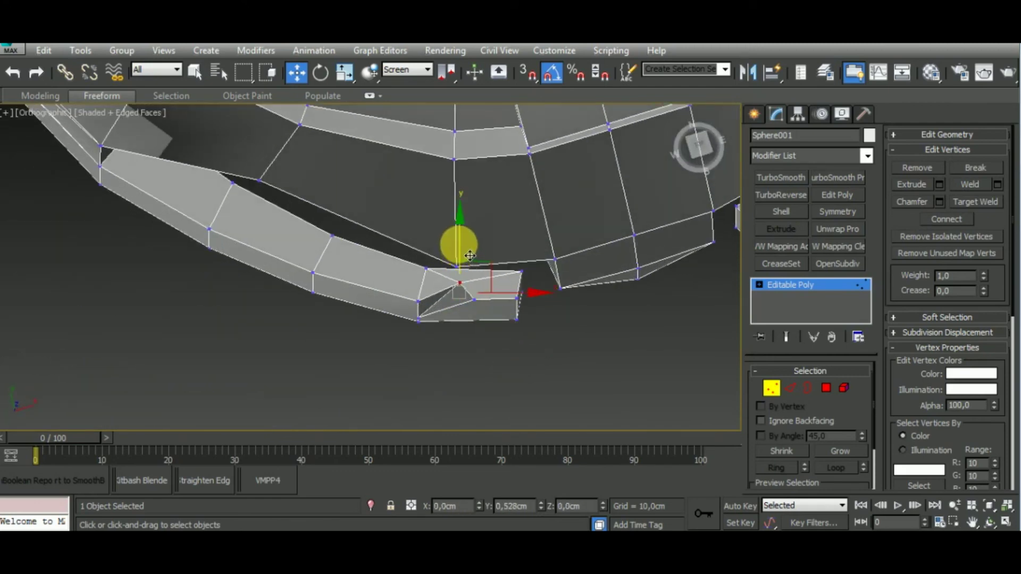
pyautogui.moveTo(510, 313)
pyautogui.keyDown('alt'); pyautogui.mouseDown(button='middle')
pyautogui.moveTo(497, 190)
pyautogui.moveTo(538, 270)
pyautogui.moveTo(501, 303)
pyautogui.moveTo(400, 340)
pyautogui.mouseUp(button='middle'); pyautogui.keyUp('alt')
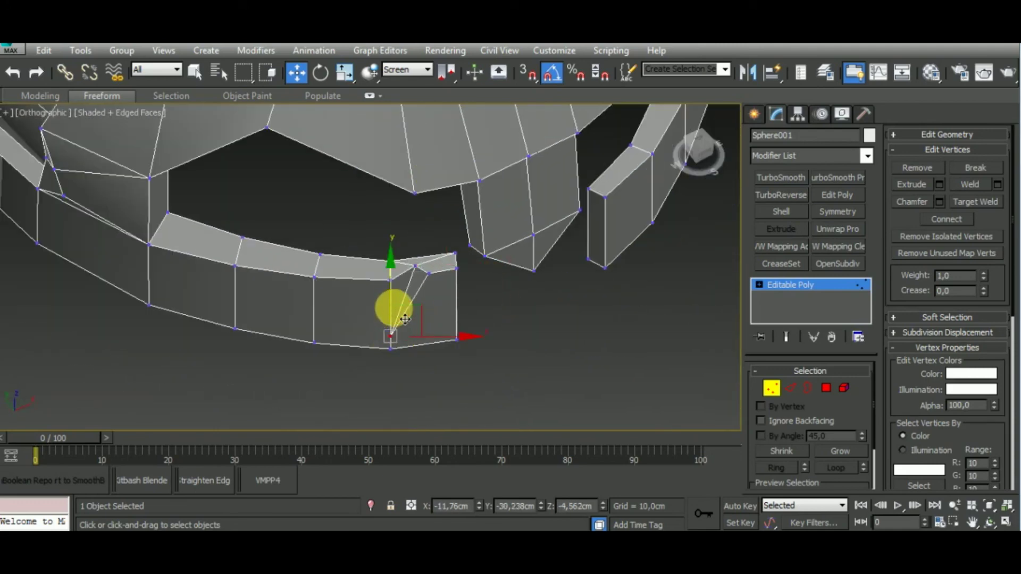
pyautogui.moveTo(405, 319); pyautogui.dragTo(399, 306)
pyautogui.moveTo(525, 342)
pyautogui.keyDown('alt'); pyautogui.mouseDown(button='middle')
pyautogui.moveTo(417, 278)
pyautogui.moveTo(401, 311)
pyautogui.moveTo(552, 407)
pyautogui.mouseUp(button='middle'); pyautogui.keyUp('alt')
# - Exit vertex editing and view the whole helmet with nothing selected
pyautogui.click(519, 364)
pyautogui.scroll(-2, 519, 347)
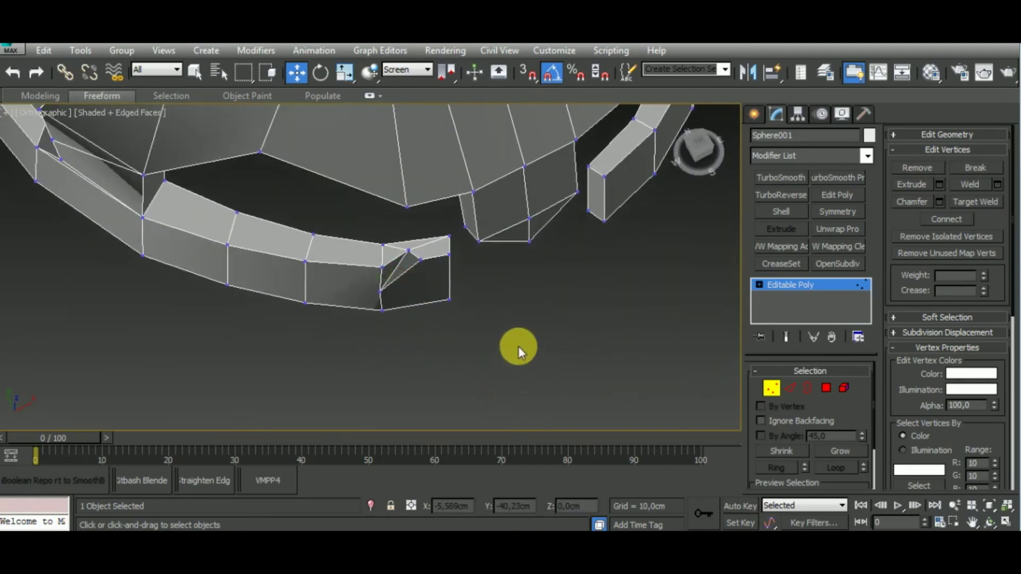
pyautogui.scroll(-6, 519, 346)
pyautogui.moveTo(519, 346)
pyautogui.keyDown('alt'); pyautogui.mouseDown(button='middle')
pyautogui.moveTo(551, 301)
pyautogui.moveTo(739, 394)
pyautogui.moveTo(597, 422)
pyautogui.moveTo(609, 390)
pyautogui.moveTo(550, 361)
pyautogui.mouseUp(button='middle'); pyautogui.keyUp('alt')
pyautogui.click(771, 388)
pyautogui.click(592, 415)
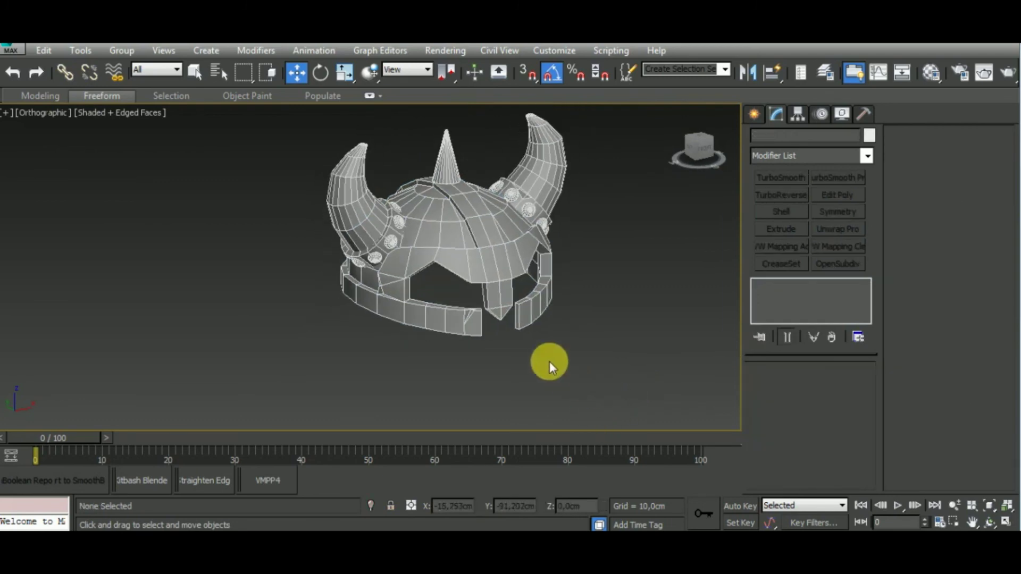
# - Isolate the ring Cylinder005 together with one stud
pyautogui.click(531, 295)
pyautogui.scroll(-1, 626, 426)
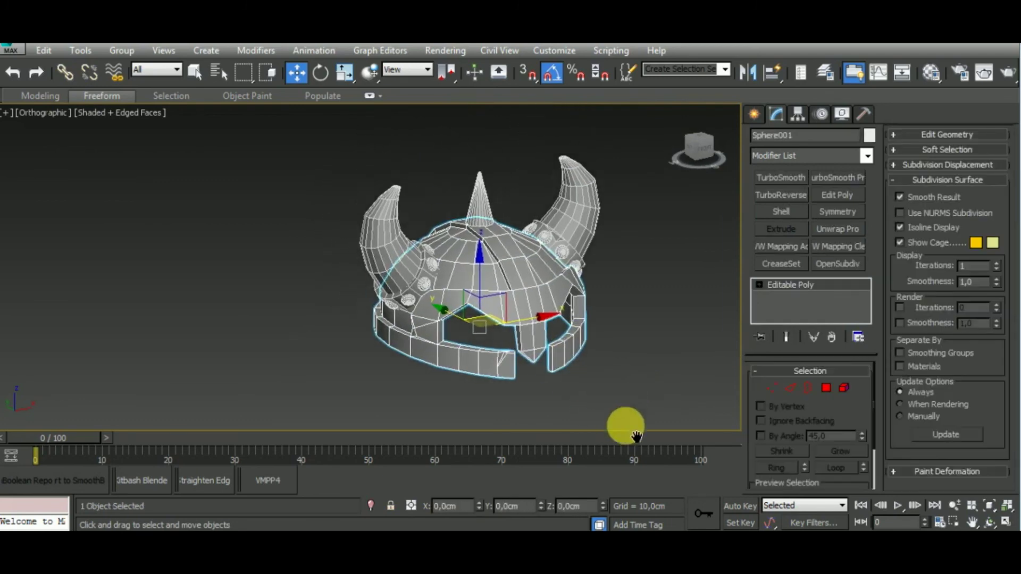
pyautogui.scroll(5, 413, 278)
pyautogui.click(436, 273)
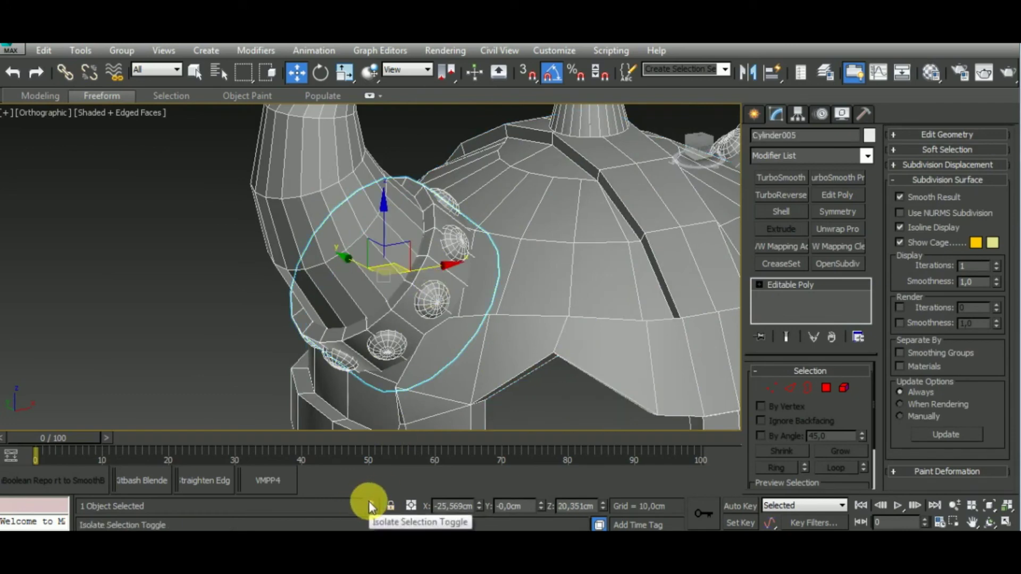
pyautogui.keyDown('ctrl'); pyautogui.click(401, 365); pyautogui.keyUp('ctrl')
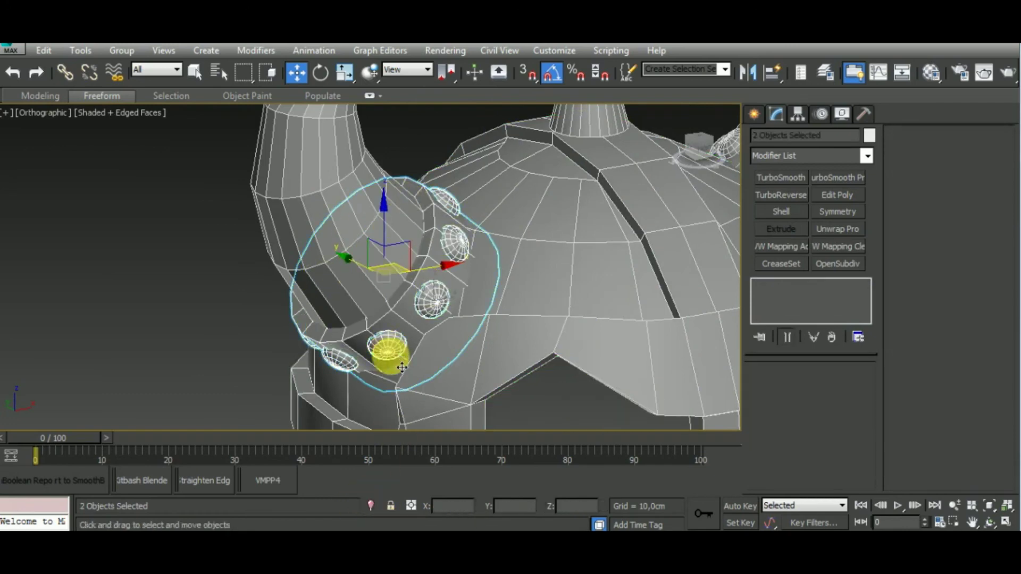
pyautogui.click(378, 504)
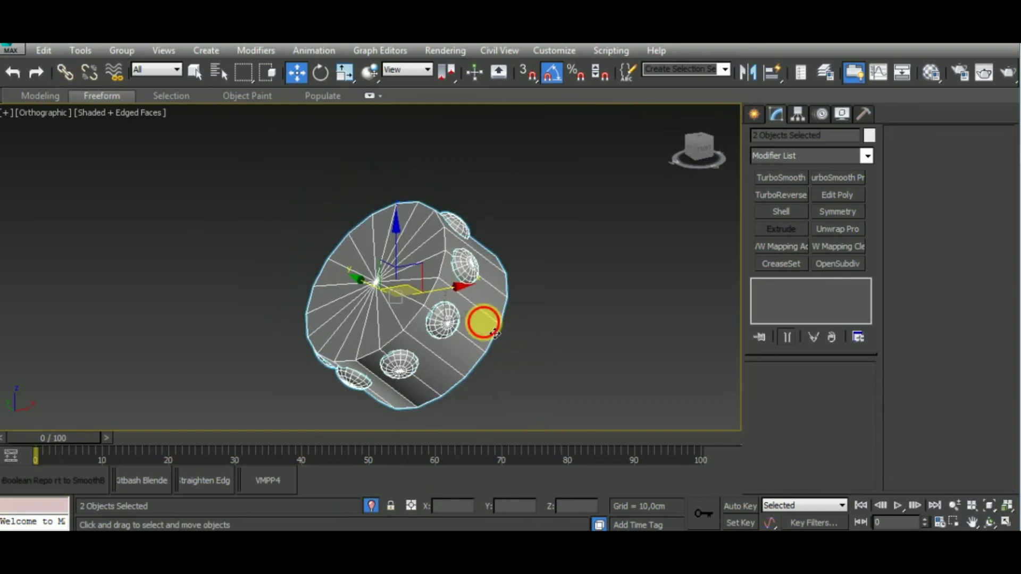
# - Enter vertex editing on Cylinder005 with Cut active, and slide a vertex along the ring edge
pyautogui.click(483, 322)
pyautogui.click(771, 388)
pyautogui.keyDown('alt'); pyautogui.moveTo(542, 335); pyautogui.dragTo(468, 326, button='middle'); pyautogui.keyUp('alt')
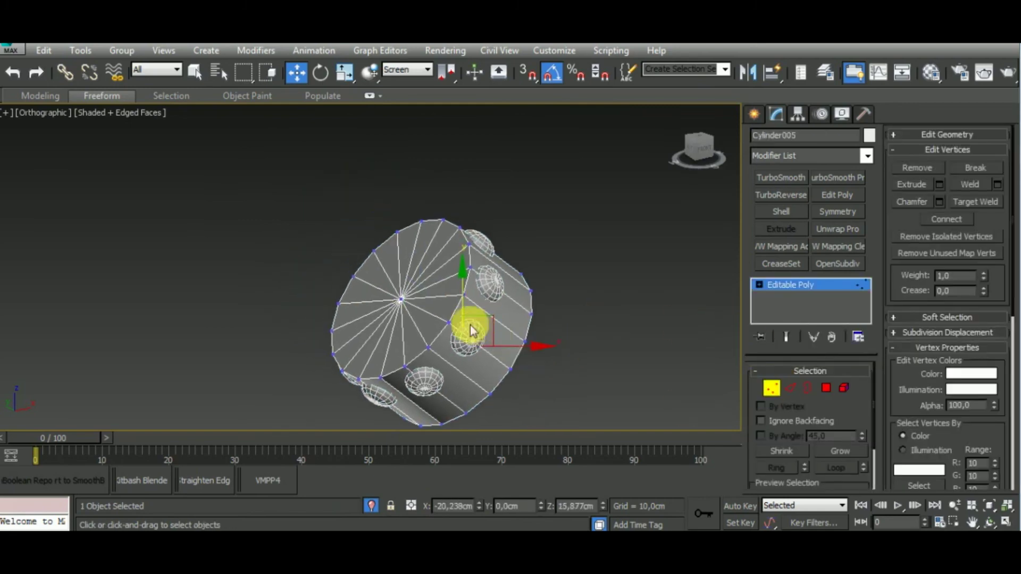
pyautogui.scroll(5, 478, 325)
pyautogui.rightClick(505, 319)
pyautogui.click(464, 212)
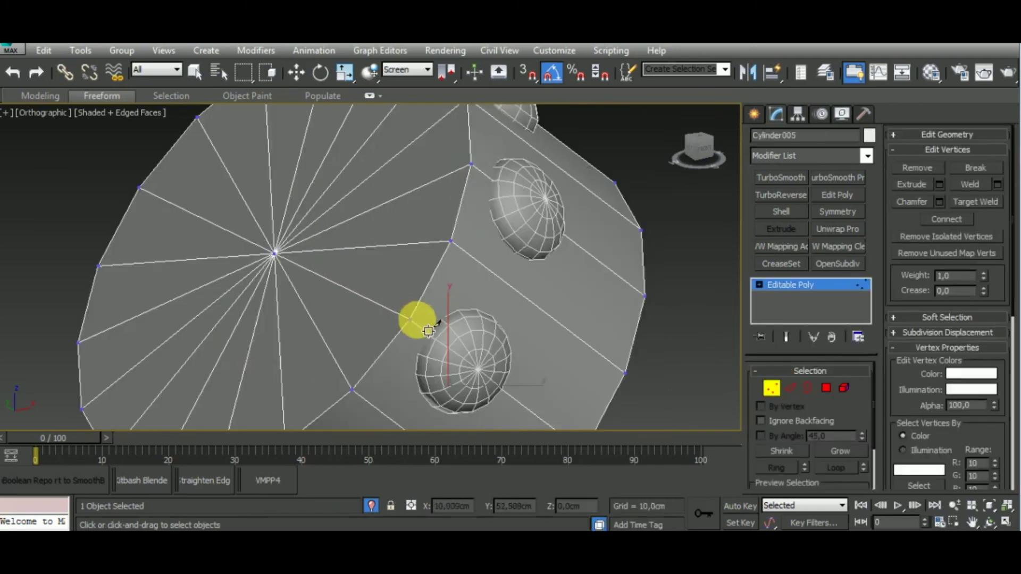
pyautogui.moveTo(419, 329)
pyautogui.mouseDown()
pyautogui.moveTo(431, 287)
pyautogui.moveTo(412, 286)
pyautogui.moveTo(461, 253)
pyautogui.moveTo(483, 293)
pyautogui.moveTo(453, 307)
pyautogui.mouseUp()
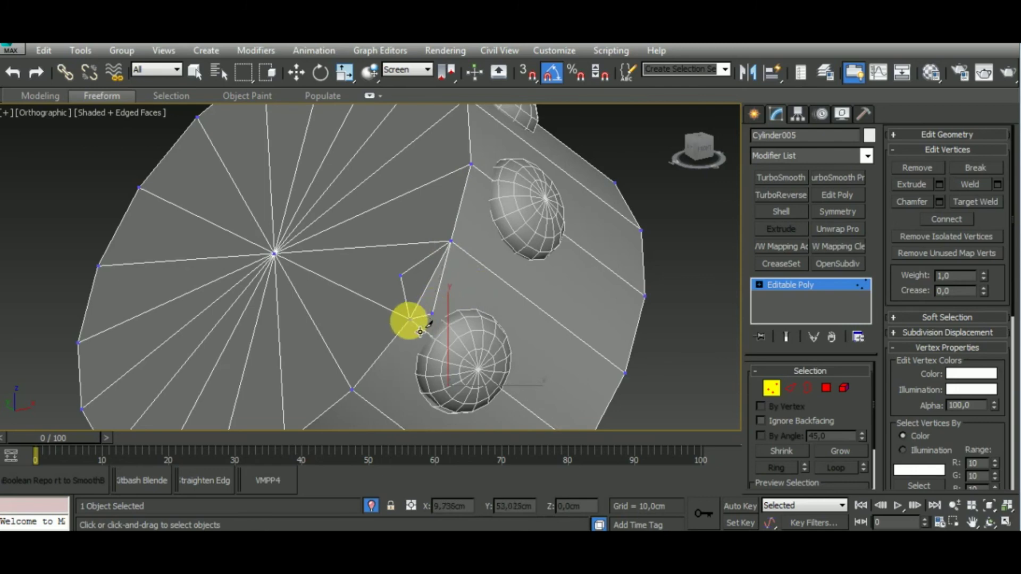
pyautogui.moveTo(420, 329); pyautogui.dragTo(544, 318)
# - Cut new edges across the ring's side from the side edge to the vertical edge
pyautogui.scroll(-4, 543, 317)
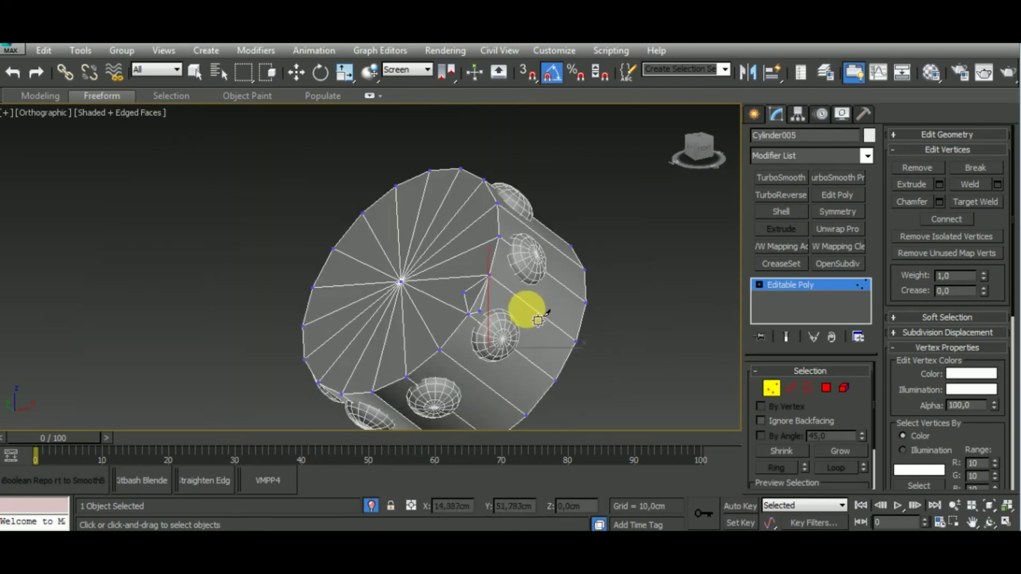
pyautogui.moveTo(528, 308)
pyautogui.keyDown('alt'); pyautogui.mouseDown(button='middle')
pyautogui.moveTo(604, 285)
pyautogui.moveTo(556, 372)
pyautogui.mouseUp(button='middle'); pyautogui.keyUp('alt')
pyautogui.scroll(5, 487, 318)
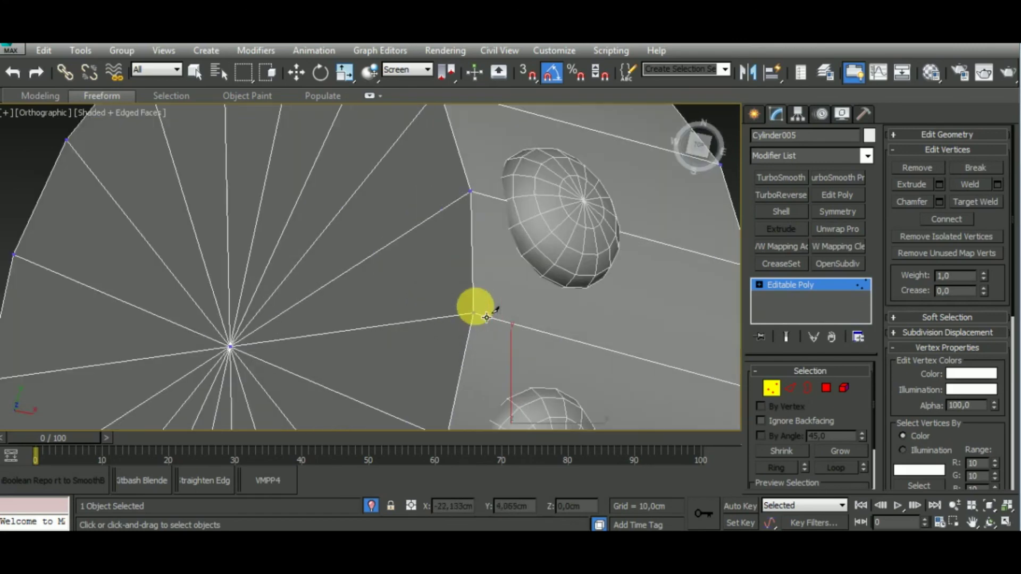
pyautogui.click(427, 319)
pyautogui.click(472, 235)
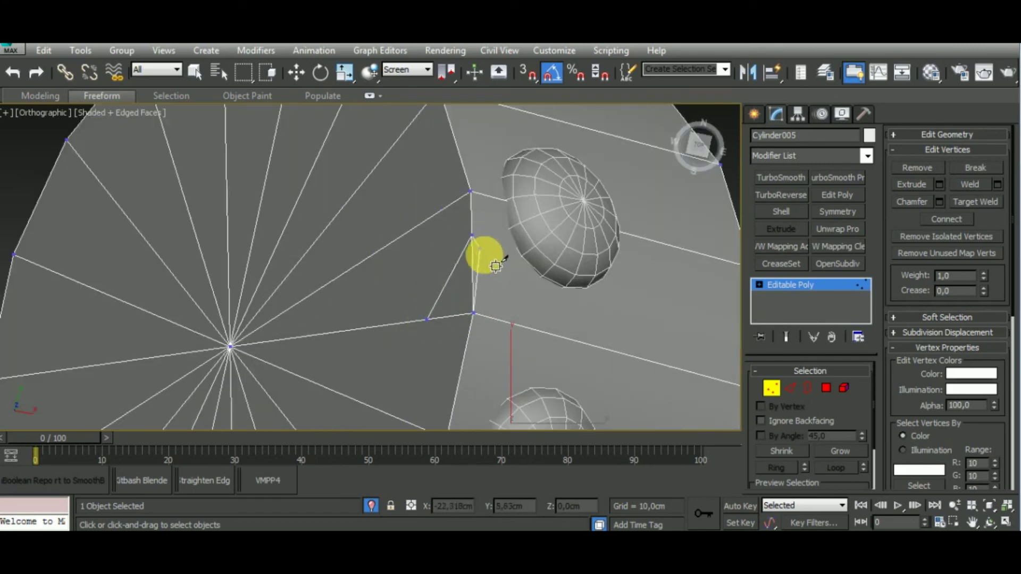
pyautogui.click(551, 334)
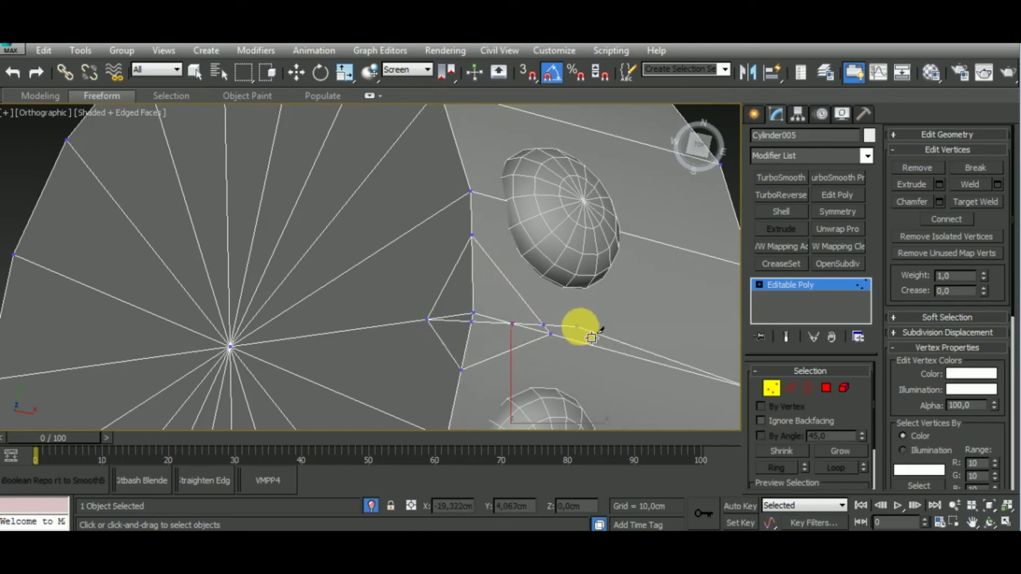
# - Cut a closed crack outline from an existing vertex, then switch to face editing
pyautogui.moveTo(381, 331)
pyautogui.keyDown('alt'); pyautogui.mouseDown(button='middle')
pyautogui.moveTo(569, 276)
pyautogui.moveTo(532, 261)
pyautogui.mouseUp(button='middle'); pyautogui.keyUp('alt')
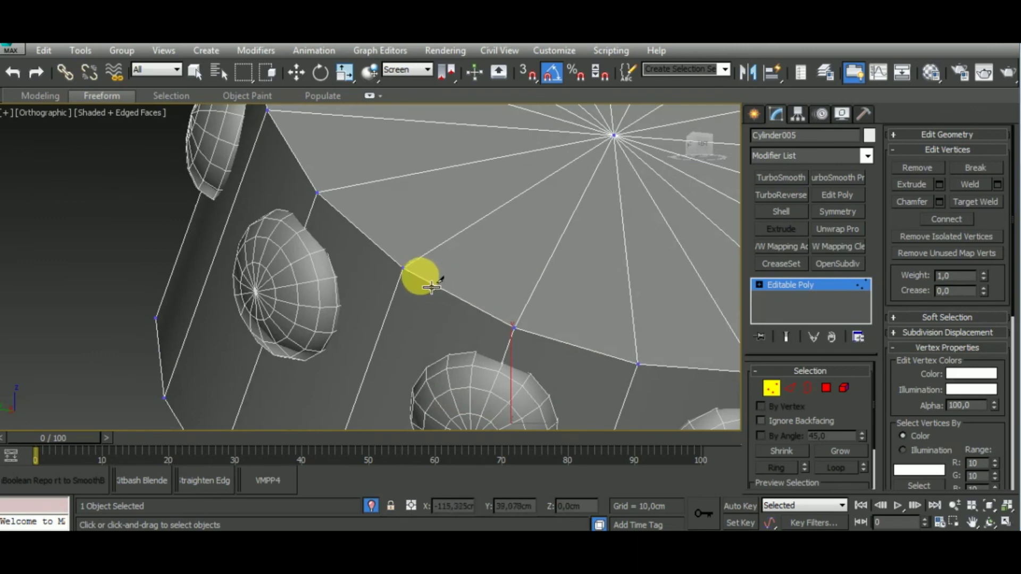
pyautogui.click(405, 269)
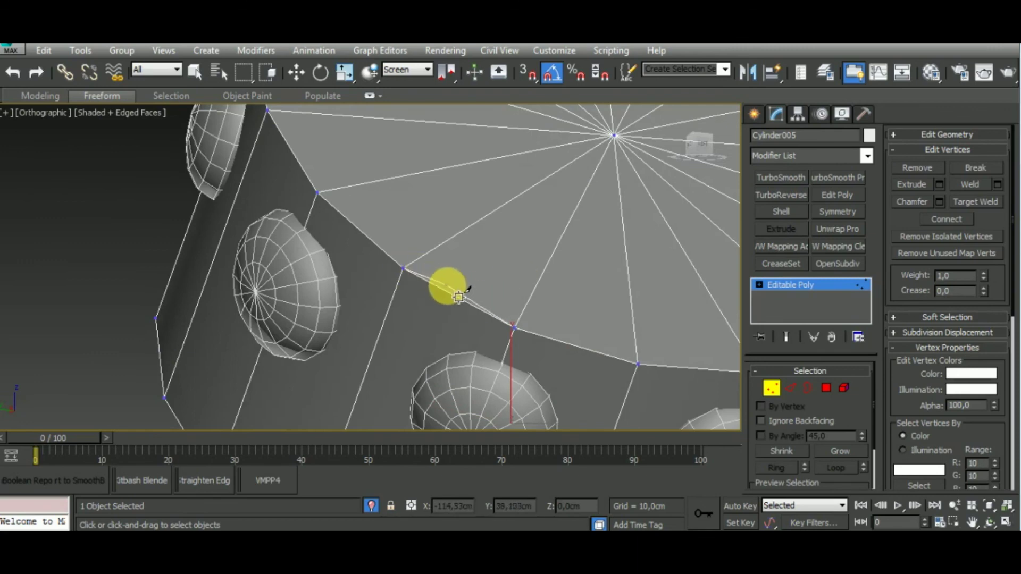
pyautogui.click(512, 328)
pyautogui.click(404, 368)
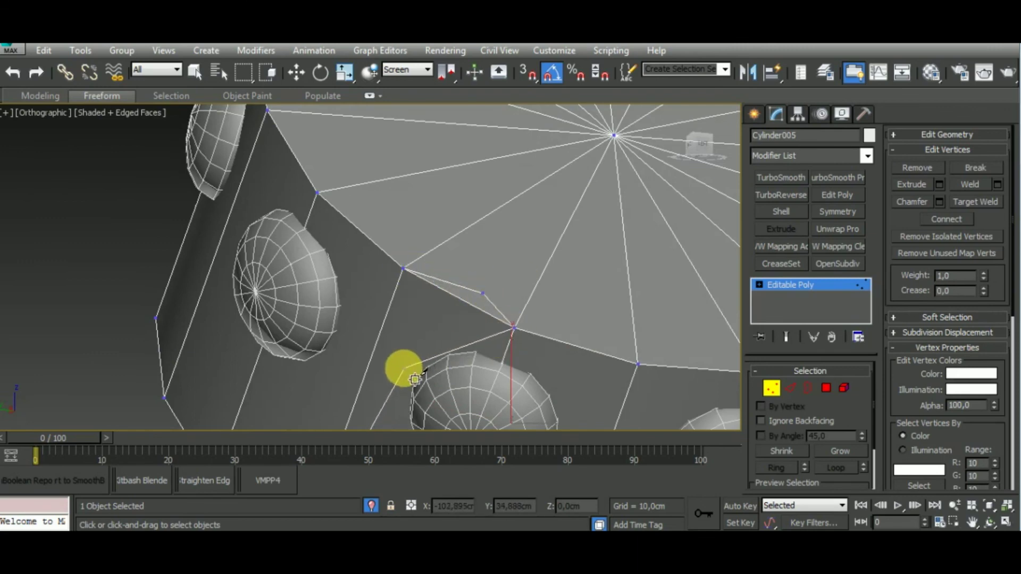
pyautogui.click(381, 333)
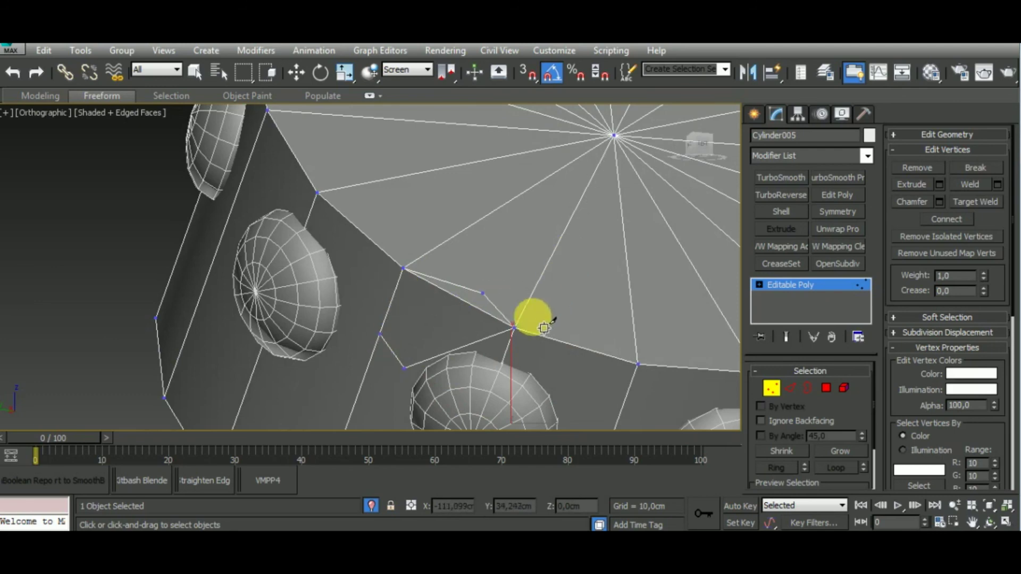
pyautogui.press('w')
pyautogui.click(825, 388)
# - Select the three faces inside the cut crack on Cylinder005
pyautogui.click(475, 299)
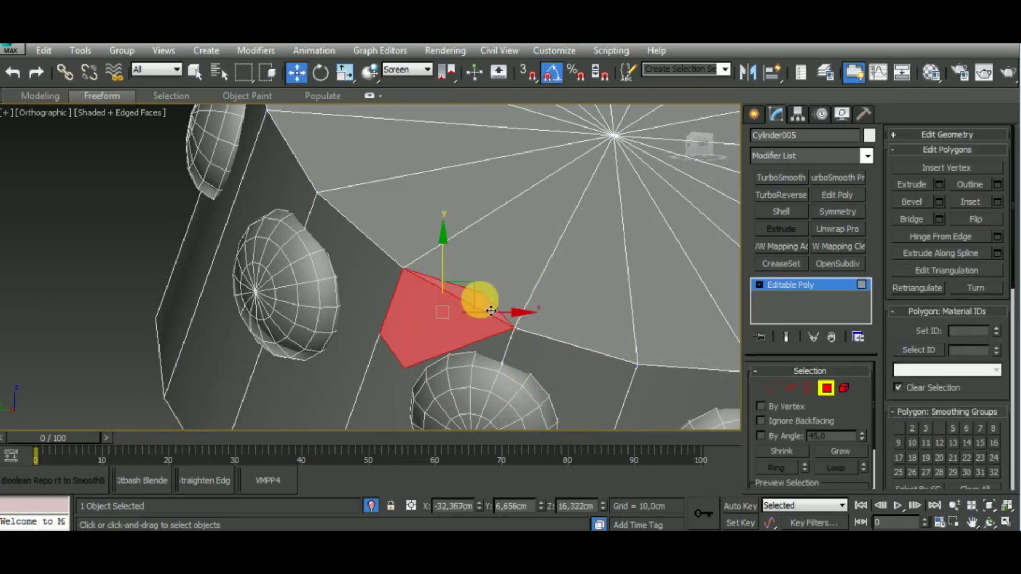
pyautogui.scroll(-5, 489, 297)
pyautogui.keyDown('alt'); pyautogui.moveTo(492, 297); pyautogui.dragTo(502, 380, button='middle'); pyautogui.keyUp('alt')
pyautogui.keyDown('ctrl'); pyautogui.click(501, 144); pyautogui.keyUp('ctrl')
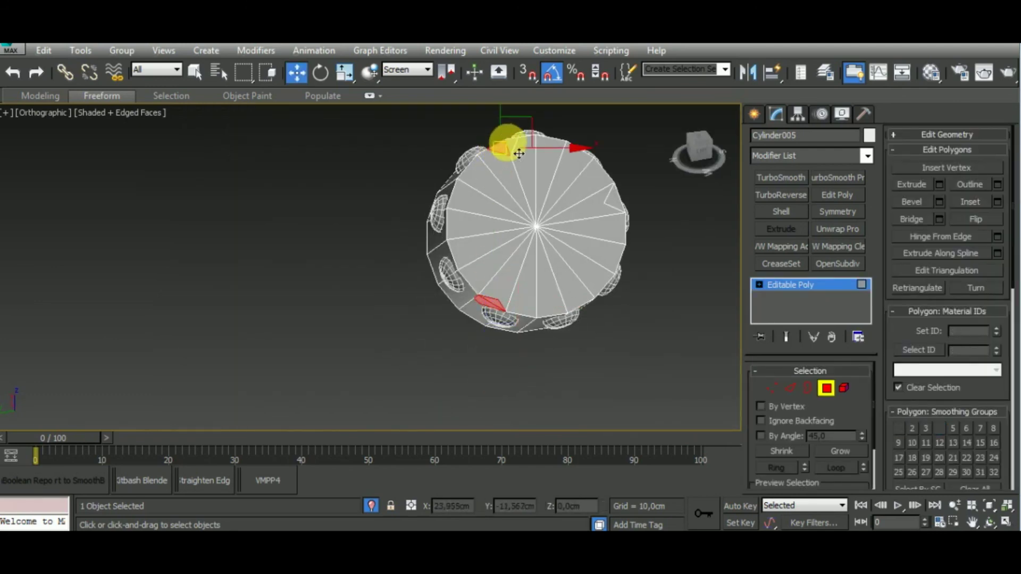
pyautogui.keyDown('ctrl'); pyautogui.click(620, 201); pyautogui.keyUp('ctrl')
pyautogui.keyDown('alt'); pyautogui.moveTo(604, 312); pyautogui.dragTo(467, 251, button='middle'); pyautogui.keyUp('alt')
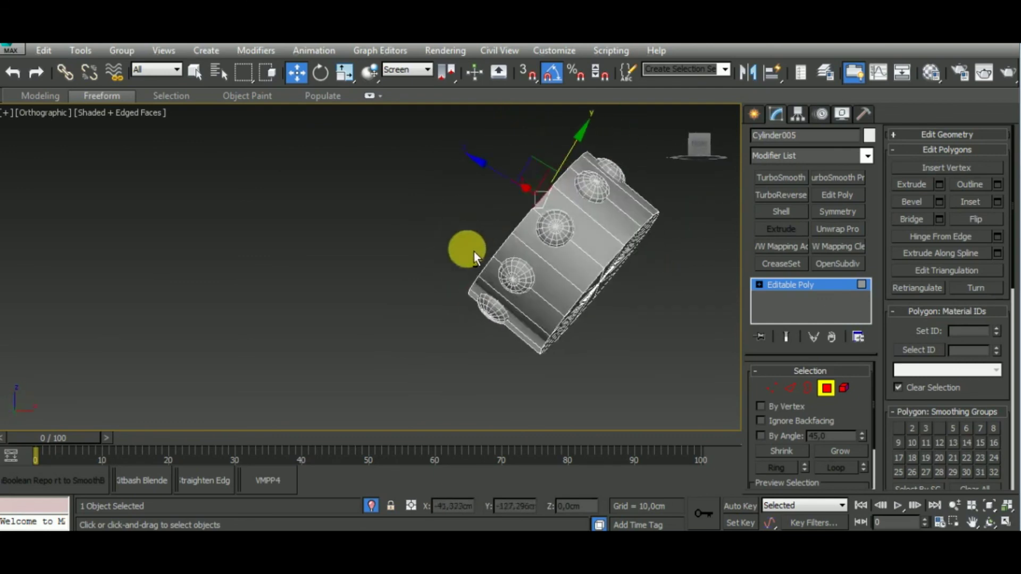
pyautogui.scroll(5, 547, 270)
pyautogui.moveTo(548, 269)
pyautogui.keyDown('alt'); pyautogui.mouseDown(button='middle')
pyautogui.moveTo(597, 230)
pyautogui.moveTo(563, 228)
pyautogui.moveTo(515, 289)
pyautogui.mouseUp(button='middle'); pyautogui.keyUp('alt')
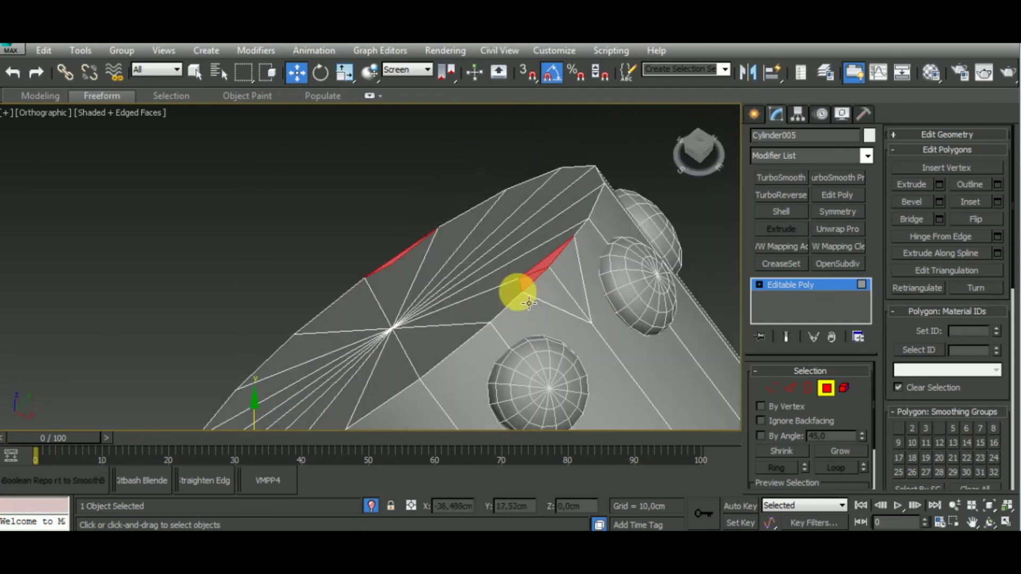
# - Cap the triangular open border, then select a notch-corner vertex in vertex mode
pyautogui.keyDown('ctrl'); pyautogui.click(808, 387); pyautogui.keyUp('ctrl')
pyautogui.moveTo(572, 319)
pyautogui.keyDown('alt'); pyautogui.mouseDown(button='middle')
pyautogui.moveTo(700, 227)
pyautogui.moveTo(422, 178)
pyautogui.mouseUp(button='middle'); pyautogui.keyUp('alt')
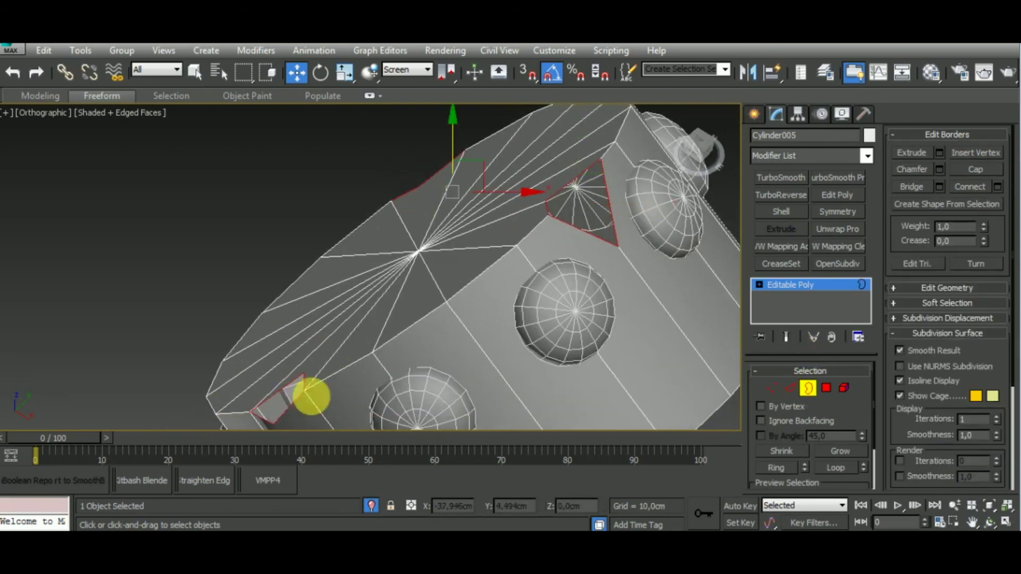
pyautogui.click(992, 174)
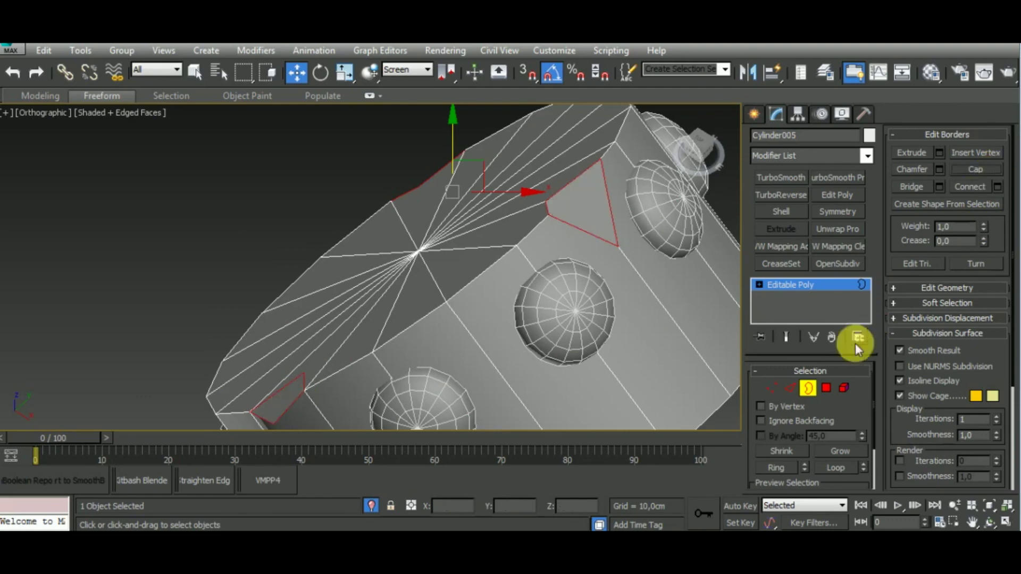
pyautogui.click(772, 389)
pyautogui.click(553, 203)
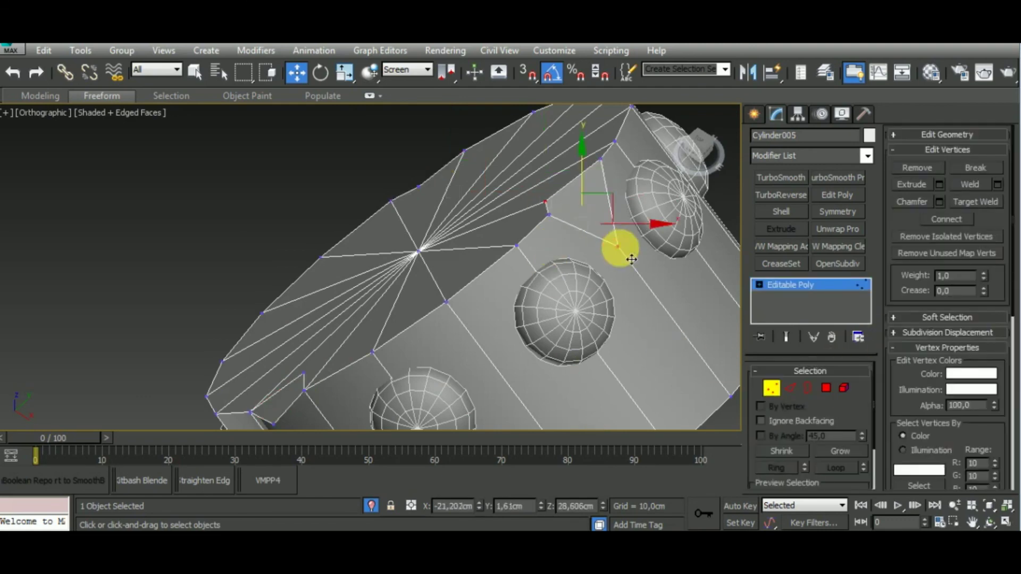
# - Connect two vertex pairs on the cylinder's side with new edges
pyautogui.rightClick(588, 266)
pyautogui.click(612, 330)
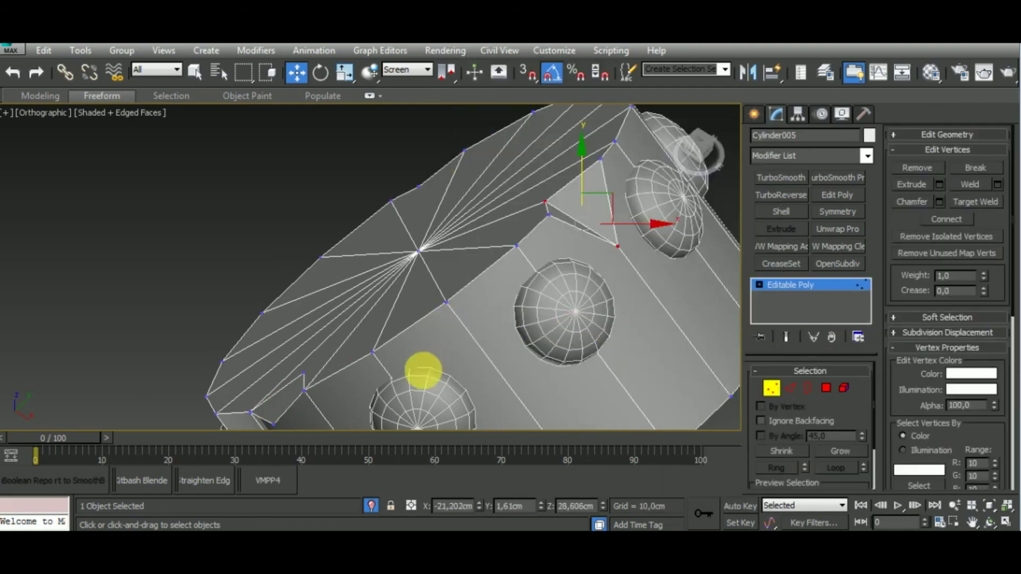
pyautogui.moveTo(423, 371)
pyautogui.keyDown('alt'); pyautogui.mouseDown(button='middle')
pyautogui.moveTo(543, 325)
pyautogui.moveTo(542, 271)
pyautogui.moveTo(552, 342)
pyautogui.mouseUp(button='middle'); pyautogui.keyUp('alt')
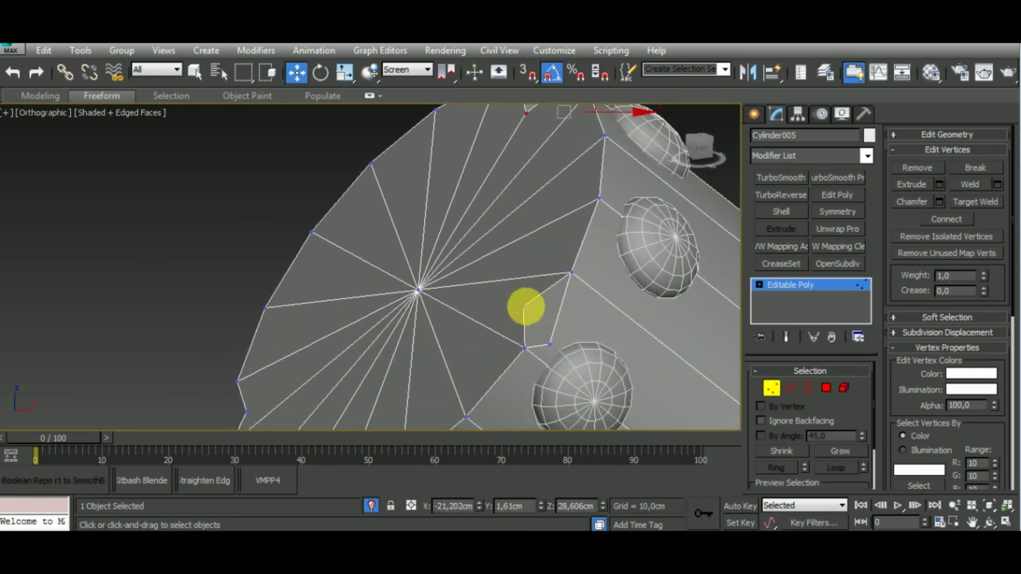
pyautogui.keyDown('ctrl'); pyautogui.click(551, 343); pyautogui.keyUp('ctrl')
pyautogui.rightClick(596, 329)
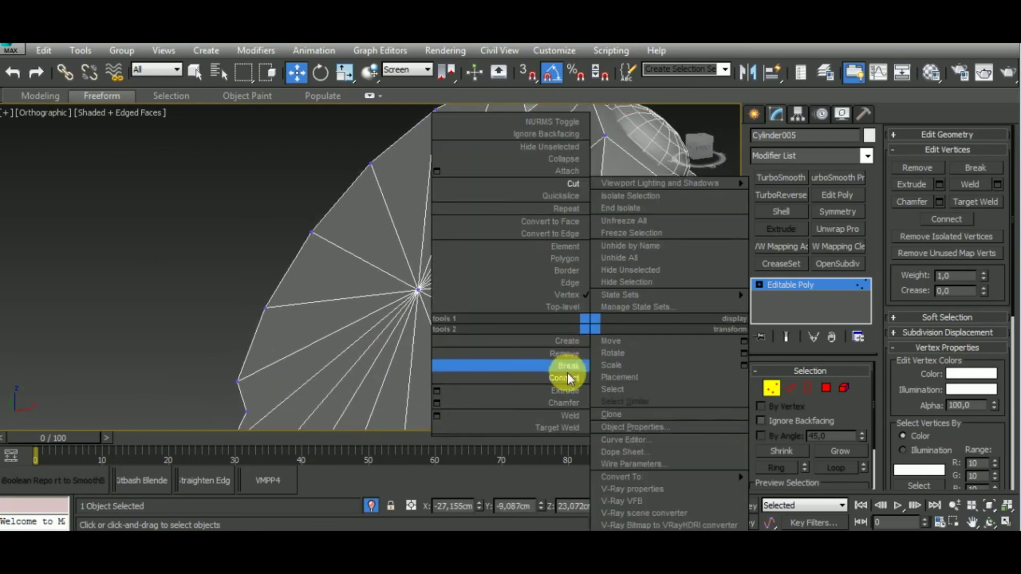
pyautogui.click(550, 364)
# - Connect a pair of cap-rim vertices with a new edge
pyautogui.scroll(-5, 550, 363)
pyautogui.moveTo(559, 296)
pyautogui.keyDown('alt'); pyautogui.mouseDown(button='middle')
pyautogui.moveTo(654, 280)
pyautogui.moveTo(505, 335)
pyautogui.mouseUp(button='middle'); pyautogui.keyUp('alt')
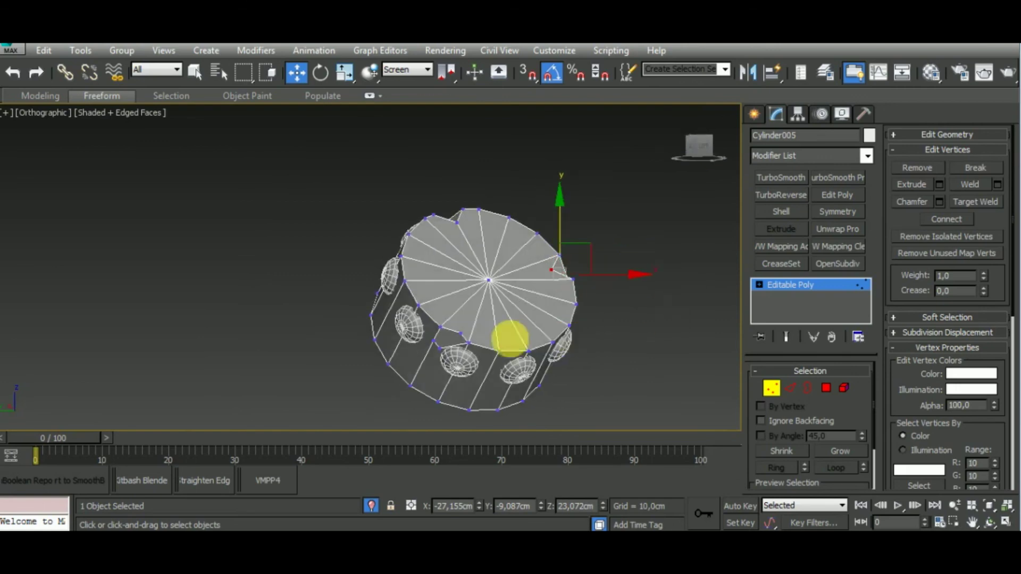
pyautogui.scroll(5, 446, 337)
pyautogui.click(433, 331)
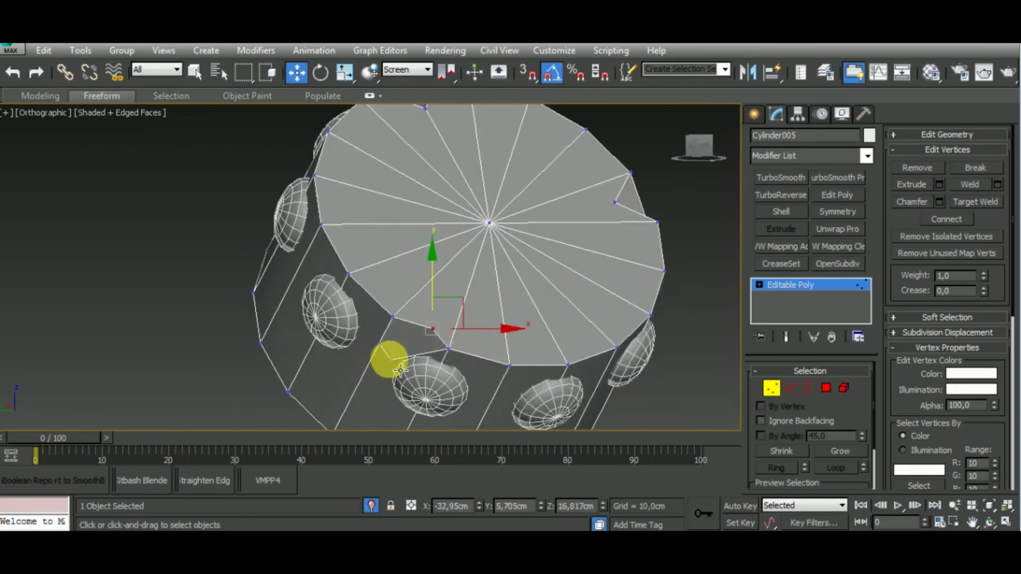
pyautogui.keyDown('ctrl'); pyautogui.click(392, 361); pyautogui.keyUp('ctrl')
pyautogui.rightClick(462, 325)
pyautogui.click(441, 372)
# - Join two vertices near the rim notch with another edge
pyautogui.keyDown('alt'); pyautogui.moveTo(458, 391); pyautogui.dragTo(490, 331, button='middle'); pyautogui.keyUp('alt')
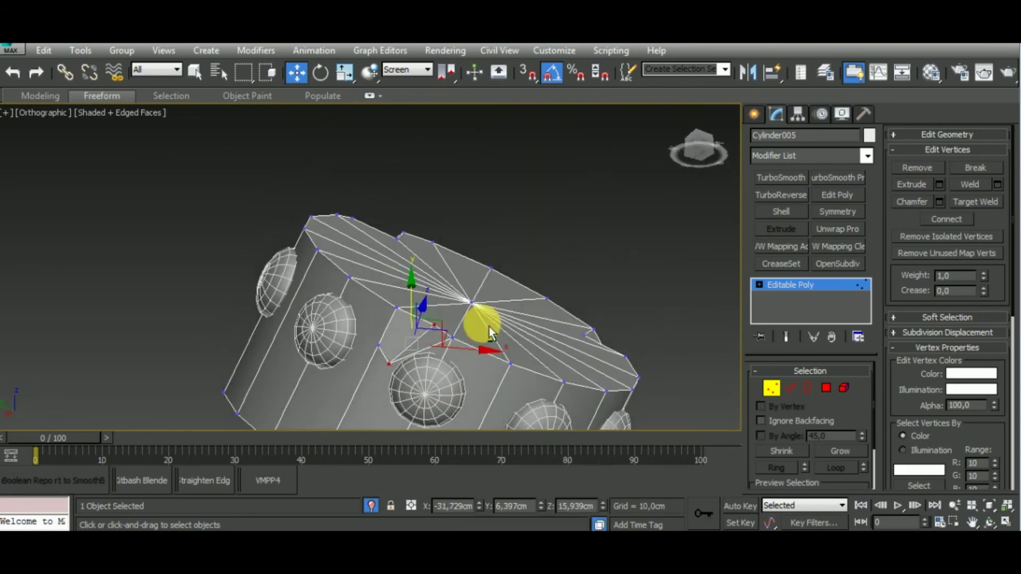
pyautogui.click(385, 349)
pyautogui.keyDown('ctrl'); pyautogui.click(434, 325); pyautogui.keyUp('ctrl')
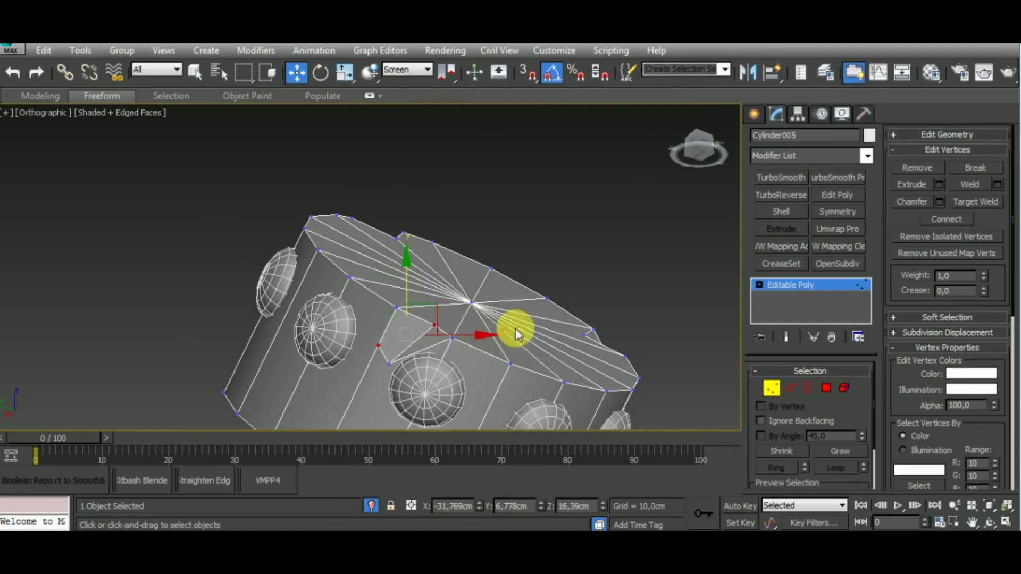
pyautogui.rightClick(492, 340)
pyautogui.click(484, 367)
# - Select the top cap's centre vertex, then switch to edge mode to get its radial edges
pyautogui.moveTo(484, 366)
pyautogui.keyDown('alt'); pyautogui.mouseDown(button='middle')
pyautogui.moveTo(464, 355)
pyautogui.moveTo(474, 327)
pyautogui.moveTo(485, 387)
pyautogui.moveTo(449, 343)
pyautogui.mouseUp(button='middle'); pyautogui.keyUp('alt')
pyautogui.click(433, 326)
pyautogui.click(476, 248)
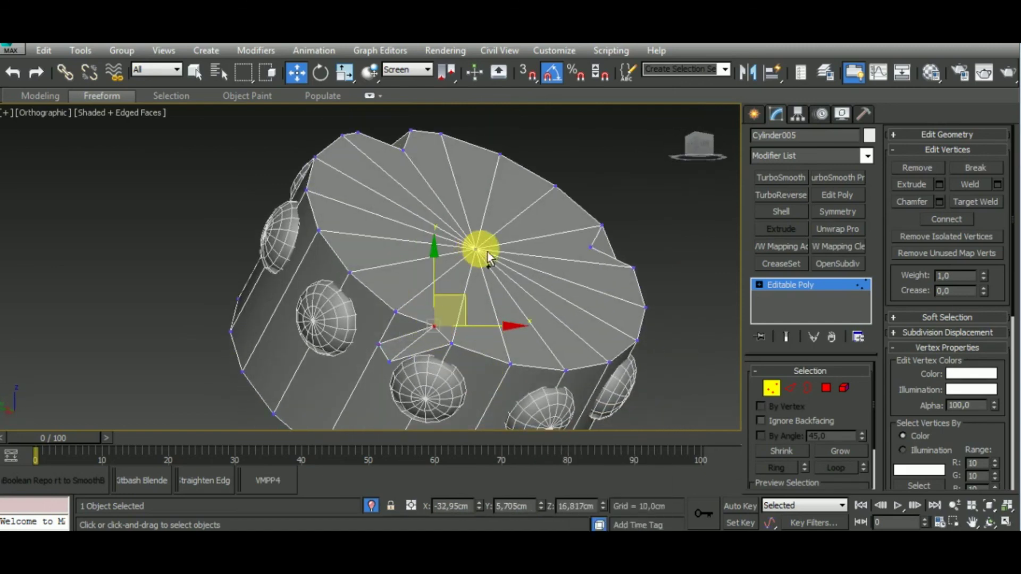
pyautogui.click(789, 388)
pyautogui.click(771, 388)
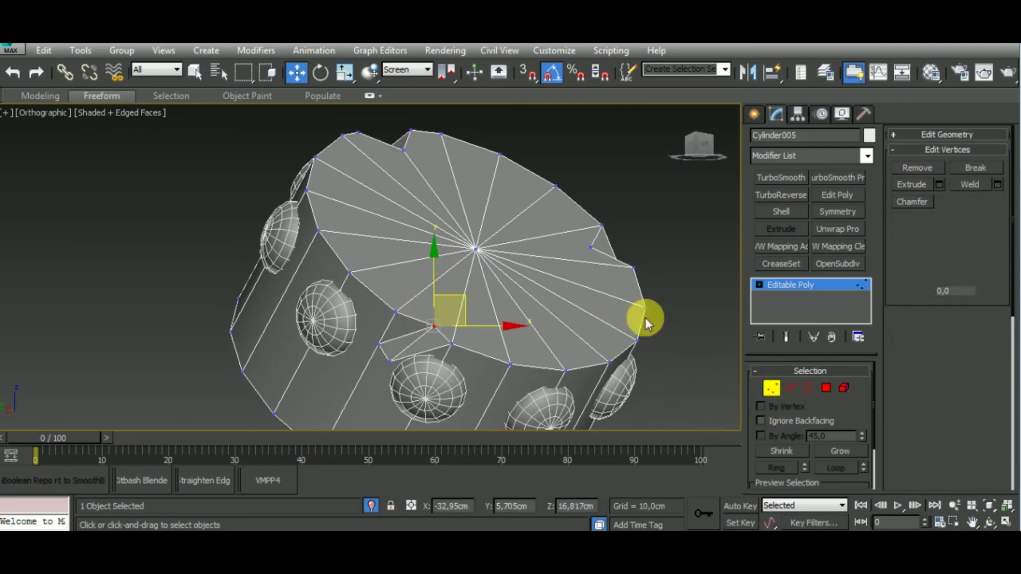
pyautogui.click(477, 248)
# - Connect the radial top-cap edges with 1 segment, forming a ring around the centre
pyautogui.click(792, 388)
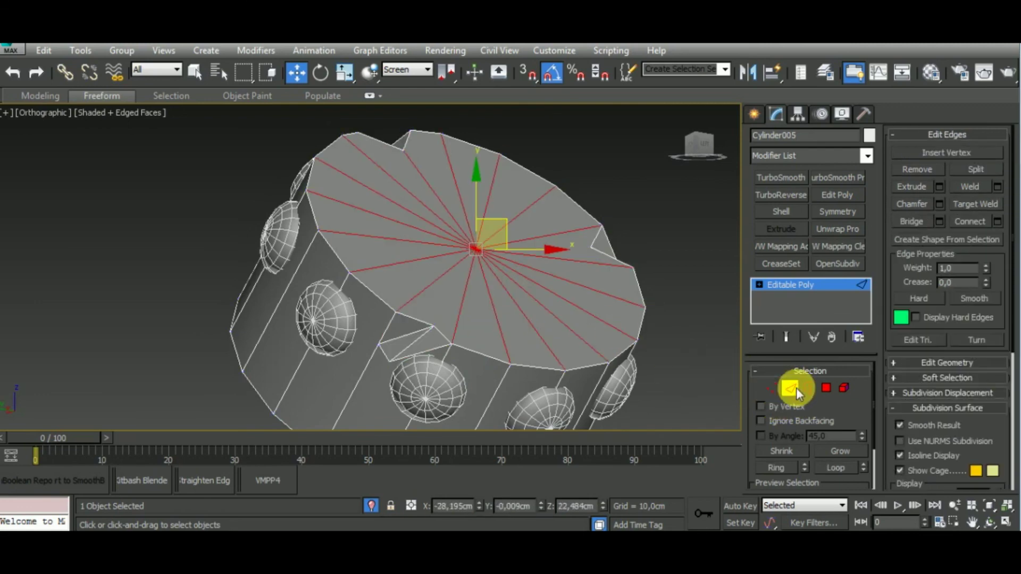
pyautogui.hotkey('ctrl', 'shift', 'e')
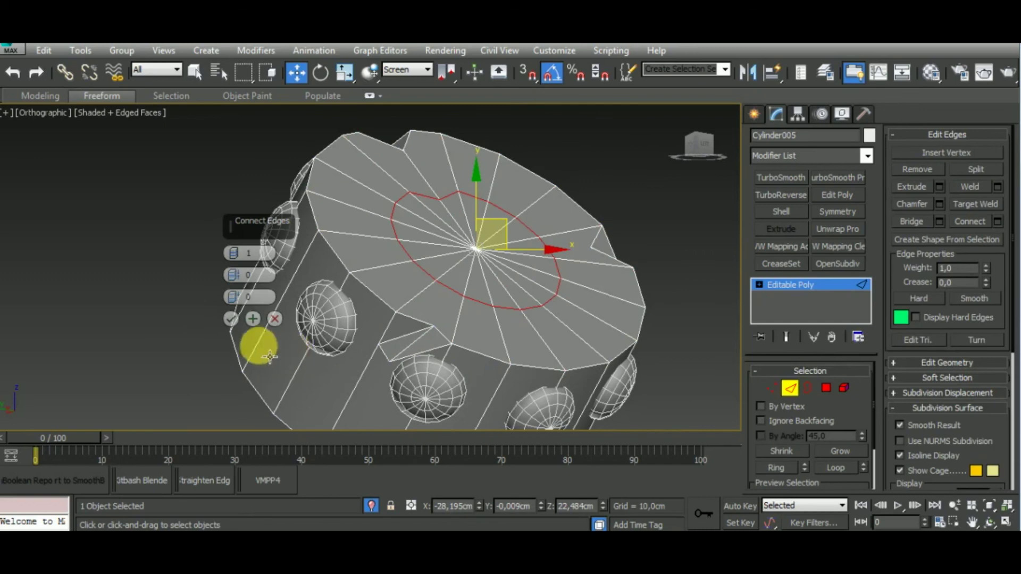
pyautogui.click(232, 318)
pyautogui.keyDown('alt'); pyautogui.moveTo(326, 307); pyautogui.dragTo(487, 351, button='middle'); pyautogui.keyUp('alt')
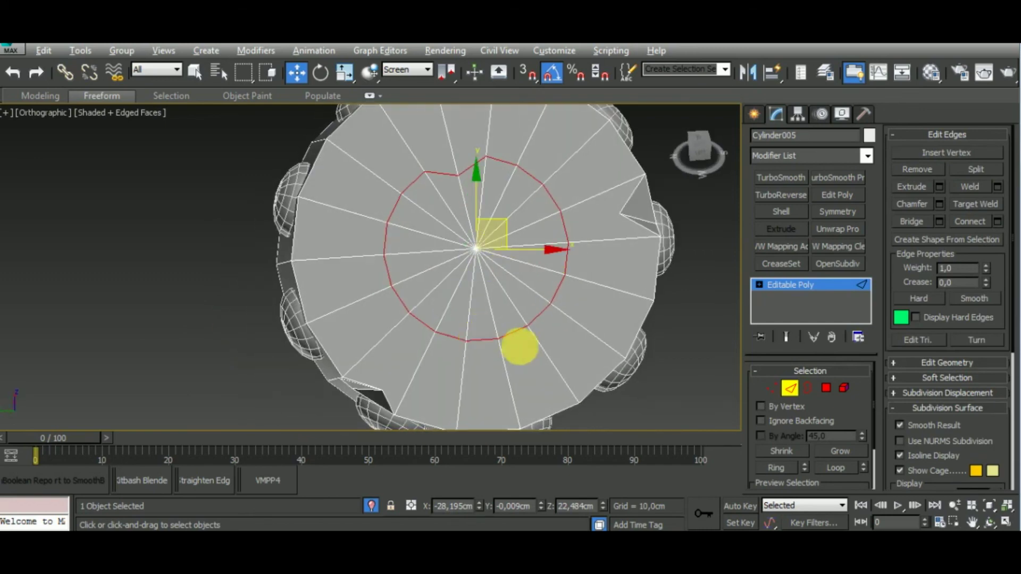
pyautogui.keyDown('alt'); pyautogui.moveTo(520, 346); pyautogui.dragTo(540, 273, button='middle'); pyautogui.keyUp('alt')
# - Connect vertices from the new cap ring to the rim notch with two edges
pyautogui.press('1')
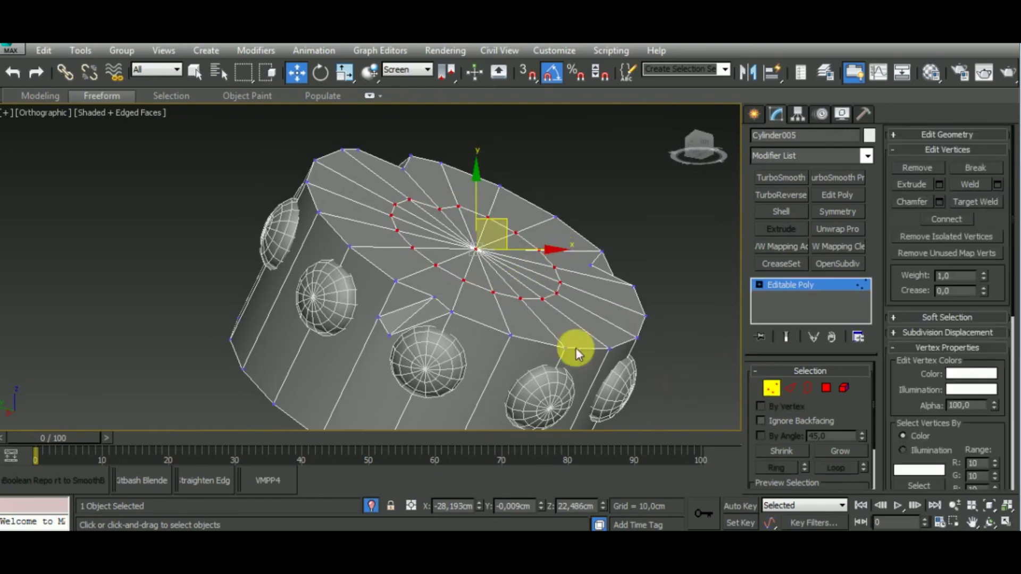
pyautogui.rightClick(497, 306)
pyautogui.click(483, 363)
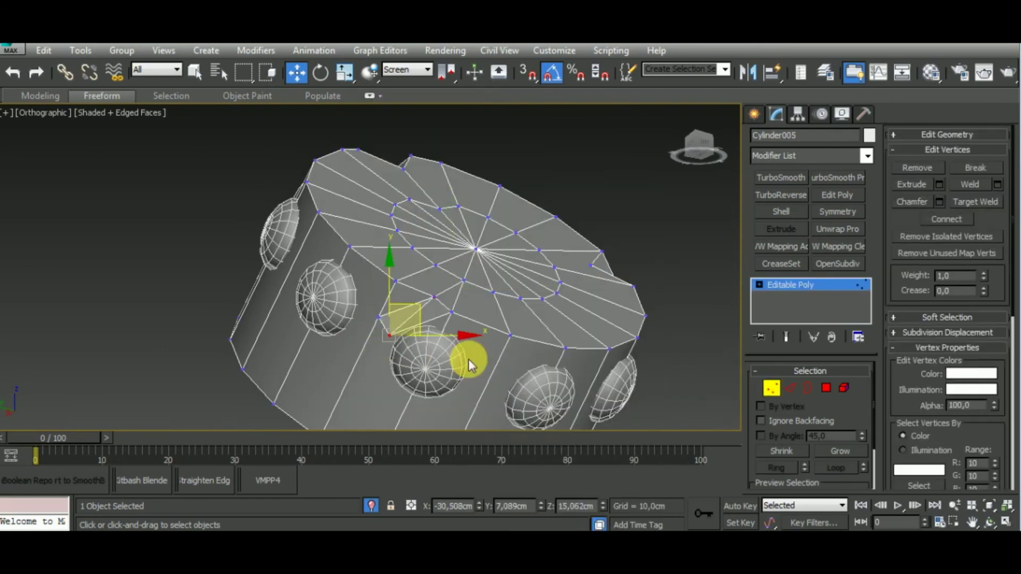
pyautogui.keyDown('alt'); pyautogui.moveTo(468, 359); pyautogui.dragTo(407, 360, button='middle'); pyautogui.keyUp('alt')
pyautogui.rightClick(404, 366)
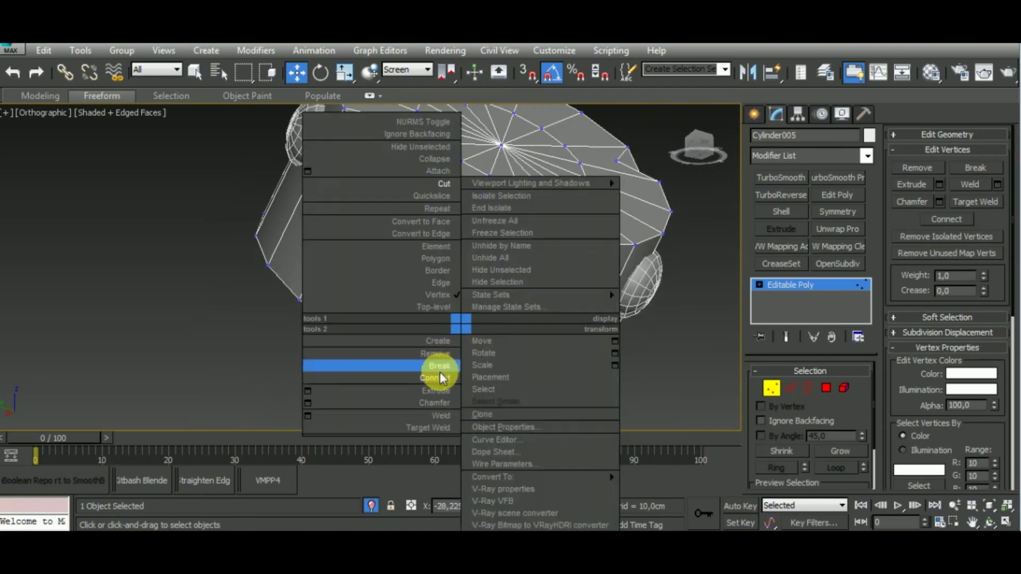
pyautogui.click(440, 372)
pyautogui.moveTo(532, 364)
pyautogui.keyDown('alt'); pyautogui.mouseDown(button='middle')
pyautogui.moveTo(570, 365)
pyautogui.moveTo(506, 388)
pyautogui.moveTo(456, 424)
pyautogui.moveTo(611, 337)
pyautogui.moveTo(573, 273)
pyautogui.mouseUp(button='middle'); pyautogui.keyUp('alt')
# - Join two more vertex pairs on the cylinder's side with Connect
pyautogui.click(559, 288)
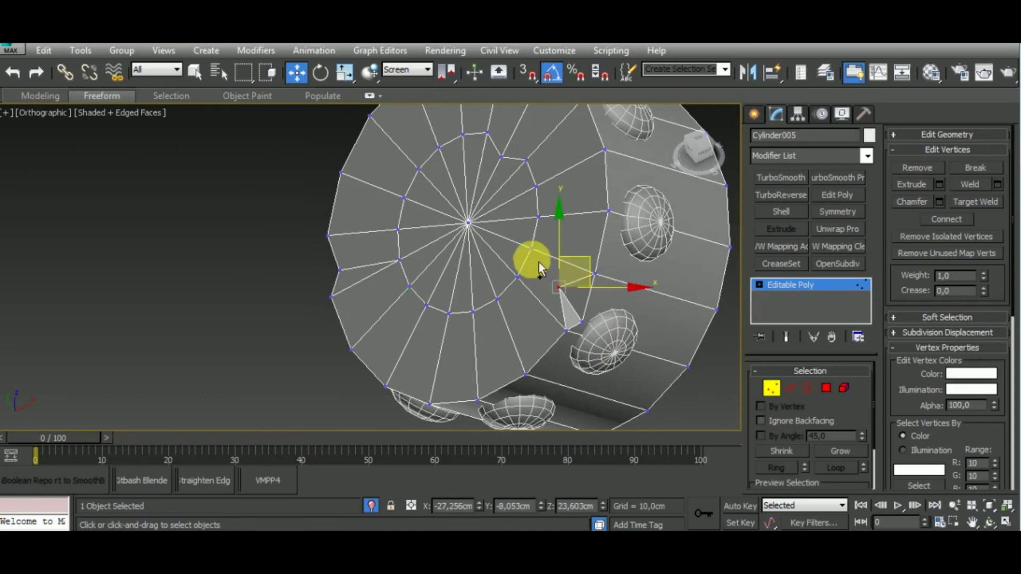
pyautogui.keyDown('ctrl'); pyautogui.click(531, 250); pyautogui.keyUp('ctrl')
pyautogui.rightClick(632, 323)
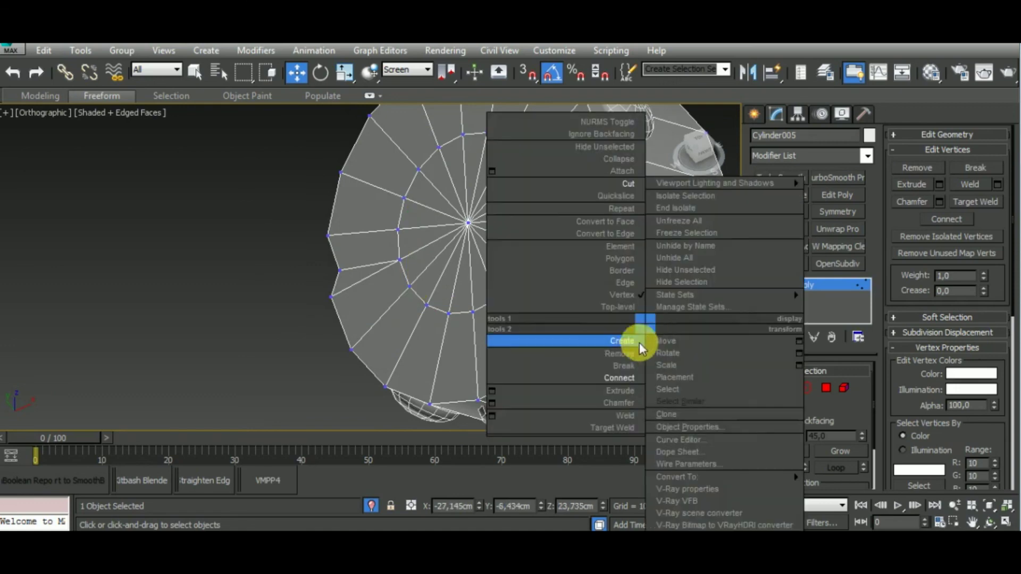
pyautogui.click(627, 376)
pyautogui.click(688, 367)
pyautogui.keyDown('ctrl'); pyautogui.click(582, 322); pyautogui.keyUp('ctrl')
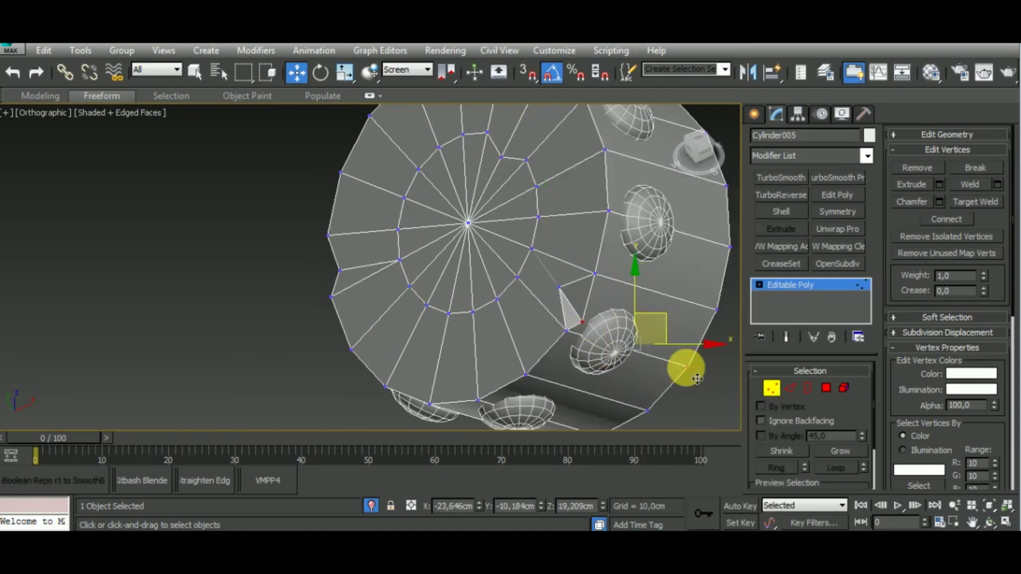
pyautogui.rightClick(649, 343)
pyautogui.click(628, 433)
# - Orbit around to check the new edges, then return Cylinder005 to object level
pyautogui.keyDown('alt'); pyautogui.moveTo(628, 436); pyautogui.dragTo(611, 407, button='middle'); pyautogui.keyUp('alt')
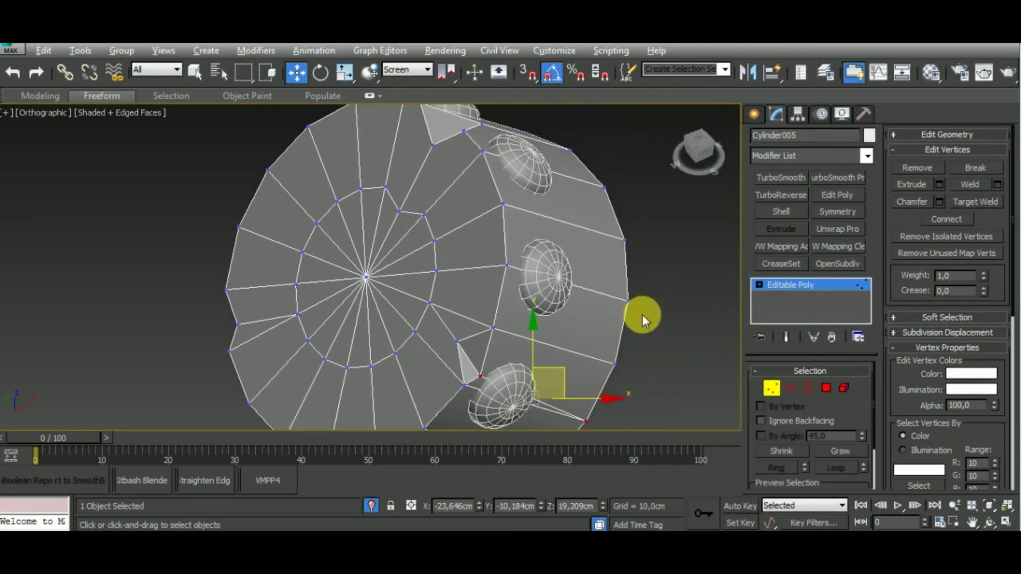
pyautogui.moveTo(651, 283)
pyautogui.keyDown('alt'); pyautogui.mouseDown(button='middle')
pyautogui.moveTo(695, 285)
pyautogui.moveTo(633, 291)
pyautogui.mouseUp(button='middle'); pyautogui.keyUp('alt')
pyautogui.scroll(3, 637, 294)
pyautogui.scroll(-1, 636, 295)
pyautogui.scroll(-5, 637, 294)
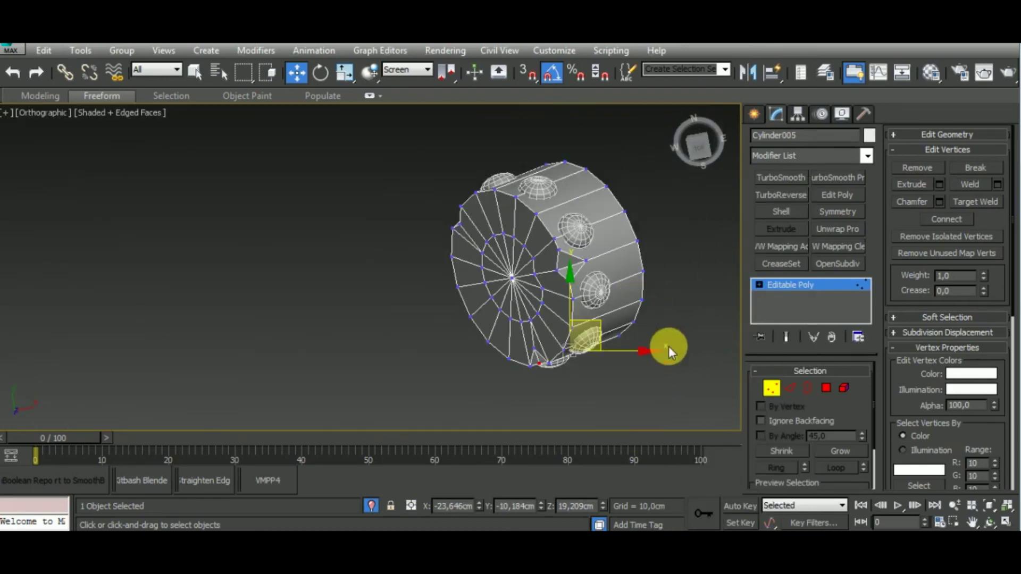
pyautogui.keyDown('alt'); pyautogui.moveTo(669, 347); pyautogui.dragTo(690, 218, button='middle'); pyautogui.keyUp('alt')
pyautogui.click(771, 389)
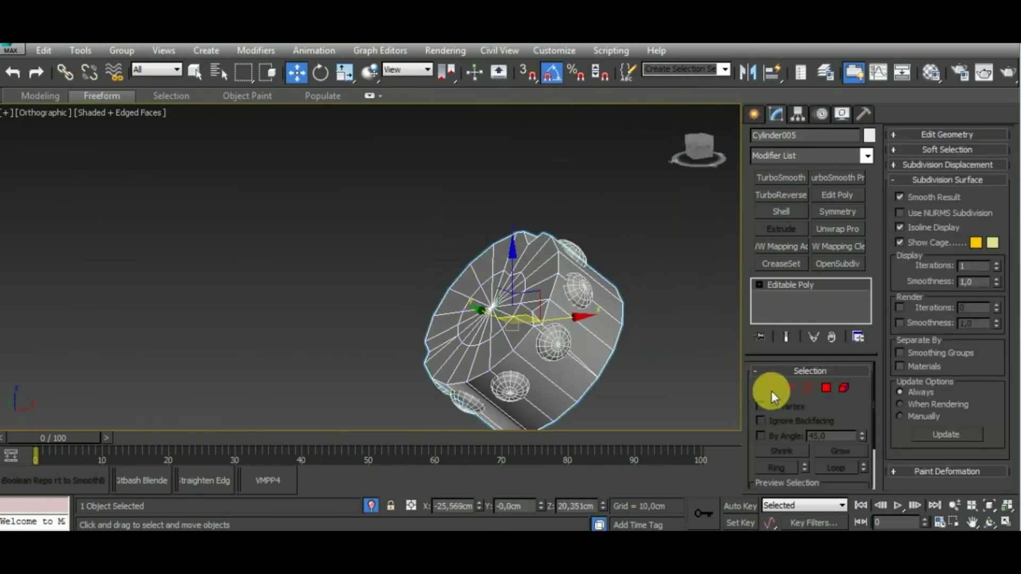
# - End isolation, deselect the cylinder, and pan and zoom onto the full helmet
pyautogui.click(412, 508)
pyautogui.scroll(-2, 479, 319)
pyautogui.scroll(-2, 532, 309)
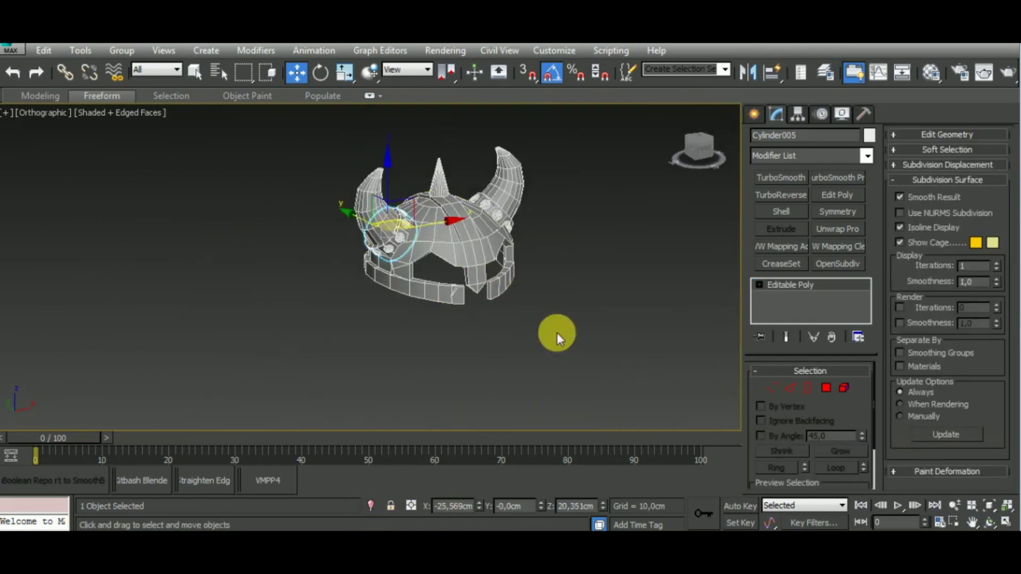
pyautogui.click(578, 346)
pyautogui.moveTo(578, 346); pyautogui.dragTo(588, 396, button='middle')
pyautogui.scroll(5, 481, 346)
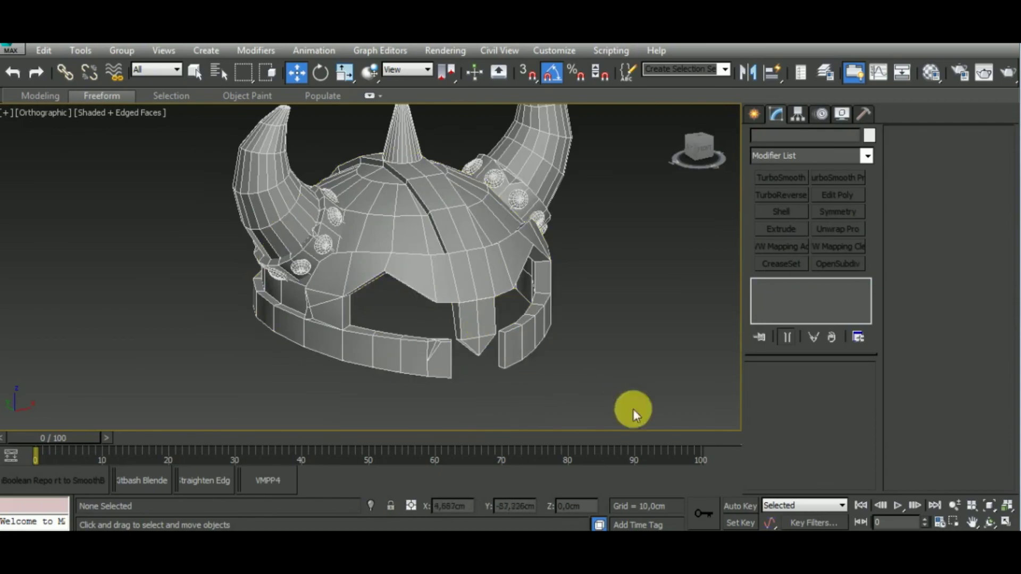